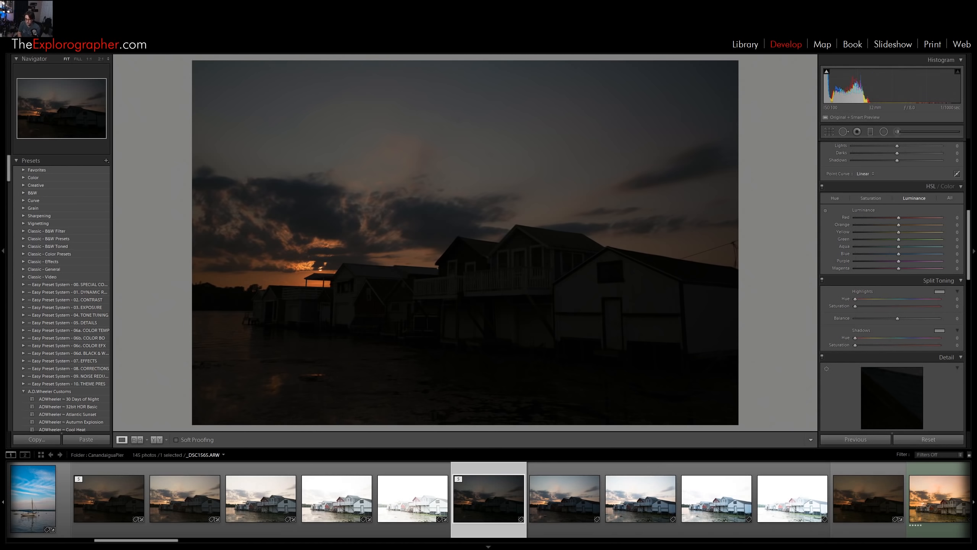
Compare the sun and surrounding clouds at full magnification in the middle exposure _DSC1562.ARW and the darkest exposure _DSC1560.ARW
{"action": "left_click", "coordinate": [258, 501]}
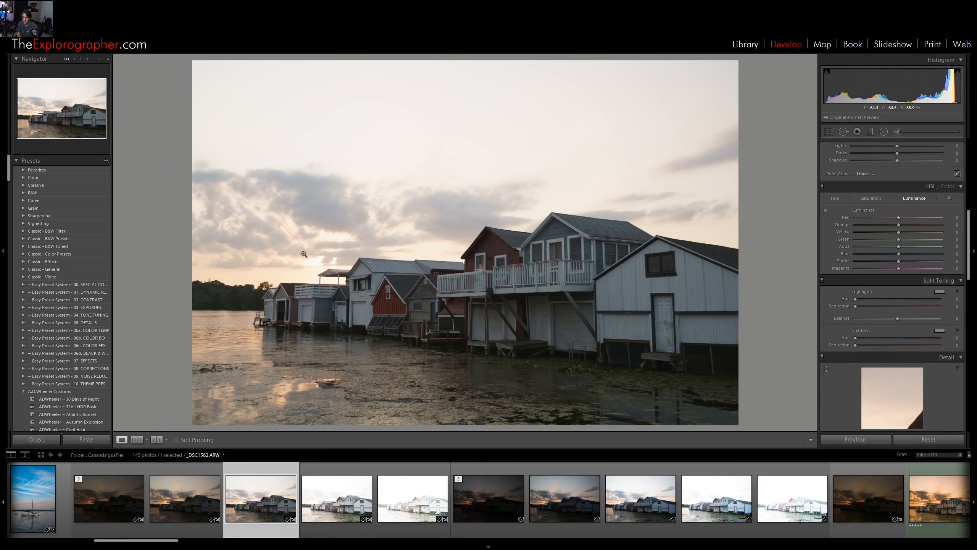
{"action": "left_click", "coordinate": [329, 257]}
{"action": "left_click_drag", "start_coordinate": [291, 271], "coordinate": [430, 257]}
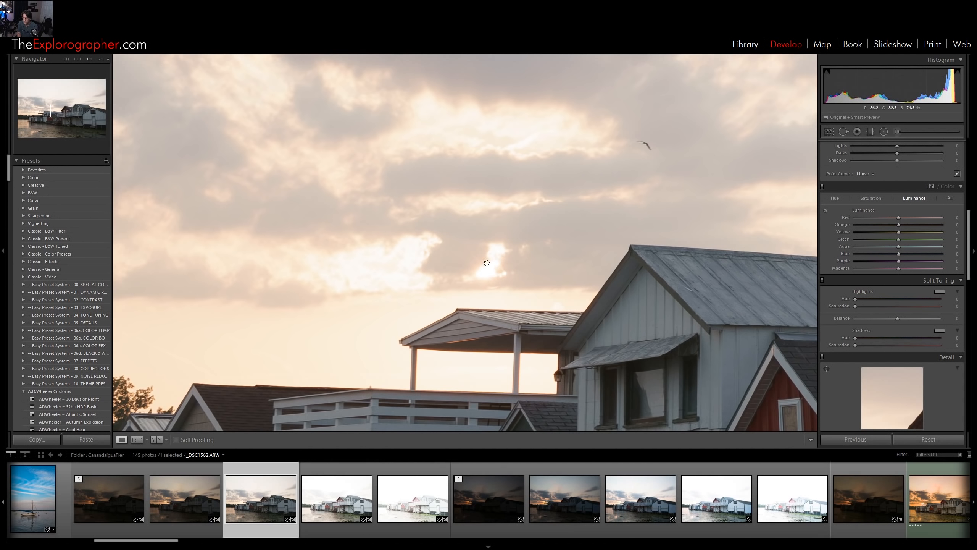
{"action": "left_click_drag", "start_coordinate": [491, 264], "coordinate": [467, 224]}
{"action": "left_click_drag", "start_coordinate": [468, 313], "coordinate": [449, 294]}
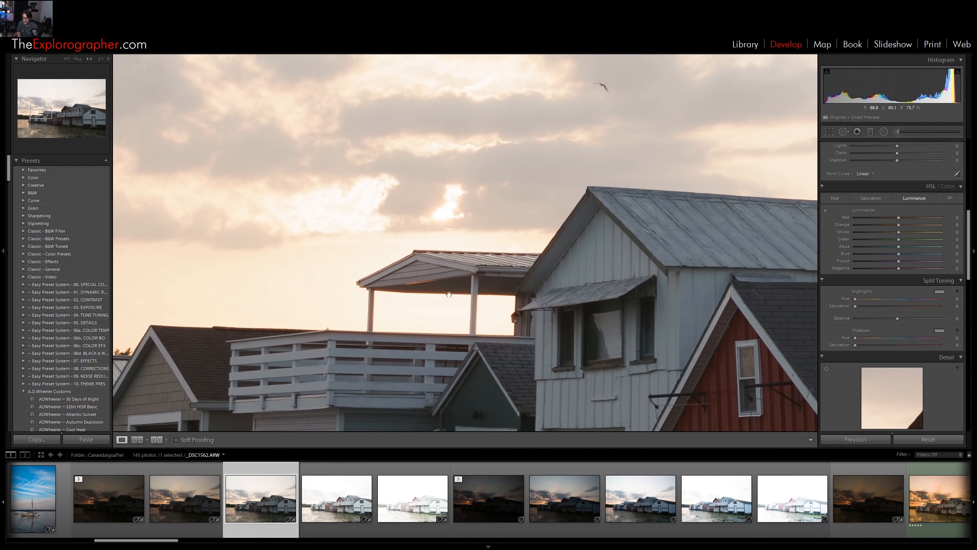
{"action": "left_click", "coordinate": [128, 500]}
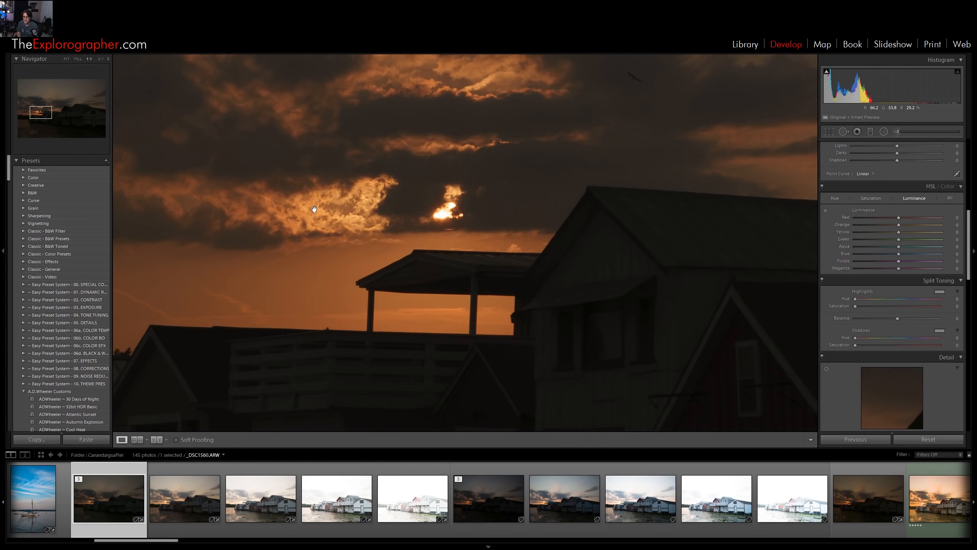
{"action": "left_click", "coordinate": [288, 498]}
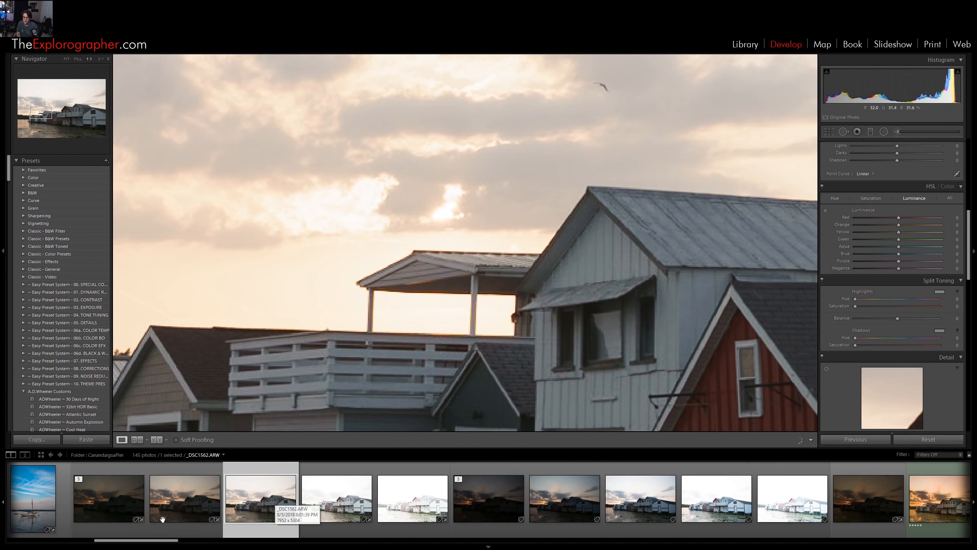
{"action": "left_click", "coordinate": [112, 504]}
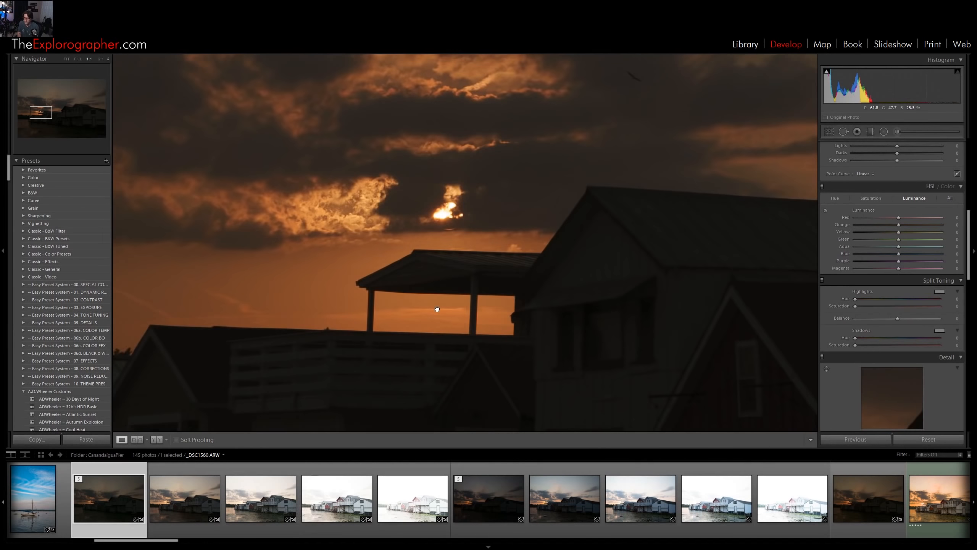
{"action": "left_click", "coordinate": [437, 309]}
{"action": "left_click", "coordinate": [423, 267]}
{"action": "left_click", "coordinate": [438, 289]}
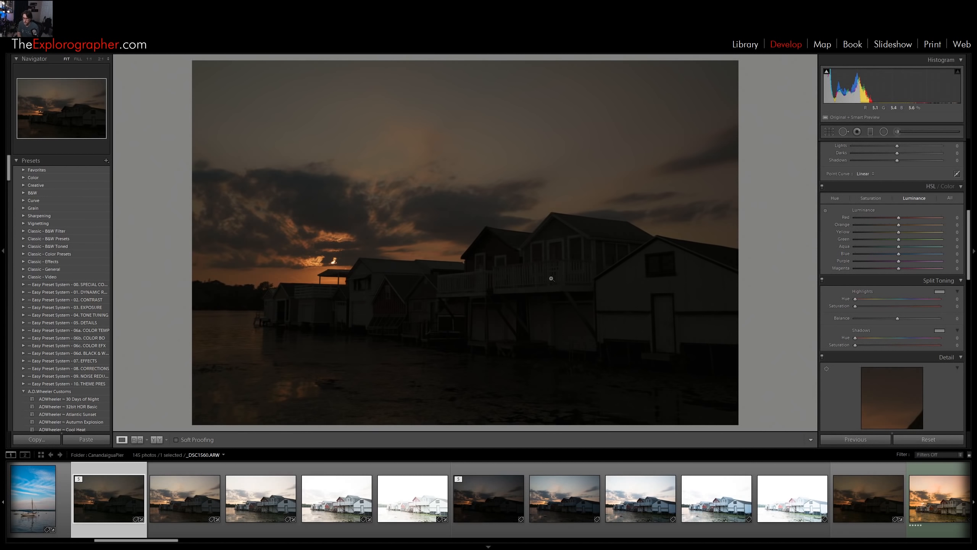
View the two brightest exposures and examine shadow detail under the docks and boathouses at full magnification in _DSC1564.ARW
{"action": "left_click", "coordinate": [358, 504]}
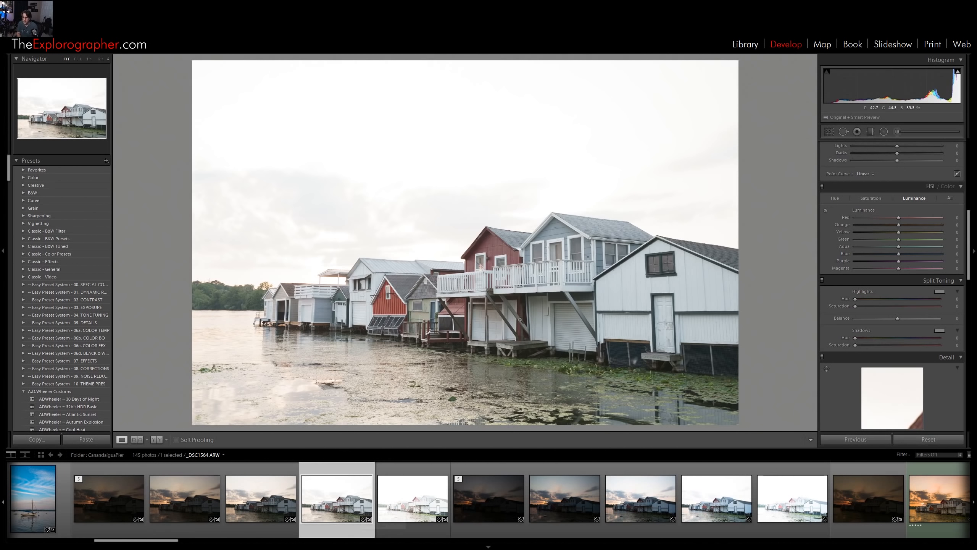
{"action": "left_click", "coordinate": [413, 501]}
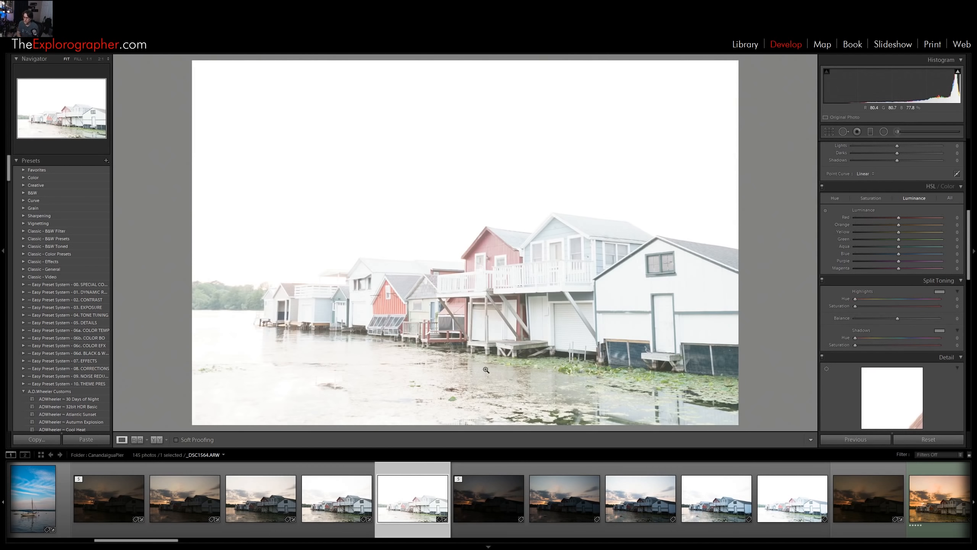
{"action": "left_click", "coordinate": [468, 341]}
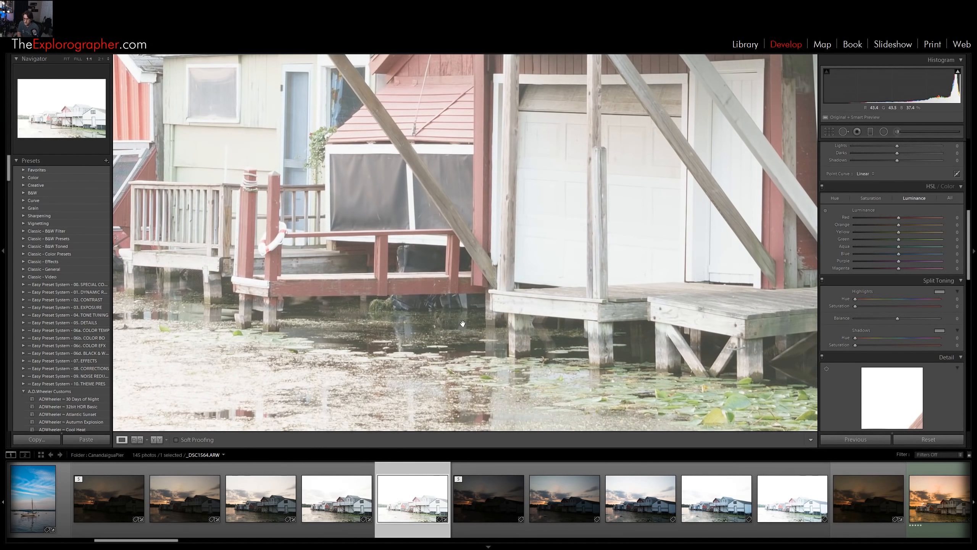
{"action": "left_click_drag", "start_coordinate": [463, 323], "coordinate": [390, 299]}
{"action": "left_click_drag", "start_coordinate": [537, 337], "coordinate": [477, 320]}
{"action": "left_click_drag", "start_coordinate": [582, 320], "coordinate": [572, 298]}
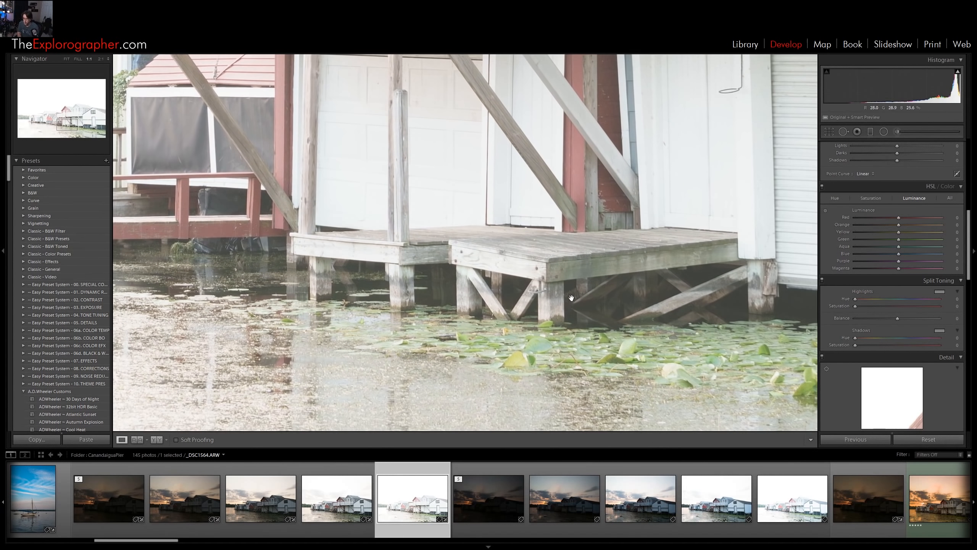
{"action": "left_click_drag", "start_coordinate": [721, 290], "coordinate": [696, 288]}
{"action": "left_click_drag", "start_coordinate": [419, 270], "coordinate": [790, 285]}
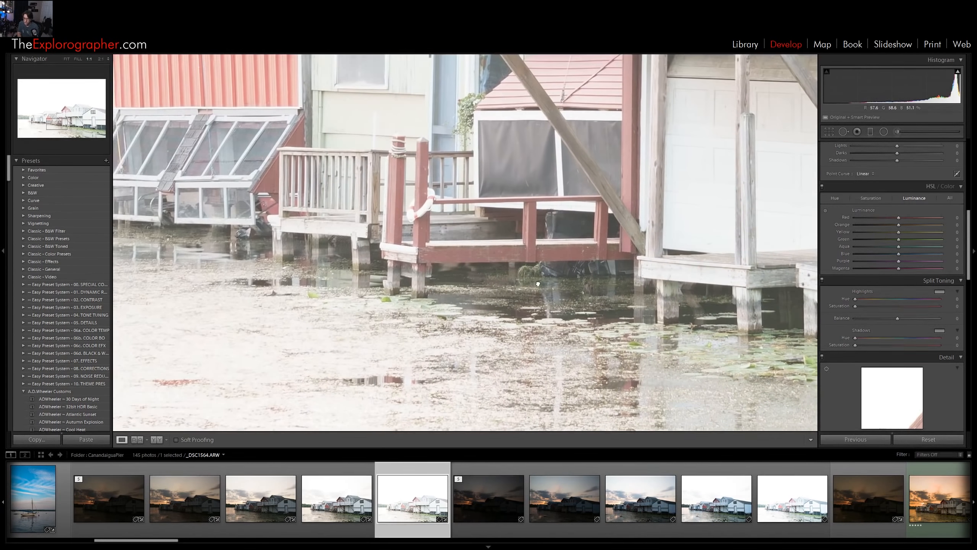
{"action": "left_click_drag", "start_coordinate": [338, 260], "coordinate": [644, 338]}
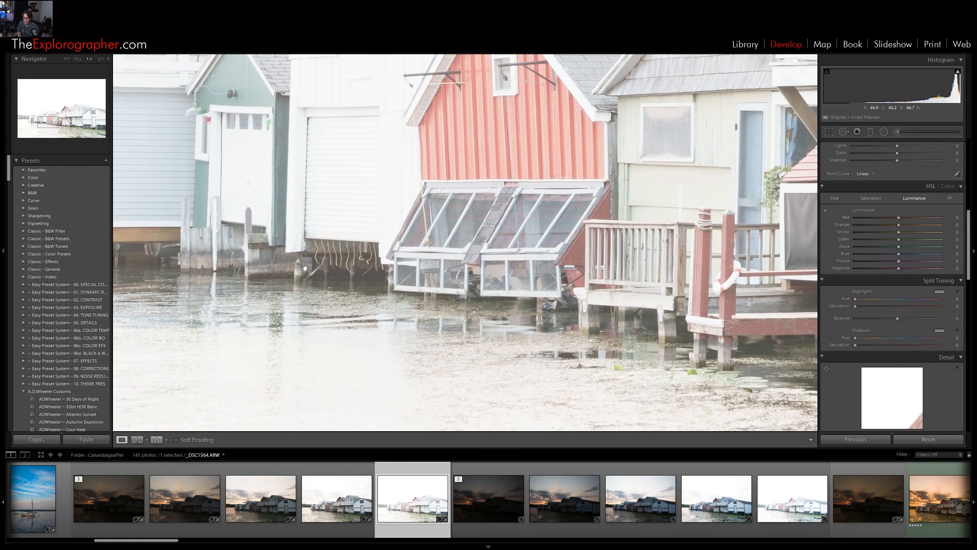
{"action": "left_click", "coordinate": [353, 312]}
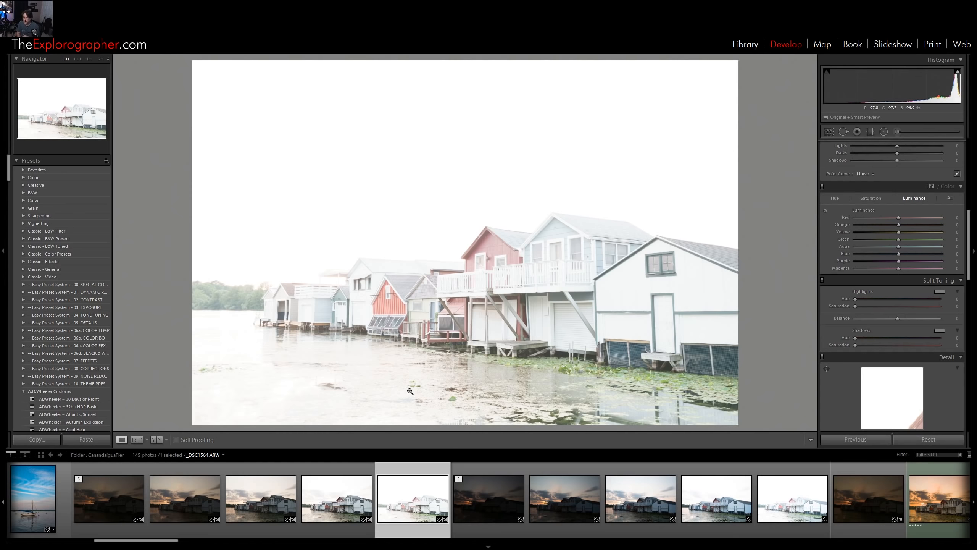
Select the five bracketed exposures _DSC1560.ARW to _DSC1564.ARW and make _DSC1562.ARW the active photo
{"action": "left_click", "coordinate": [265, 497]}
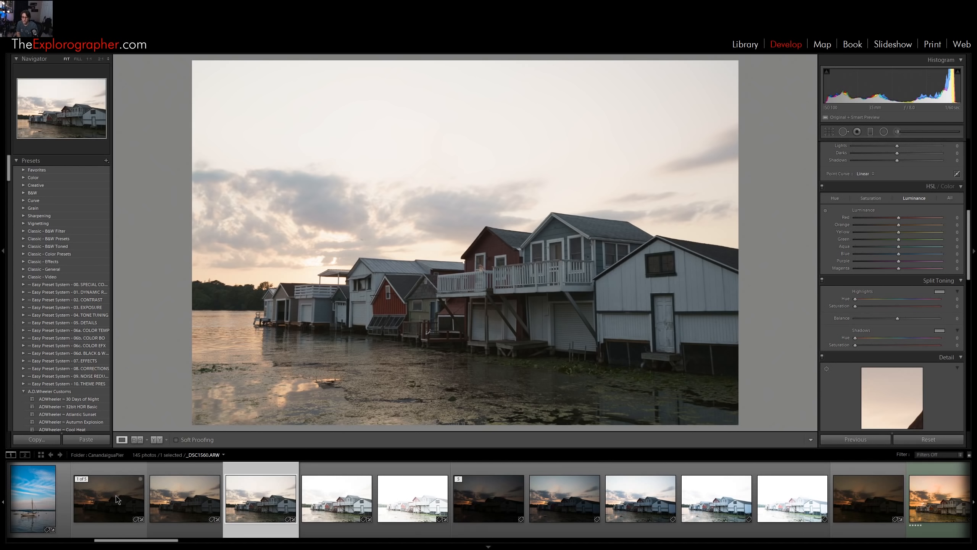
{"action": "left_click", "coordinate": [109, 498]}
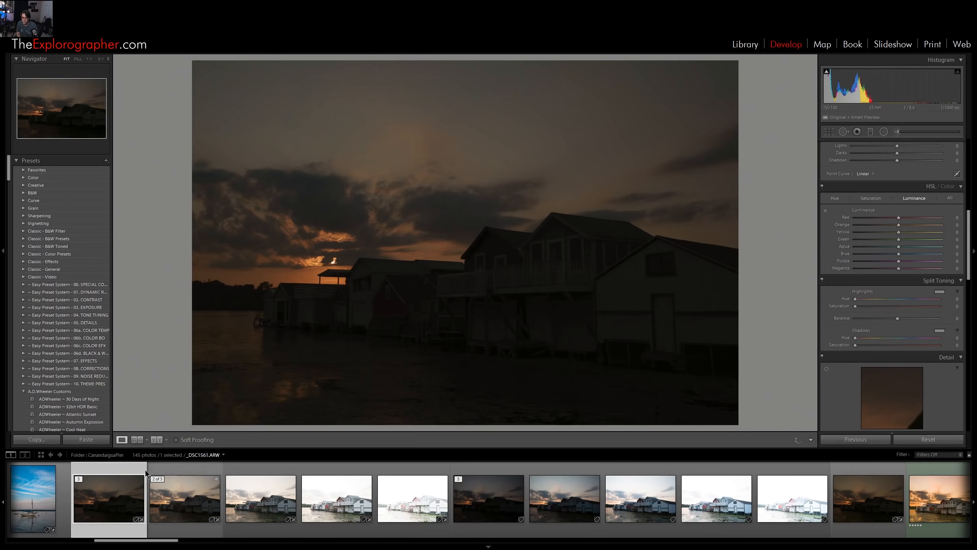
{"action": "left_click", "coordinate": [413, 499], "text": "shift"}
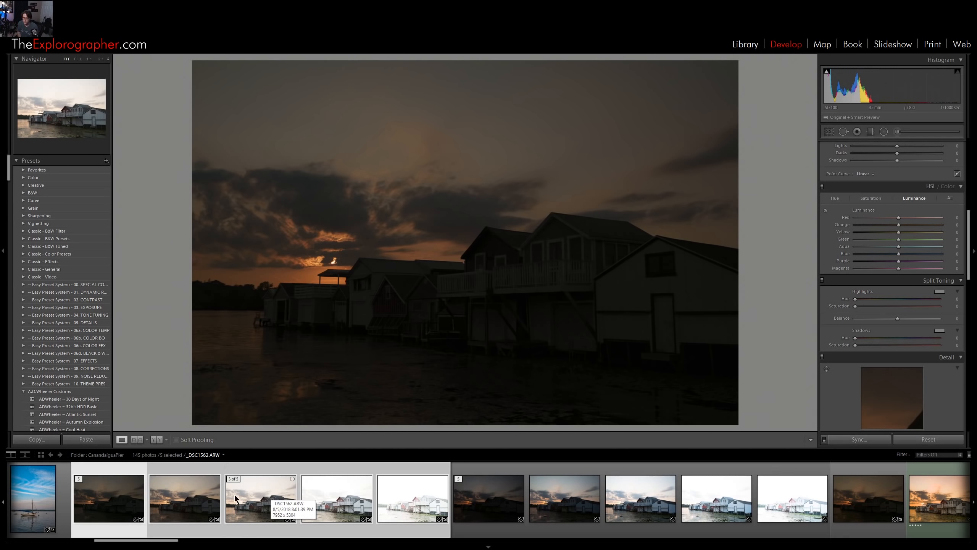
{"action": "left_click", "coordinate": [334, 499]}
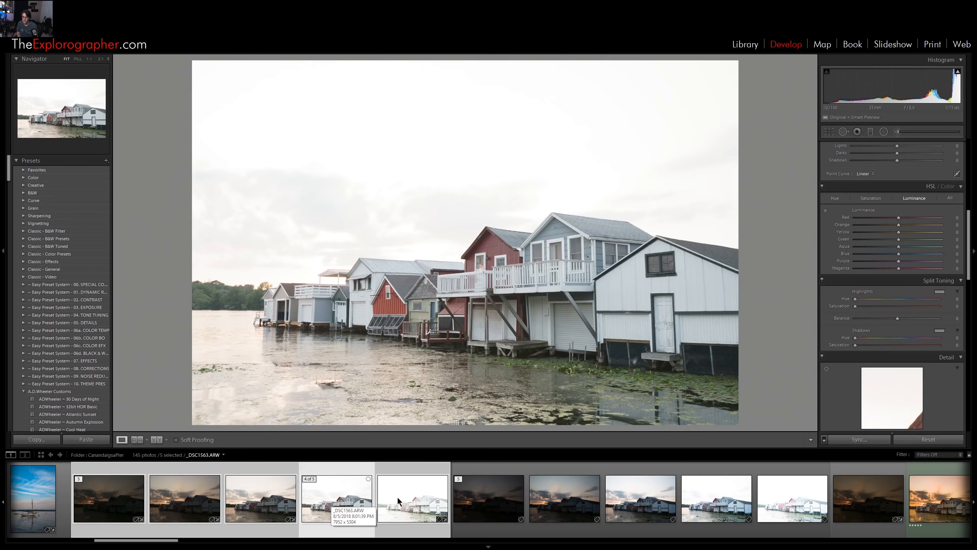
{"action": "left_click", "coordinate": [398, 501]}
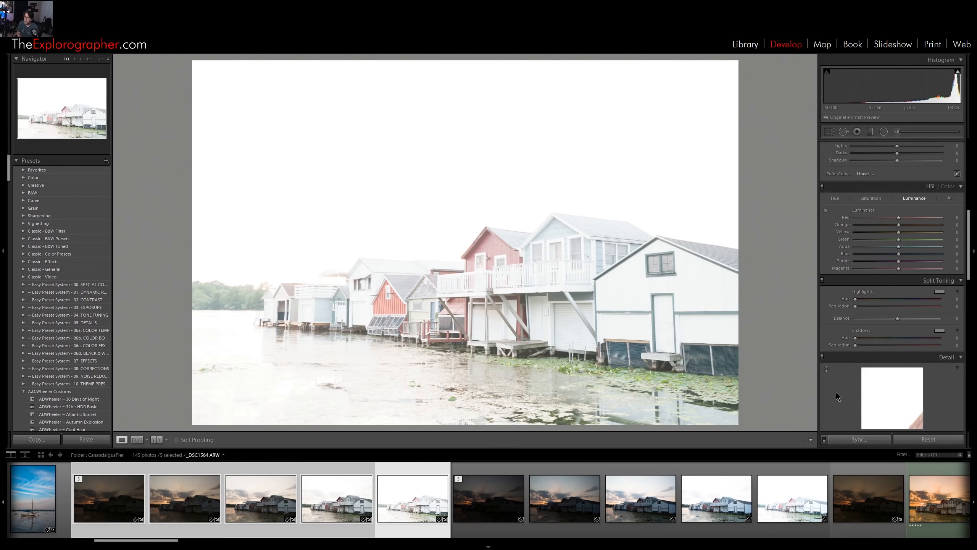
{"action": "left_click", "coordinate": [251, 502]}
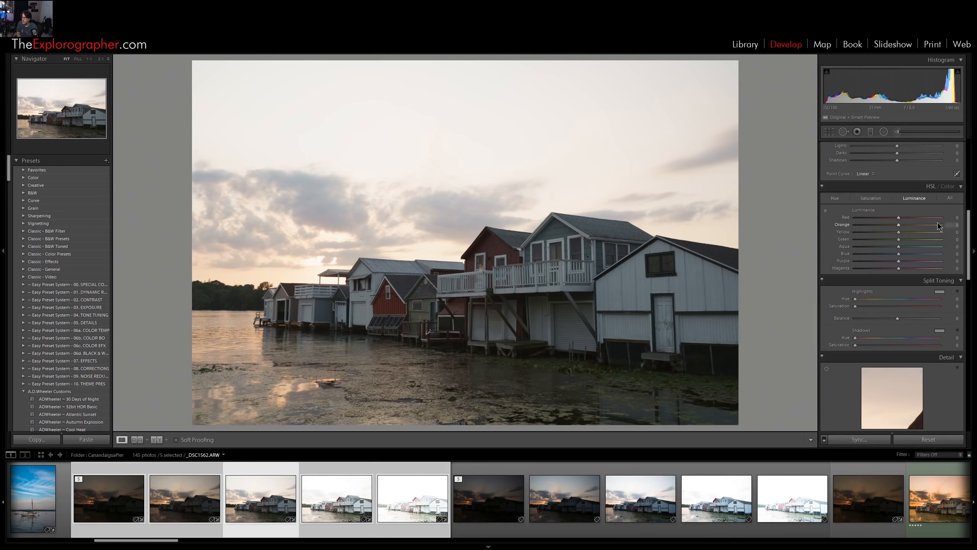
Choose Camera Neutral as the profile for the active middle exposure
{"action": "left_click_drag", "start_coordinate": [969, 234], "coordinate": [969, 158]}
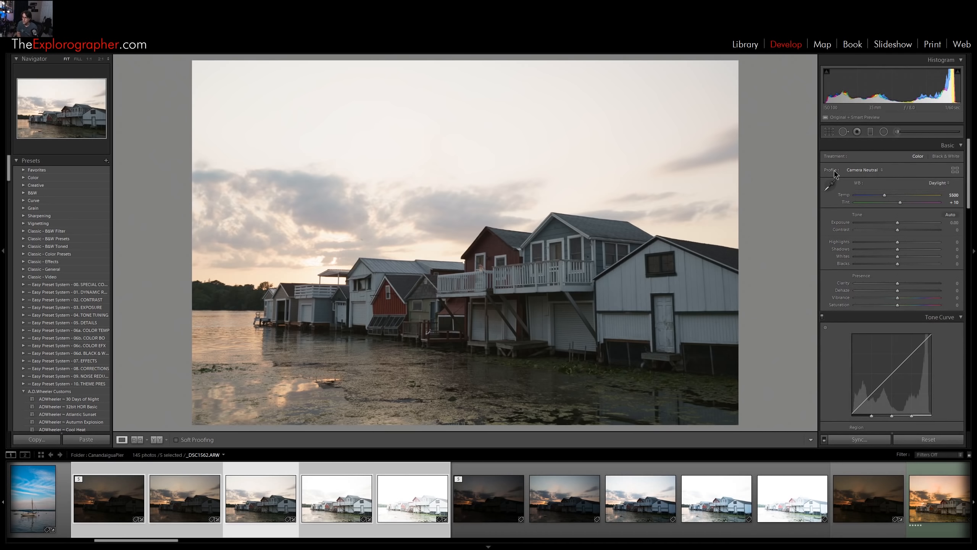
{"action": "left_click", "coordinate": [863, 170]}
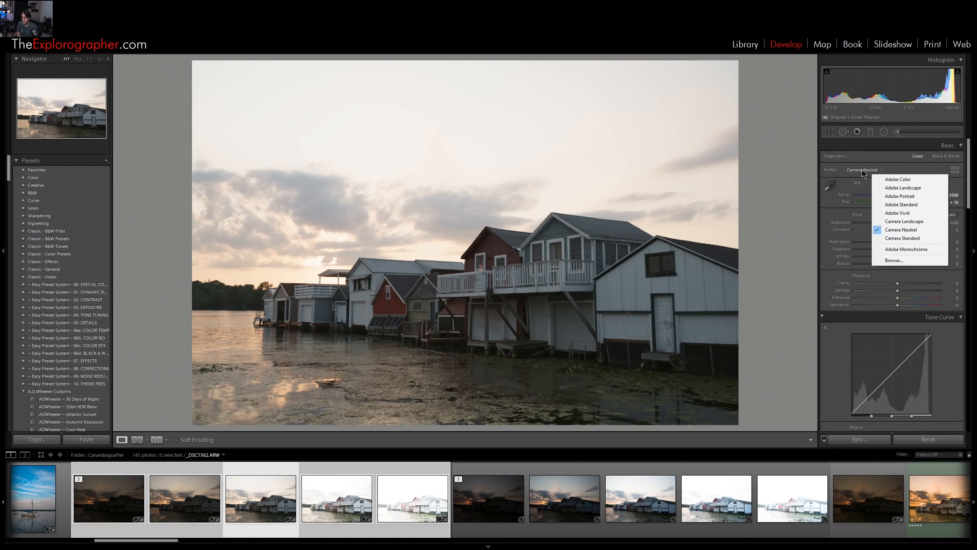
{"action": "left_click", "coordinate": [906, 229]}
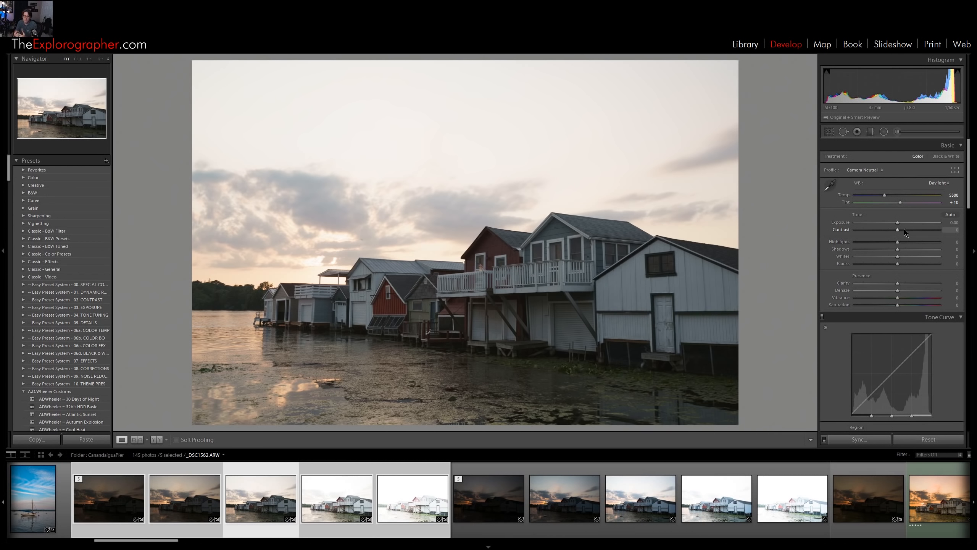
Try the Camera Landscape profile on the active photo, then return it to Camera Neutral
{"action": "left_click", "coordinate": [864, 170]}
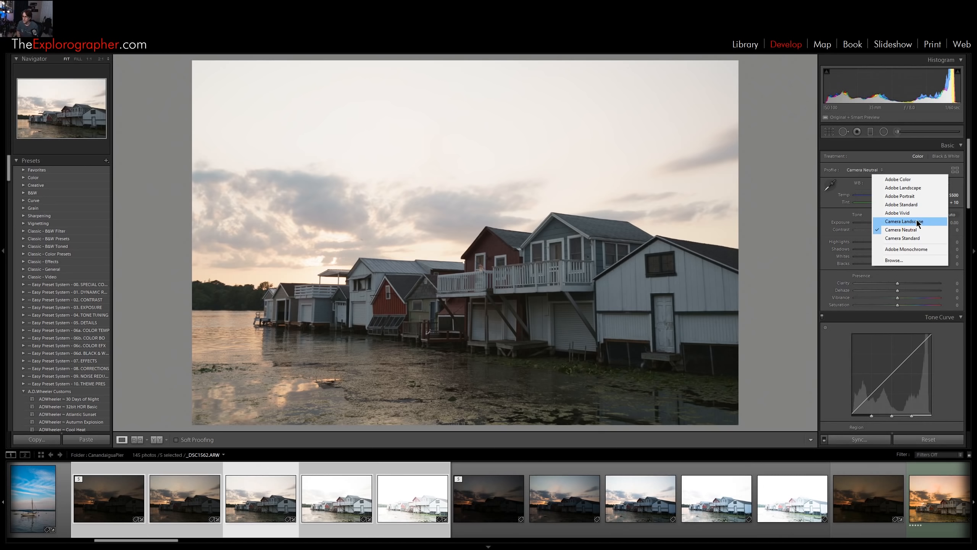
{"action": "left_click", "coordinate": [918, 222]}
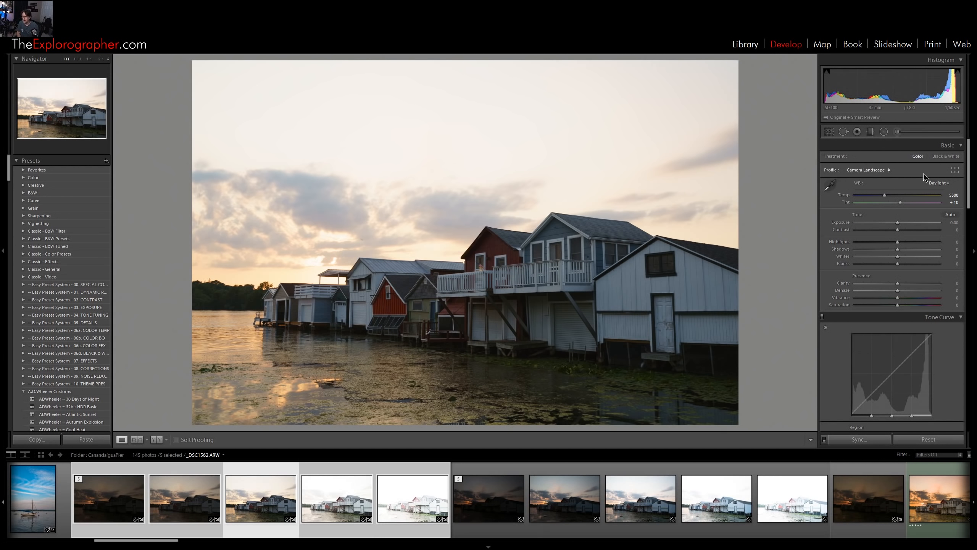
{"action": "left_click", "coordinate": [872, 170]}
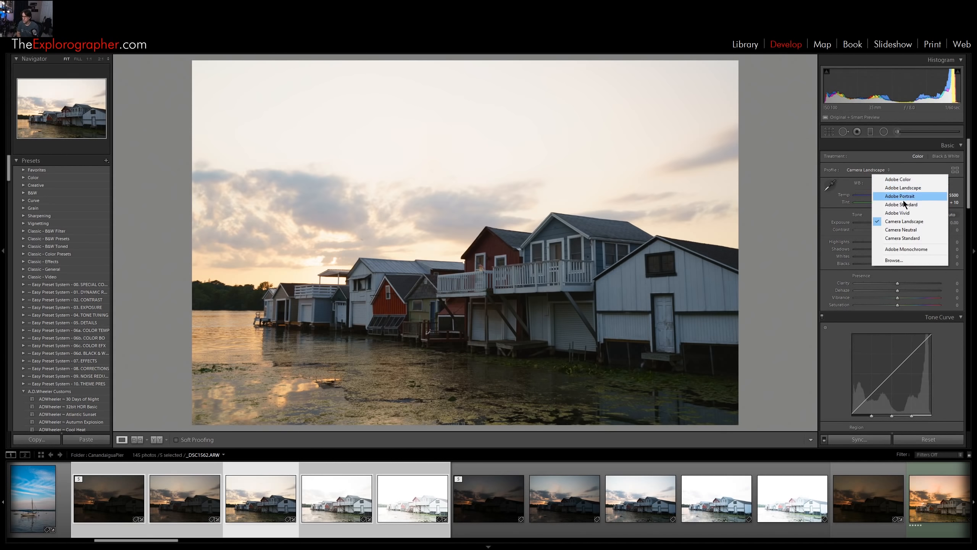
{"action": "left_click", "coordinate": [901, 229]}
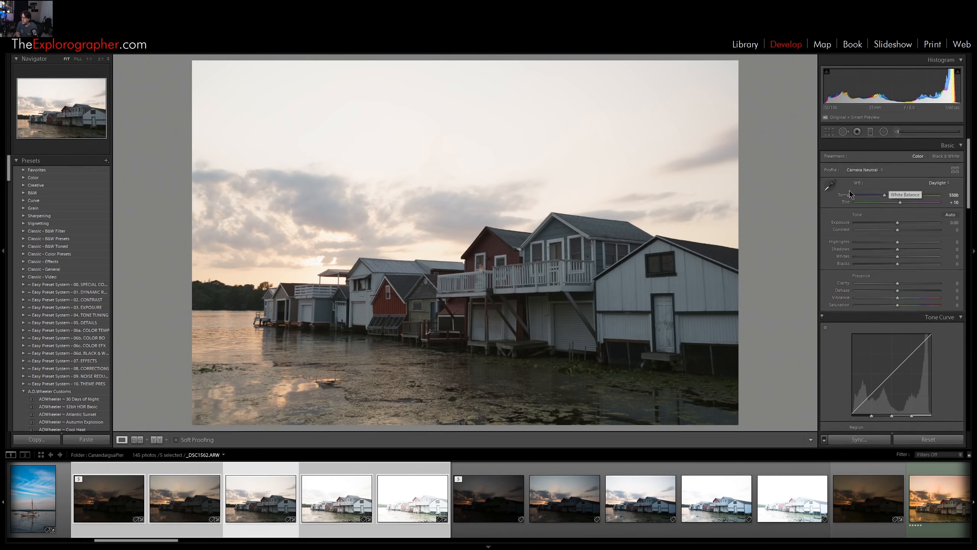
Set the active photo's white balance preset to Shade
{"action": "left_click", "coordinate": [939, 183]}
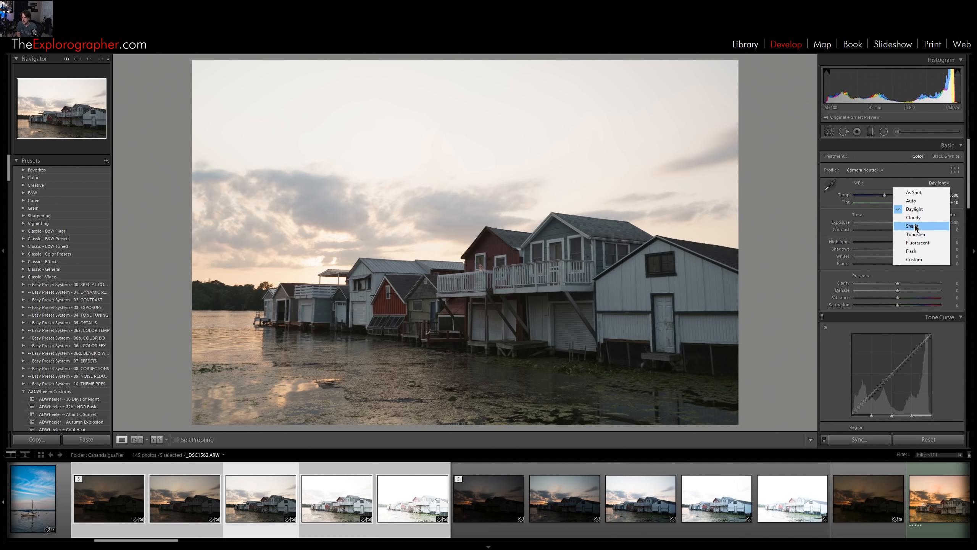
{"action": "left_click", "coordinate": [920, 229]}
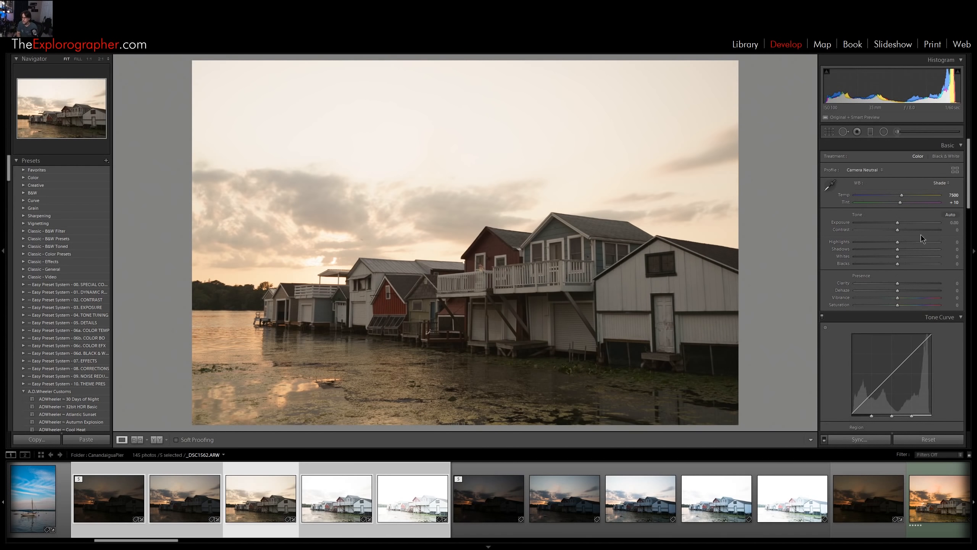
Turn off Remove Chromatic Aberration in the active photo's lens corrections
{"action": "left_click_drag", "start_coordinate": [970, 205], "coordinate": [974, 342]}
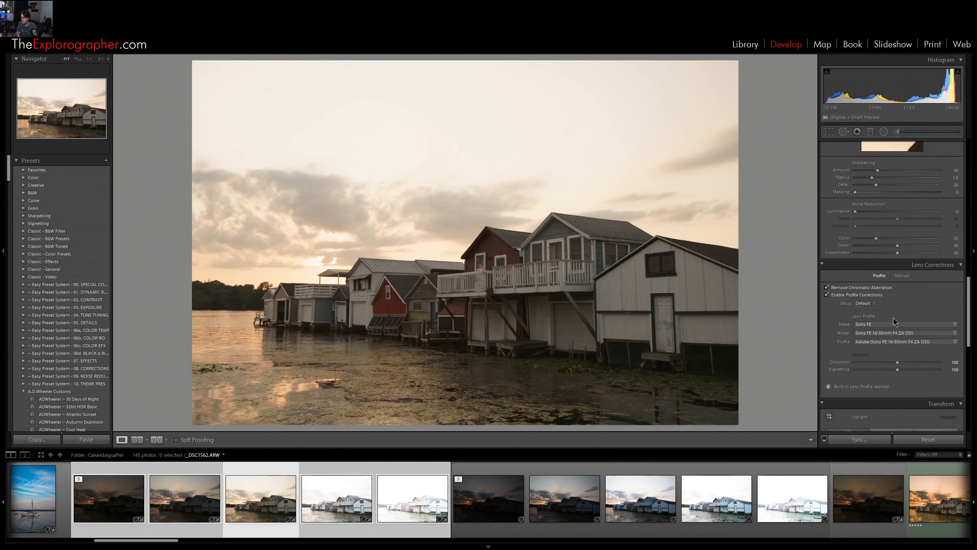
{"action": "left_click", "coordinate": [852, 289]}
{"action": "left_click", "coordinate": [827, 287]}
Examine the boathouse rooflines against the bright sky at full magnification for colour fringing
{"action": "left_click", "coordinate": [585, 216]}
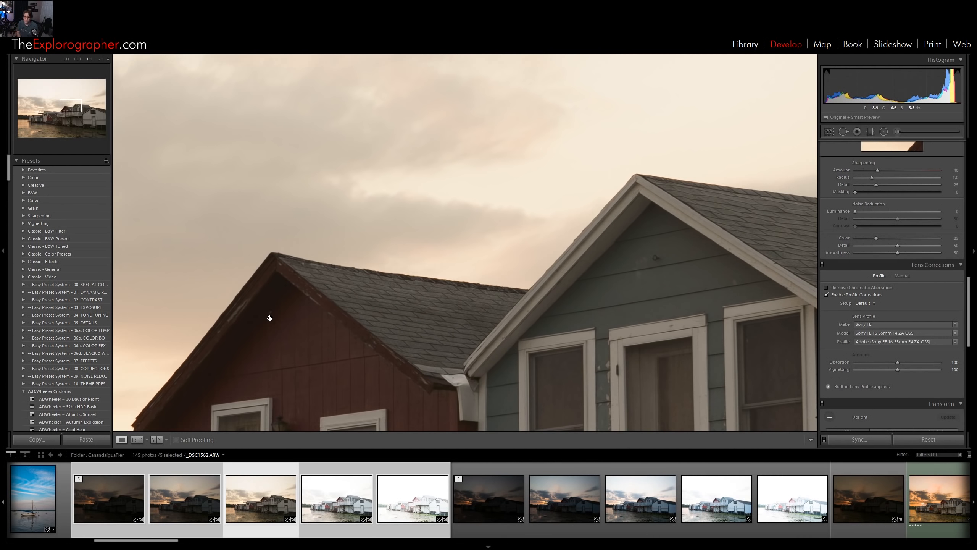
{"action": "left_click_drag", "start_coordinate": [270, 248], "coordinate": [616, 169]}
{"action": "left_click_drag", "start_coordinate": [374, 299], "coordinate": [492, 287]}
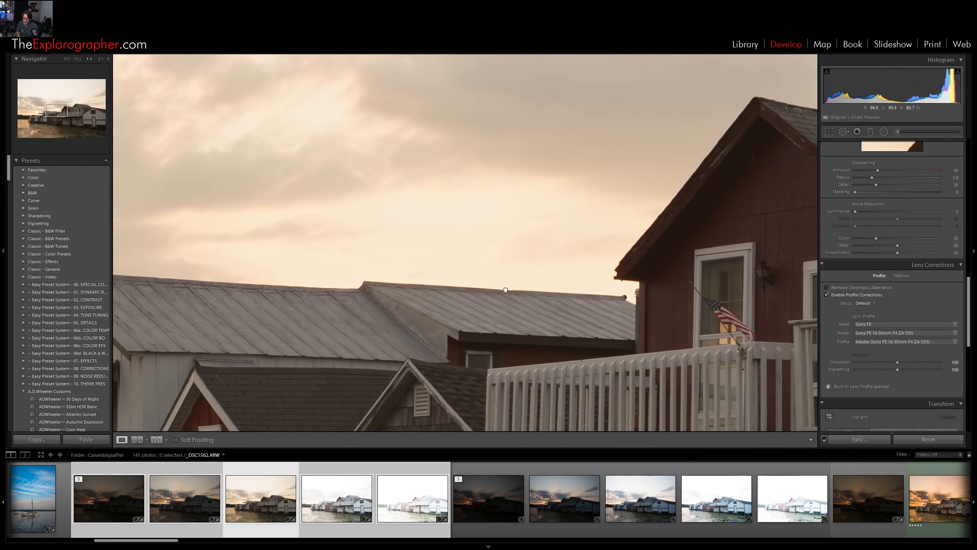
{"action": "left_click_drag", "start_coordinate": [355, 303], "coordinate": [552, 290]}
{"action": "left_click_drag", "start_coordinate": [387, 293], "coordinate": [369, 316]}
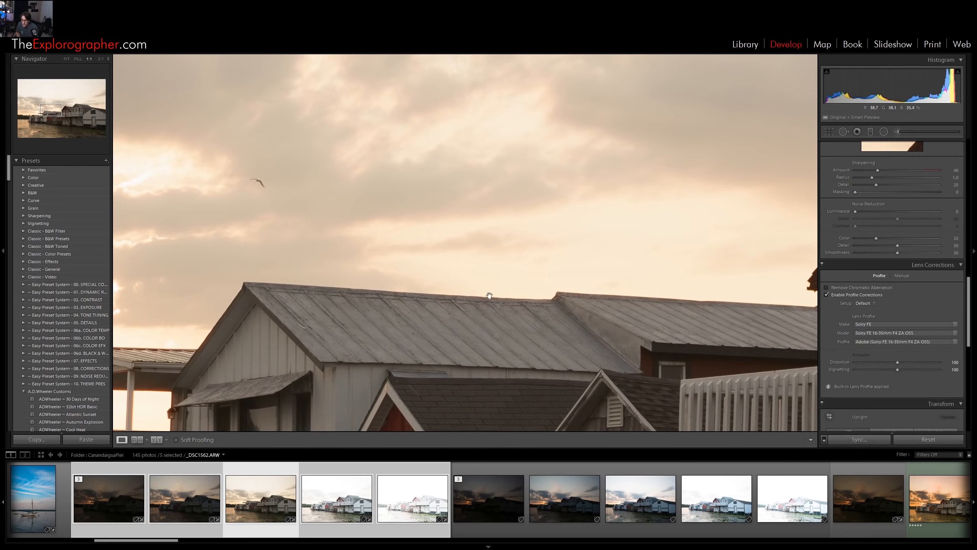
{"action": "left_click_drag", "start_coordinate": [442, 307], "coordinate": [643, 277]}
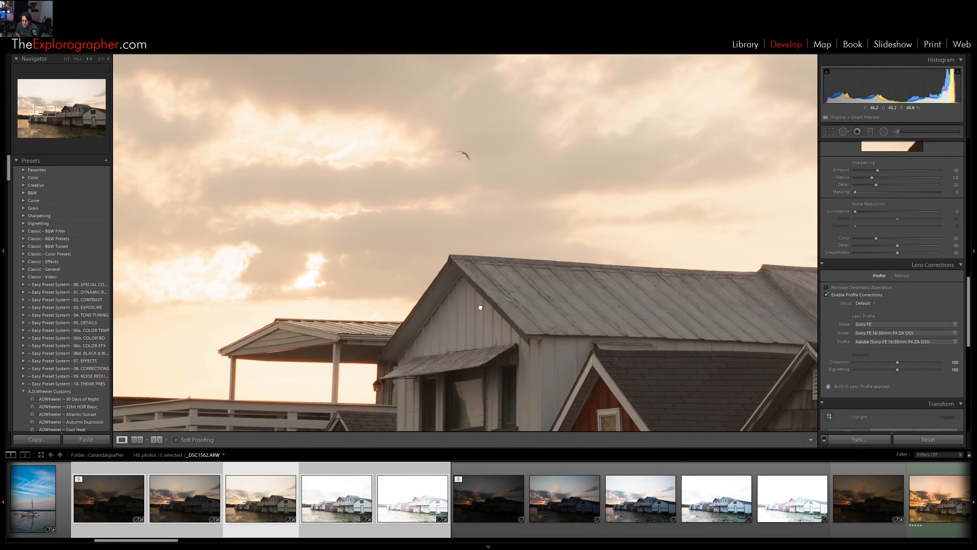
{"action": "mouse_move", "coordinate": [480, 306]}
{"action": "left_mouse_down"}
{"action": "mouse_move", "coordinate": [569, 270]}
{"action": "mouse_move", "coordinate": [559, 277]}
{"action": "mouse_move", "coordinate": [676, 254]}
{"action": "left_mouse_up"}
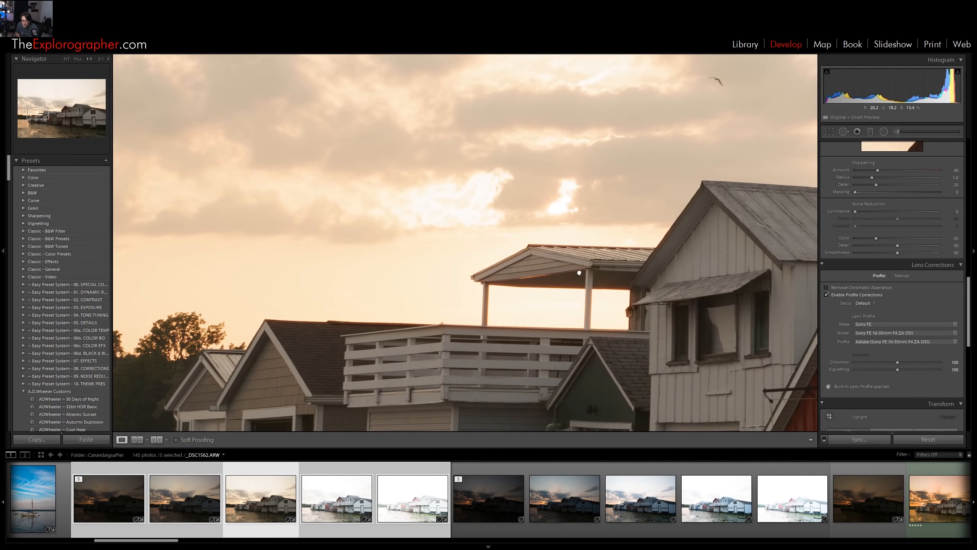
Inspect the white and red boathouse roof edges at full magnification for fringing, ending with the whole photo in view
{"action": "left_click_drag", "start_coordinate": [572, 277], "coordinate": [423, 271]}
{"action": "left_click_drag", "start_coordinate": [589, 246], "coordinate": [421, 255]}
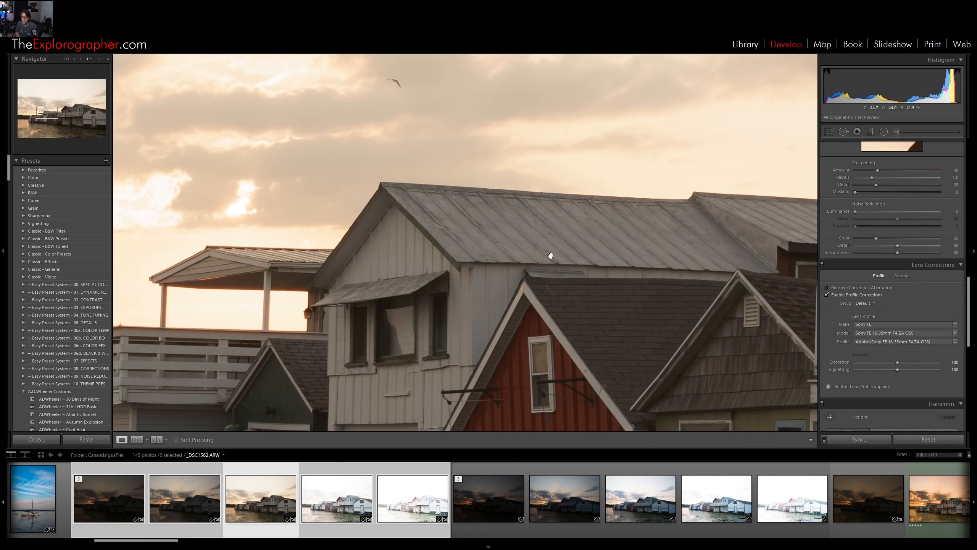
{"action": "left_click_drag", "start_coordinate": [639, 223], "coordinate": [601, 232]}
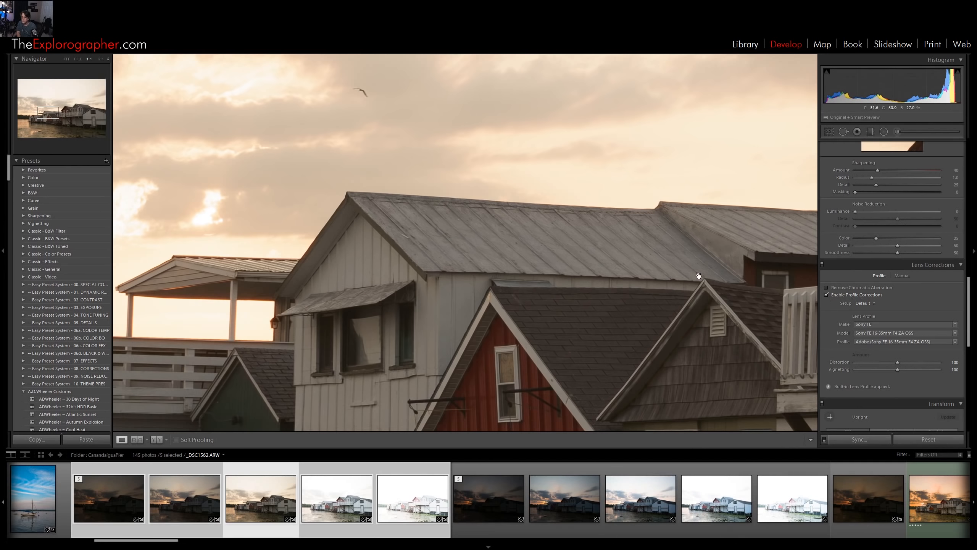
{"action": "left_click", "coordinate": [584, 278]}
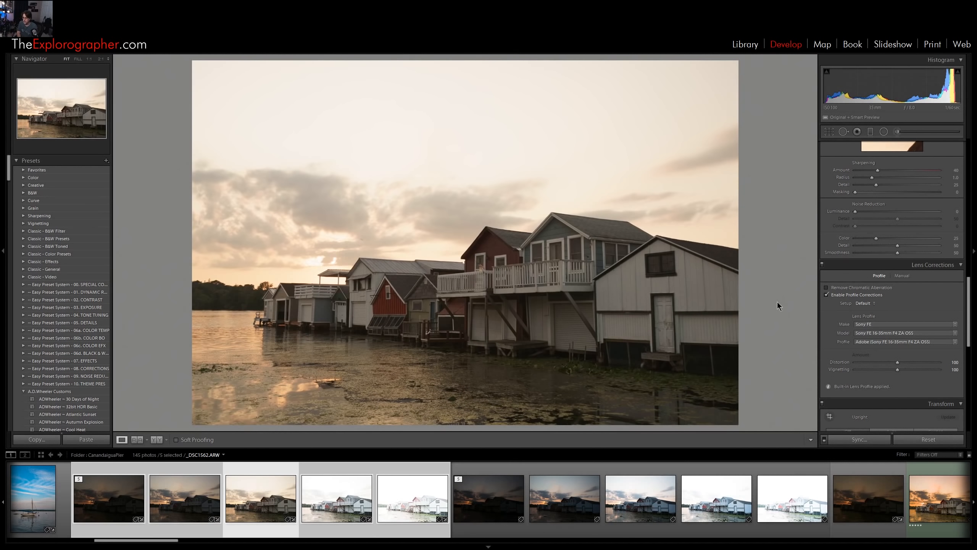
Compare the active photo with Enable Profile Corrections off and on, leaving the corrections enabled
{"action": "left_click", "coordinate": [824, 294]}
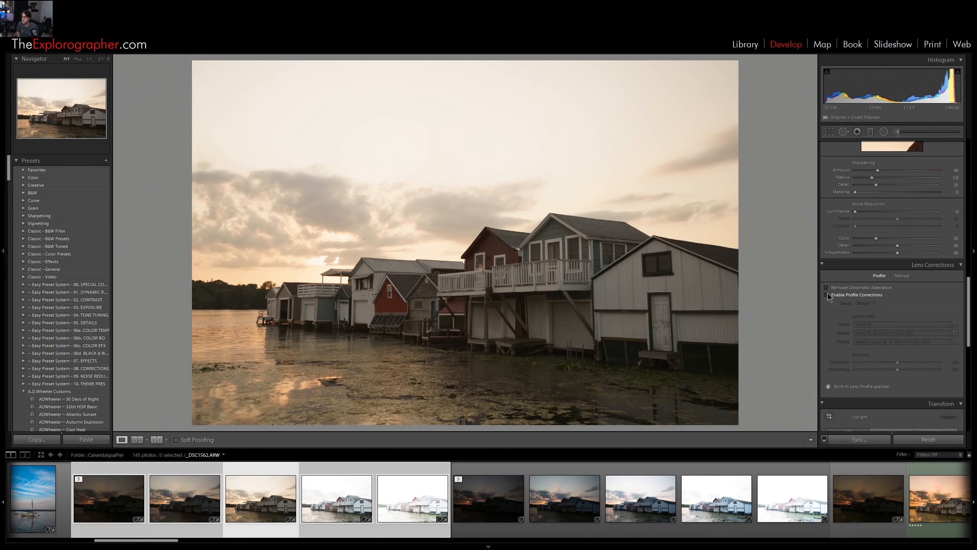
{"action": "left_click", "coordinate": [828, 294]}
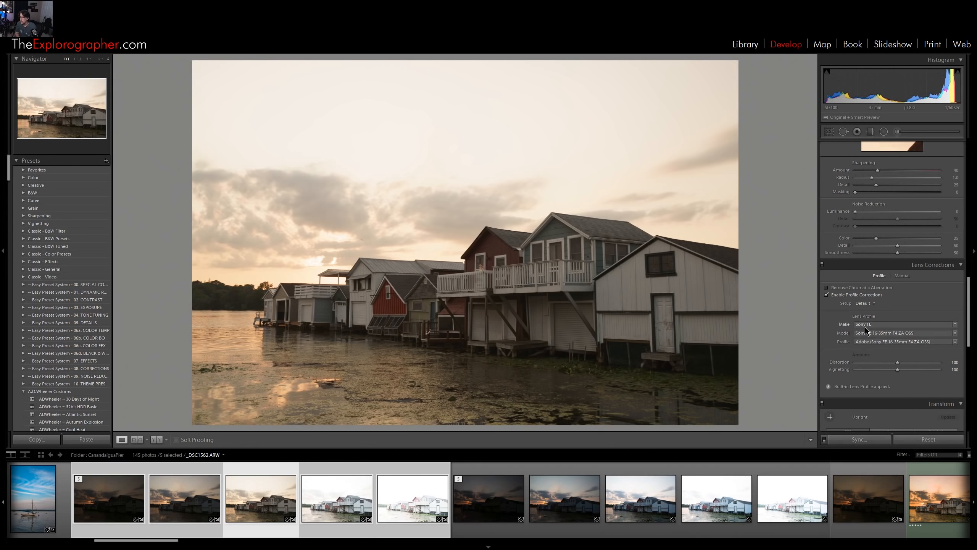
{"action": "scroll", "coordinate": [836, 336], "scroll_direction": "down", "scroll_amount": 6}
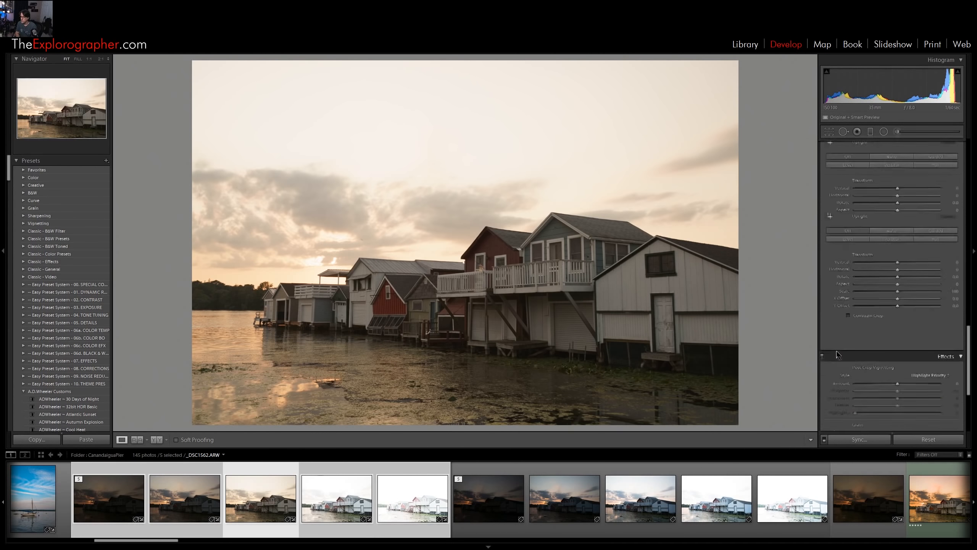
{"action": "scroll", "coordinate": [837, 351], "scroll_direction": "up", "scroll_amount": 4}
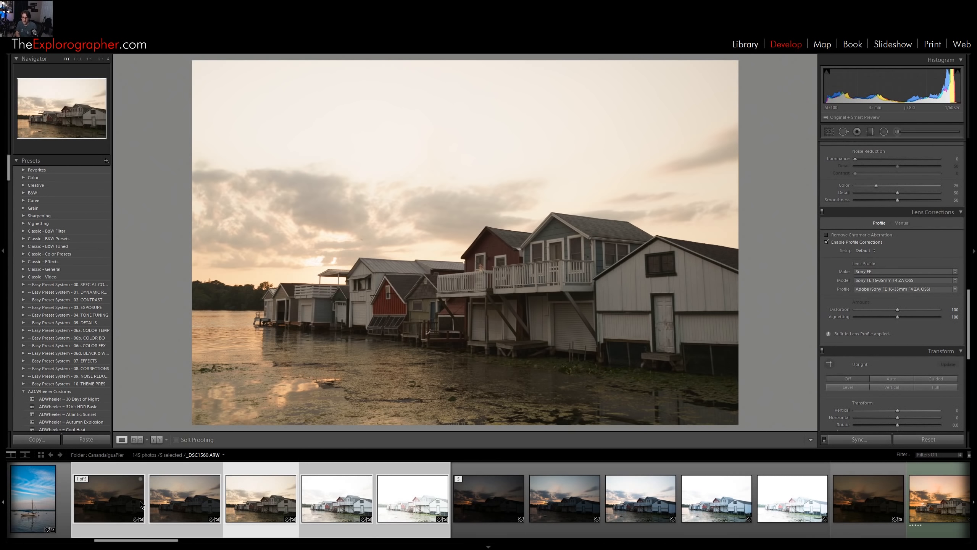
Select the five exposures of the first boathouse bracket and make the middle exposure _DSC1562.ARW the active photo
{"action": "left_click", "coordinate": [117, 501]}
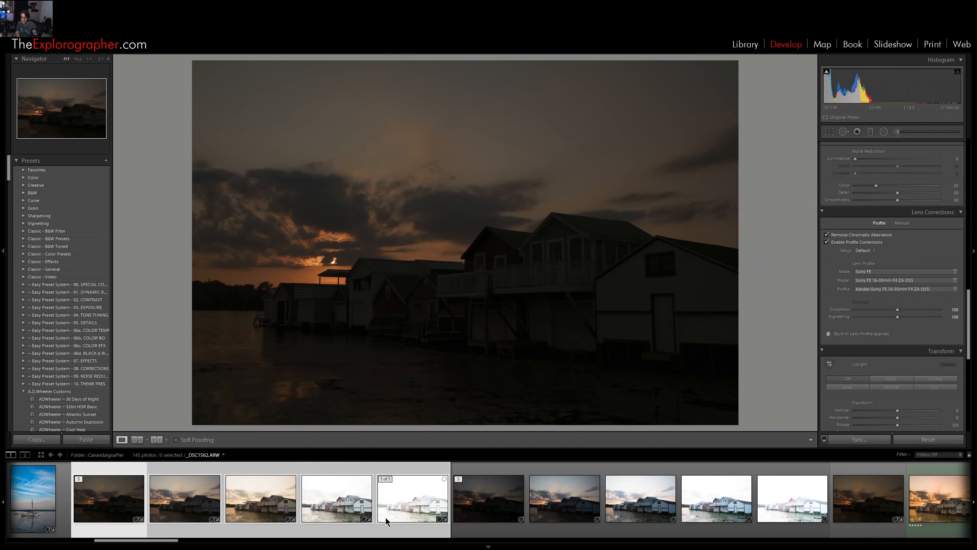
{"action": "left_click", "coordinate": [412, 512], "text": "ctrl"}
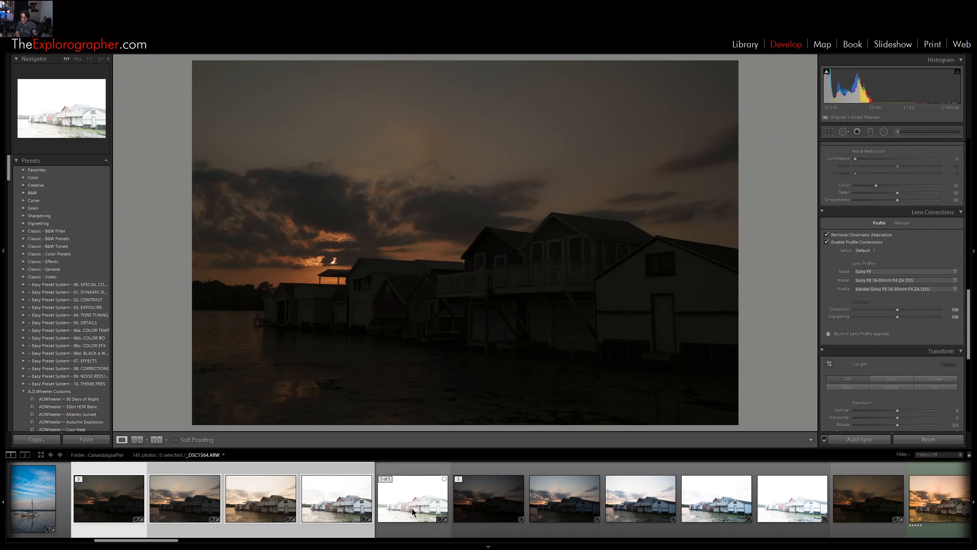
{"action": "left_click", "coordinate": [412, 512], "text": "ctrl"}
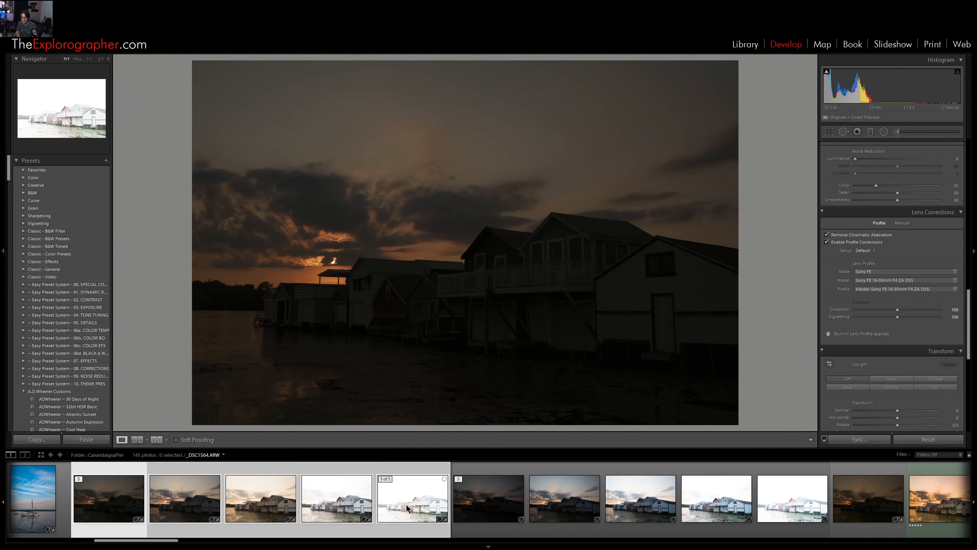
{"action": "left_click", "coordinate": [785, 500], "text": "shift"}
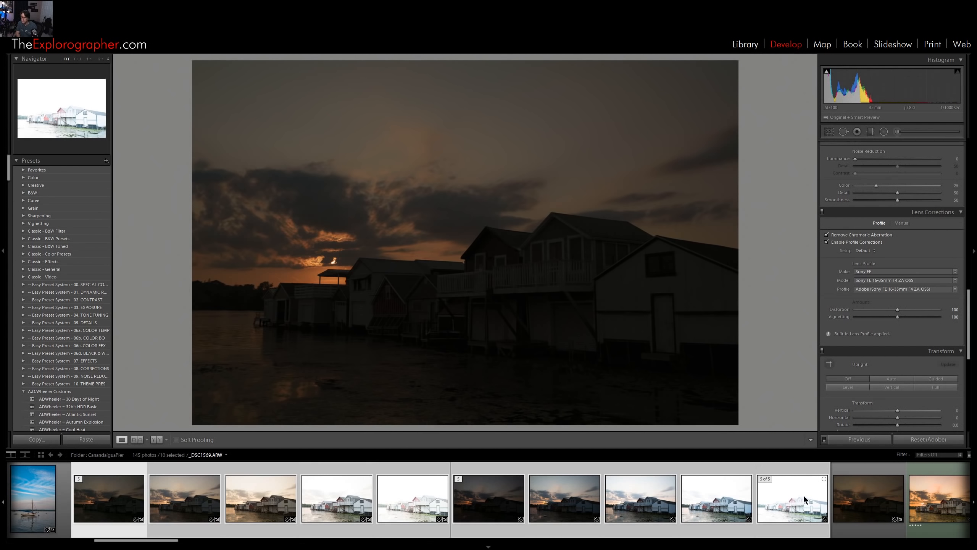
{"action": "left_click", "coordinate": [405, 512]}
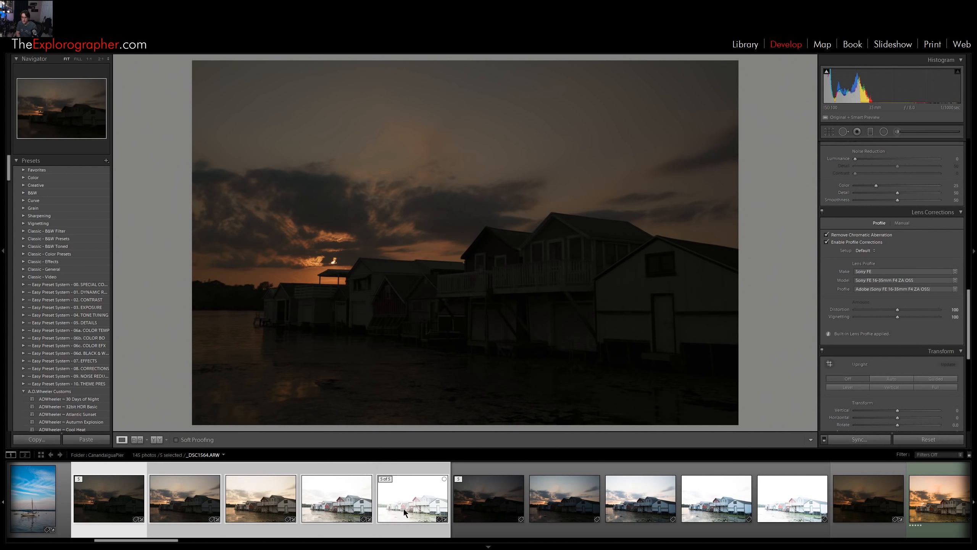
{"action": "left_click", "coordinate": [267, 503]}
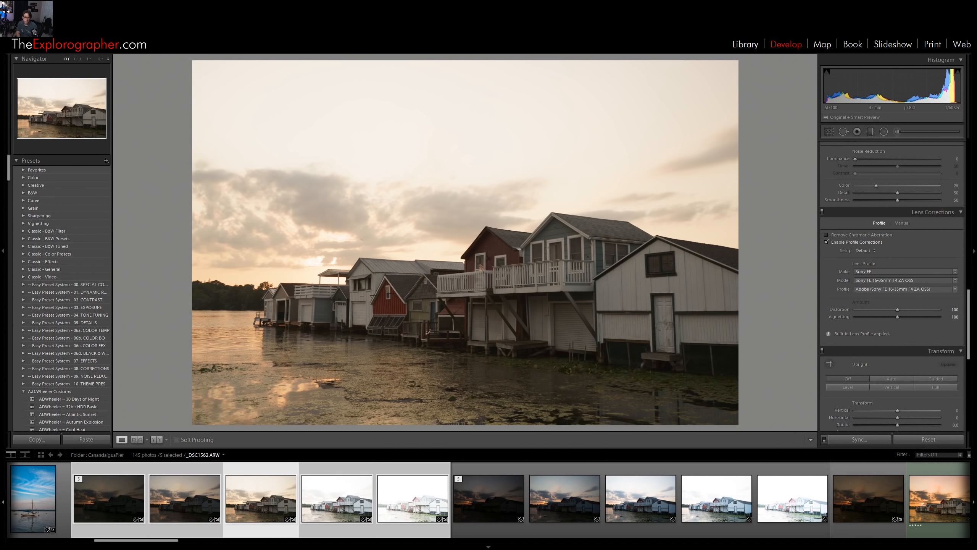
Synchronize all available develop settings from the middle exposure to the other selected frames
{"action": "left_click_drag", "start_coordinate": [0, 122], "coordinate": [529, 129]}
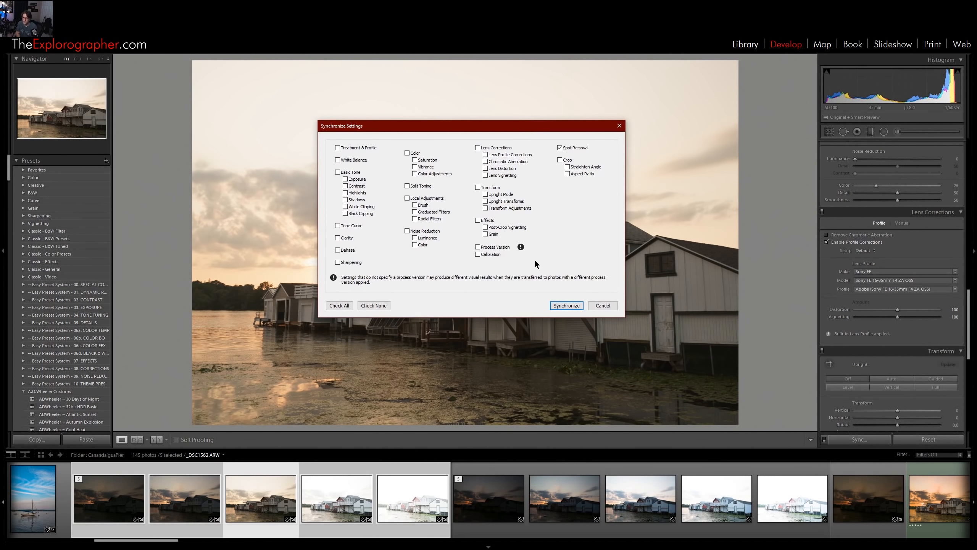
{"action": "left_click", "coordinate": [339, 305]}
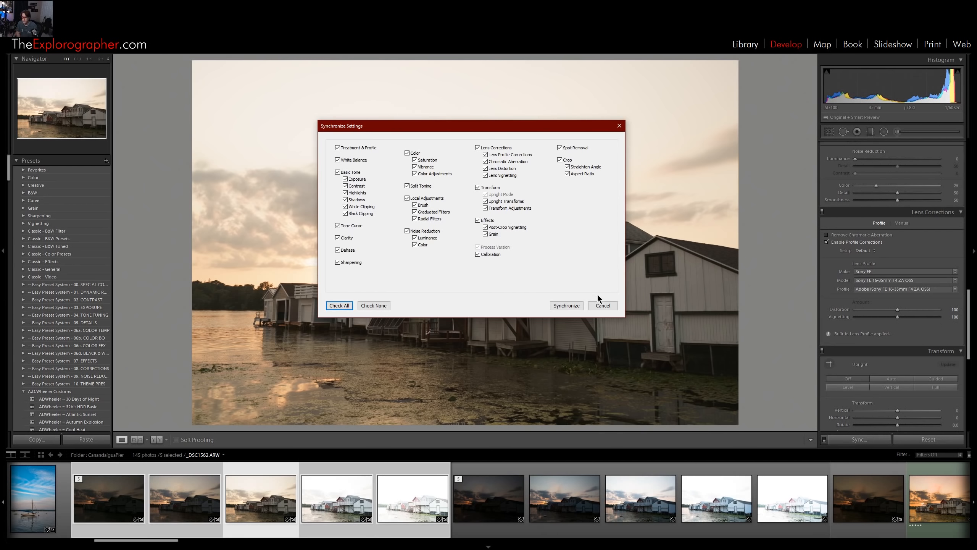
{"action": "left_click", "coordinate": [566, 305]}
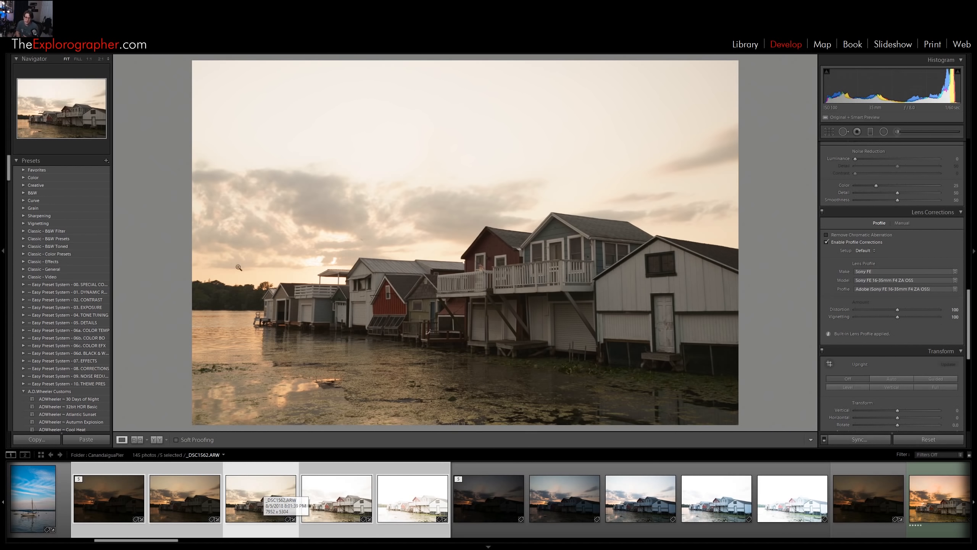
{"action": "left_click", "coordinate": [7, 24]}
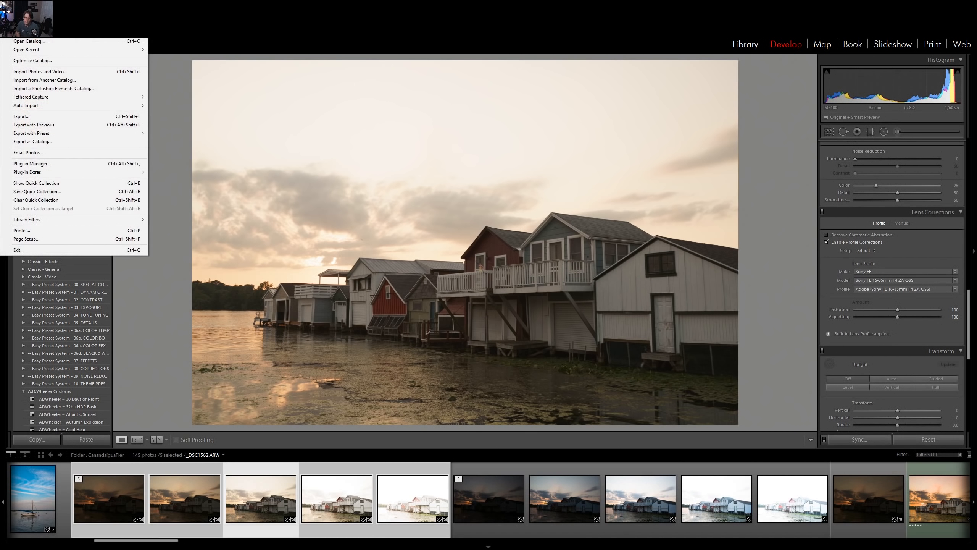
{"action": "mouse_move", "coordinate": [38, 172]}
{"action": "key", "text": "Escape"}
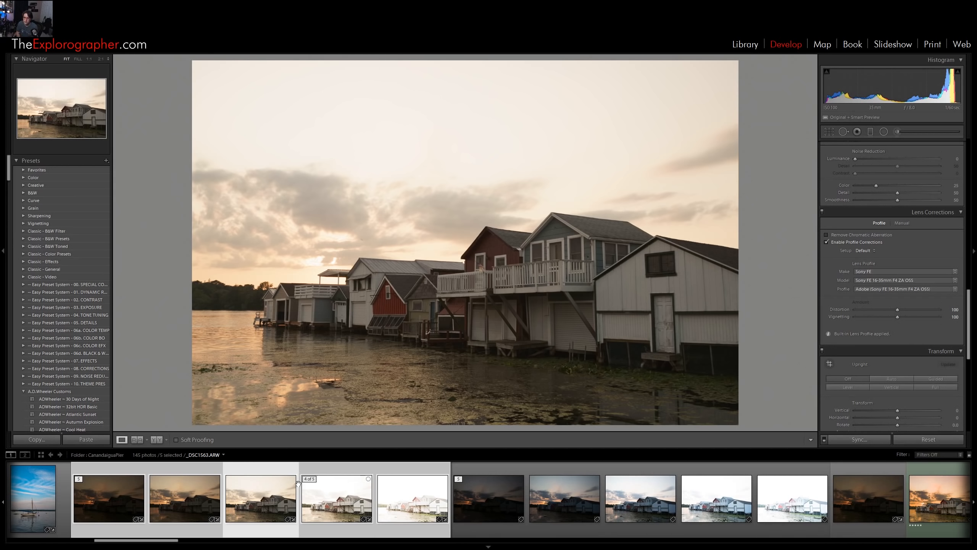
Merge the five selected exposures to HDR with Auto Align on, Deghost Amount None and Create Stack off
{"action": "right_click", "coordinate": [274, 500]}
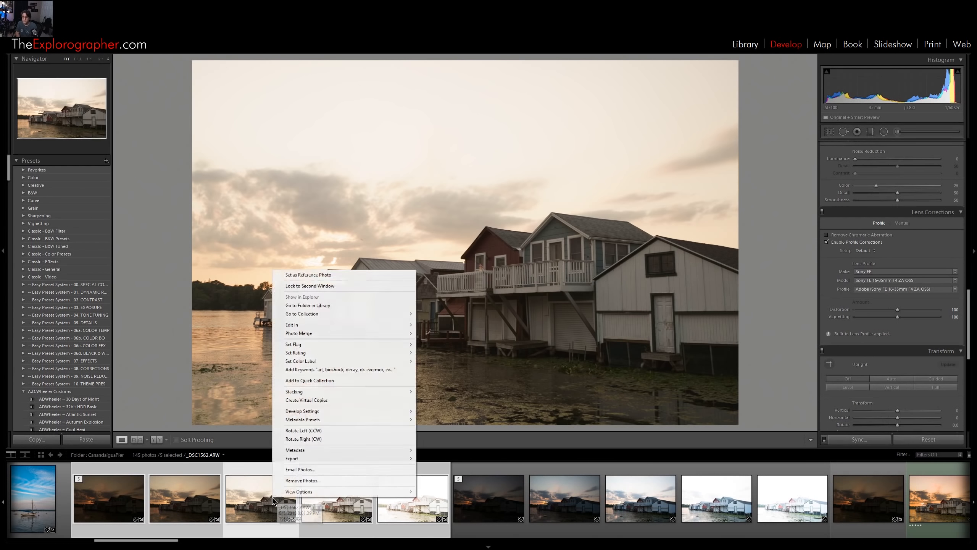
{"action": "mouse_move", "coordinate": [342, 334]}
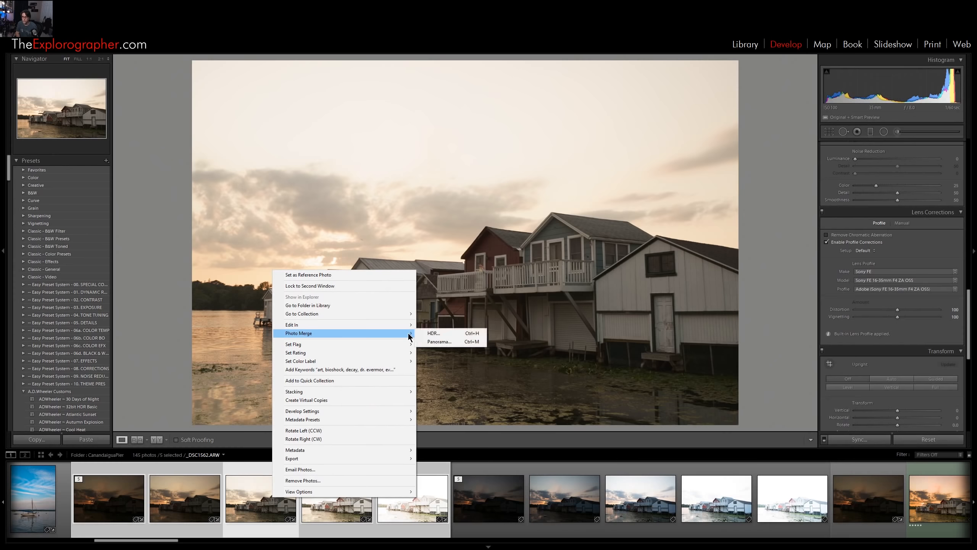
{"action": "left_click", "coordinate": [437, 333]}
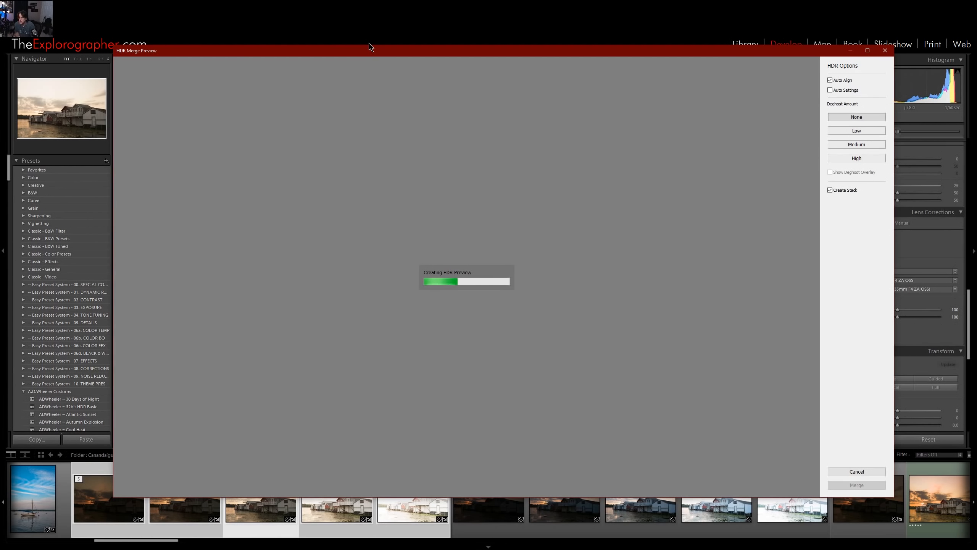
{"action": "left_click", "coordinate": [833, 190]}
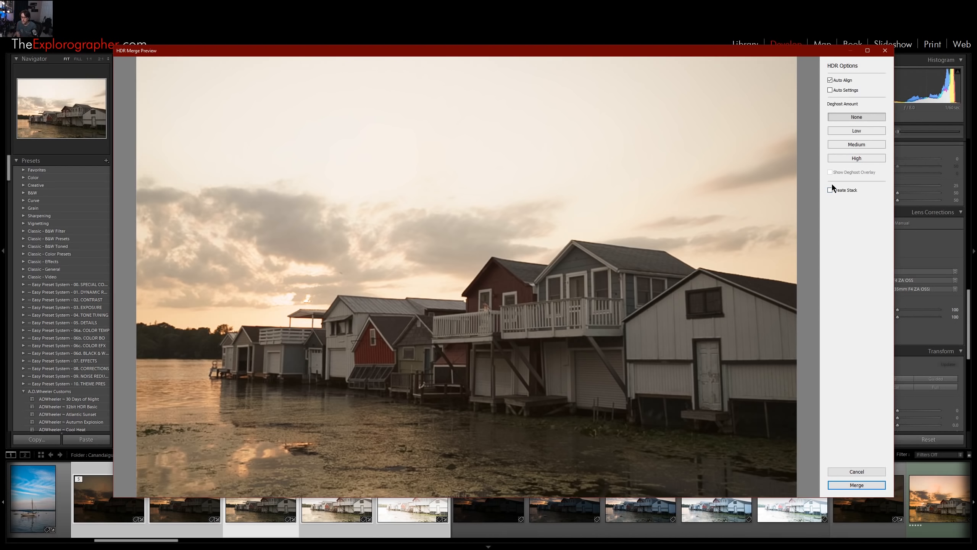
{"action": "left_click", "coordinate": [857, 484]}
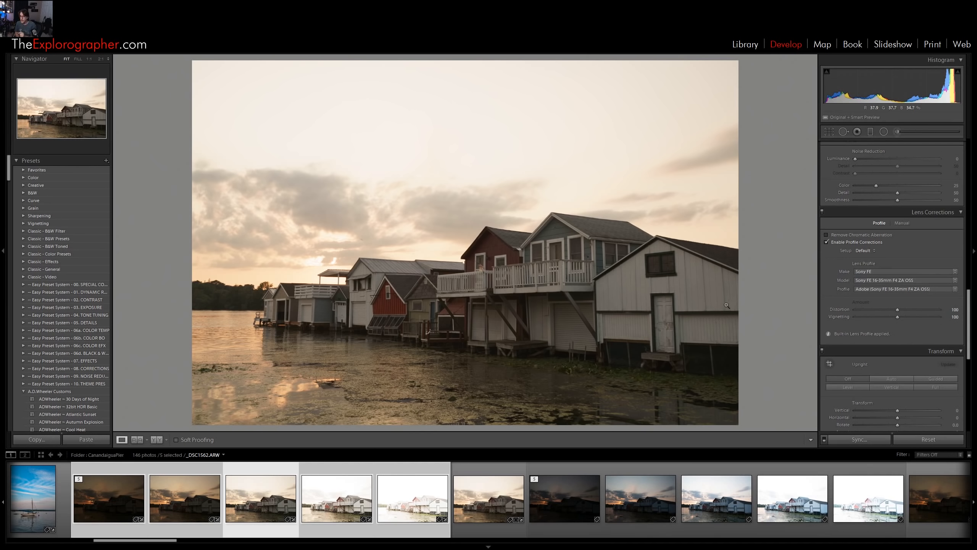
Compare the merged HDR photo with the original middle exposure _DSC1562.ARW
{"action": "left_click", "coordinate": [500, 514]}
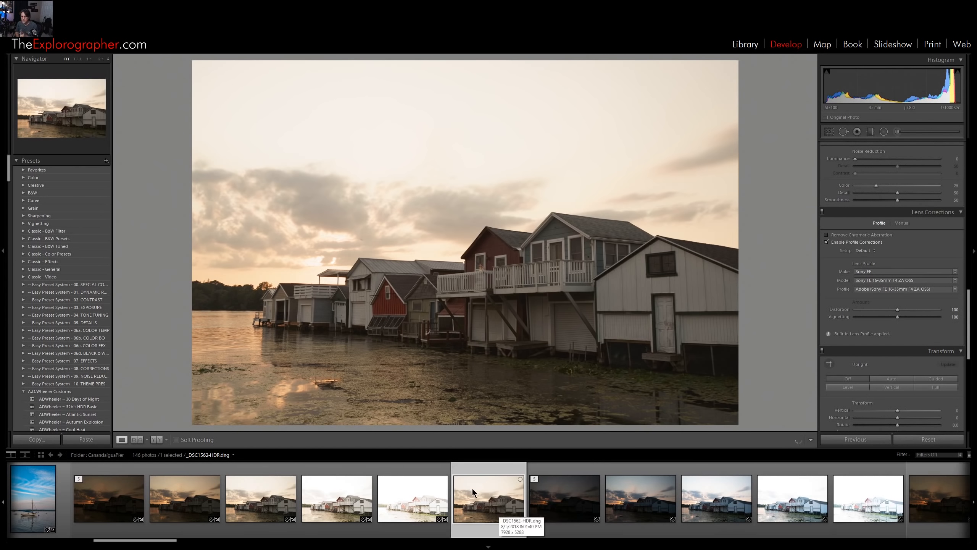
{"action": "left_click", "coordinate": [277, 503]}
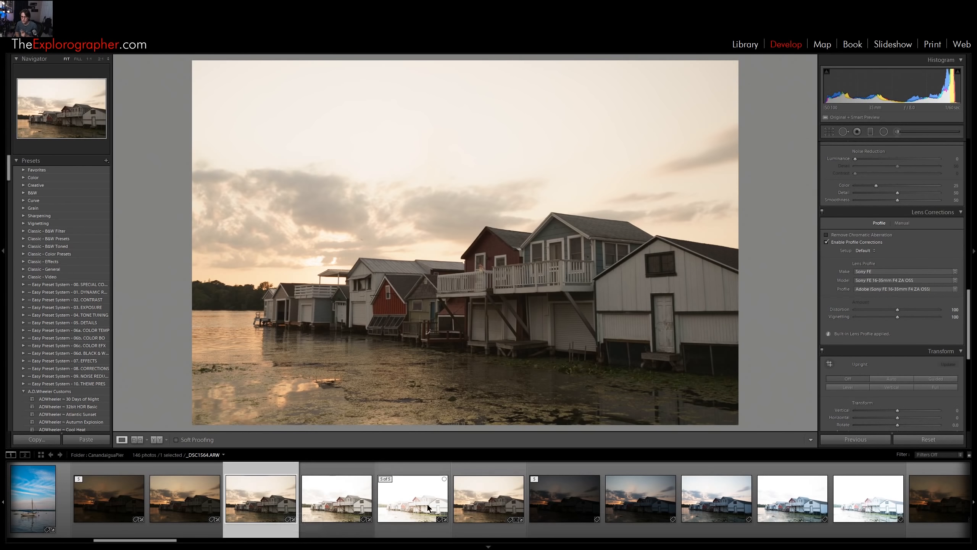
{"action": "left_click", "coordinate": [477, 504]}
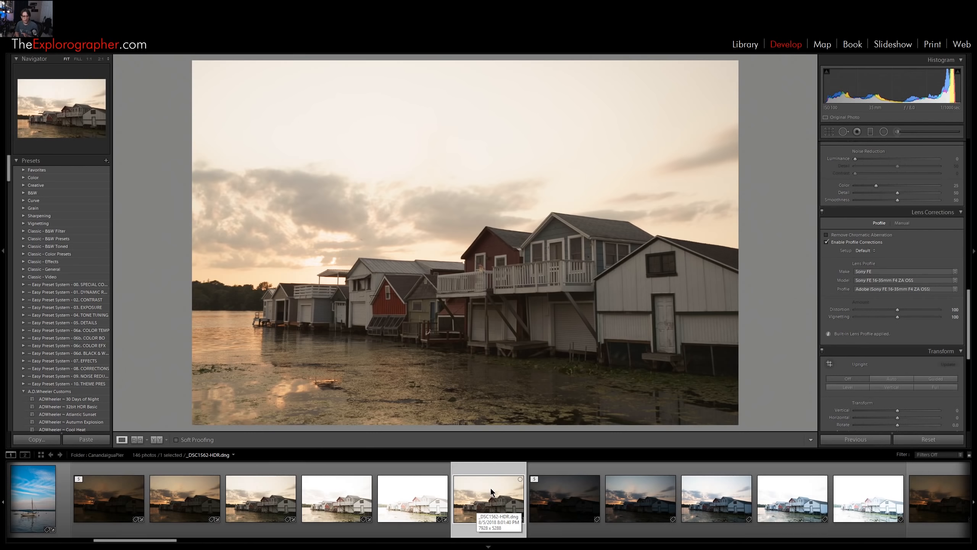
Examine the merged DNG's file properties in Explorer, checking its file size, bit depth and dimensions, and close them
{"action": "right_click", "coordinate": [490, 488]}
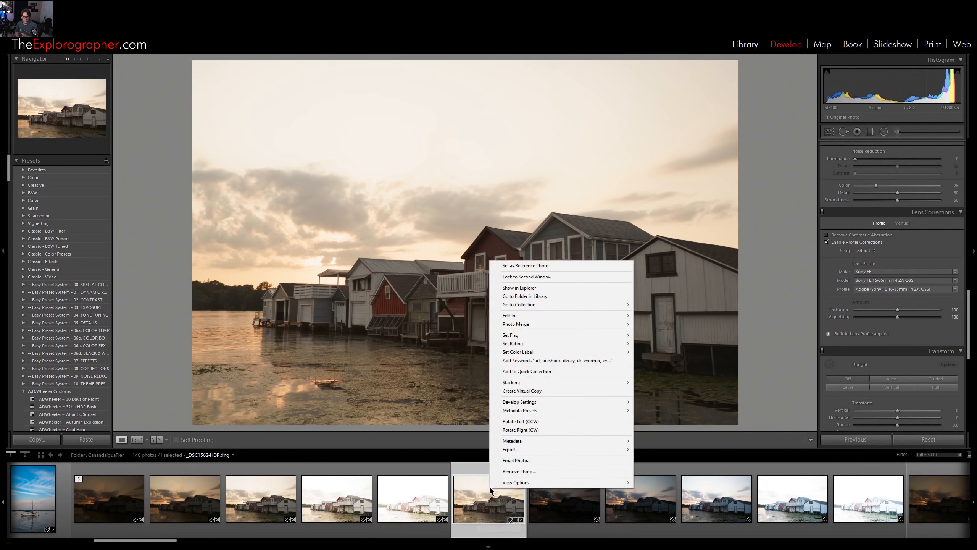
{"action": "left_click", "coordinate": [540, 291]}
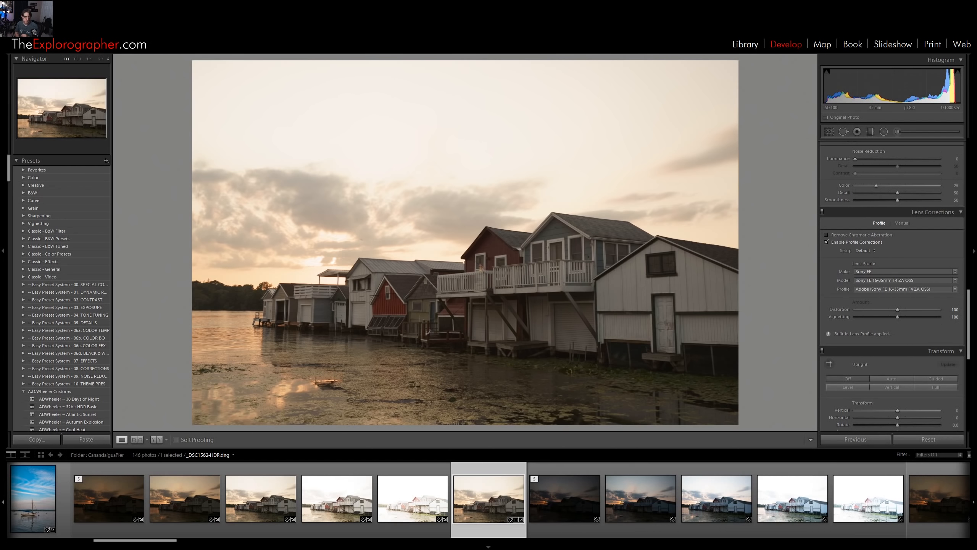
{"action": "left_click_drag", "start_coordinate": [157, 145], "coordinate": [368, 122]}
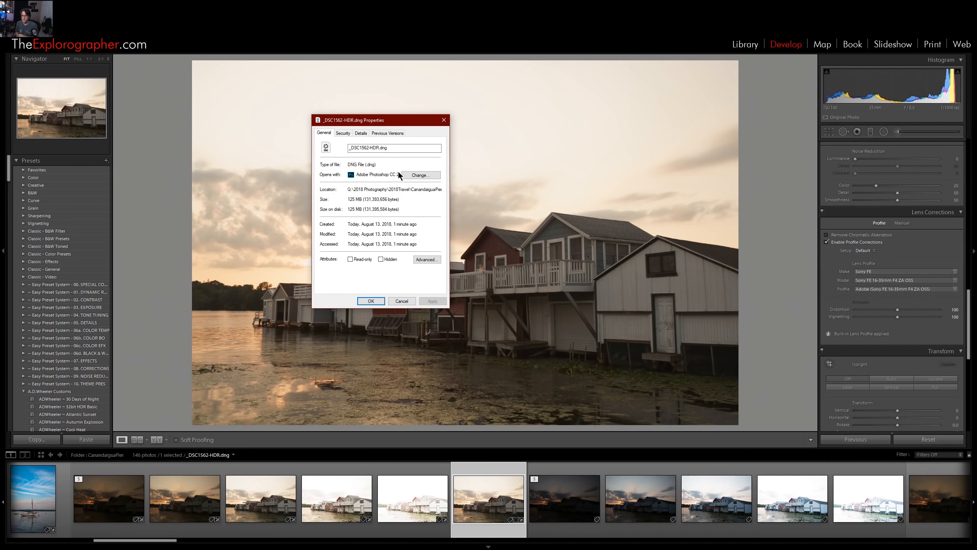
{"action": "left_click", "coordinate": [361, 133]}
{"action": "scroll", "coordinate": [387, 215], "scroll_direction": "down", "scroll_amount": 2}
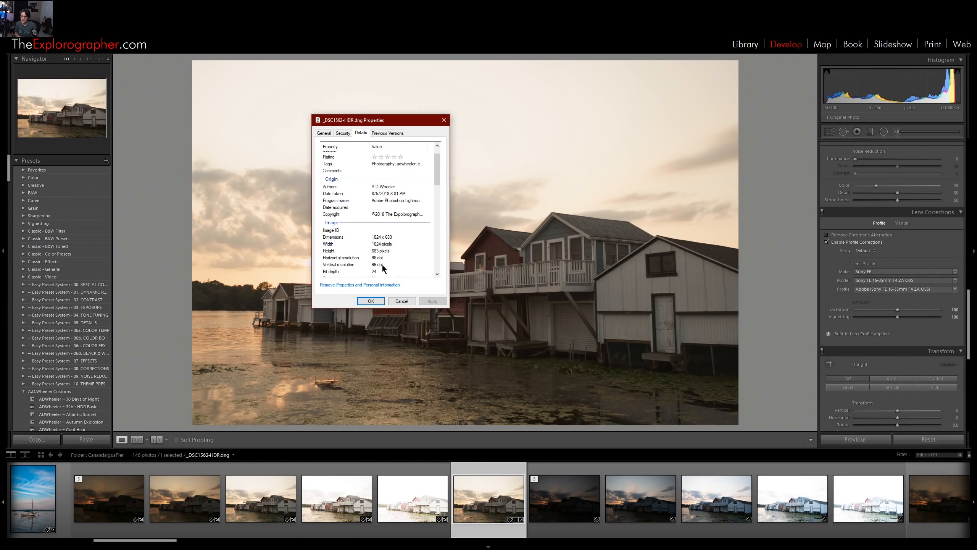
{"action": "left_click", "coordinate": [377, 252]}
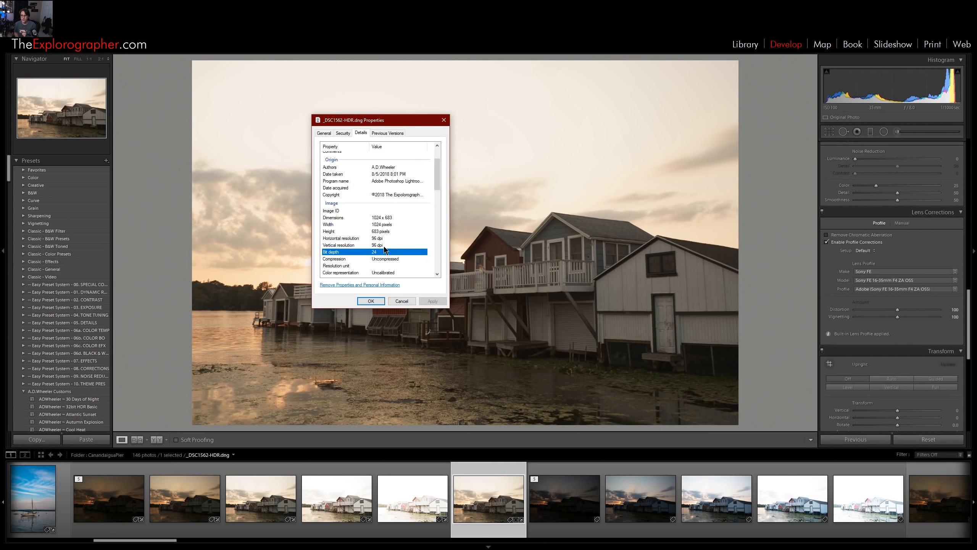
{"action": "left_click", "coordinate": [382, 218]}
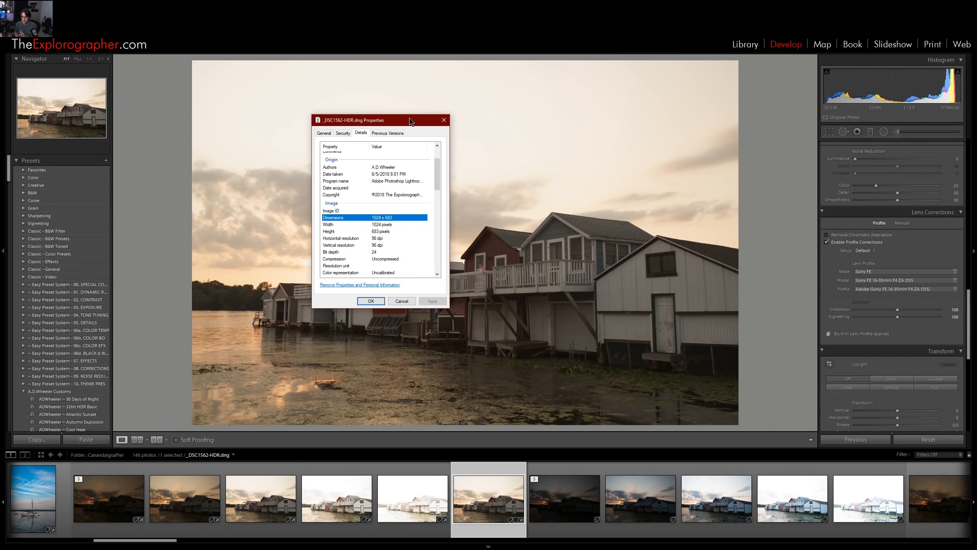
{"action": "left_click", "coordinate": [443, 120]}
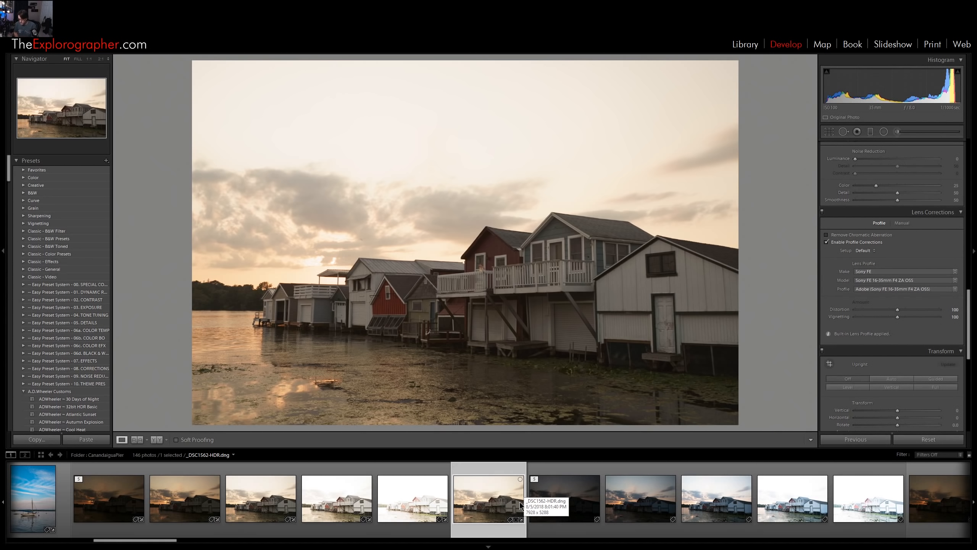
Rate the merged HDR photo three stars, and select the darkest exposure of the first bracket
{"action": "key", "text": "3"}
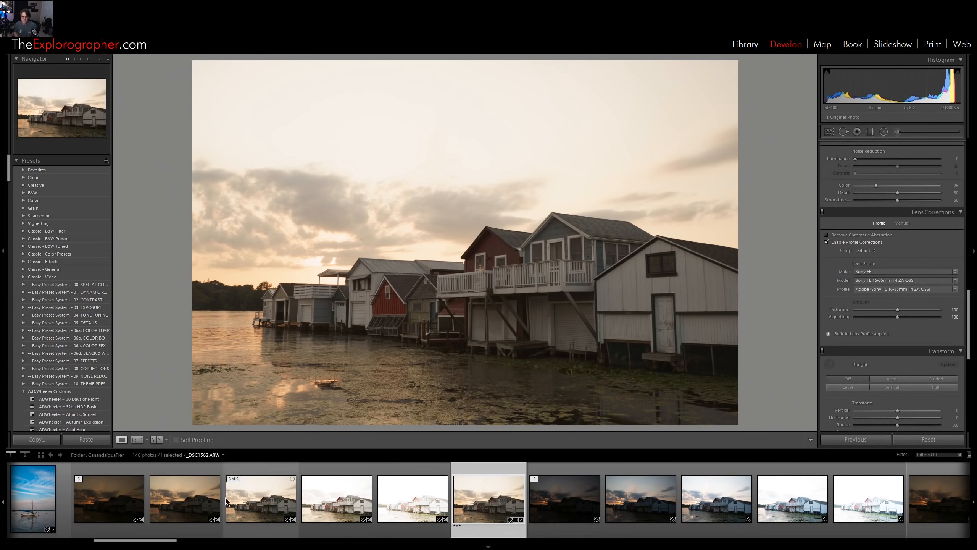
{"action": "left_click", "coordinate": [109, 499]}
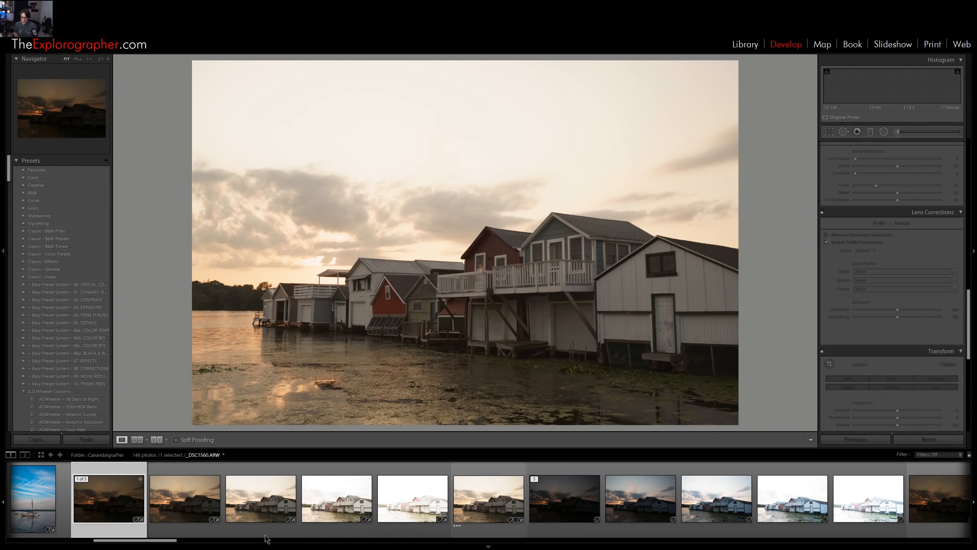
Select all five exposures of the first bracket and open them in Merge to HDR Pro in Photoshop
{"action": "left_click", "coordinate": [400, 512], "text": "shift"}
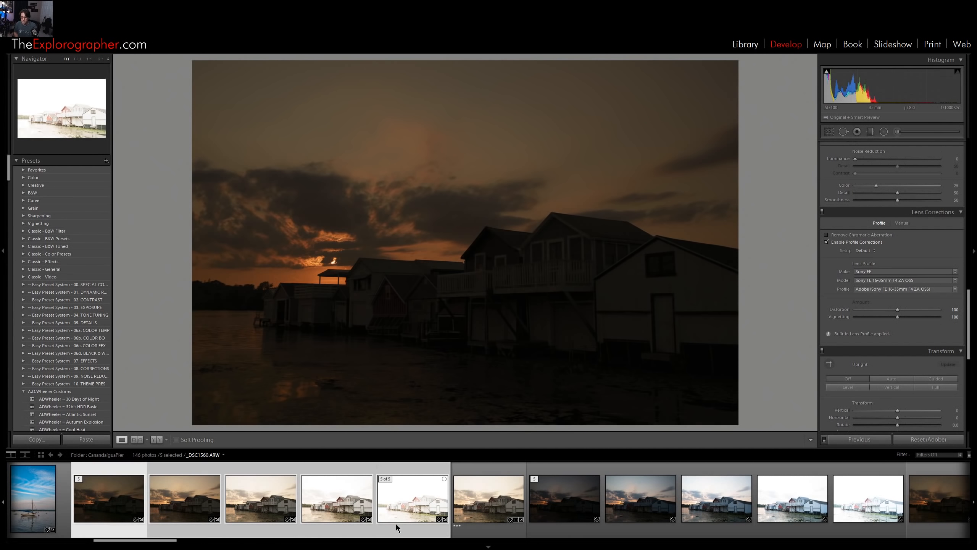
{"action": "right_click", "coordinate": [402, 507]}
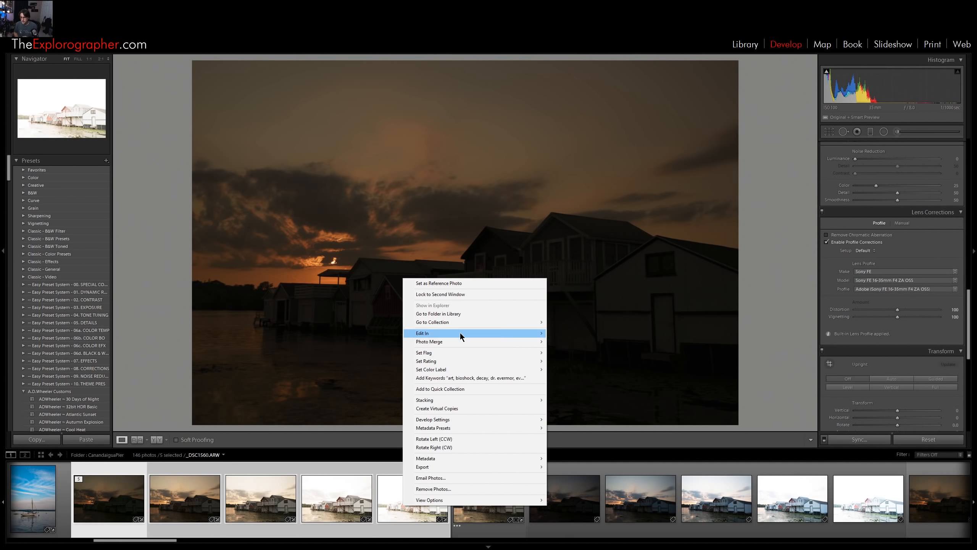
{"action": "mouse_move", "coordinate": [459, 334]}
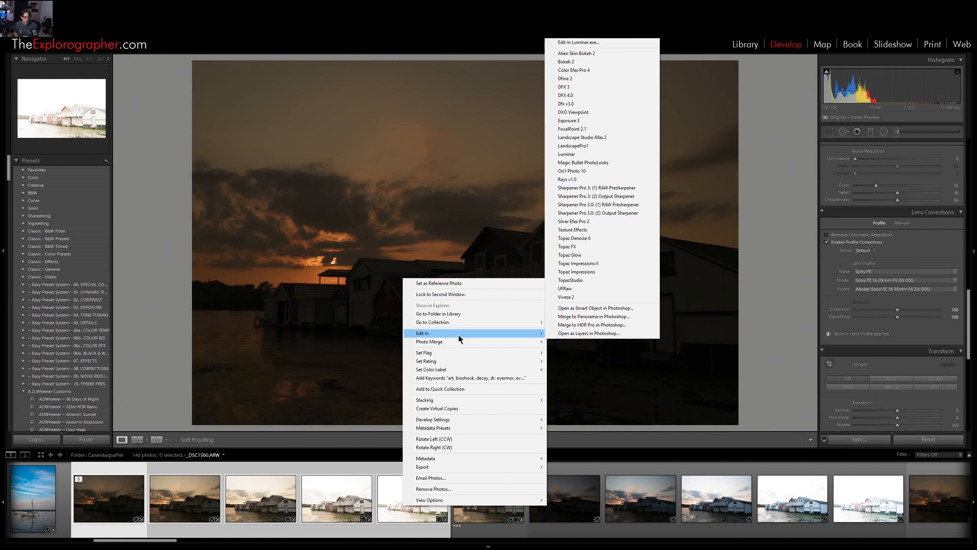
{"action": "left_click", "coordinate": [582, 326]}
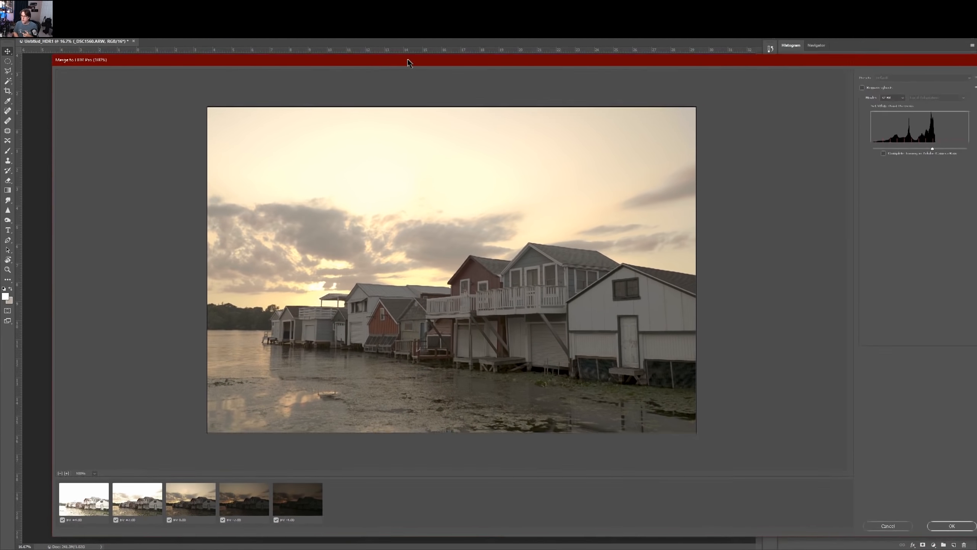
{"action": "left_click_drag", "start_coordinate": [408, 60], "coordinate": [383, 49]}
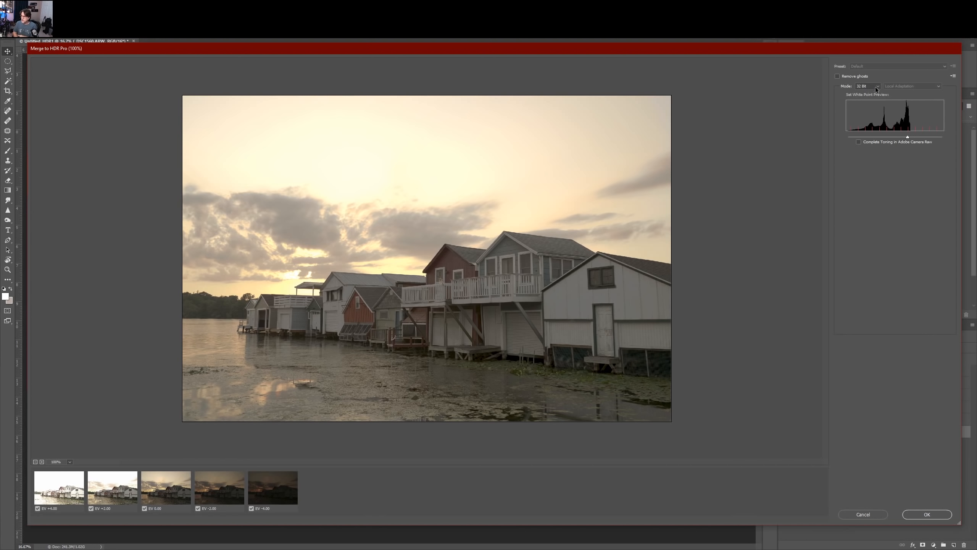
Preview 16 Bit mode with Equalize Histogram, Exposure and Gamma, Highlight Compression and Local Adaptation, and return to 32 Bit
{"action": "left_click", "coordinate": [882, 89]}
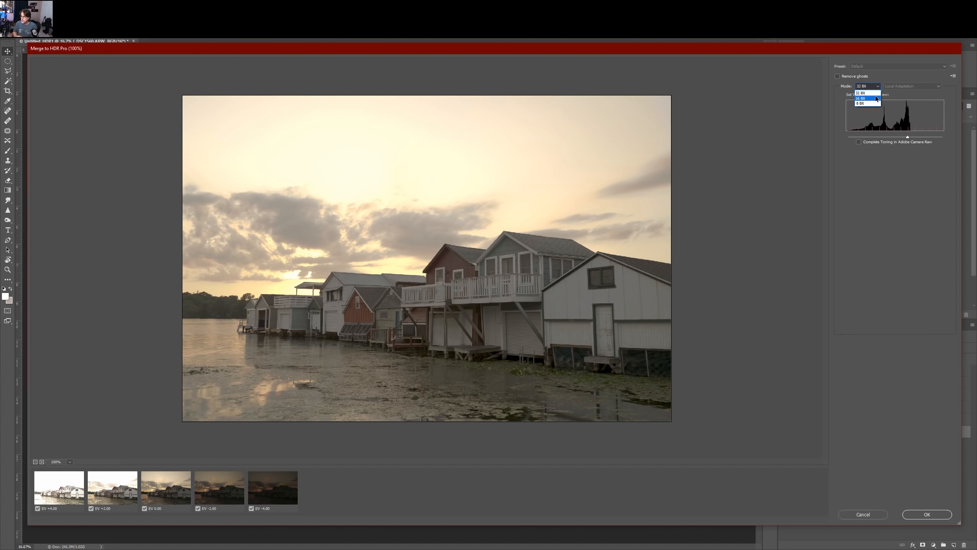
{"action": "left_click", "coordinate": [877, 99]}
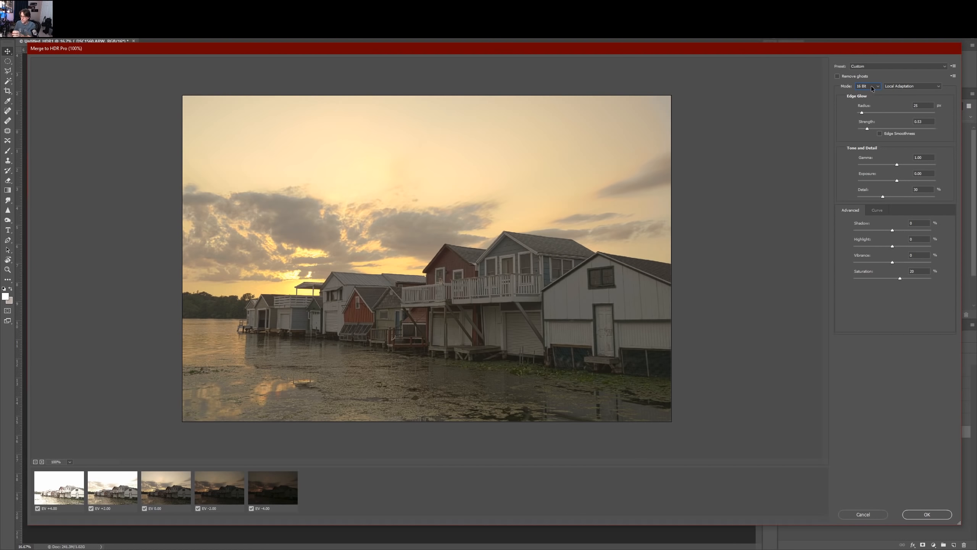
{"action": "left_click", "coordinate": [907, 87]}
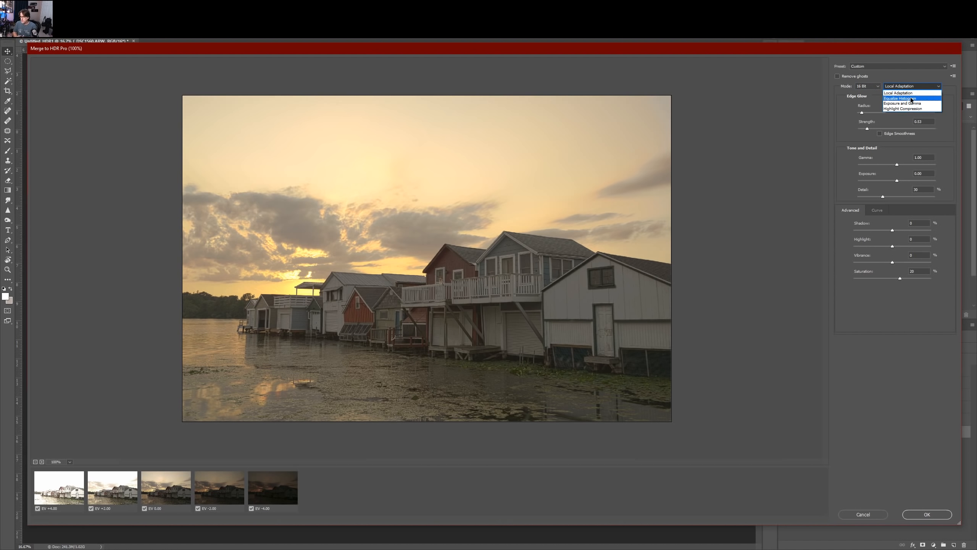
{"action": "left_click", "coordinate": [911, 99]}
{"action": "left_click", "coordinate": [907, 85]}
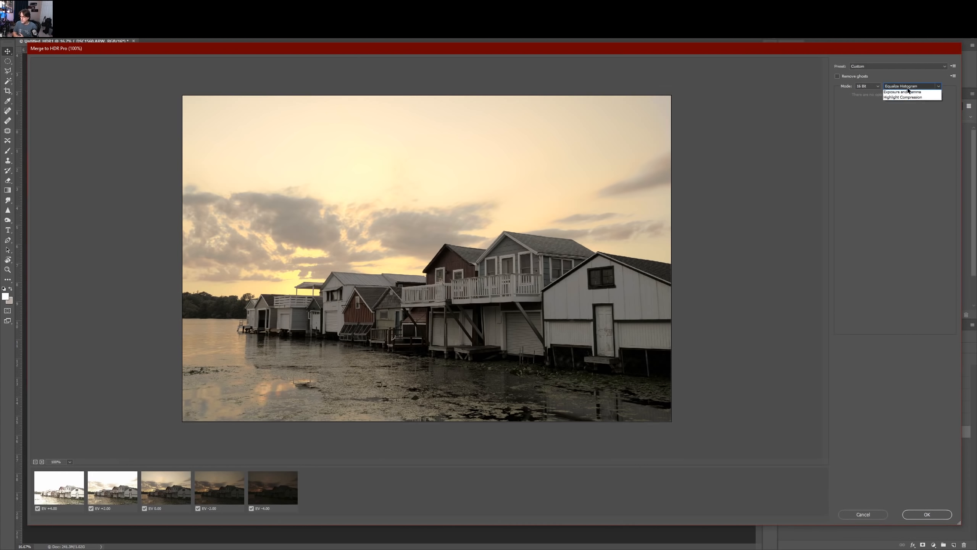
{"action": "left_click", "coordinate": [908, 99]}
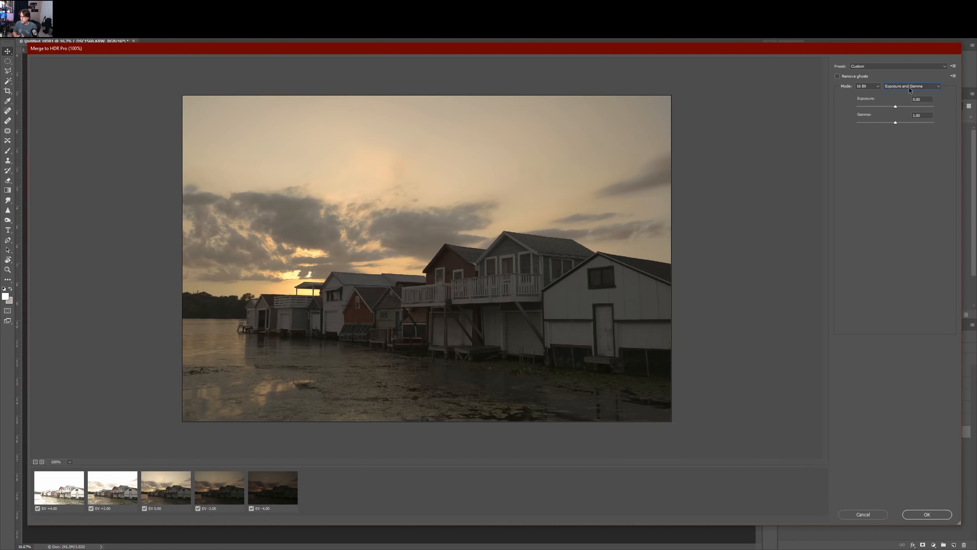
{"action": "left_click", "coordinate": [912, 86]}
{"action": "left_click", "coordinate": [915, 111]}
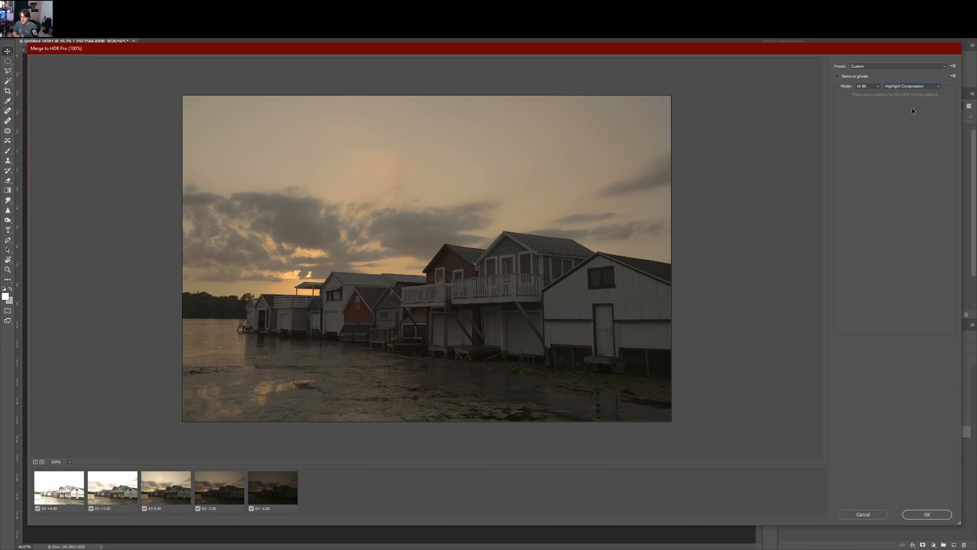
{"action": "left_click", "coordinate": [905, 86]}
{"action": "left_click", "coordinate": [905, 92]}
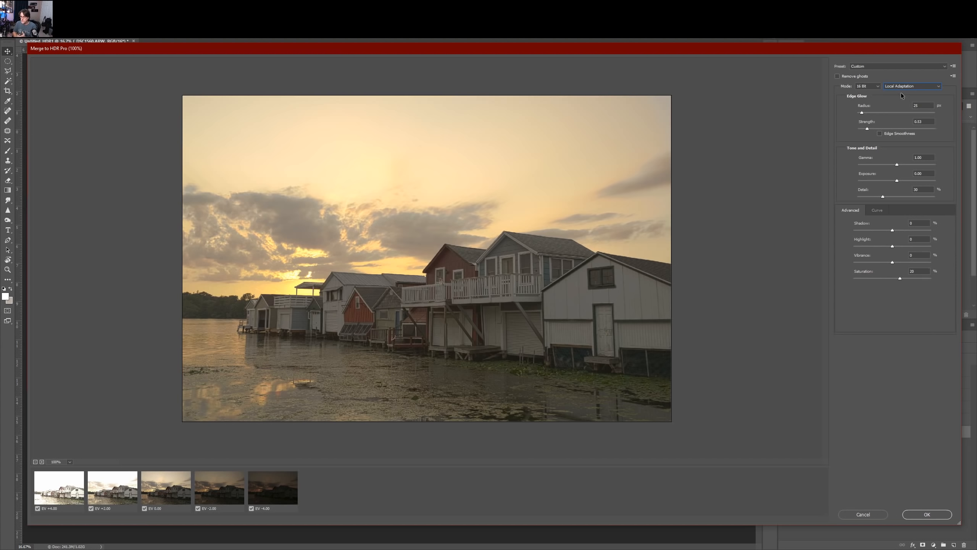
{"action": "left_click", "coordinate": [873, 86]}
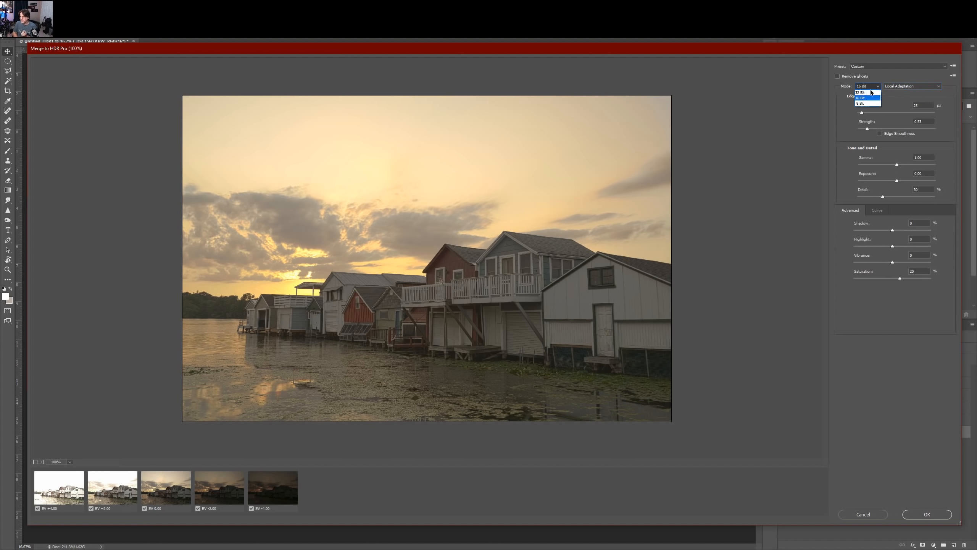
{"action": "left_click", "coordinate": [873, 92]}
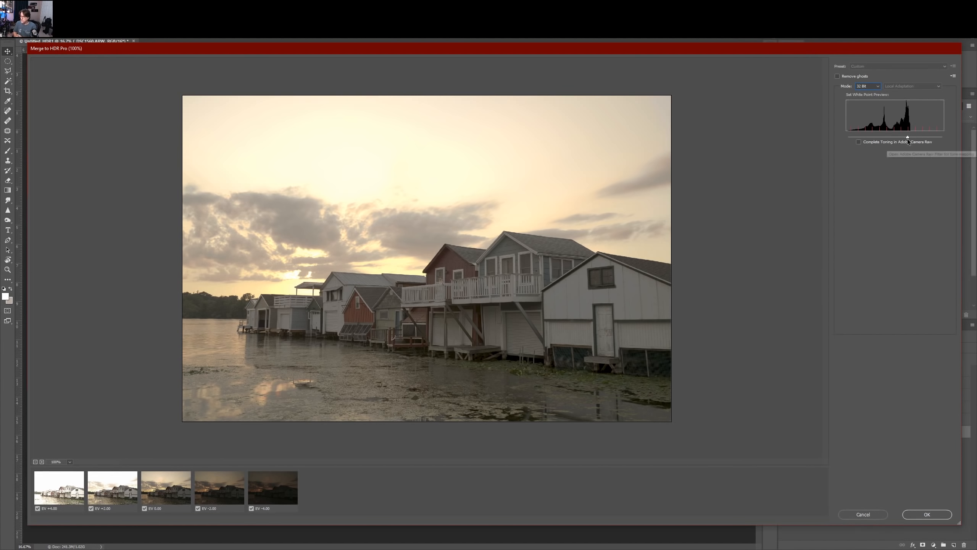
Raise the white point preview slightly to darken the 32 Bit image, and complete the HDR Pro merge
{"action": "left_click_drag", "start_coordinate": [908, 138], "coordinate": [920, 138]}
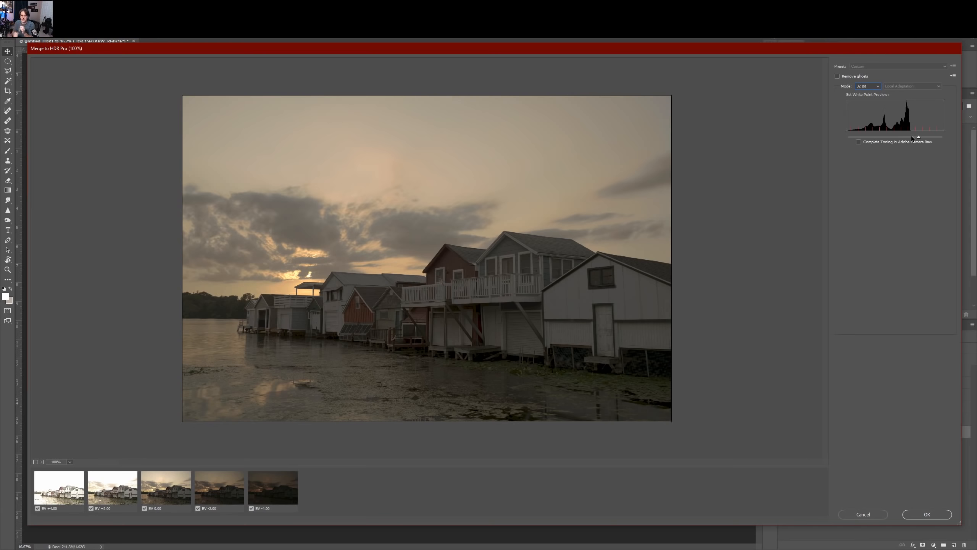
{"action": "left_click_drag", "start_coordinate": [919, 138], "coordinate": [918, 140]}
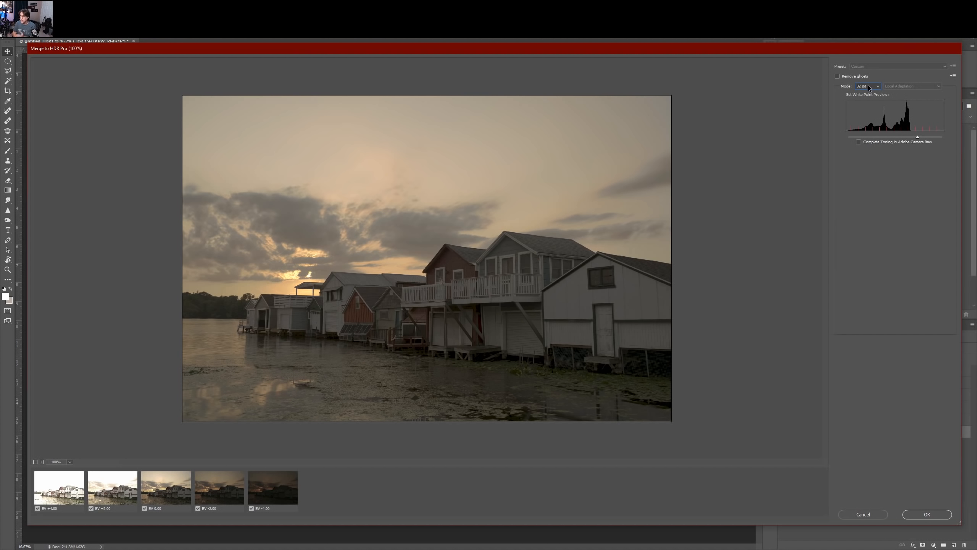
{"action": "left_click_drag", "start_coordinate": [917, 137], "coordinate": [914, 138]}
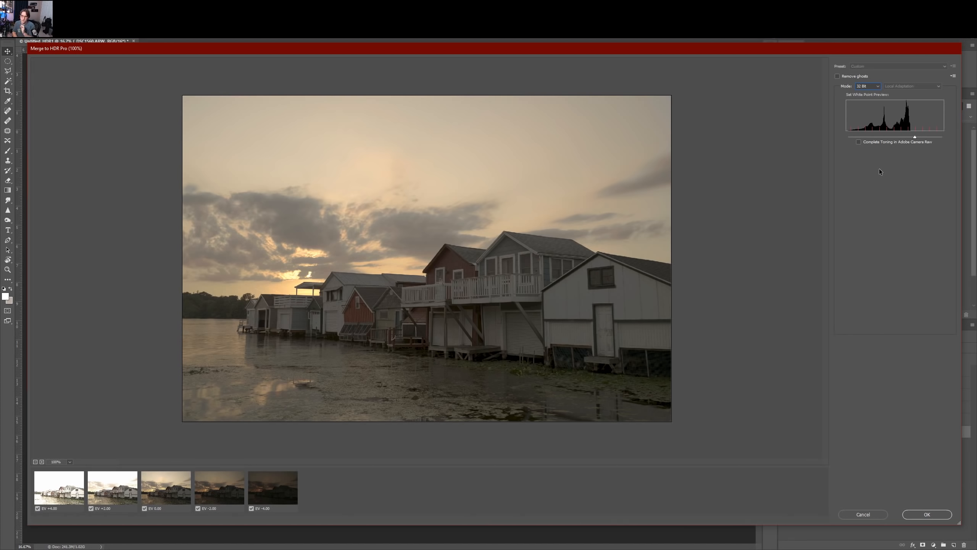
{"action": "left_click", "coordinate": [935, 515]}
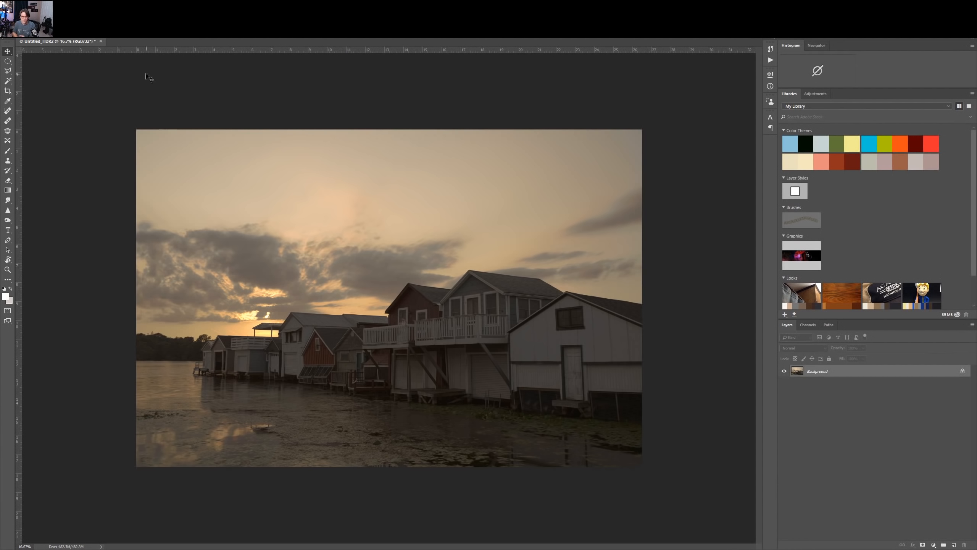
Close the merged 32-bit HDR document with its changes saved, and switch back to Lightroom
{"action": "left_click", "coordinate": [100, 41]}
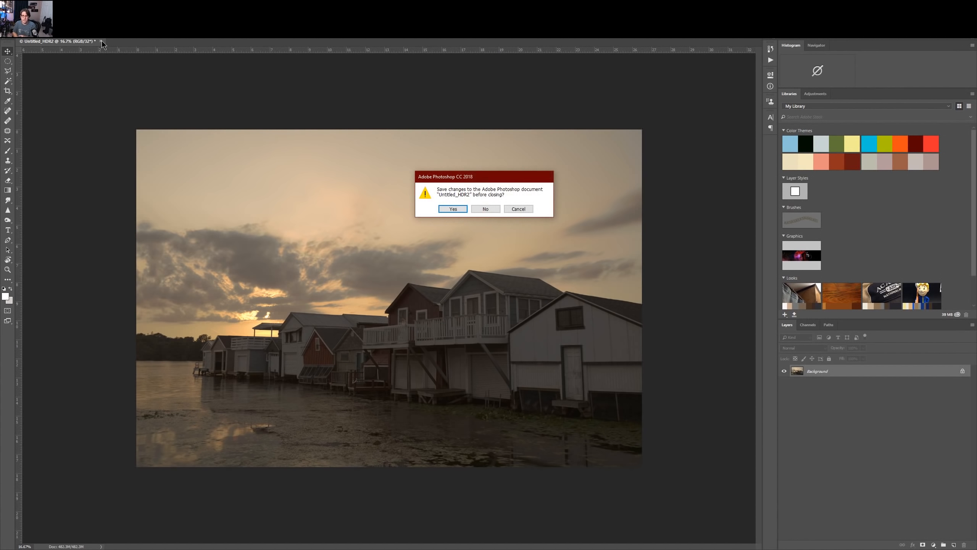
{"action": "left_click", "coordinate": [454, 209]}
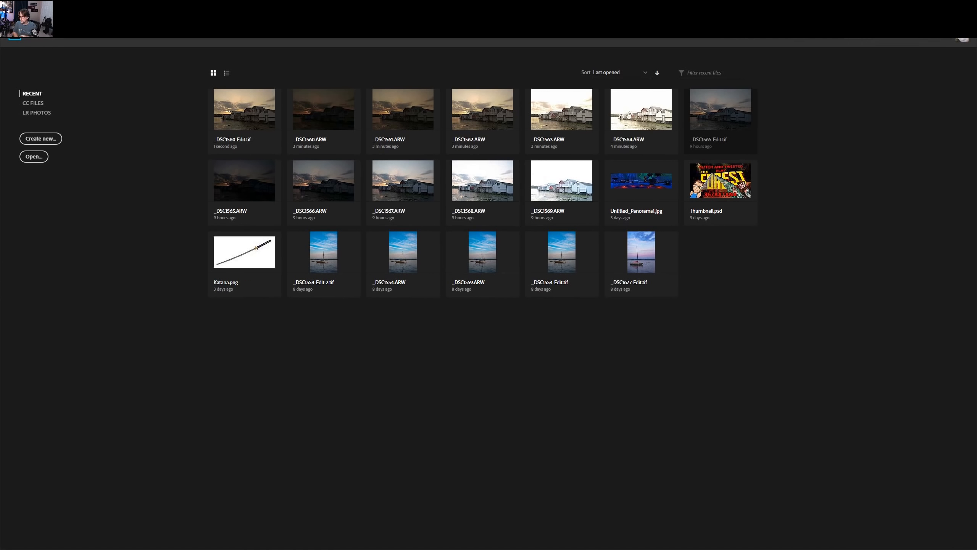
{"action": "key", "text": "alt+Tab"}
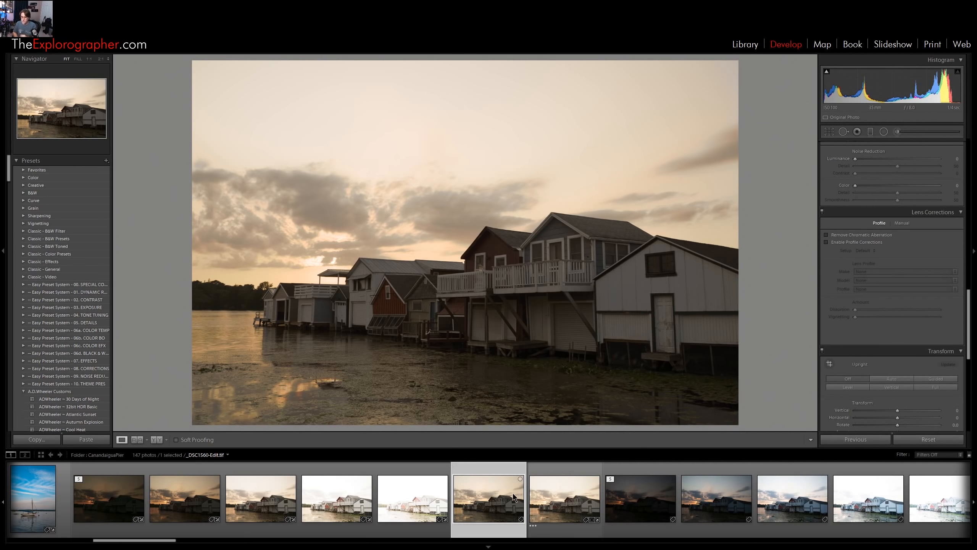
Show _DSC1560-Edit.tif in Explorer and compare its file size with _DSC1562-HDR.dng in side-by-side file properties
{"action": "right_click", "coordinate": [503, 496]}
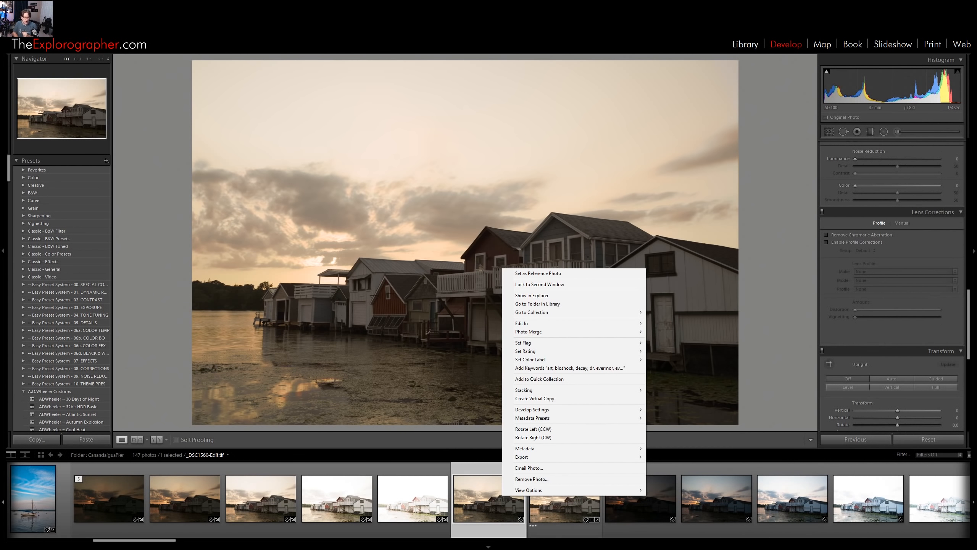
{"action": "left_click", "coordinate": [552, 295]}
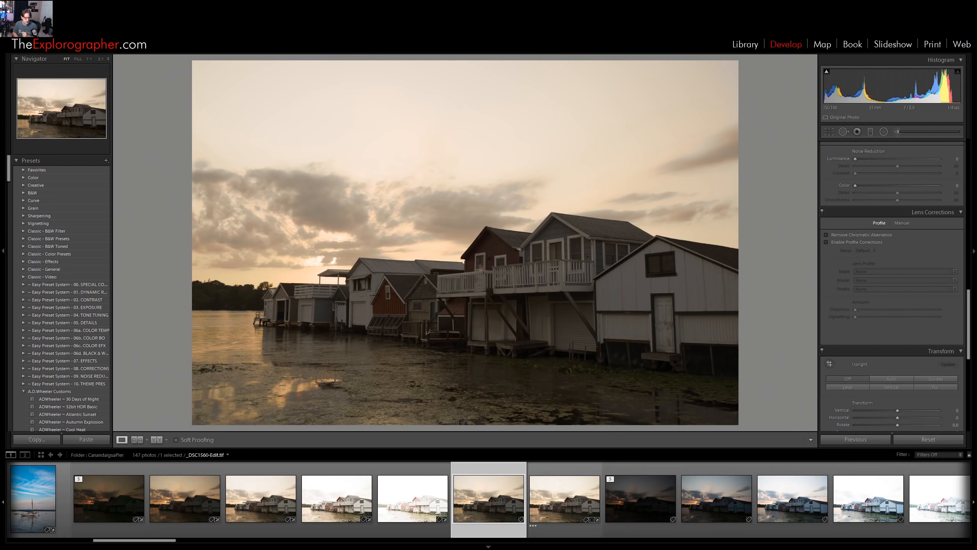
{"action": "left_click_drag", "start_coordinate": [569, 172], "coordinate": [692, 140]}
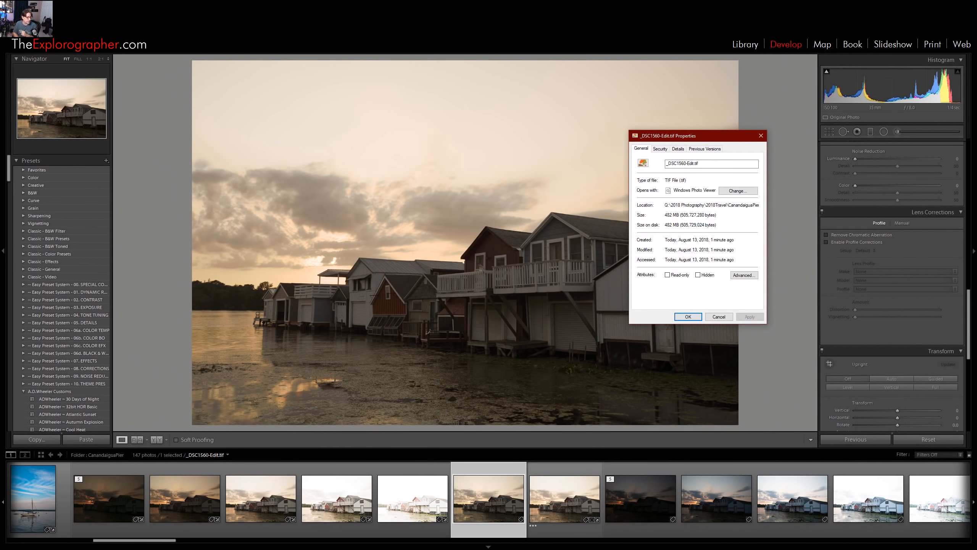
{"action": "left_click_drag", "start_coordinate": [566, 180], "coordinate": [555, 136]}
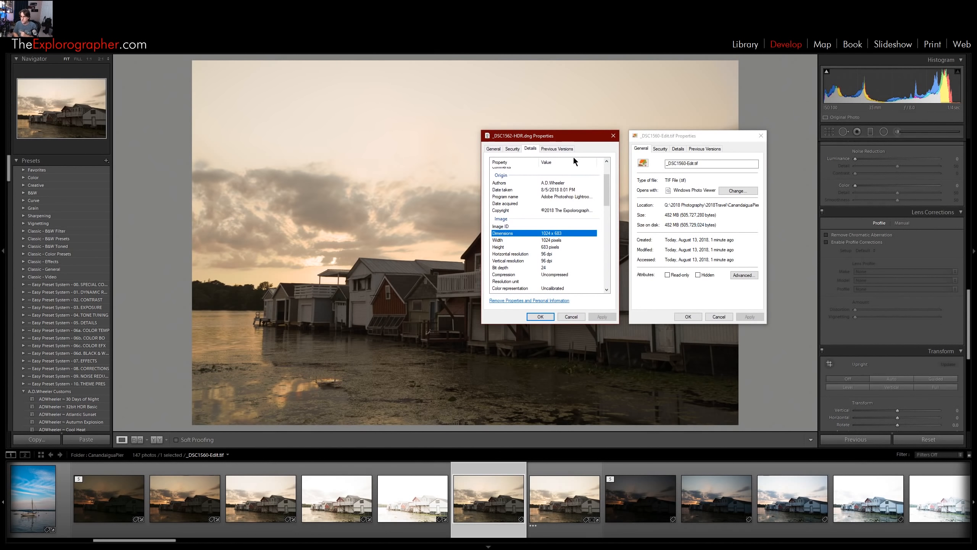
{"action": "left_click", "coordinate": [496, 150]}
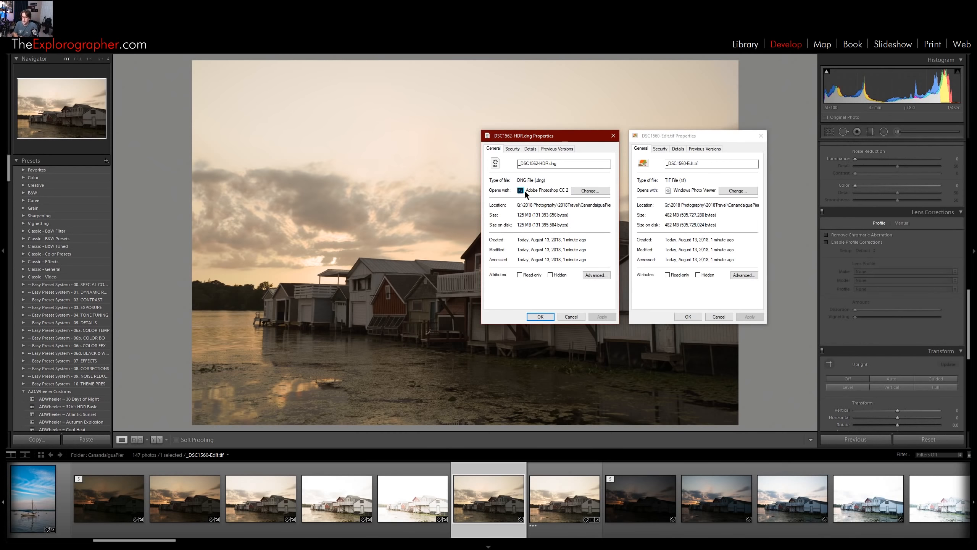
{"action": "left_click_drag", "start_coordinate": [518, 216], "coordinate": [533, 215]}
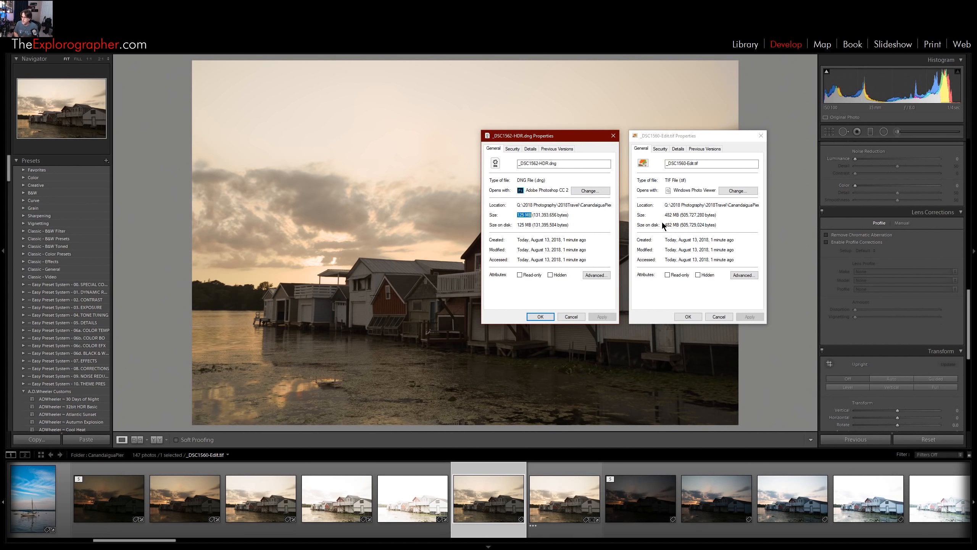
{"action": "left_click_drag", "start_coordinate": [666, 215], "coordinate": [676, 216]}
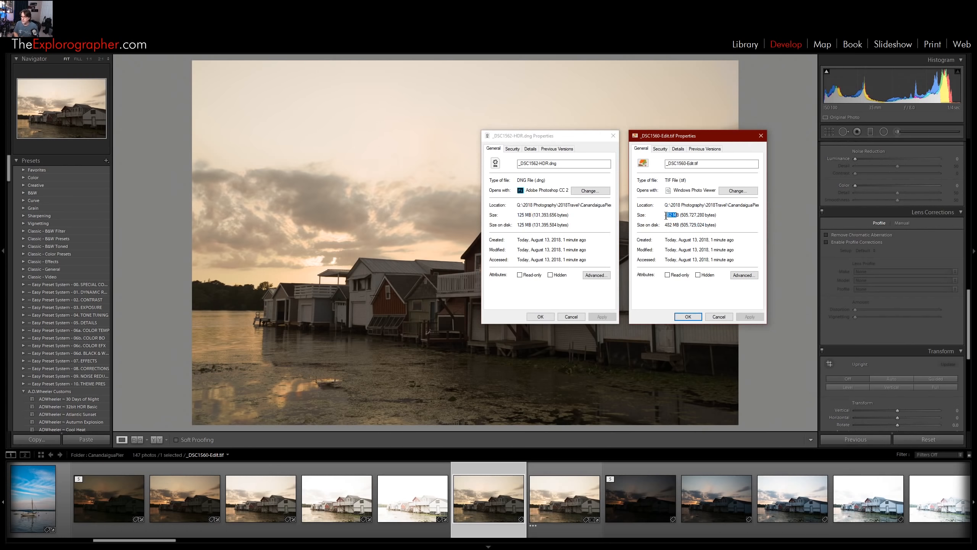
{"action": "left_click", "coordinate": [666, 216]}
{"action": "left_click_drag", "start_coordinate": [679, 216], "coordinate": [666, 214]}
Compare the dimensions, horizontal resolution and bit depth in the detailed properties of the HDR TIFF and the DNG
{"action": "left_click", "coordinate": [679, 149]}
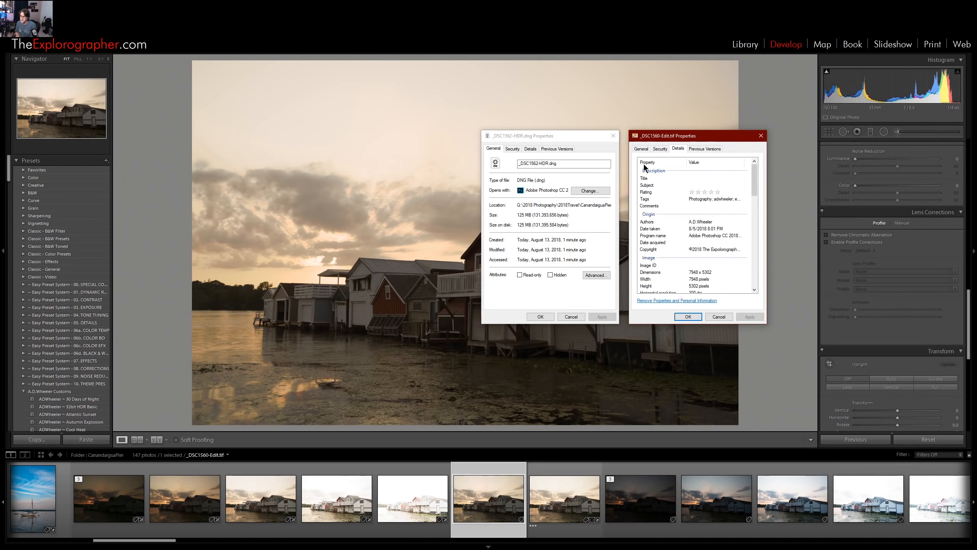
{"action": "left_click", "coordinate": [530, 149]}
{"action": "scroll", "coordinate": [716, 240], "scroll_direction": "down", "scroll_amount": 2}
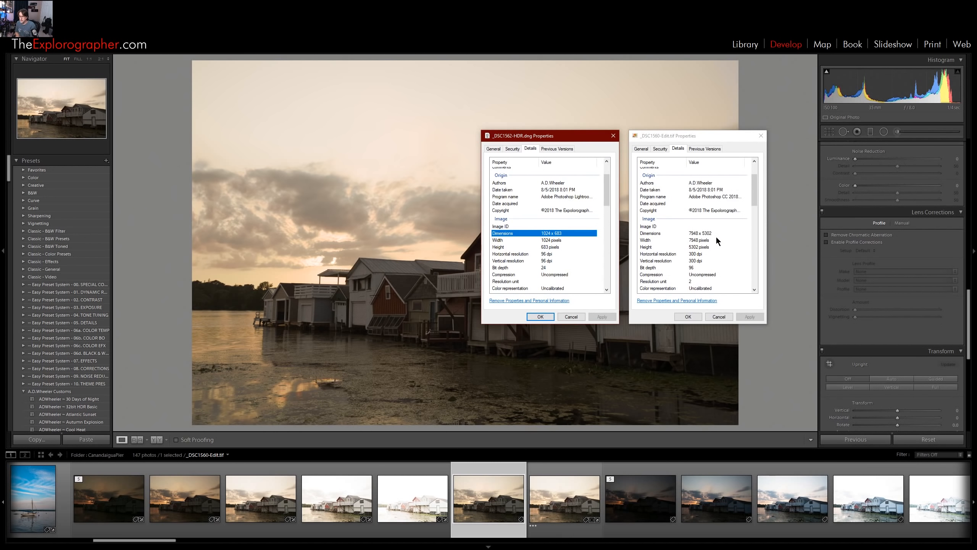
{"action": "left_click", "coordinate": [696, 233]}
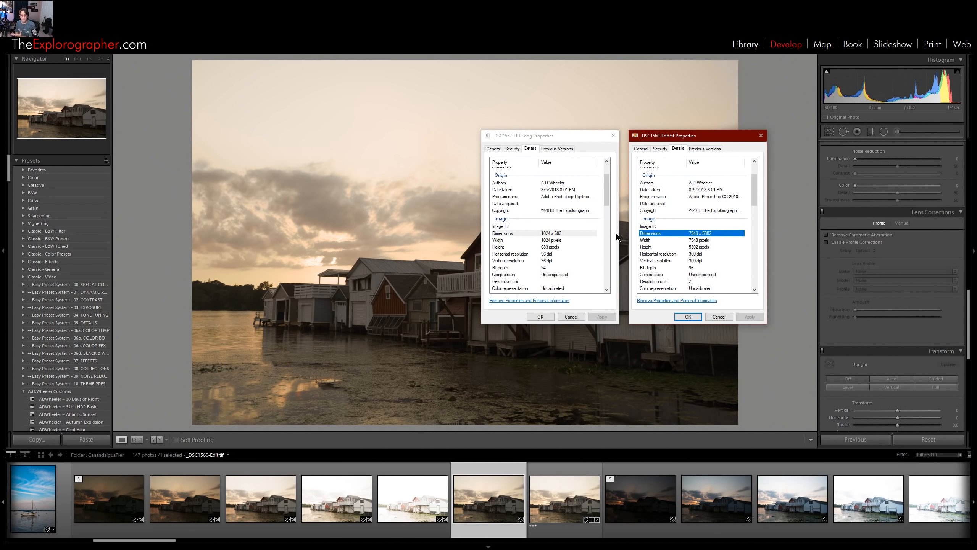
{"action": "left_click", "coordinate": [559, 252]}
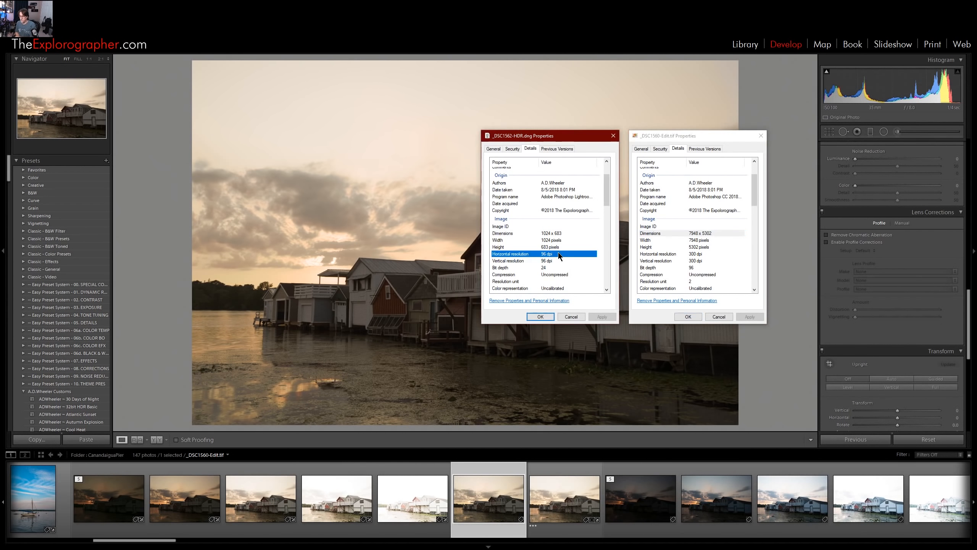
{"action": "left_click", "coordinate": [693, 255]}
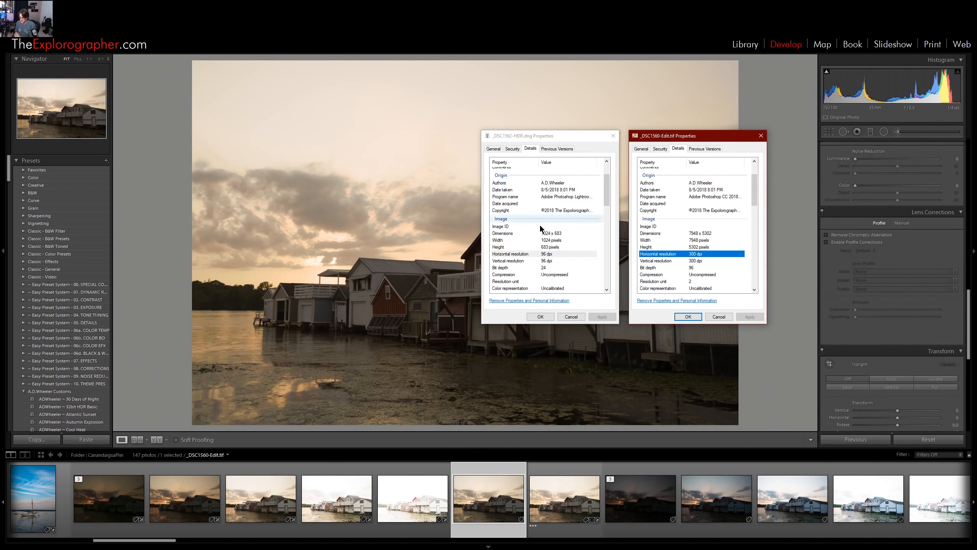
{"action": "left_click", "coordinate": [545, 268]}
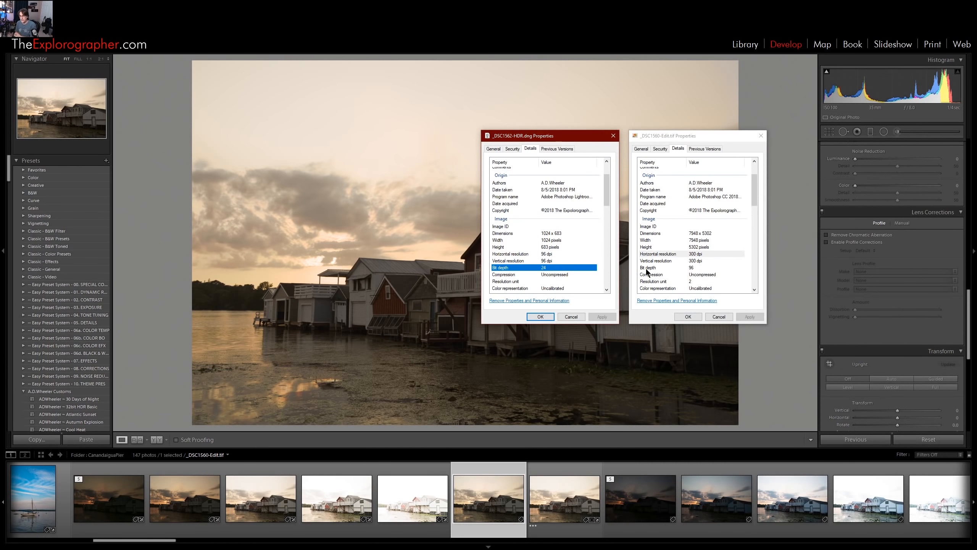
{"action": "left_click", "coordinate": [665, 268]}
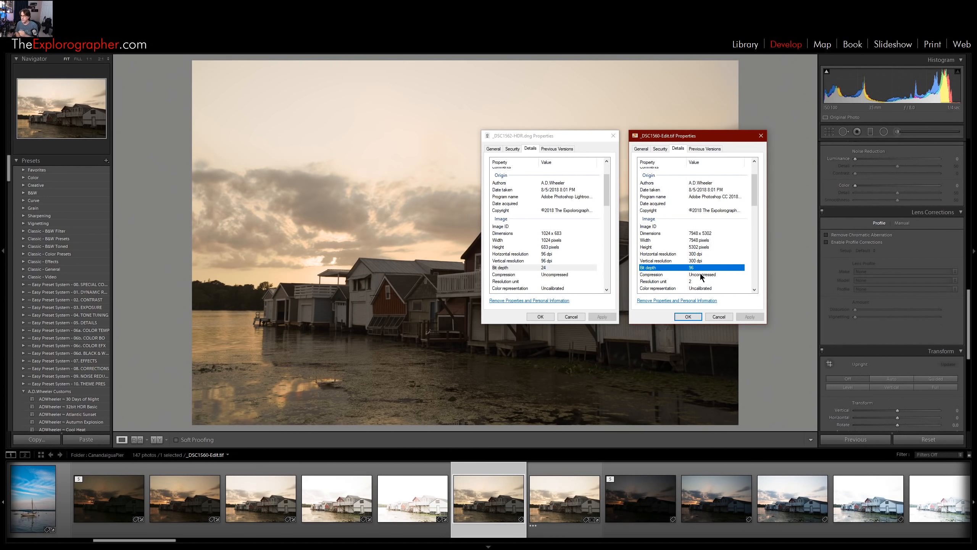
Close both file properties windows and set up a side-by-side comparison of _DSC1560-Edit.tif and _DSC1562-HDR.dng in the Library
{"action": "left_click", "coordinate": [690, 316]}
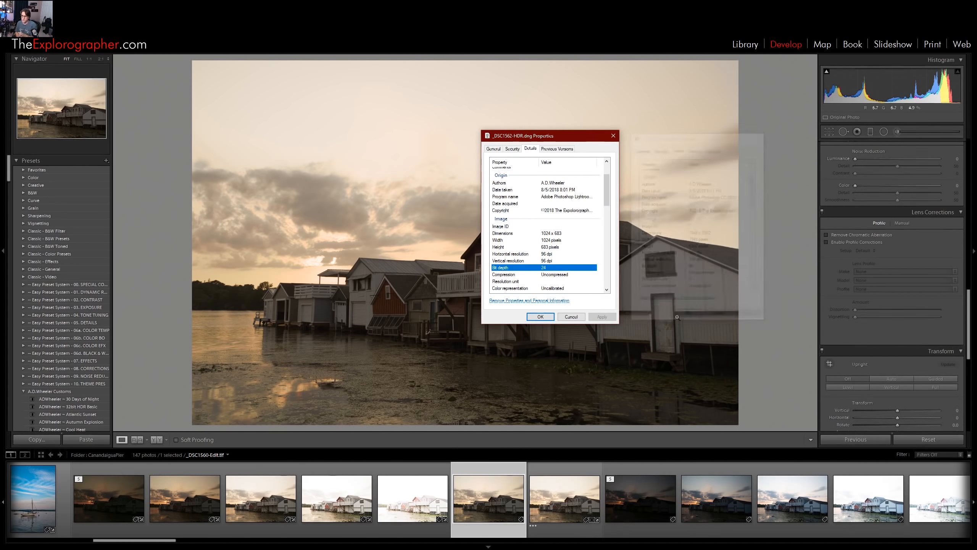
{"action": "left_click", "coordinate": [540, 317]}
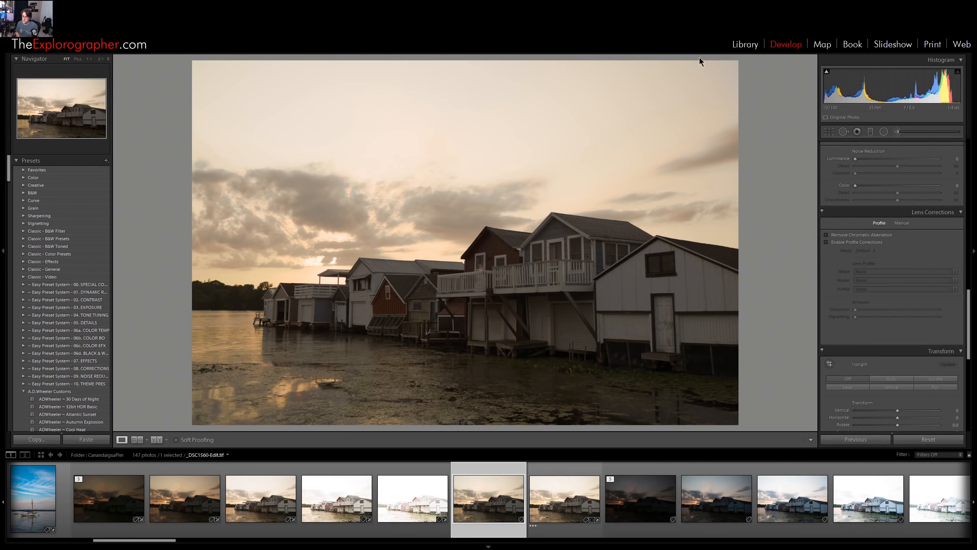
{"action": "left_click", "coordinate": [745, 45]}
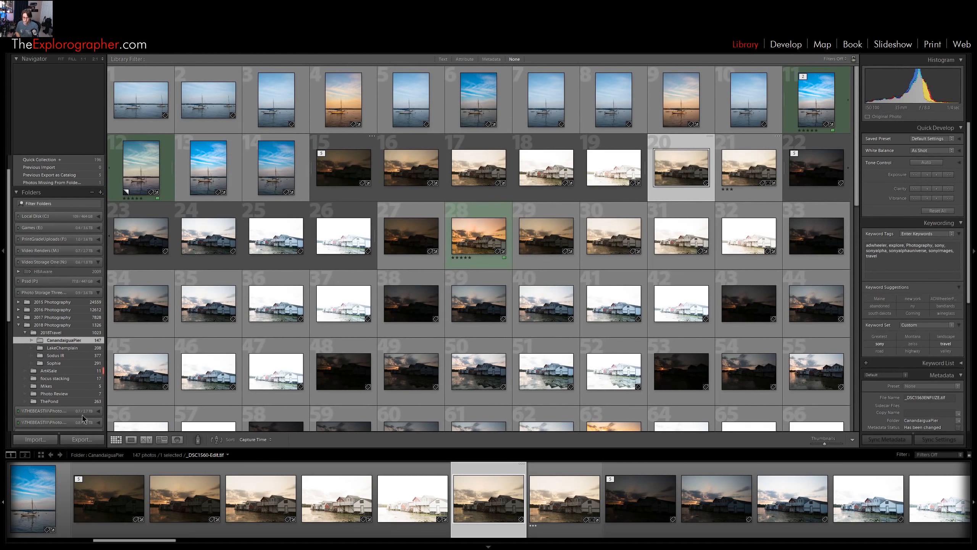
{"action": "left_click", "coordinate": [146, 440]}
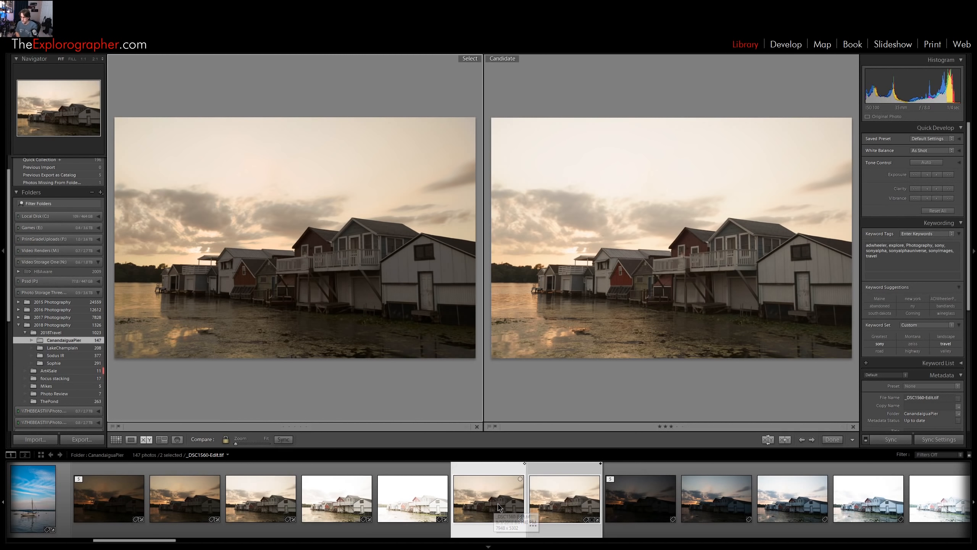
Rate _DSC1560-Edit.tif three stars and check the dark waterline detail in both files at 1:1
{"action": "key", "text": "3"}
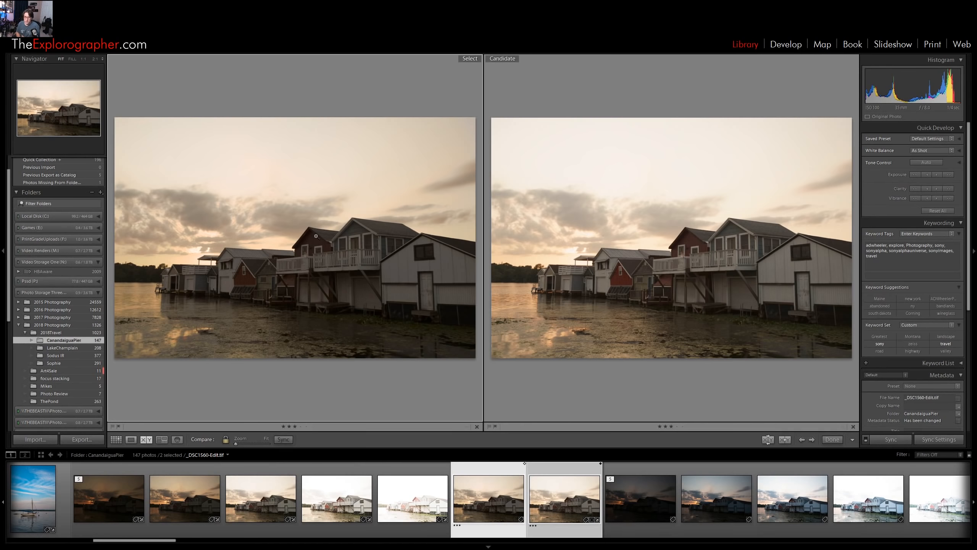
{"action": "left_click", "coordinate": [393, 330]}
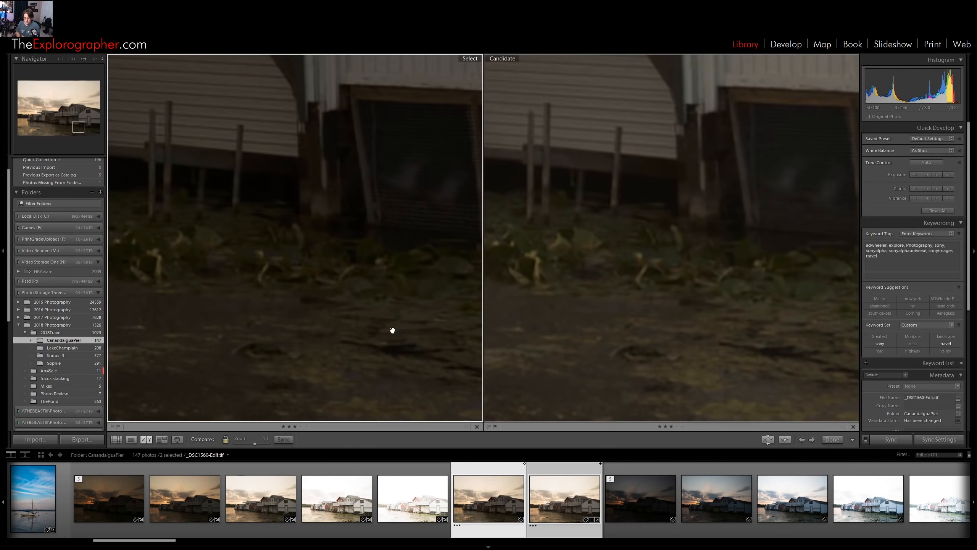
{"action": "left_click", "coordinate": [393, 331]}
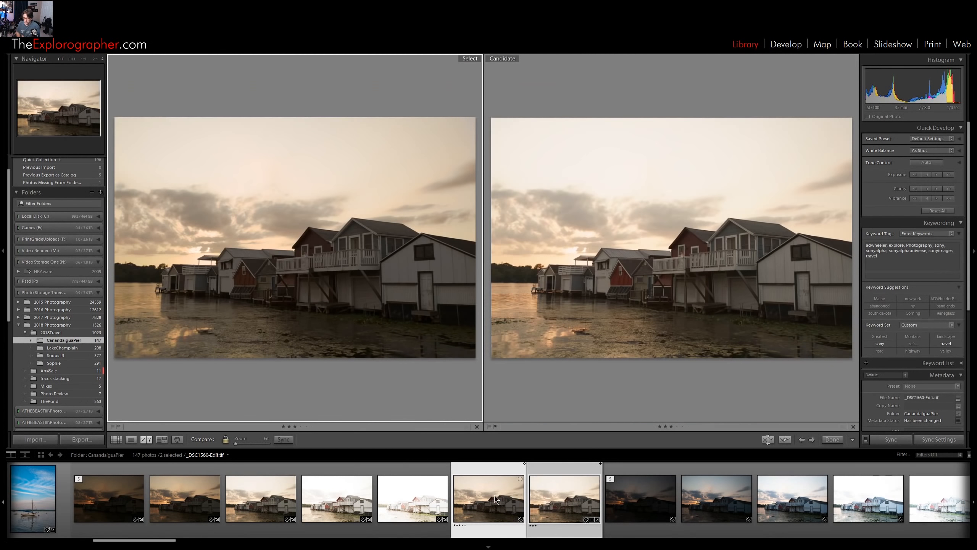
Try to change the star rating of _DSC1562-HDR.dng while comparing it with the HDR TIFF
{"action": "left_click", "coordinate": [554, 495]}
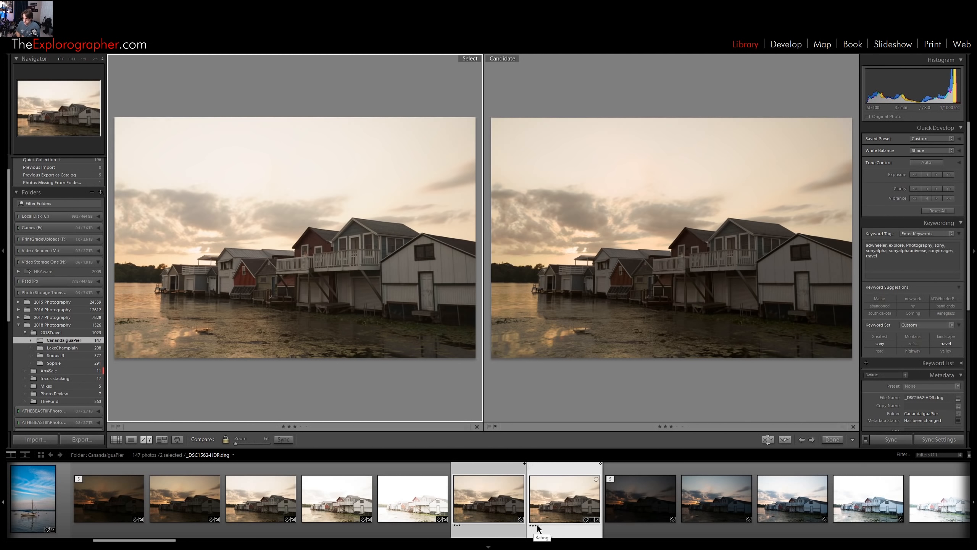
{"action": "key", "text": "Right"}
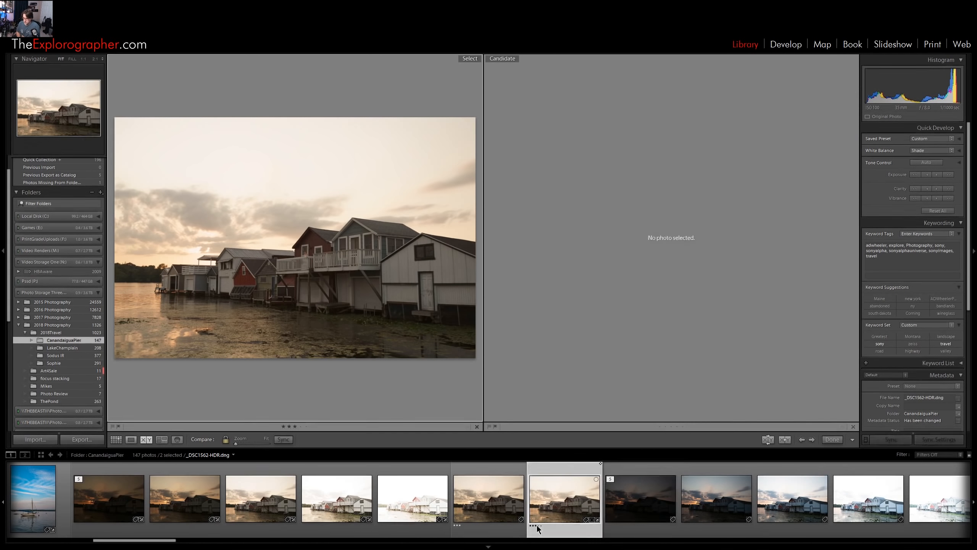
{"action": "left_click", "coordinate": [484, 494]}
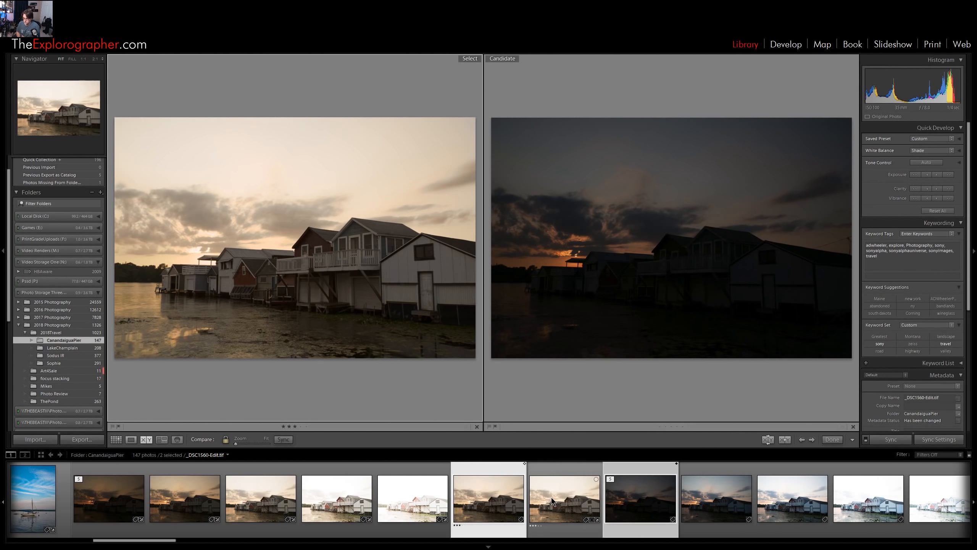
{"action": "left_click", "coordinate": [552, 497]}
{"action": "left_click", "coordinate": [490, 496]}
{"action": "left_click", "coordinate": [560, 510], "text": "ctrl"}
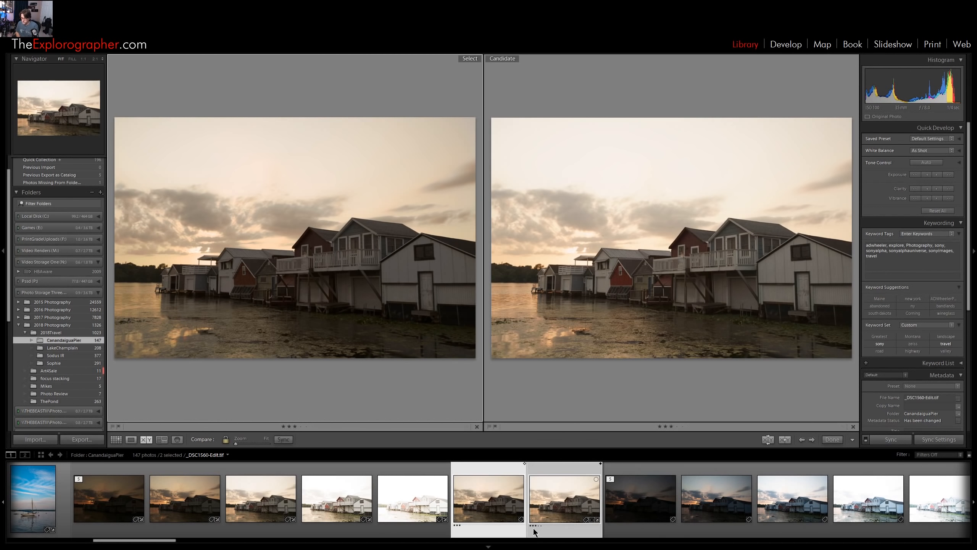
{"action": "key", "text": "Up"}
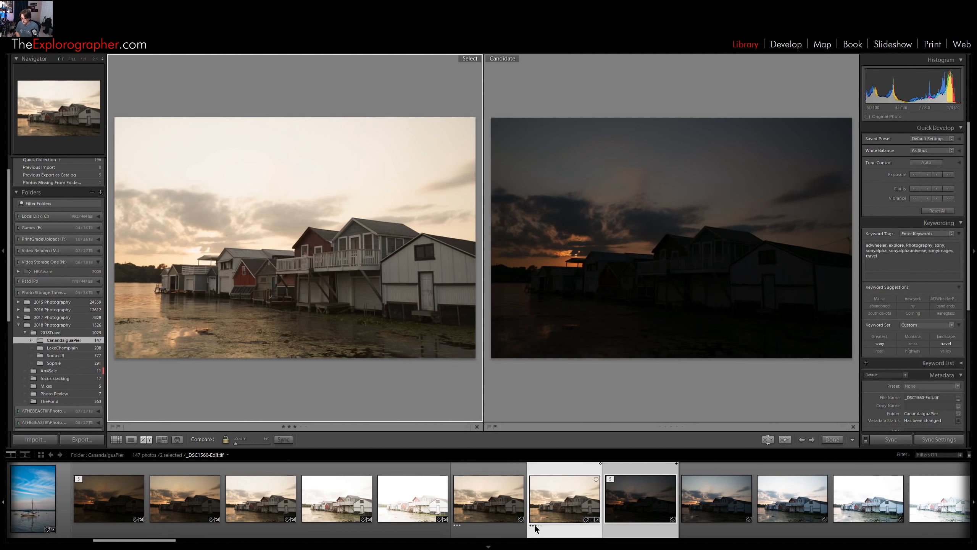
{"action": "left_click", "coordinate": [496, 516]}
{"action": "left_click", "coordinate": [576, 513]}
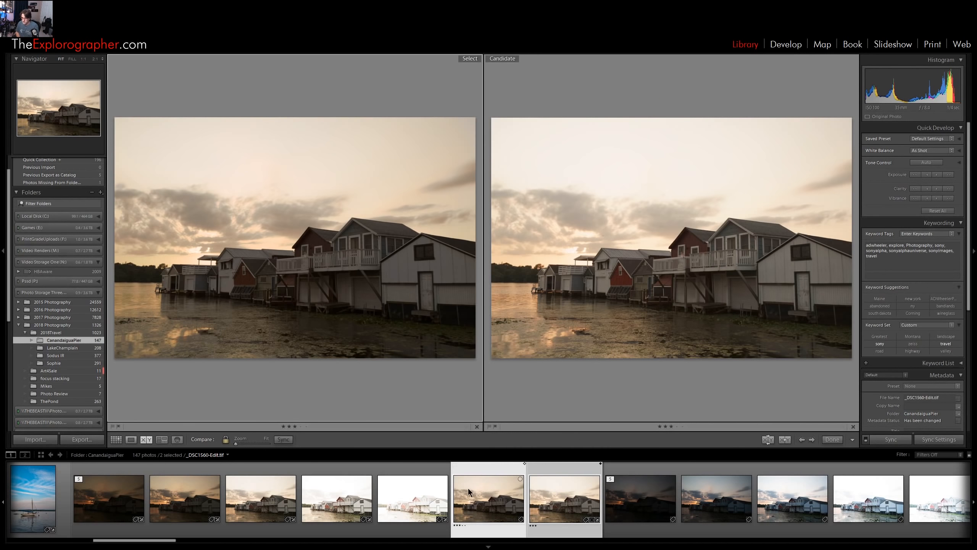
Return to the thumbnail grid and rate _DSC1562-HDR.dng two stars
{"action": "key", "text": "g"}
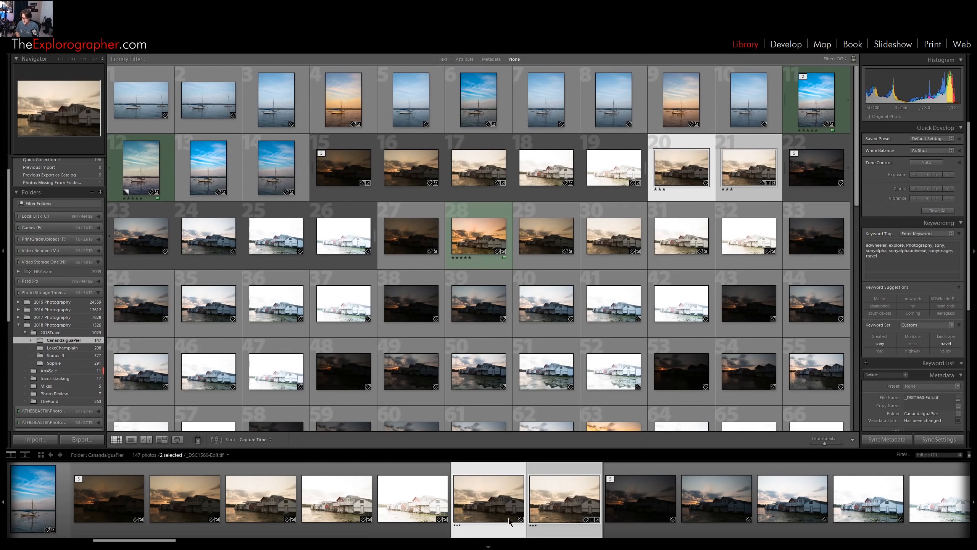
{"action": "right_click", "coordinate": [474, 465]}
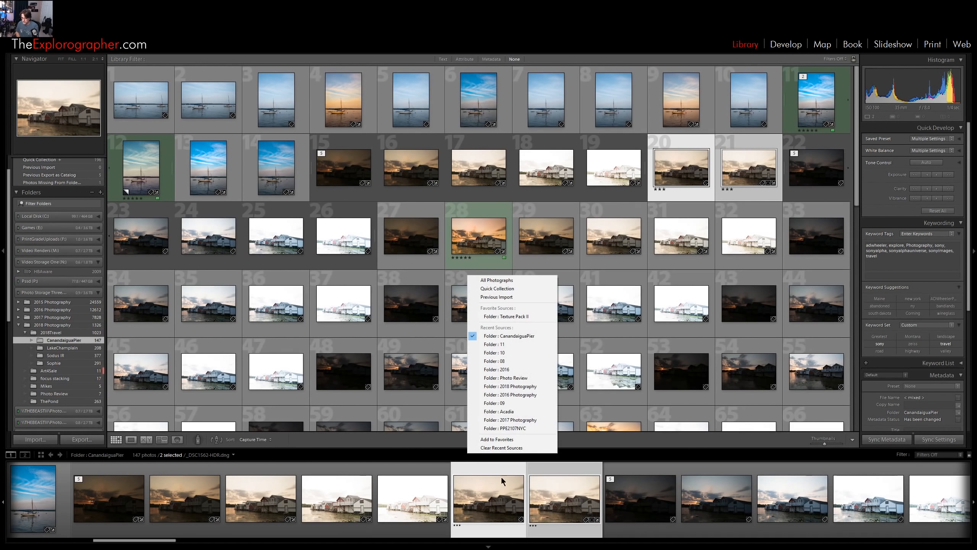
{"action": "left_click", "coordinate": [535, 531]}
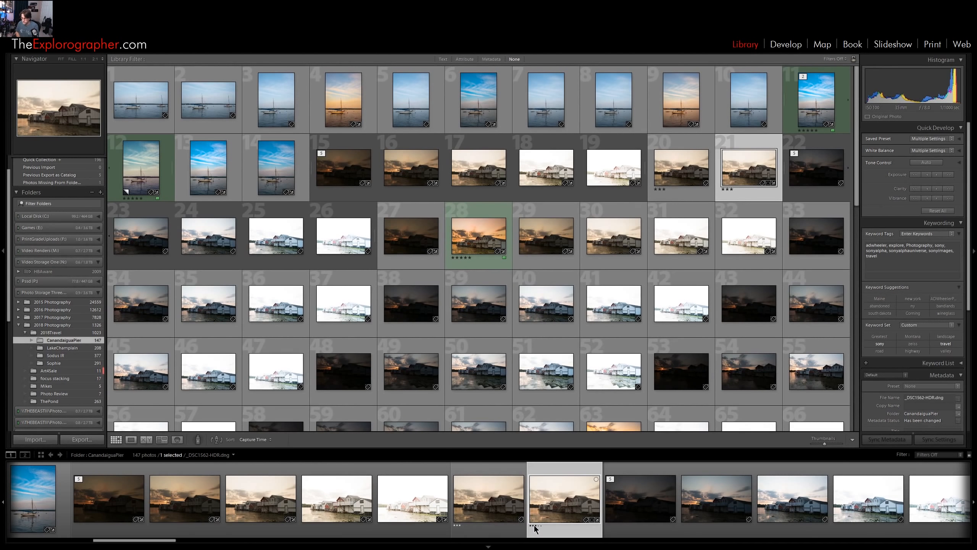
{"action": "left_click", "coordinate": [536, 527]}
Compare the HDR TIFF and DNG side by side at 1:1, examining the sun and clouds, boathouse siding, railings and tree line
{"action": "left_click", "coordinate": [146, 439]}
{"action": "left_click", "coordinate": [466, 507]}
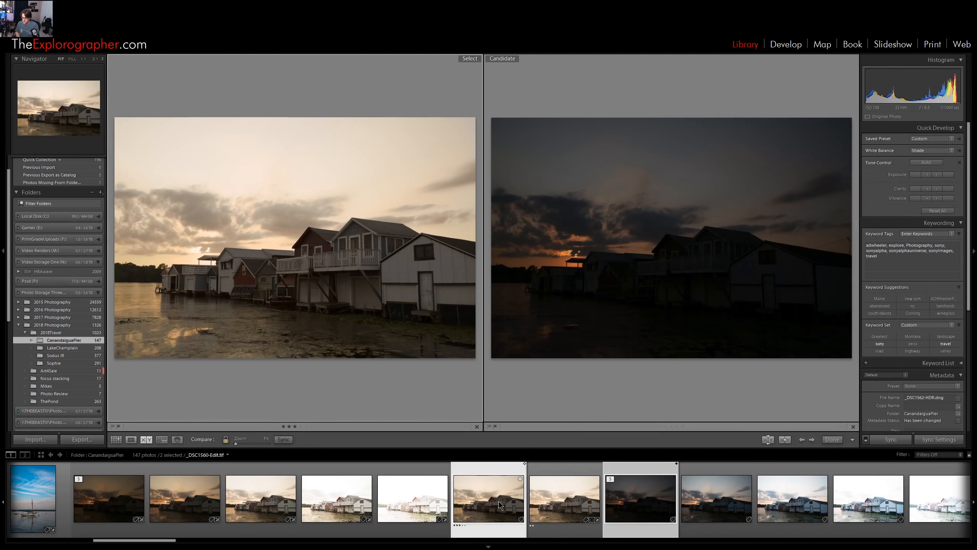
{"action": "left_click", "coordinate": [571, 489]}
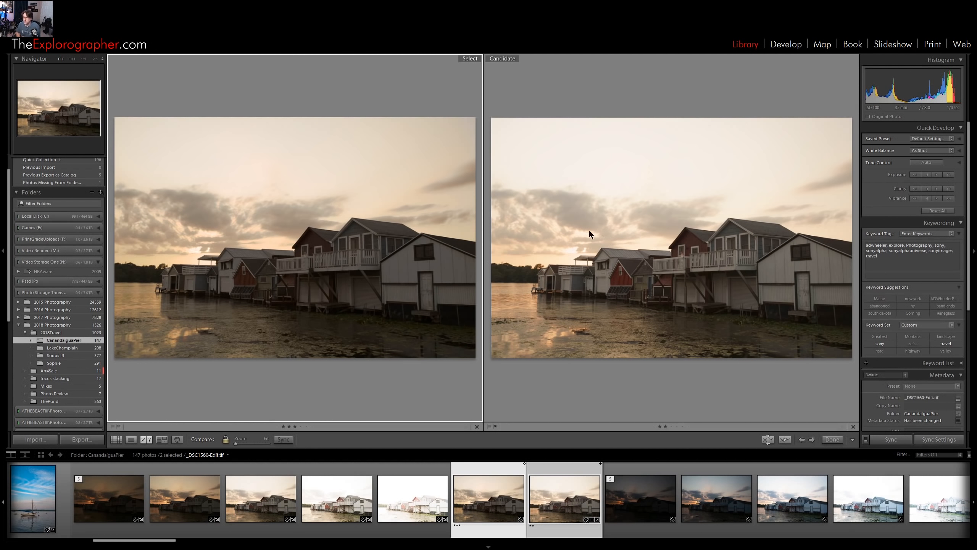
{"action": "left_click", "coordinate": [609, 244]}
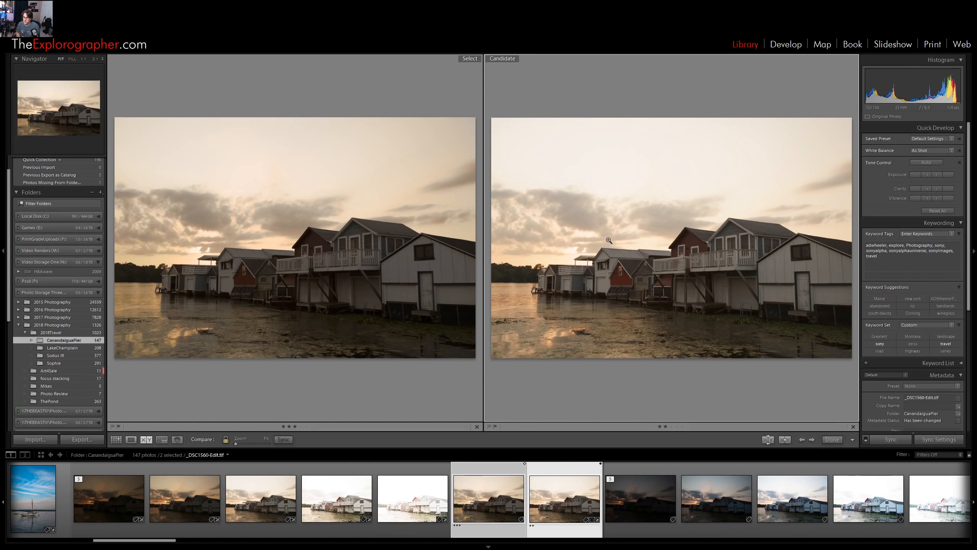
{"action": "left_click", "coordinate": [582, 255]}
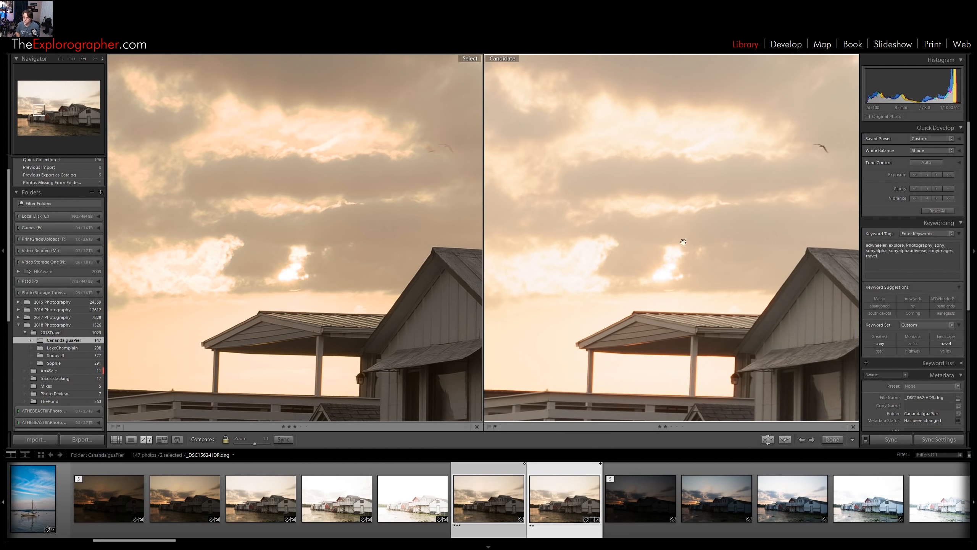
{"action": "left_click_drag", "start_coordinate": [683, 242], "coordinate": [399, 234]}
{"action": "left_click_drag", "start_coordinate": [558, 321], "coordinate": [522, 260]}
{"action": "left_click_drag", "start_coordinate": [631, 315], "coordinate": [616, 259]}
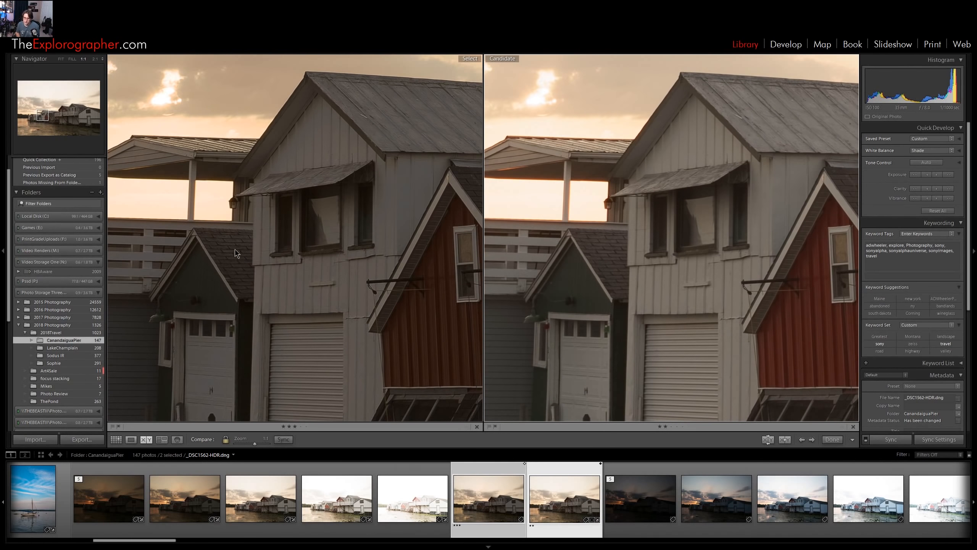
{"action": "left_click_drag", "start_coordinate": [526, 271], "coordinate": [643, 277]}
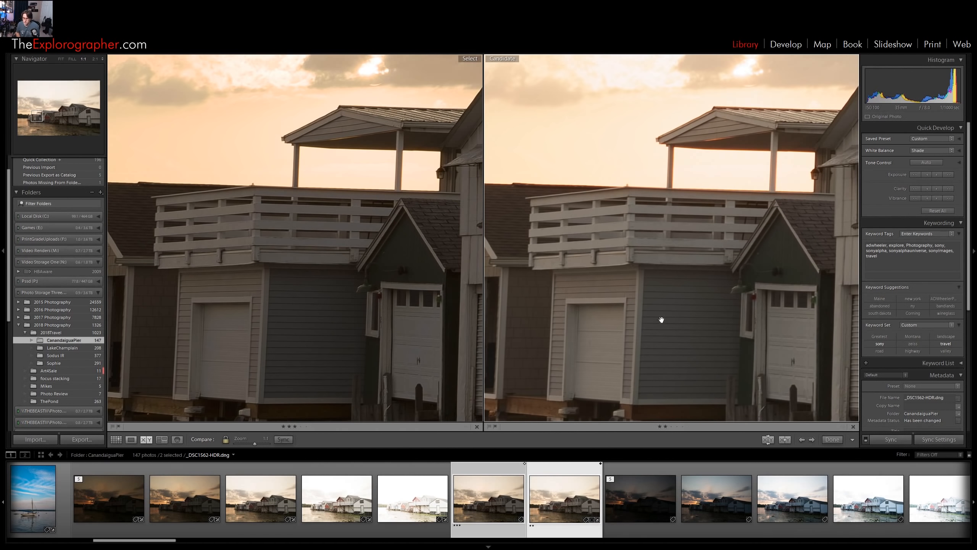
{"action": "left_click_drag", "start_coordinate": [585, 249], "coordinate": [703, 266]}
{"action": "left_click_drag", "start_coordinate": [632, 286], "coordinate": [678, 280]}
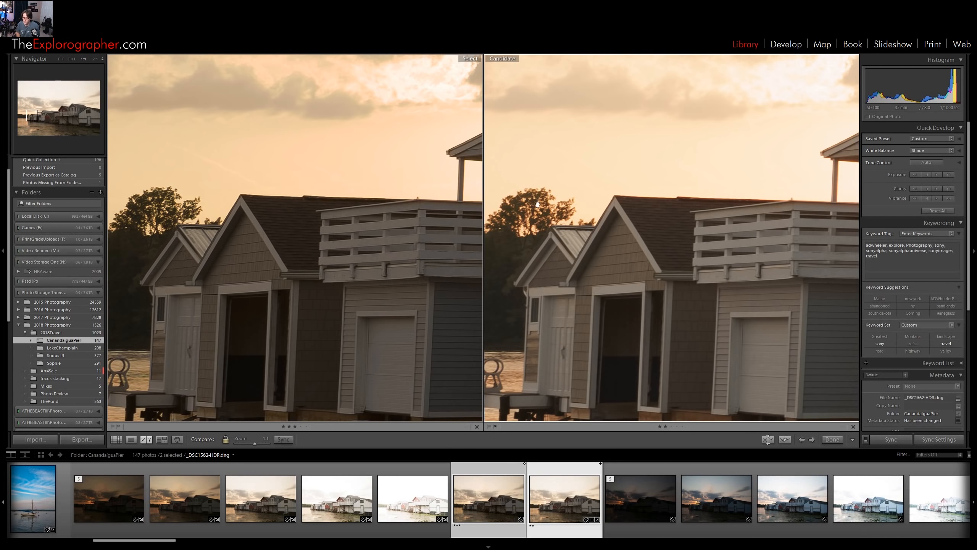
{"action": "left_click_drag", "start_coordinate": [537, 204], "coordinate": [574, 202]}
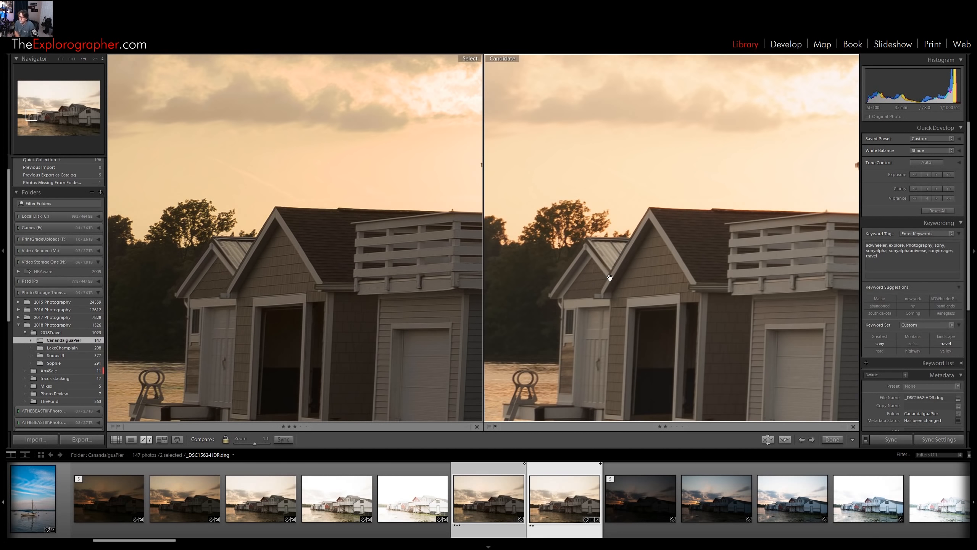
Open _DSC1562-HDR.dng for developing and set its sharpening amount to 80
{"action": "left_click", "coordinate": [779, 47]}
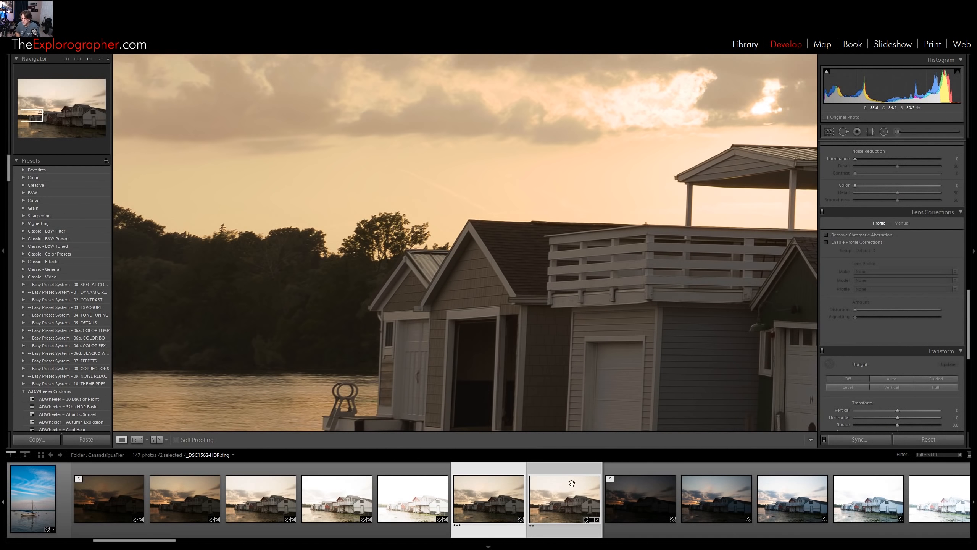
{"action": "key", "text": "Right"}
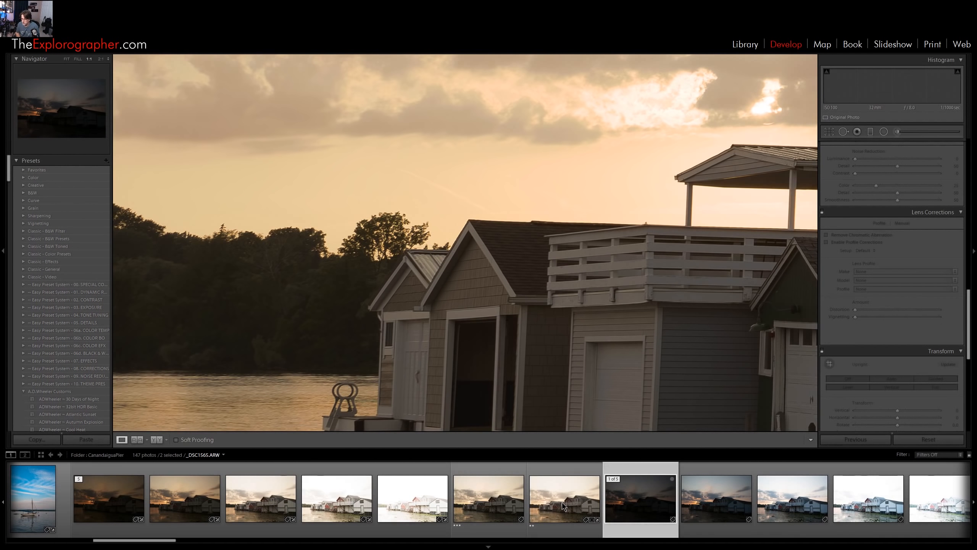
{"action": "left_click", "coordinate": [563, 506]}
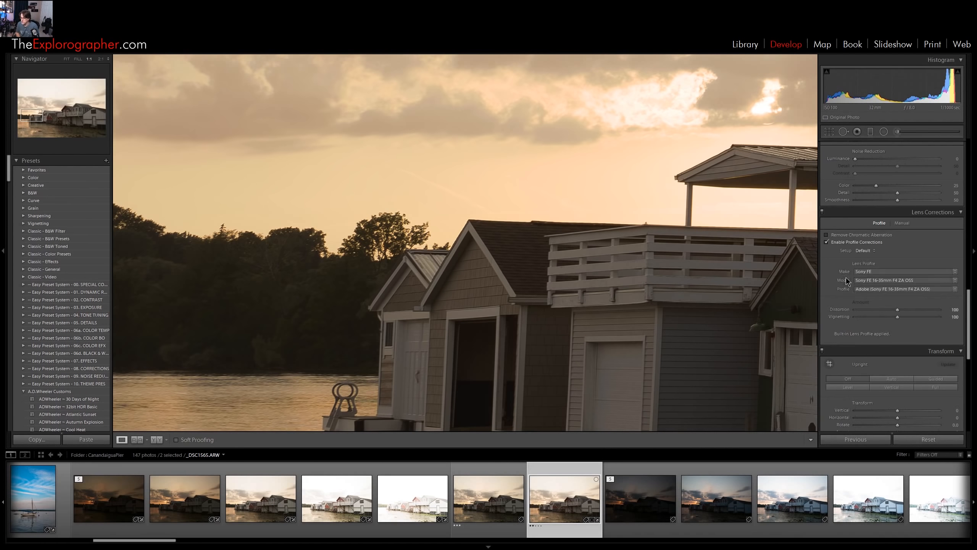
{"action": "scroll", "coordinate": [880, 316], "scroll_direction": "up", "scroll_amount": 2}
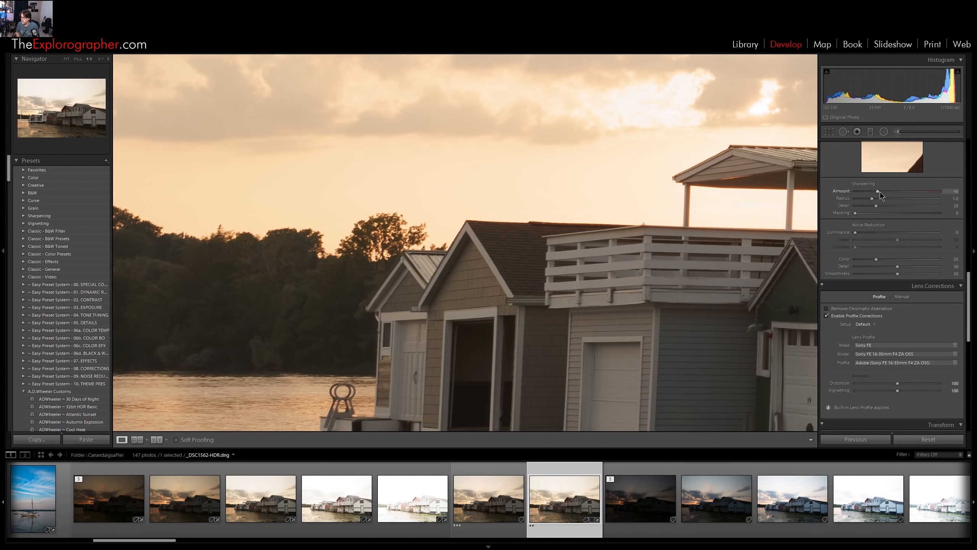
{"action": "left_click_drag", "start_coordinate": [877, 191], "coordinate": [899, 193]}
Lower the DNG's exposure slightly to match the HDR TIFF, switching between the two files to compare sharpness and tone
{"action": "left_click", "coordinate": [496, 495]}
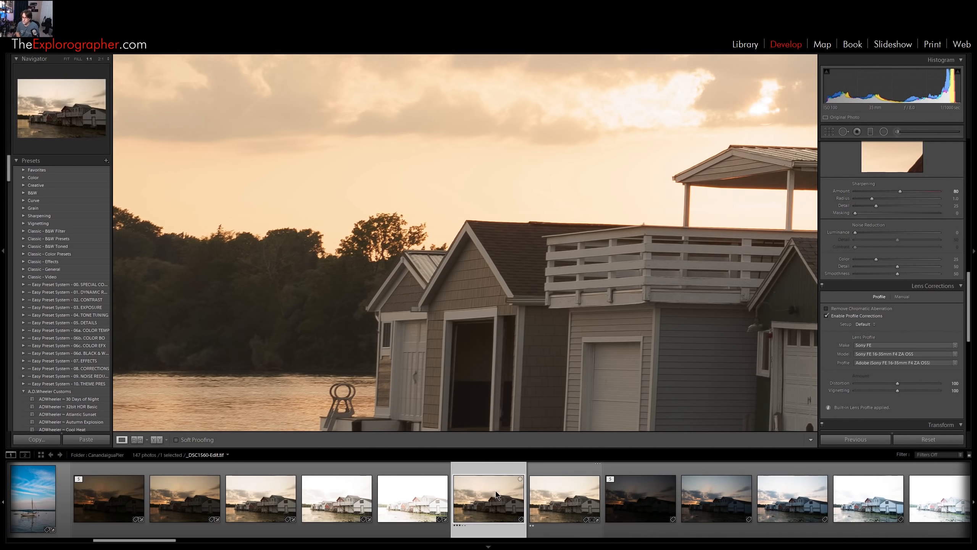
{"action": "left_click", "coordinate": [564, 497]}
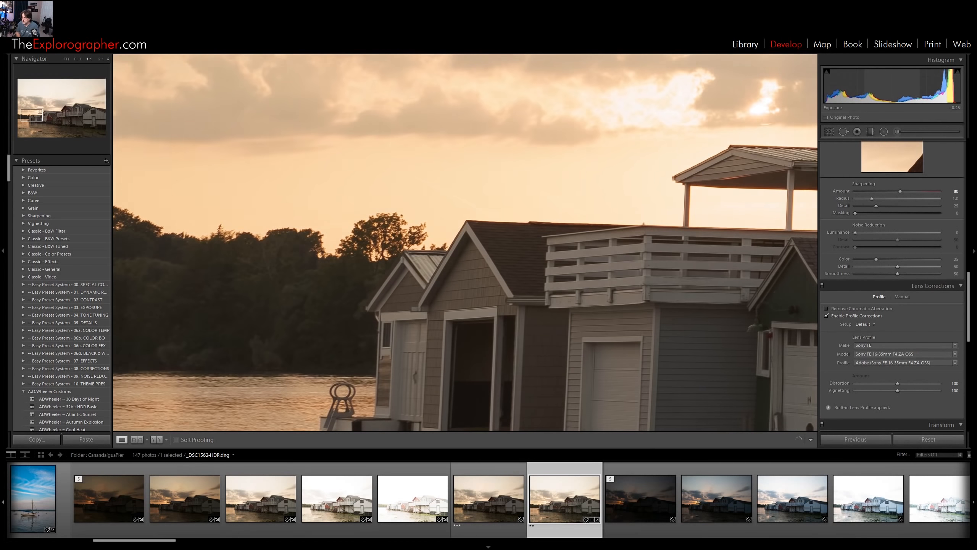
{"action": "left_click", "coordinate": [515, 496]}
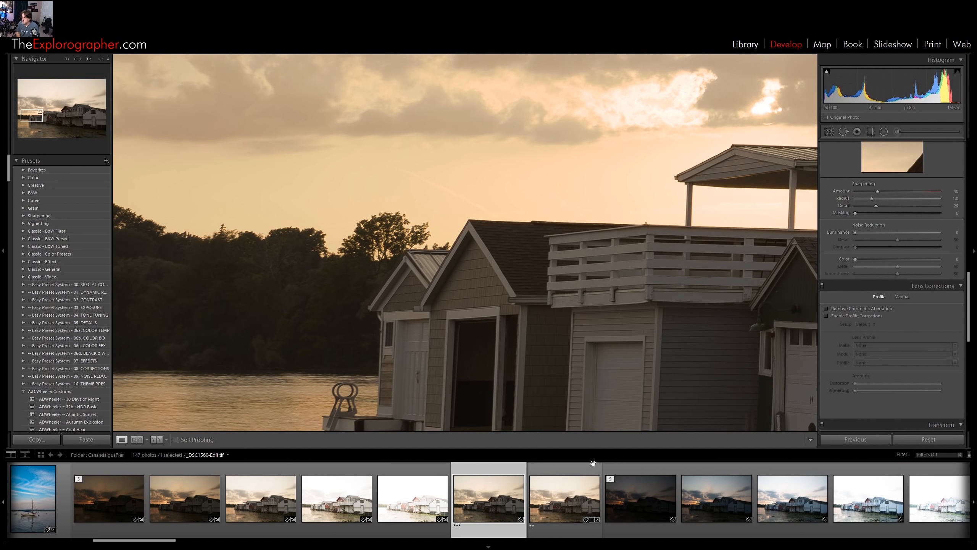
{"action": "key", "text": "Right"}
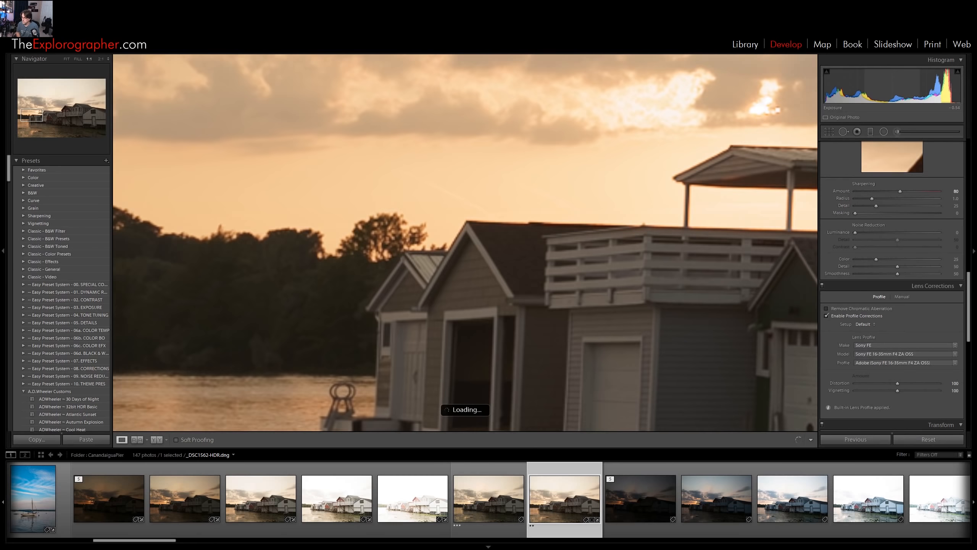
{"action": "left_click", "coordinate": [508, 502]}
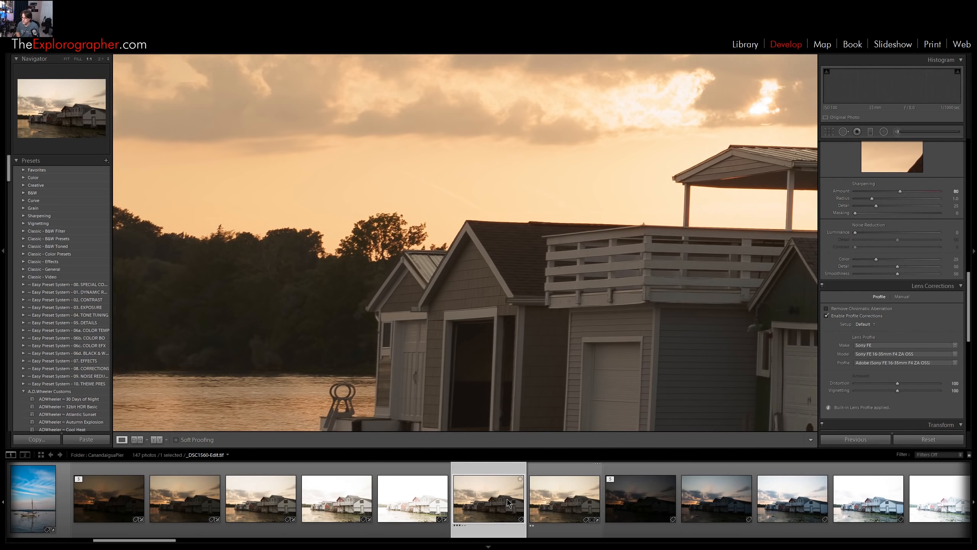
{"action": "key", "text": "Right"}
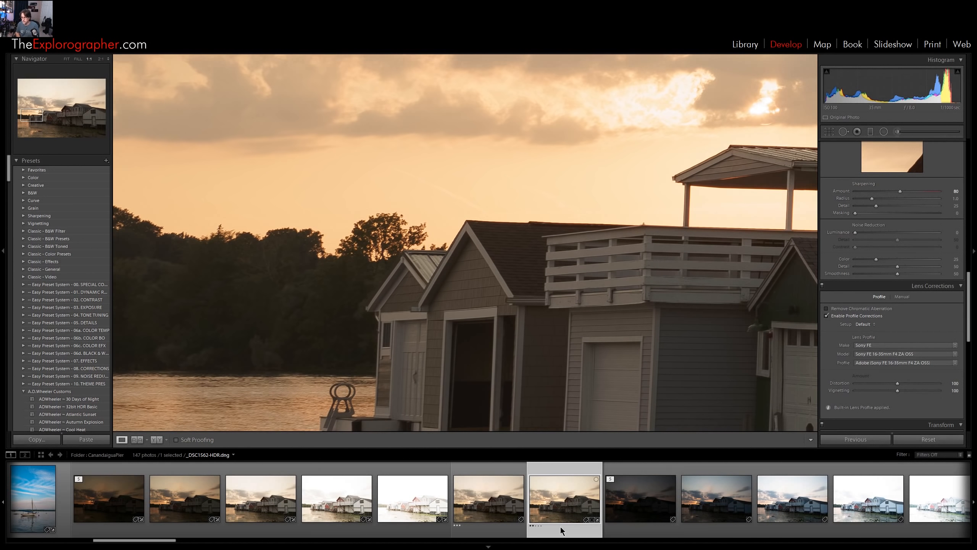
{"action": "left_click", "coordinate": [490, 511]}
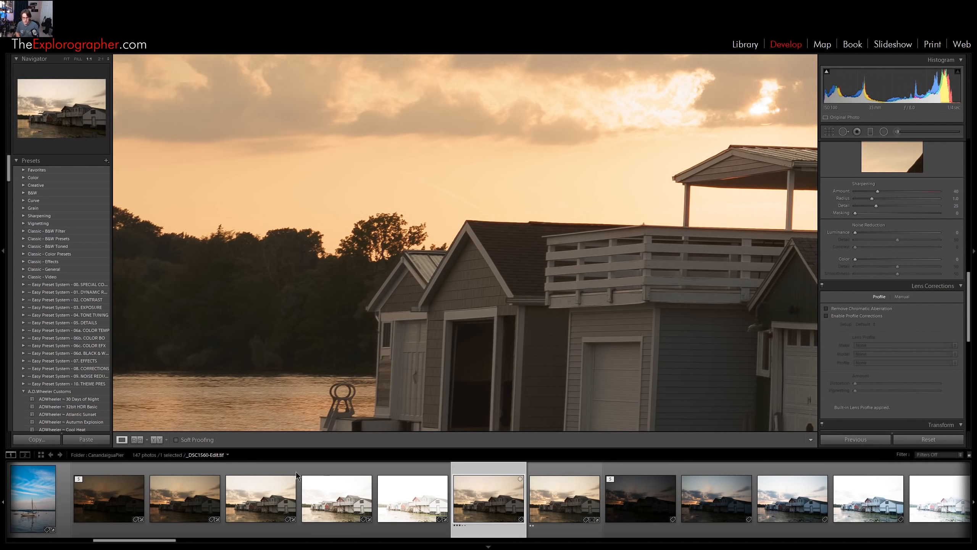
Compare the HDR TIFF and DNG side by side, examining the dock, water, railings, sunlit clouds and boathouse siding
{"action": "left_click", "coordinate": [745, 44]}
{"action": "left_click", "coordinate": [547, 490], "text": "ctrl"}
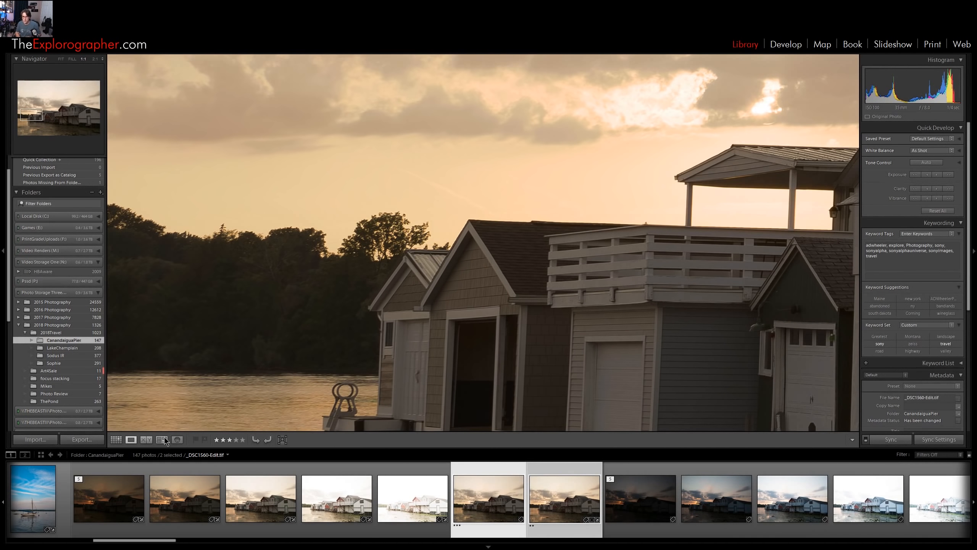
{"action": "left_click", "coordinate": [146, 439]}
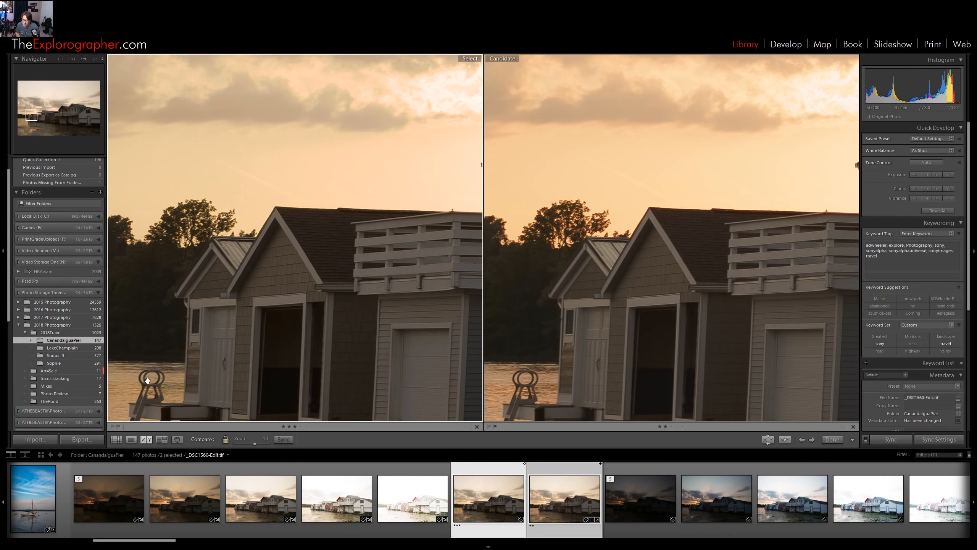
{"action": "left_click_drag", "start_coordinate": [374, 375], "coordinate": [404, 267]}
{"action": "left_click_drag", "start_coordinate": [385, 301], "coordinate": [400, 287]}
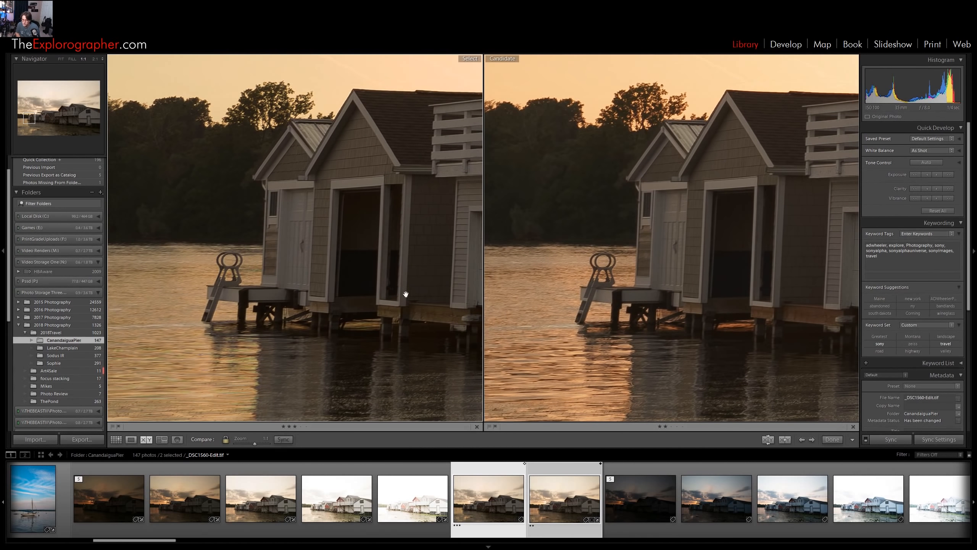
{"action": "left_click_drag", "start_coordinate": [638, 319], "coordinate": [623, 318]}
{"action": "left_click_drag", "start_coordinate": [673, 298], "coordinate": [609, 299]}
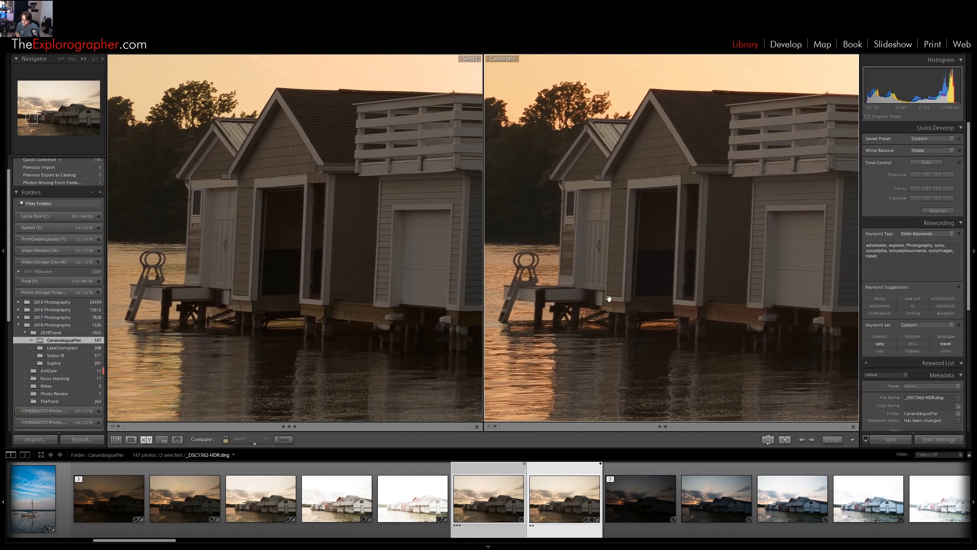
{"action": "left_click_drag", "start_coordinate": [708, 263], "coordinate": [632, 277]}
{"action": "left_click_drag", "start_coordinate": [684, 255], "coordinate": [648, 275]}
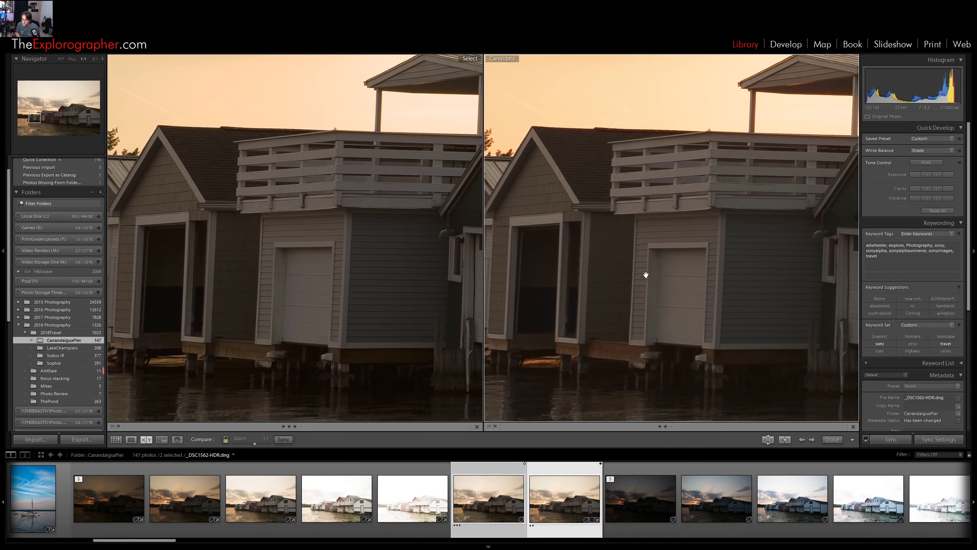
{"action": "left_click_drag", "start_coordinate": [654, 216], "coordinate": [666, 267]}
{"action": "left_click_drag", "start_coordinate": [698, 221], "coordinate": [609, 242]}
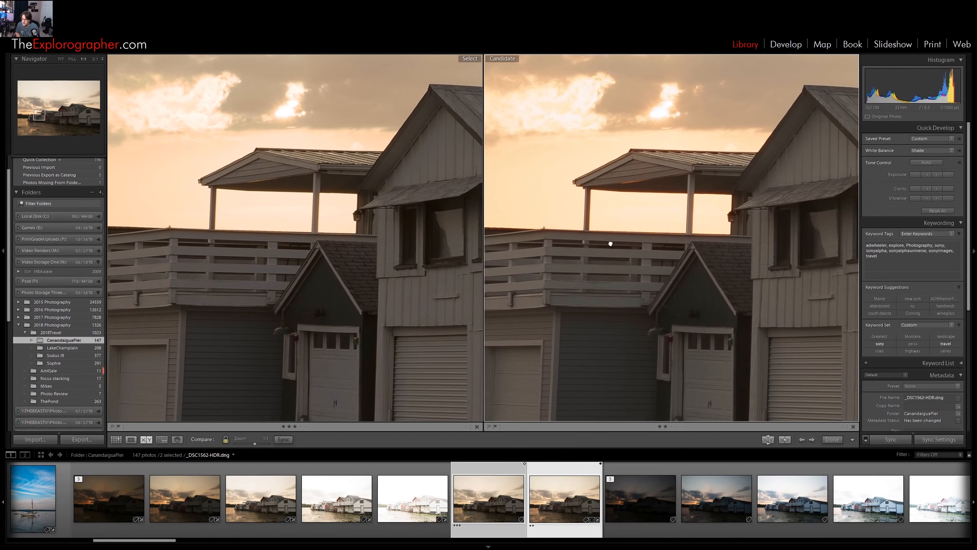
{"action": "left_click_drag", "start_coordinate": [689, 258], "coordinate": [672, 174]}
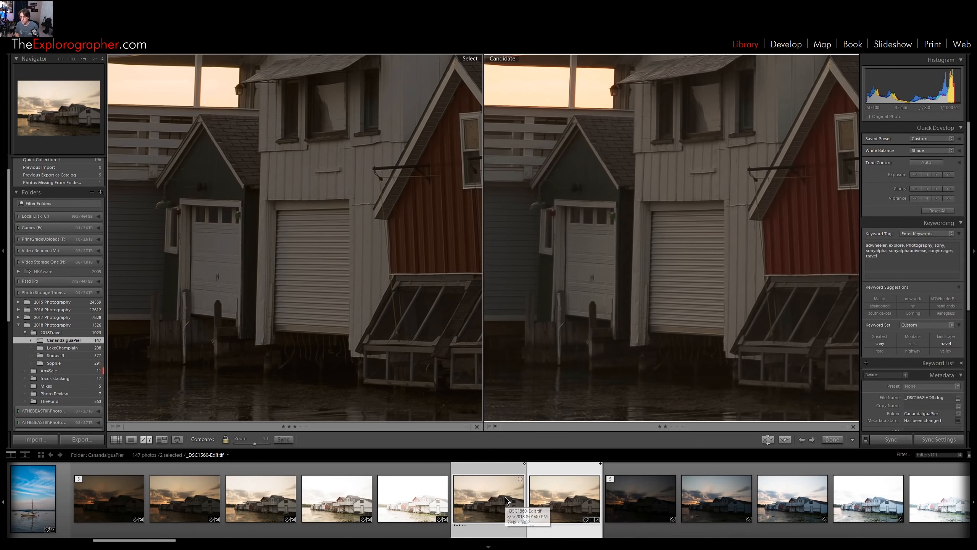
Switch between _DSC1560-Edit.tif and _DSC1562-HDR.dng in the side-by-side comparison to judge the red and white boathouses
{"action": "left_click", "coordinate": [520, 498]}
{"action": "left_click", "coordinate": [552, 496]}
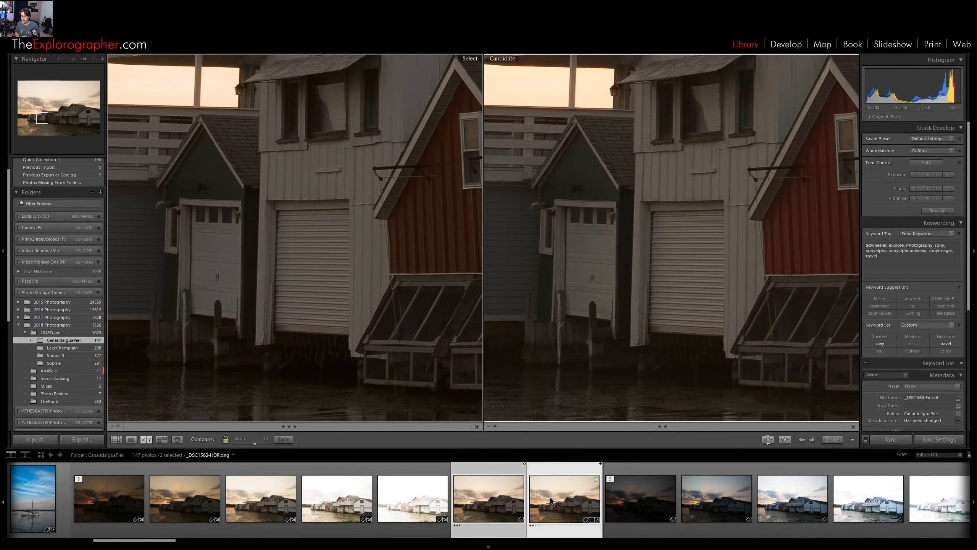
{"action": "left_click", "coordinate": [493, 501]}
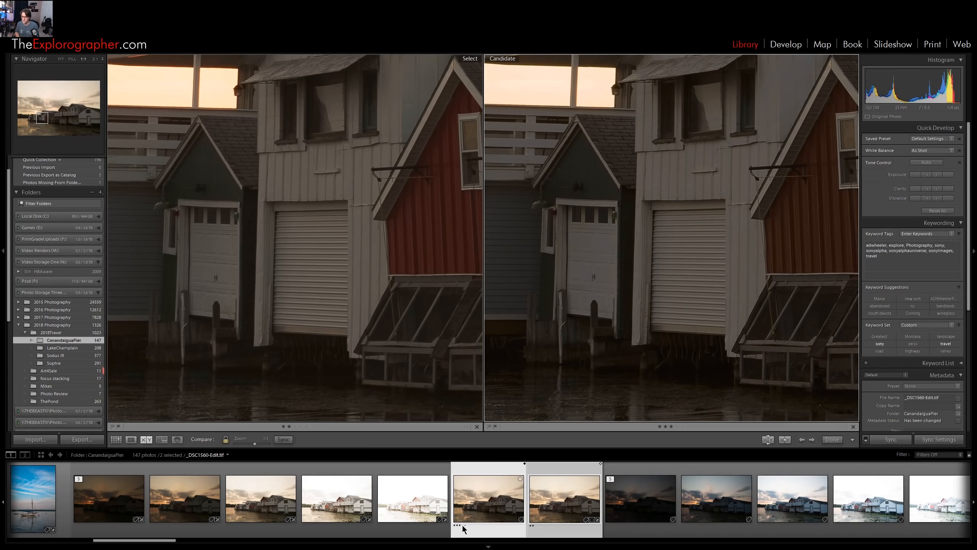
{"action": "key", "text": "Down"}
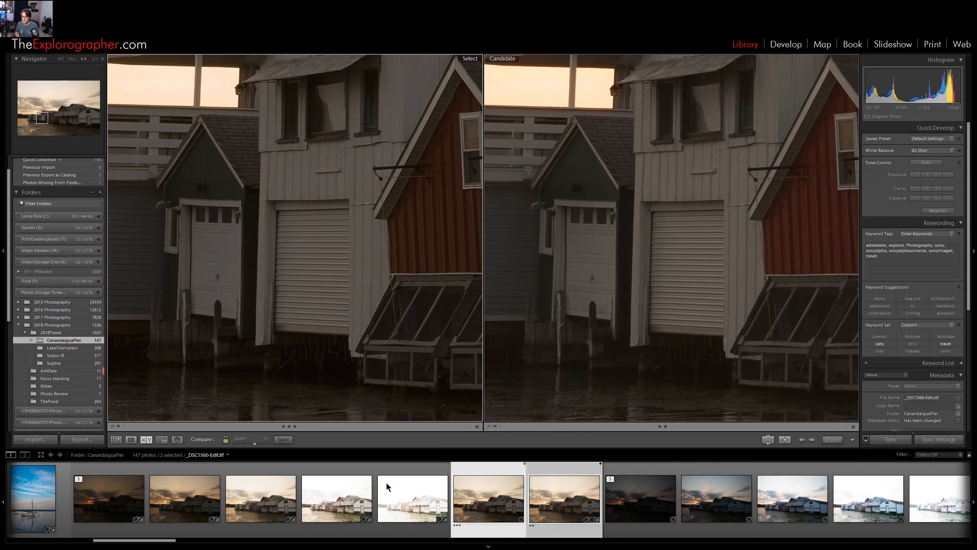
Leave the comparison for developing, then rate _DSC1560-Edit.tif five stars and _DSC1562-HDR.dng one star
{"action": "key", "text": "g"}
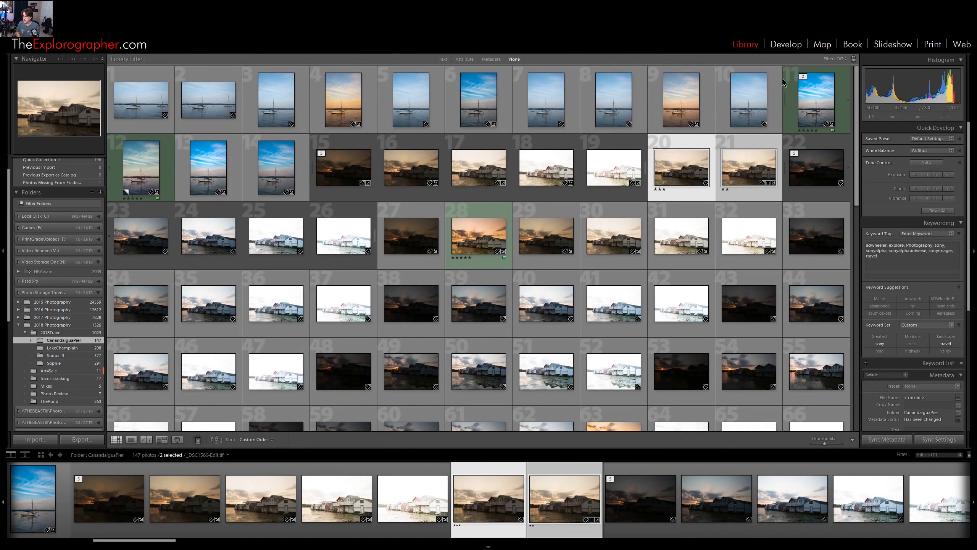
{"action": "left_click", "coordinate": [786, 44]}
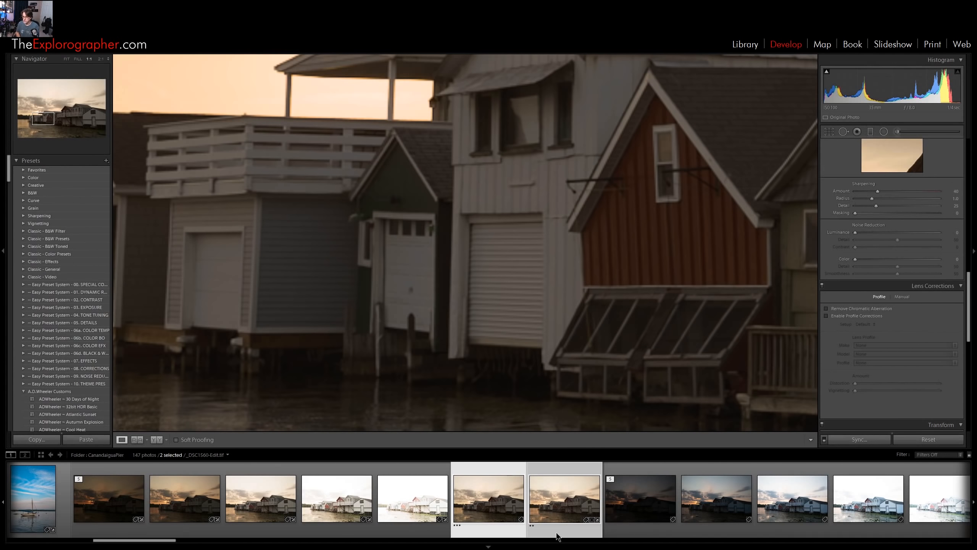
{"action": "key", "text": "Right"}
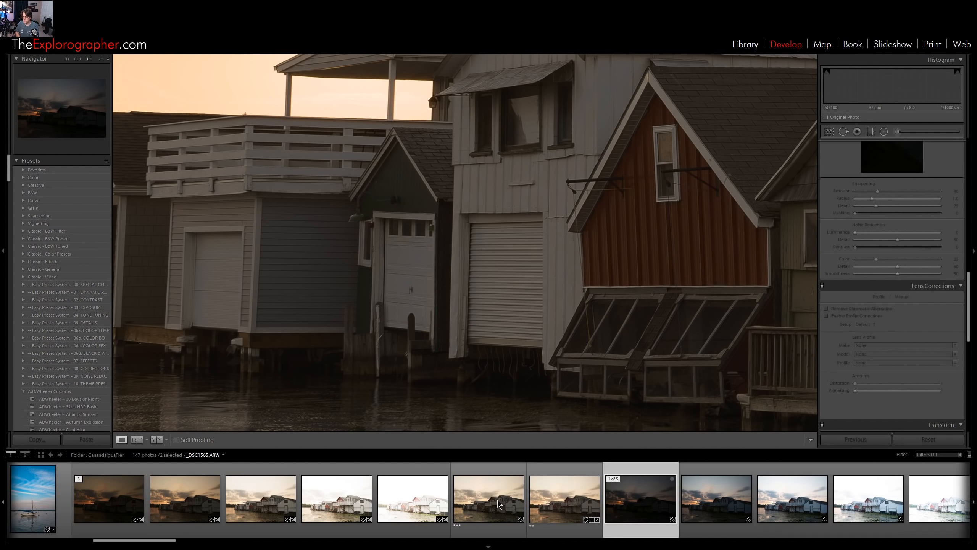
{"action": "left_click", "coordinate": [495, 506]}
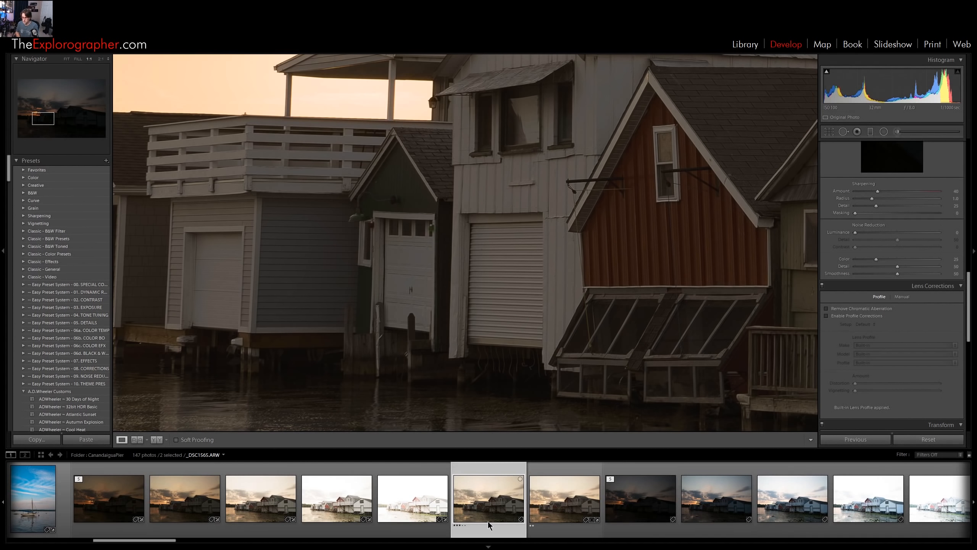
{"action": "key", "text": "5"}
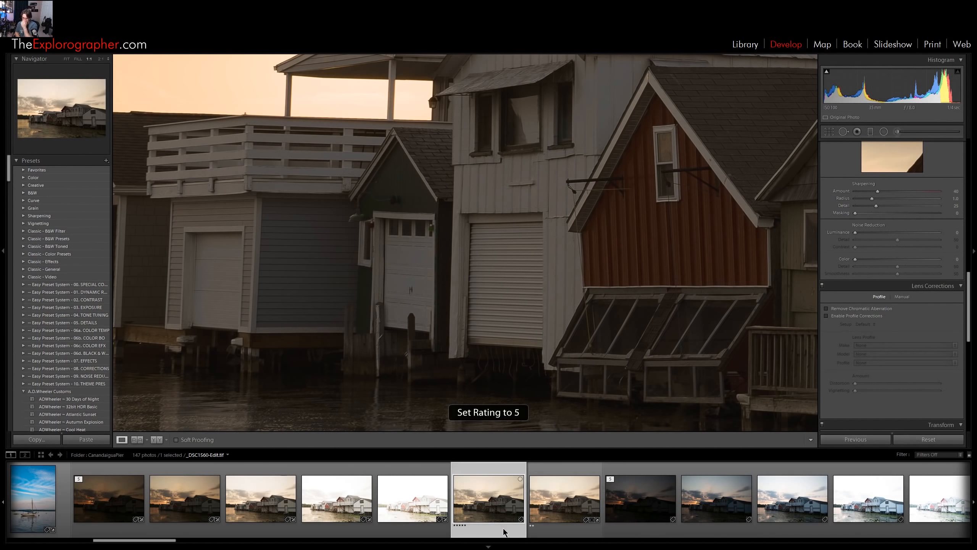
{"action": "left_click", "coordinate": [561, 499]}
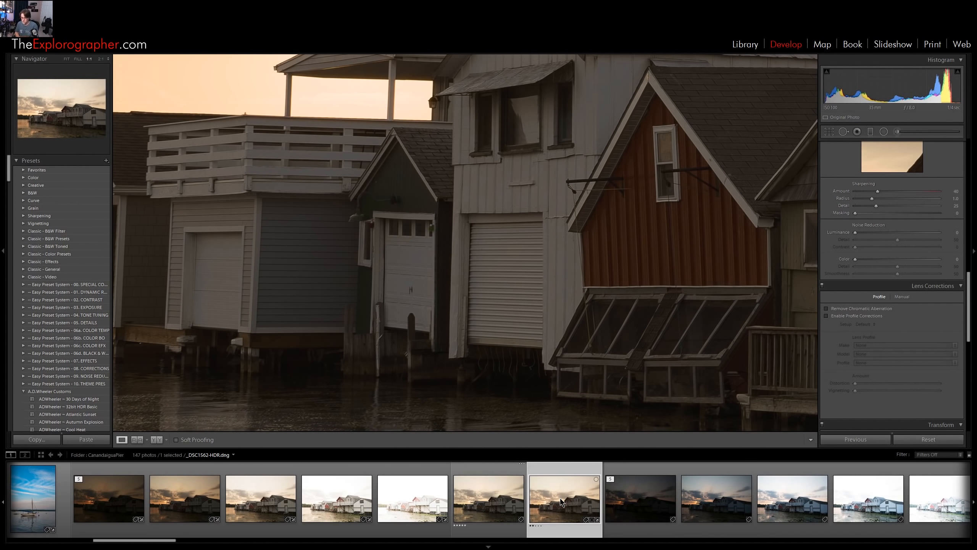
{"action": "key", "text": "1"}
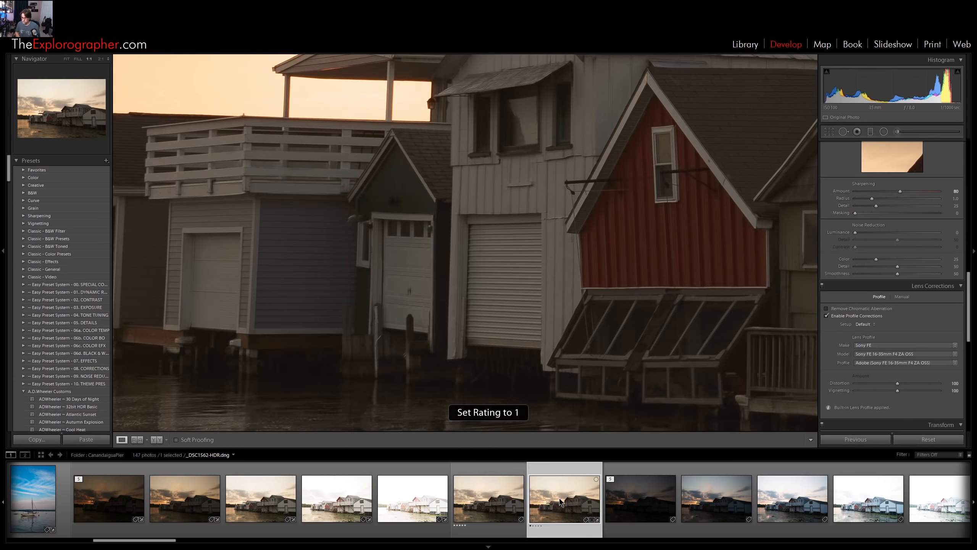
Select the five boathouse bracket exposures, _DSC1560 to _DSC1564, and open HDRsoft's Merge to 32-bit export for them
{"action": "left_click", "coordinate": [127, 490]}
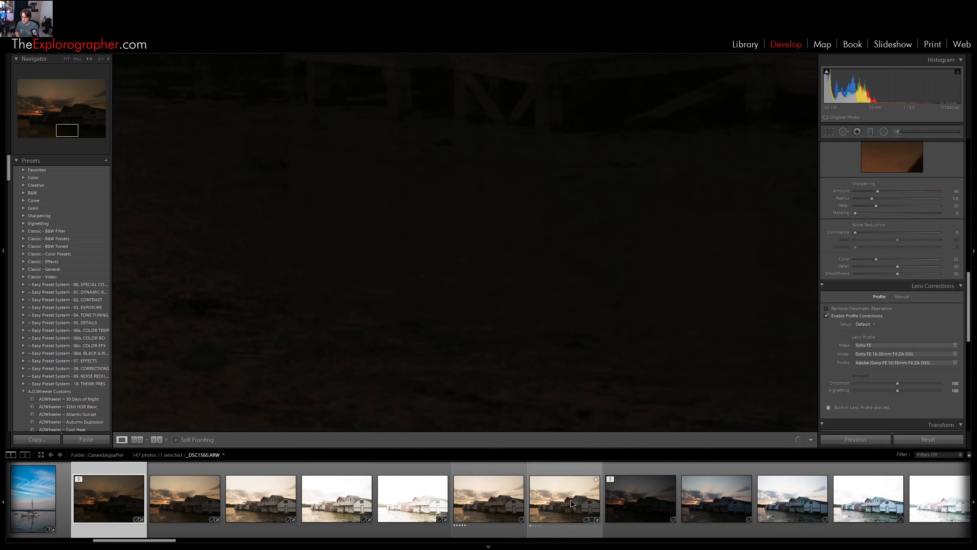
{"action": "left_click", "coordinate": [400, 500], "text": "shift"}
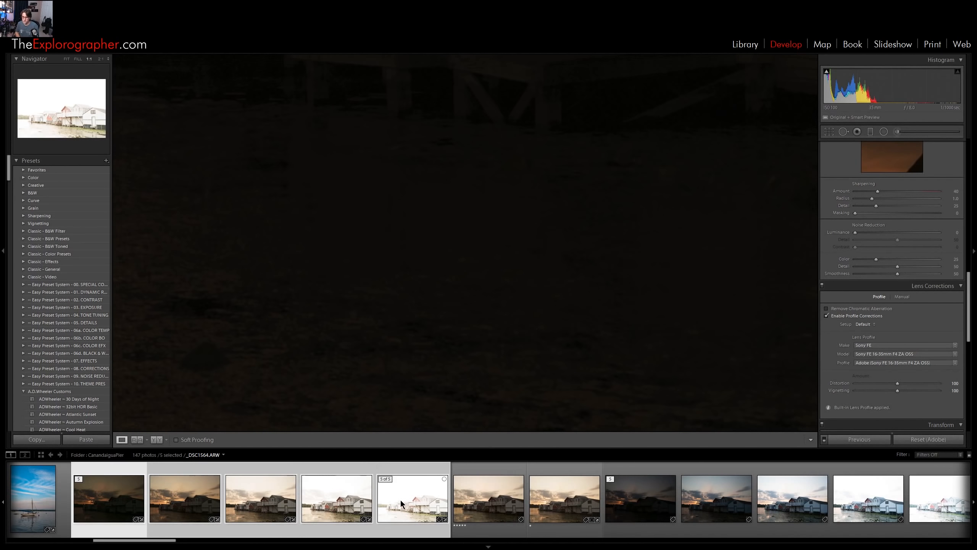
{"action": "right_click", "coordinate": [393, 504]}
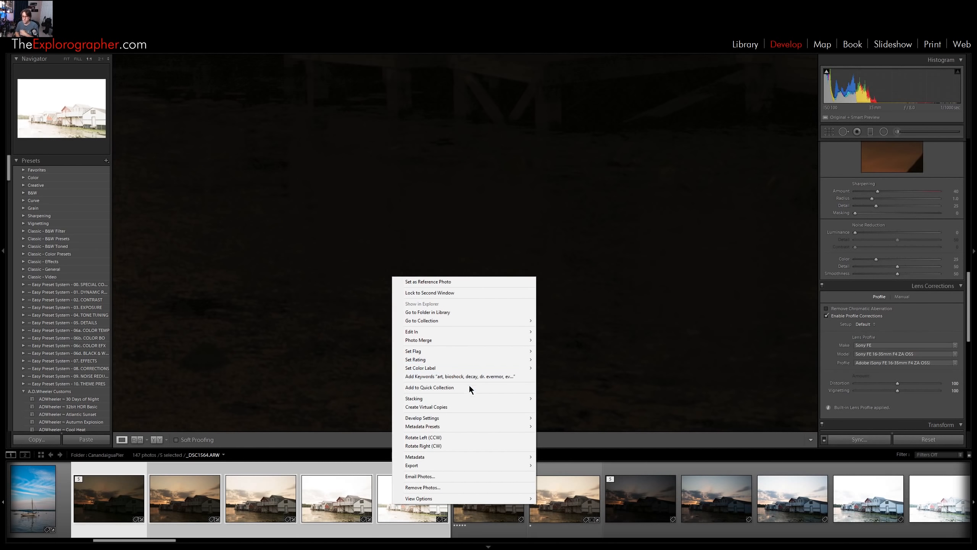
{"action": "mouse_move", "coordinate": [465, 467]}
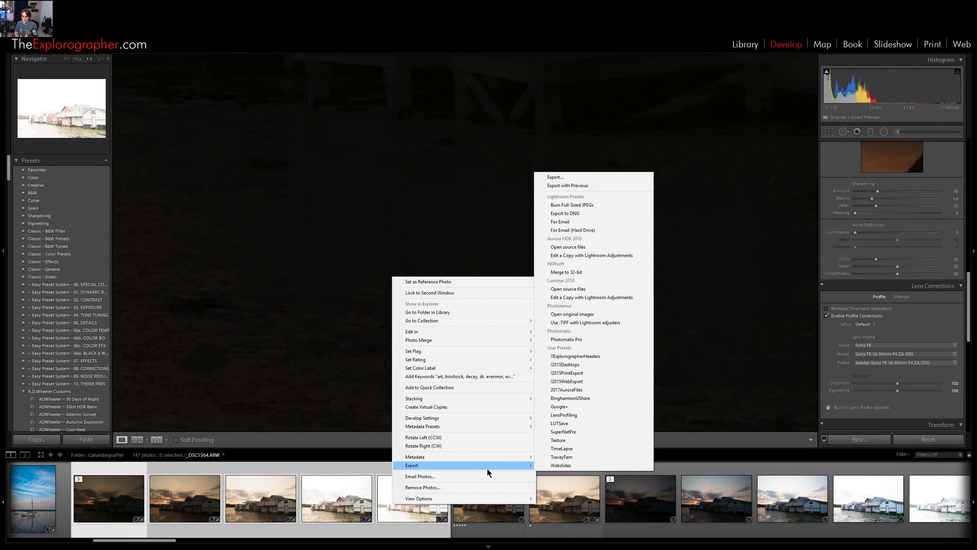
{"action": "left_click", "coordinate": [586, 273]}
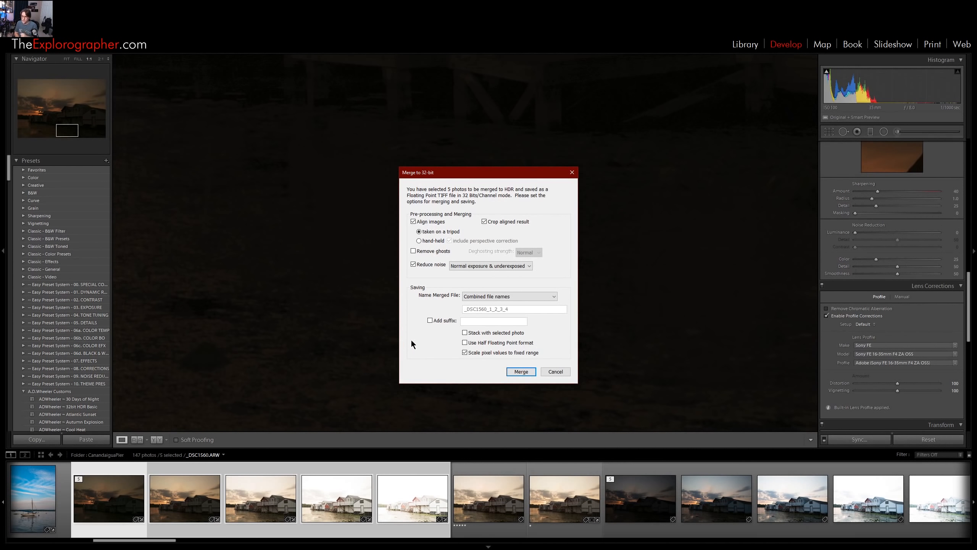
Turn off image alignment and merge the five photos into a 32-bit TIFF with combined file names and noise reduction
{"action": "left_click_drag", "start_coordinate": [477, 176], "coordinate": [469, 162]}
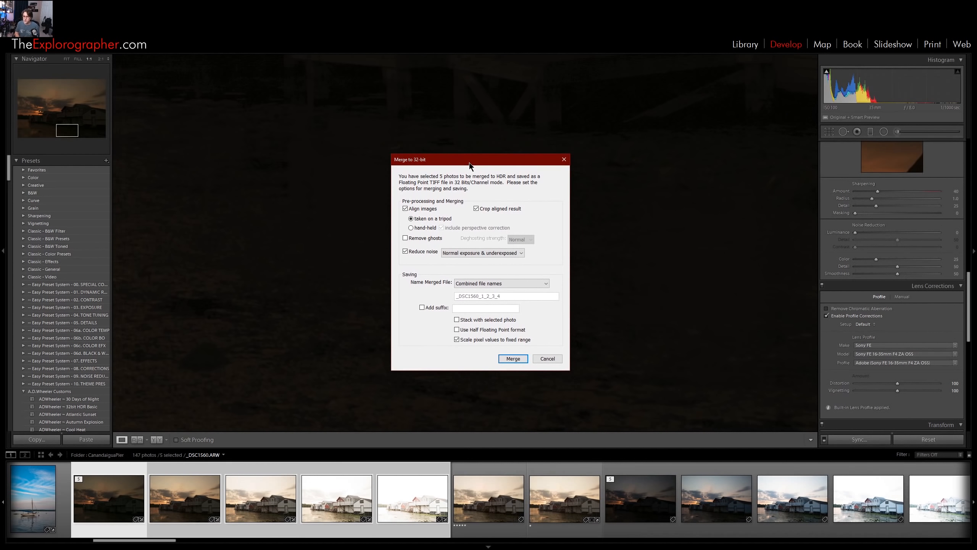
{"action": "left_click", "coordinate": [406, 208]}
{"action": "left_click", "coordinate": [514, 359]}
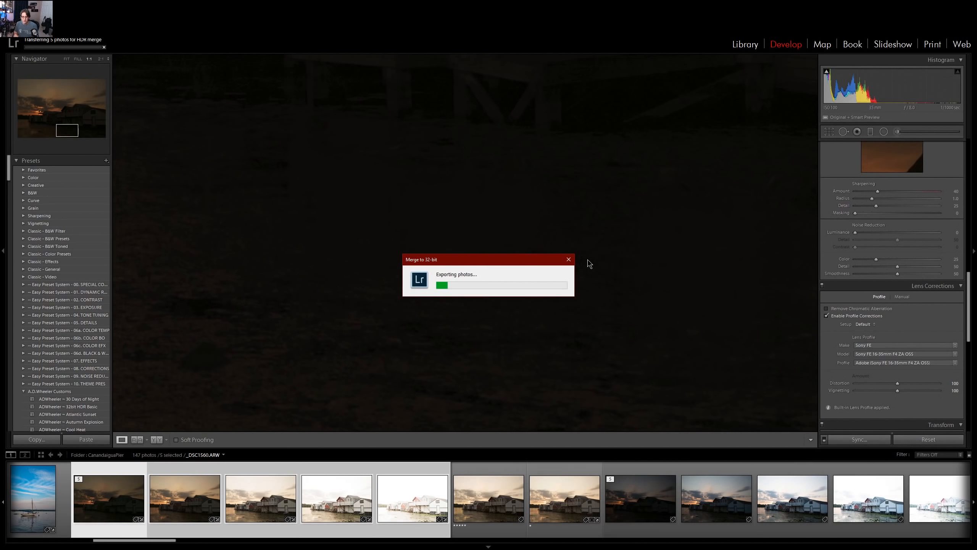
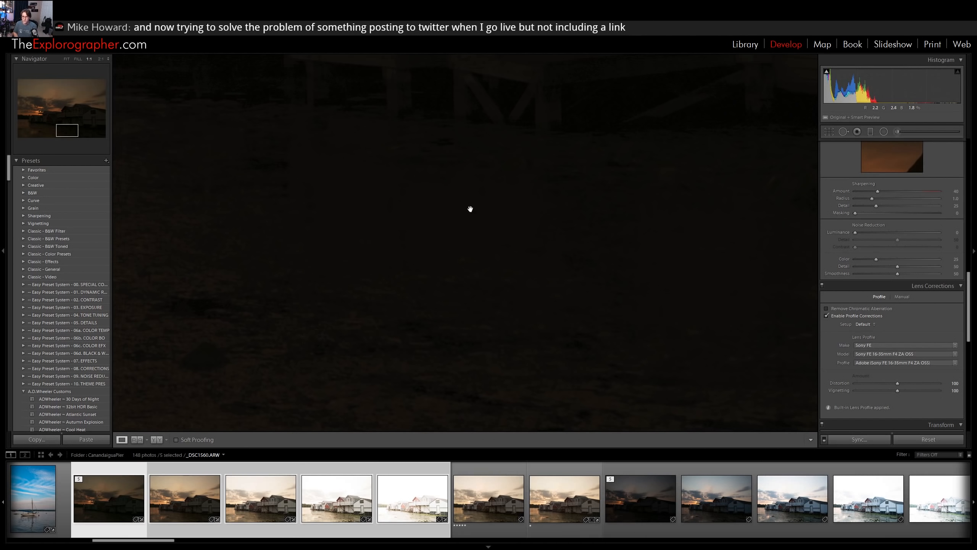
Return to the thumbnail grid and synchronize the CanandaiguaPier folder, scanning for metadata updates
{"action": "key", "text": "g"}
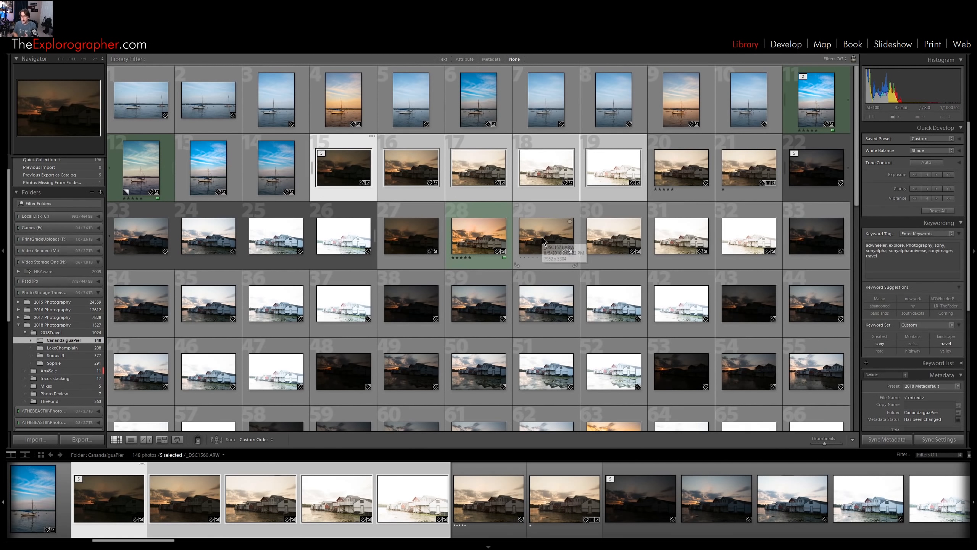
{"action": "right_click", "coordinate": [69, 340]}
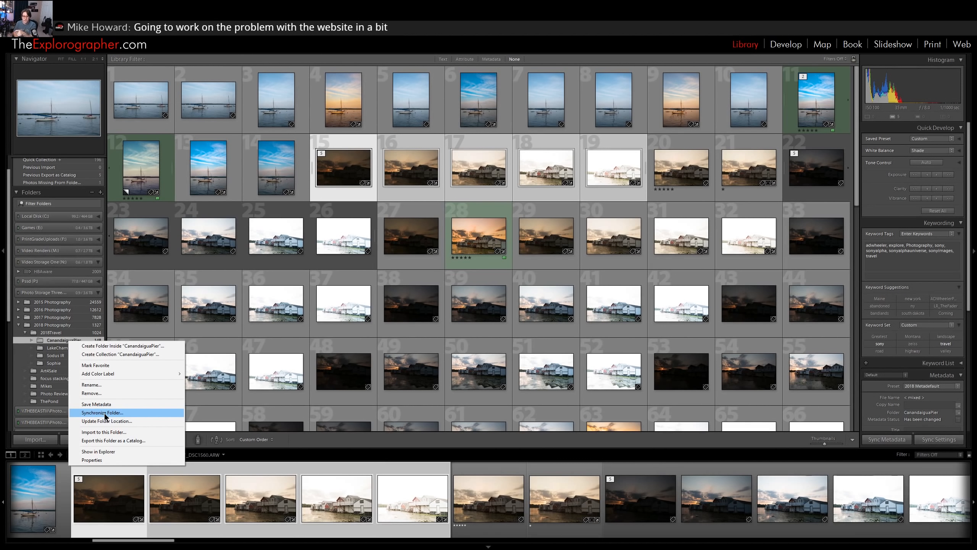
{"action": "right_click", "coordinate": [48, 340]}
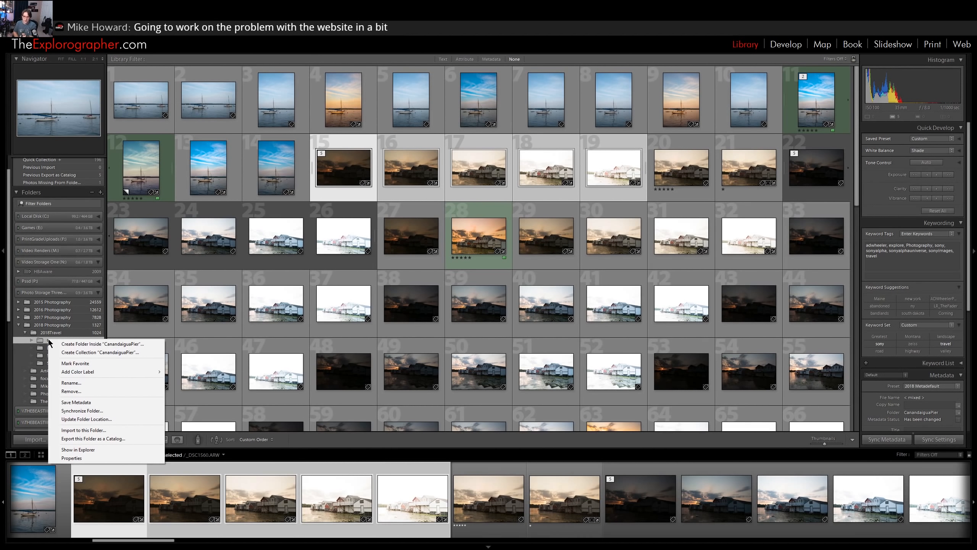
{"action": "left_click", "coordinate": [83, 410]}
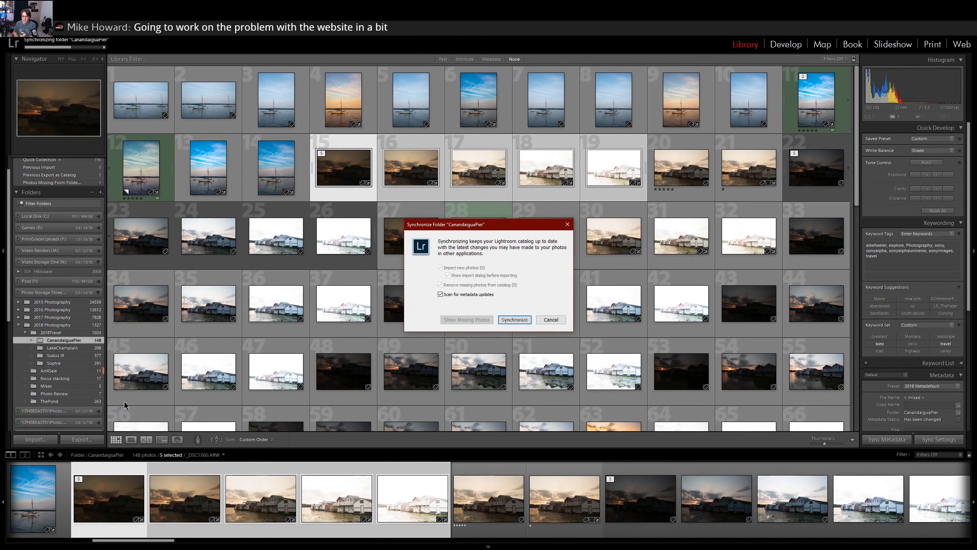
{"action": "left_click", "coordinate": [512, 321]}
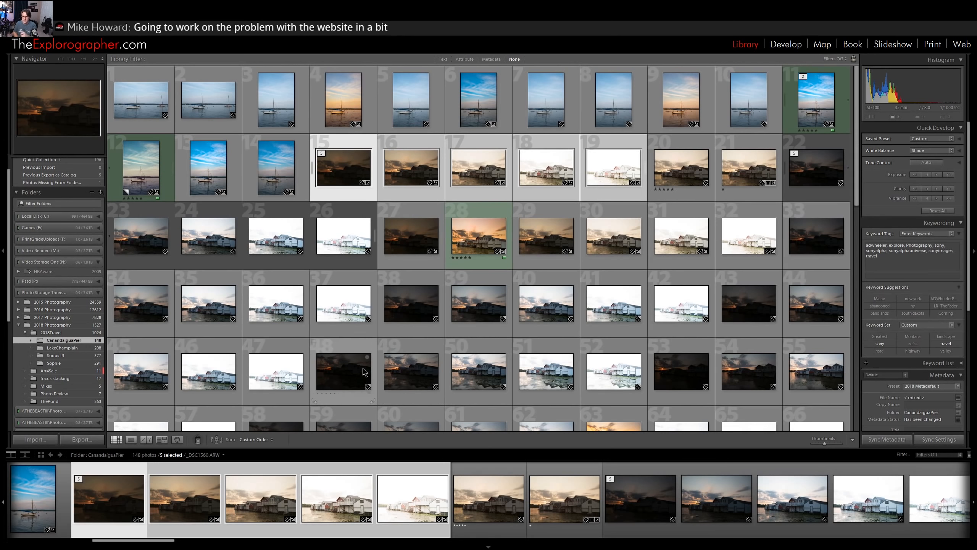
Sort the folder by capture time and open the merged _DSC1560_1_2_3_4.tif for developing
{"action": "left_click", "coordinate": [256, 441]}
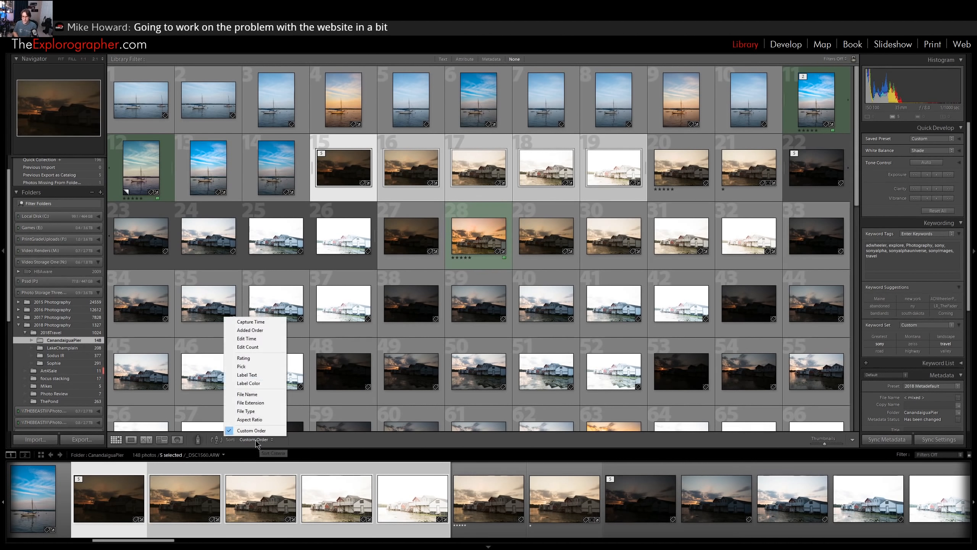
{"action": "left_click", "coordinate": [251, 321]}
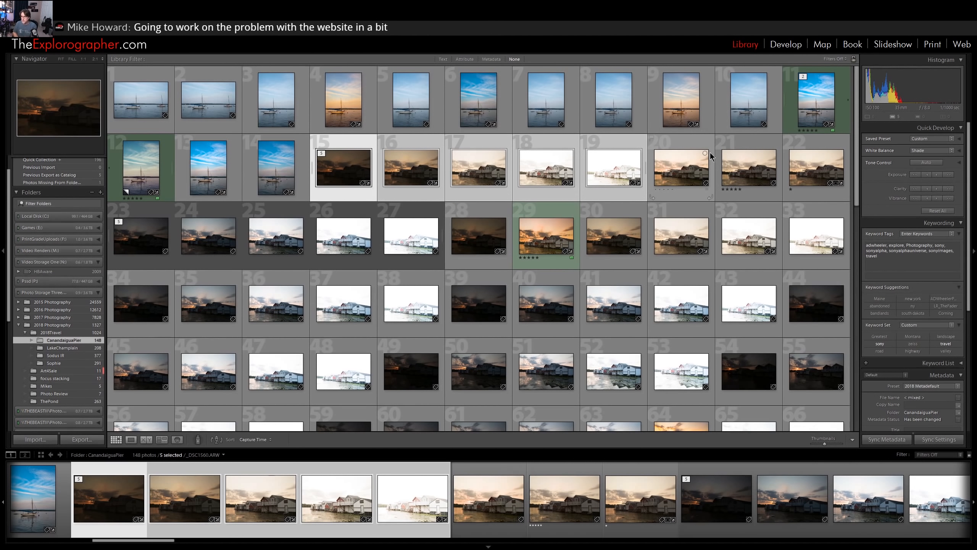
{"action": "left_click", "coordinate": [682, 174]}
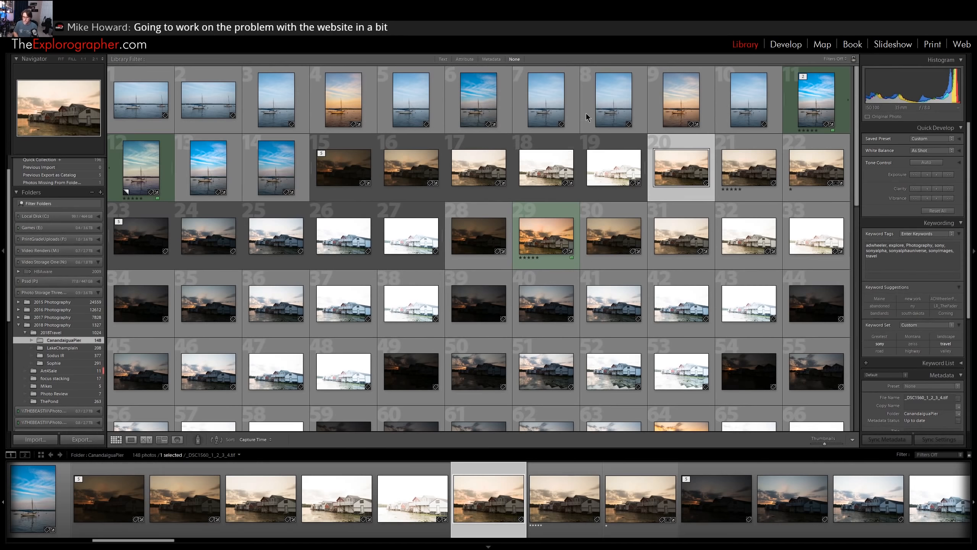
{"action": "left_click", "coordinate": [785, 45]}
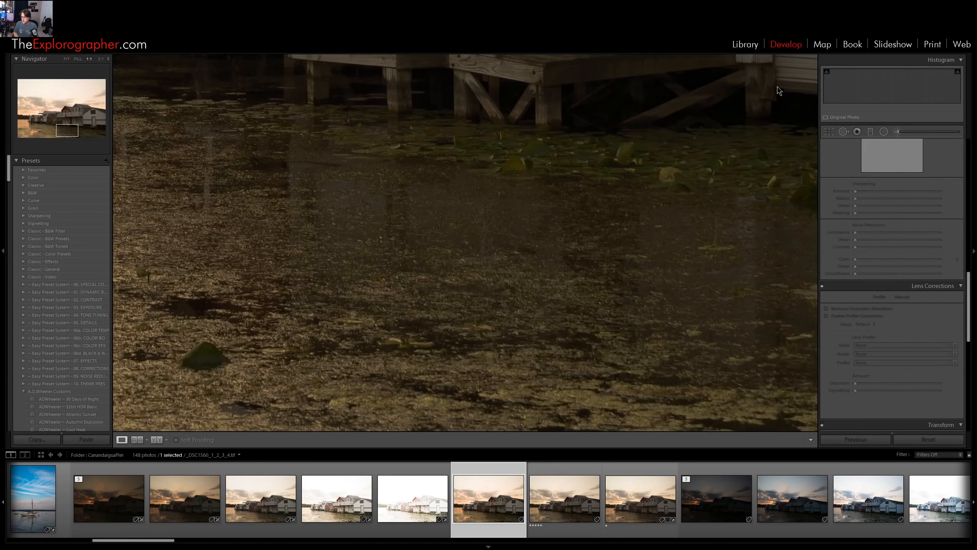
Examine the merged TIFF at 1:1 across the docks, boathouse roofs, treeline and bright sunset clouds for image quality
{"action": "left_click_drag", "start_coordinate": [327, 158], "coordinate": [391, 229]}
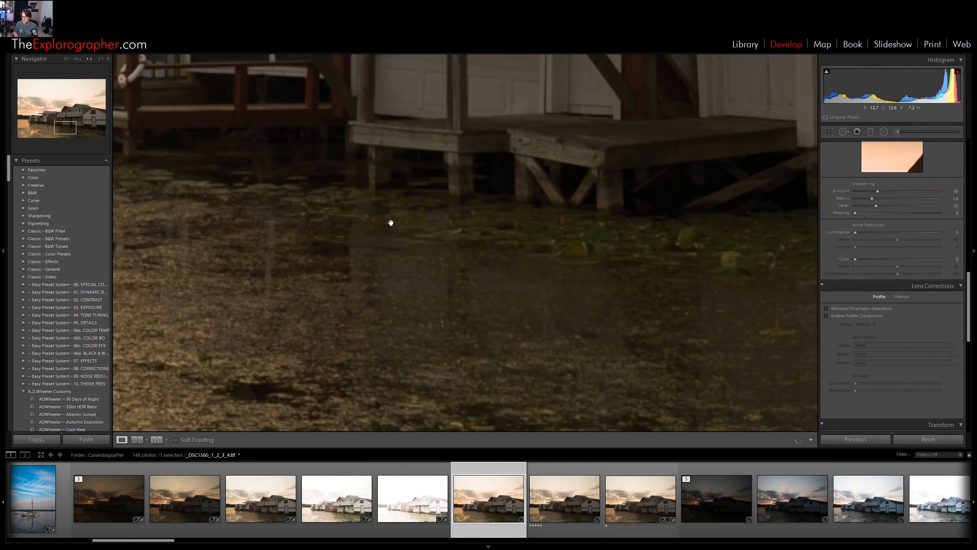
{"action": "left_click", "coordinate": [391, 222]}
{"action": "left_click", "coordinate": [282, 297]}
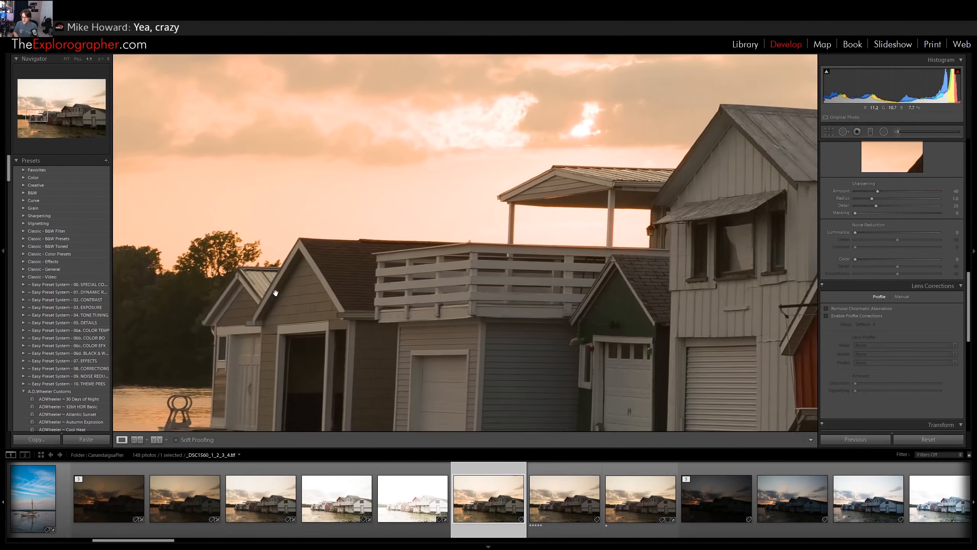
{"action": "left_click_drag", "start_coordinate": [375, 310], "coordinate": [501, 272]}
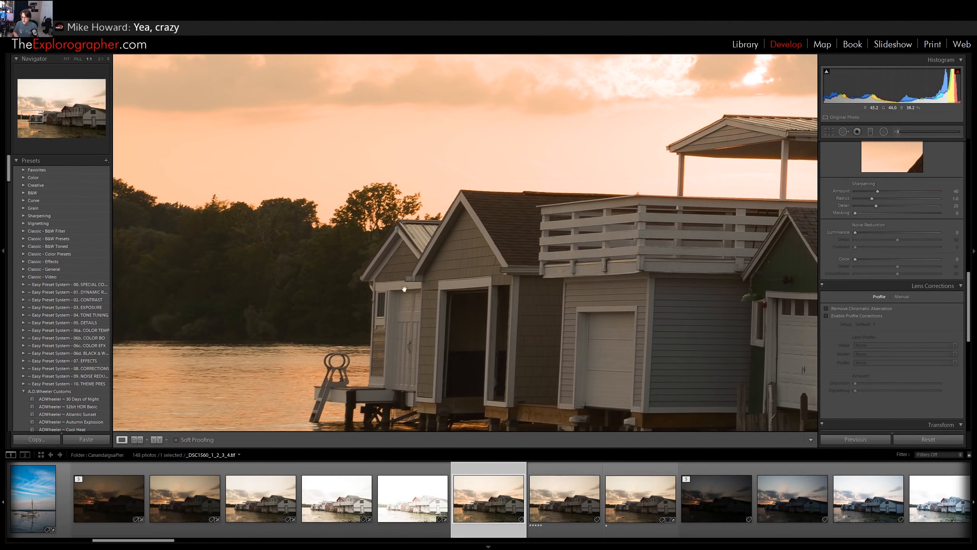
{"action": "left_click_drag", "start_coordinate": [385, 245], "coordinate": [435, 290]}
{"action": "left_click_drag", "start_coordinate": [527, 202], "coordinate": [420, 287]}
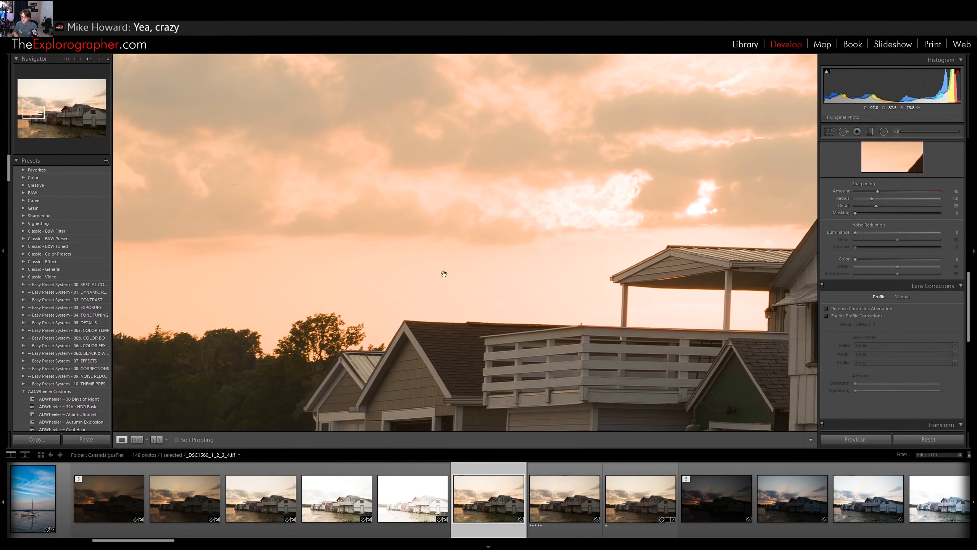
{"action": "left_click_drag", "start_coordinate": [581, 212], "coordinate": [492, 240]}
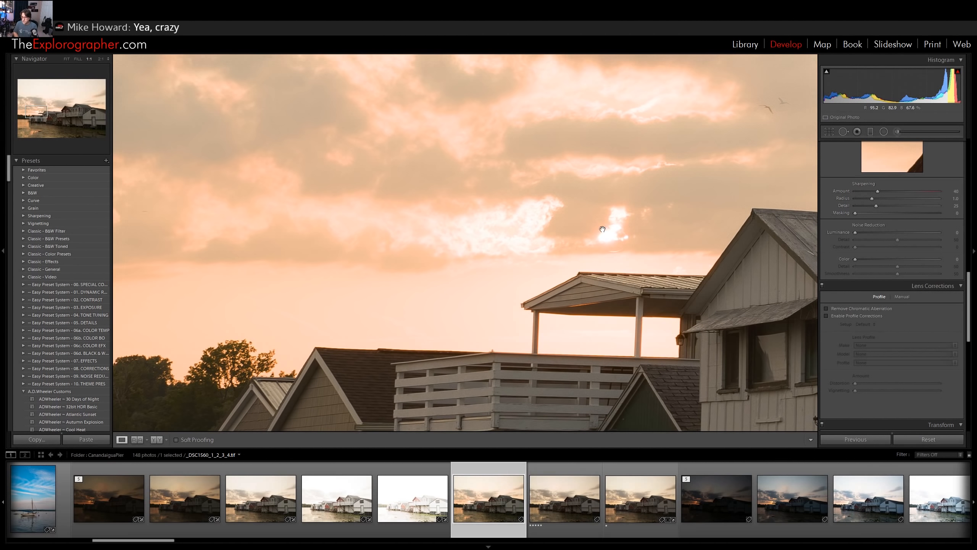
{"action": "left_click_drag", "start_coordinate": [700, 164], "coordinate": [742, 264]}
{"action": "left_click_drag", "start_coordinate": [599, 184], "coordinate": [488, 178]}
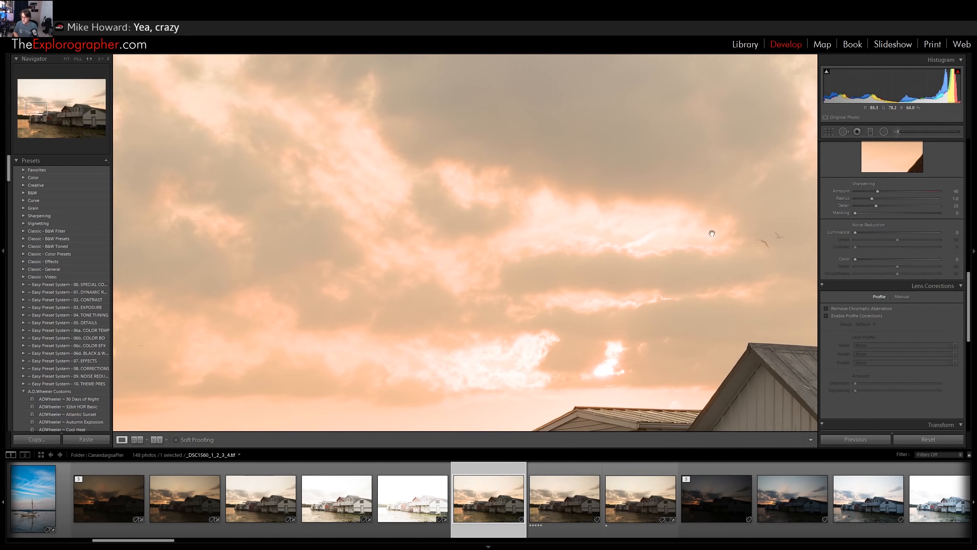
{"action": "left_click_drag", "start_coordinate": [692, 248], "coordinate": [592, 212]}
{"action": "left_click_drag", "start_coordinate": [561, 245], "coordinate": [646, 101]}
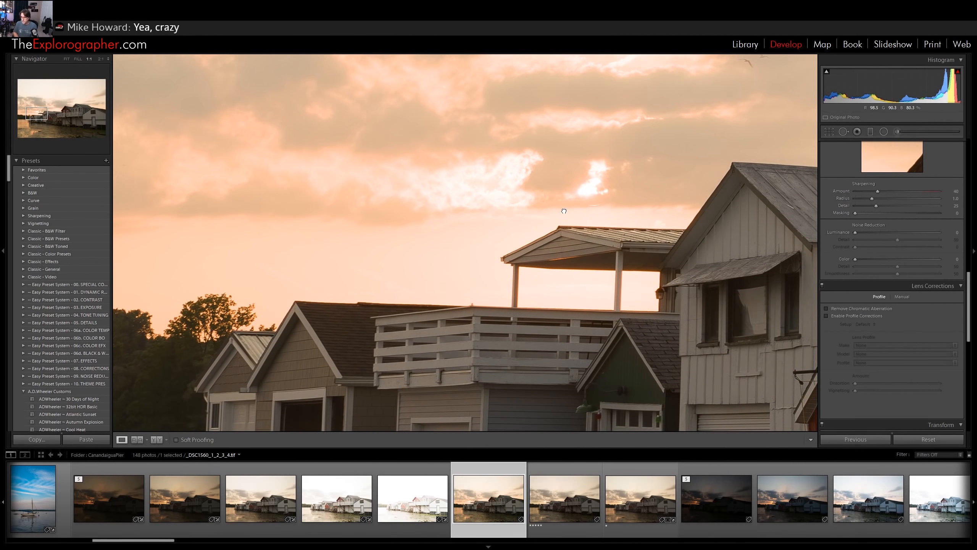
Examine the shadow detail at 1:1 in the balconies, dock supports and lily-covered water, then fit the whole photo in view
{"action": "left_click", "coordinate": [564, 211]}
{"action": "left_click", "coordinate": [564, 266]}
{"action": "left_click_drag", "start_coordinate": [576, 324], "coordinate": [604, 184]}
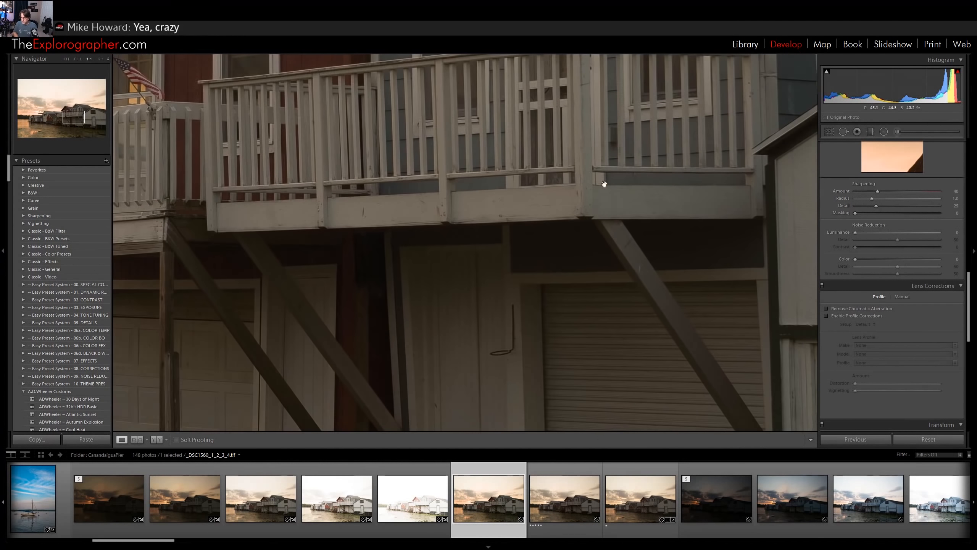
{"action": "left_click_drag", "start_coordinate": [613, 277], "coordinate": [596, 171]}
{"action": "left_click_drag", "start_coordinate": [597, 257], "coordinate": [581, 129]}
{"action": "left_click_drag", "start_coordinate": [572, 202], "coordinate": [687, 170]}
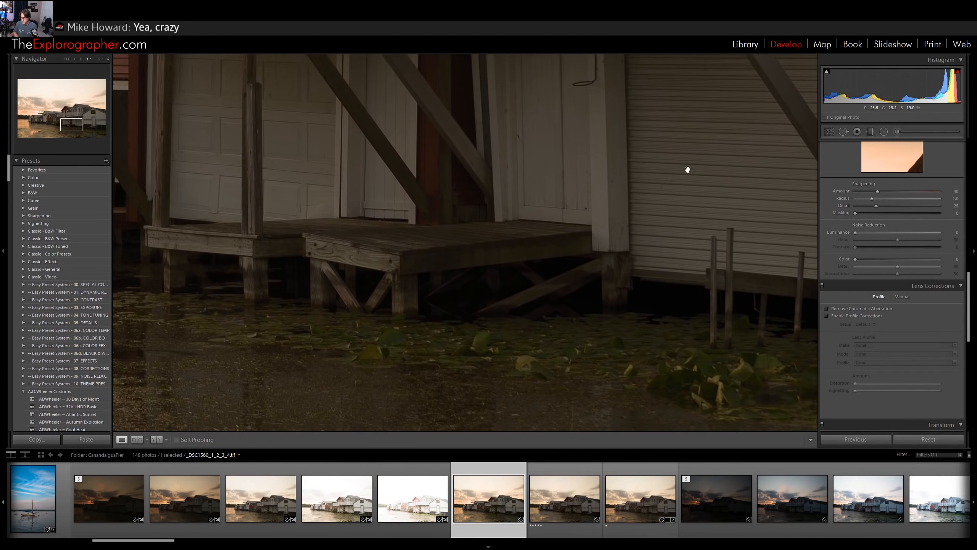
{"action": "left_click_drag", "start_coordinate": [546, 212], "coordinate": [681, 179]}
{"action": "left_click_drag", "start_coordinate": [516, 192], "coordinate": [640, 195]}
{"action": "left_click_drag", "start_coordinate": [490, 183], "coordinate": [651, 207]}
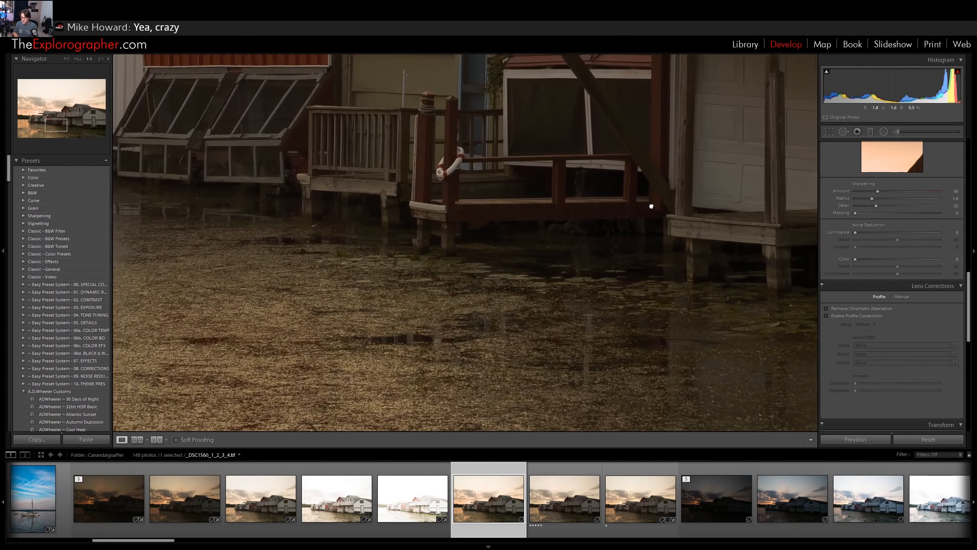
{"action": "left_click_drag", "start_coordinate": [557, 202], "coordinate": [645, 204]}
{"action": "left_click", "coordinate": [517, 192]}
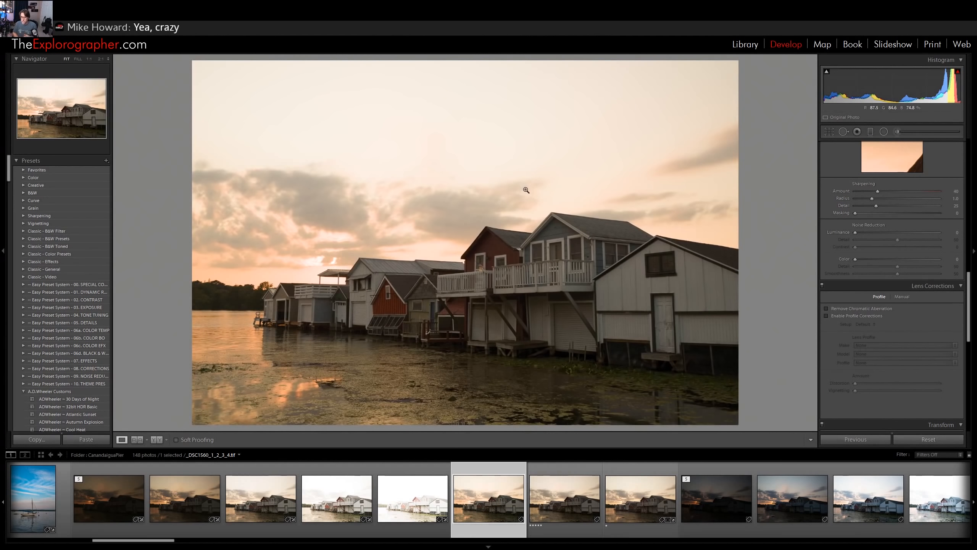
Select the five boathouse exposures starting with _DSC1560.ARW and open LR/Enfuse exposure blending for them
{"action": "left_click", "coordinate": [112, 493]}
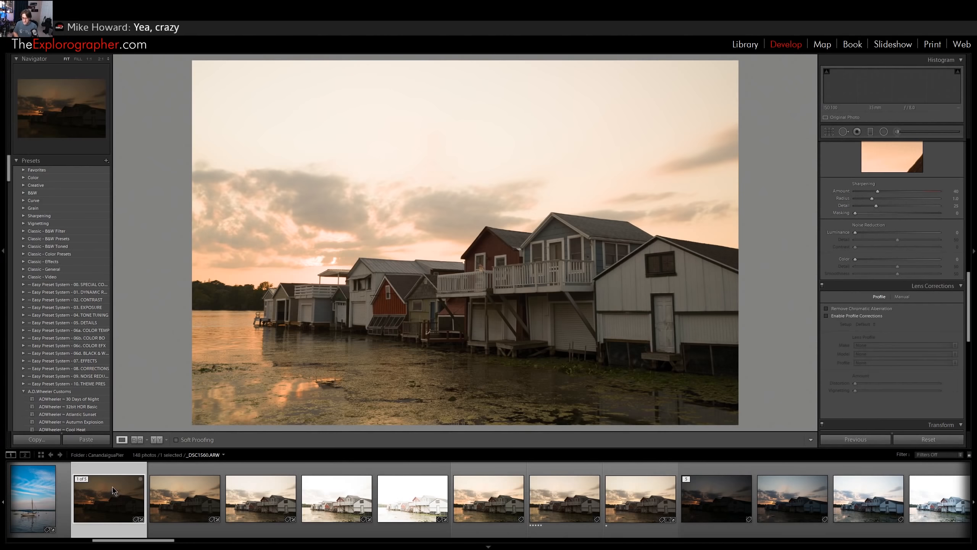
{"action": "left_click", "coordinate": [411, 516], "text": "shift"}
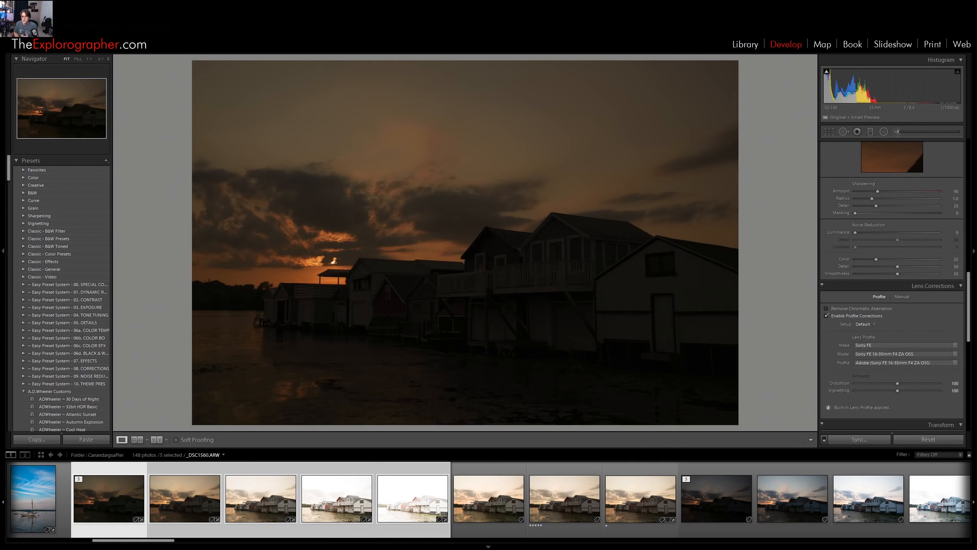
{"action": "key", "text": "alt+f"}
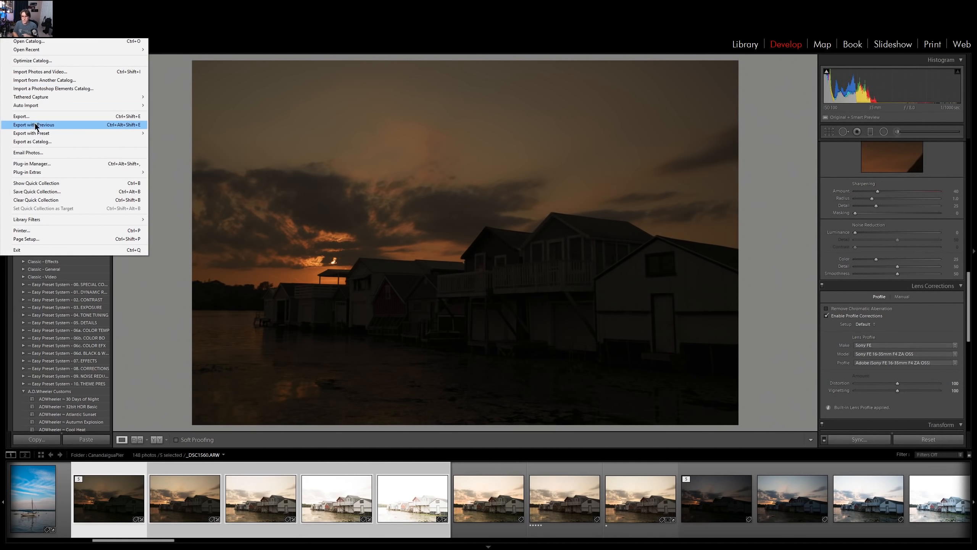
{"action": "mouse_move", "coordinate": [24, 135]}
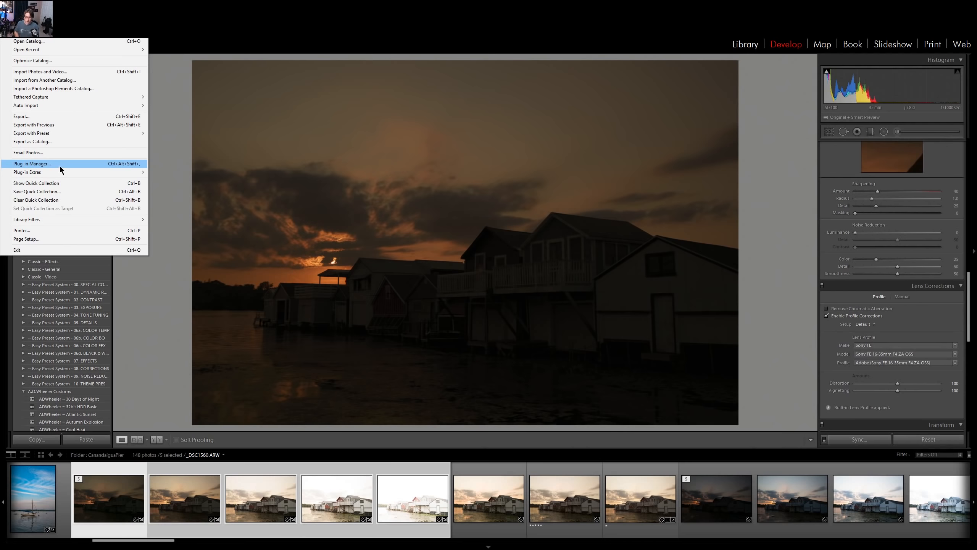
{"action": "mouse_move", "coordinate": [68, 171]}
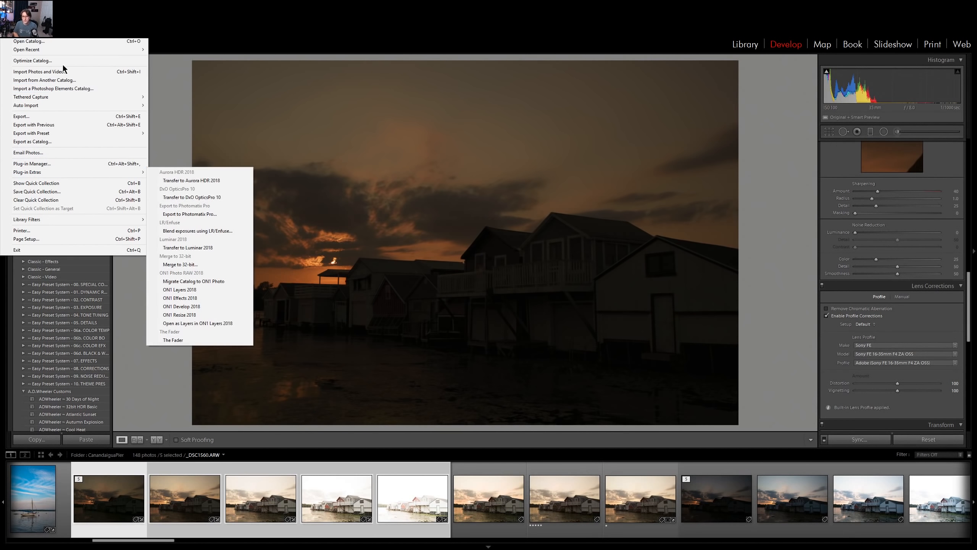
{"action": "left_click", "coordinate": [6, 24]}
{"action": "left_click", "coordinate": [7, 25]}
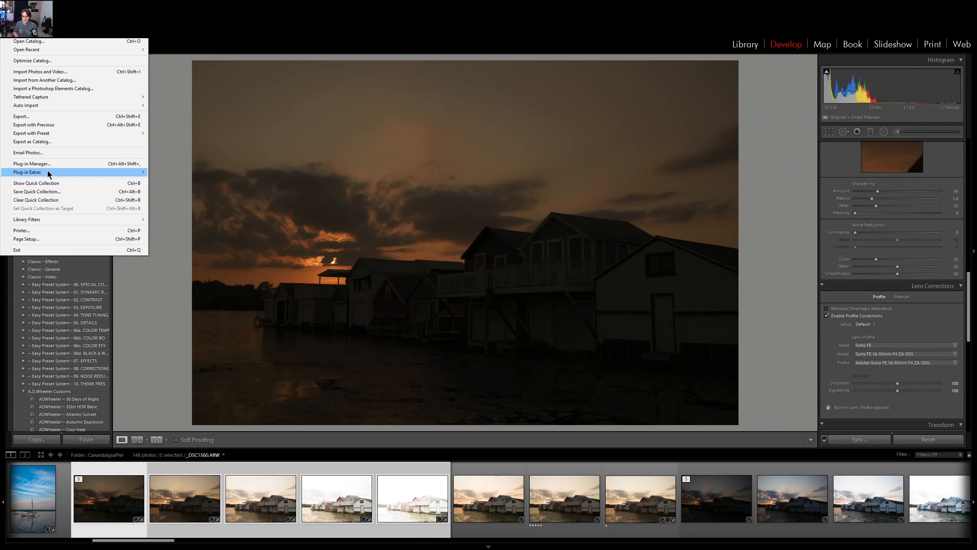
{"action": "mouse_move", "coordinate": [47, 171]}
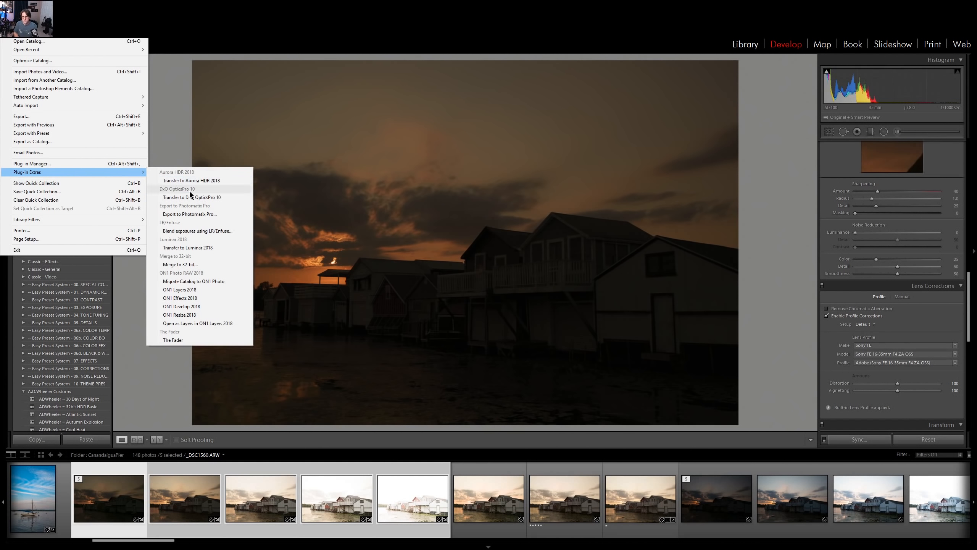
{"action": "left_click", "coordinate": [201, 232]}
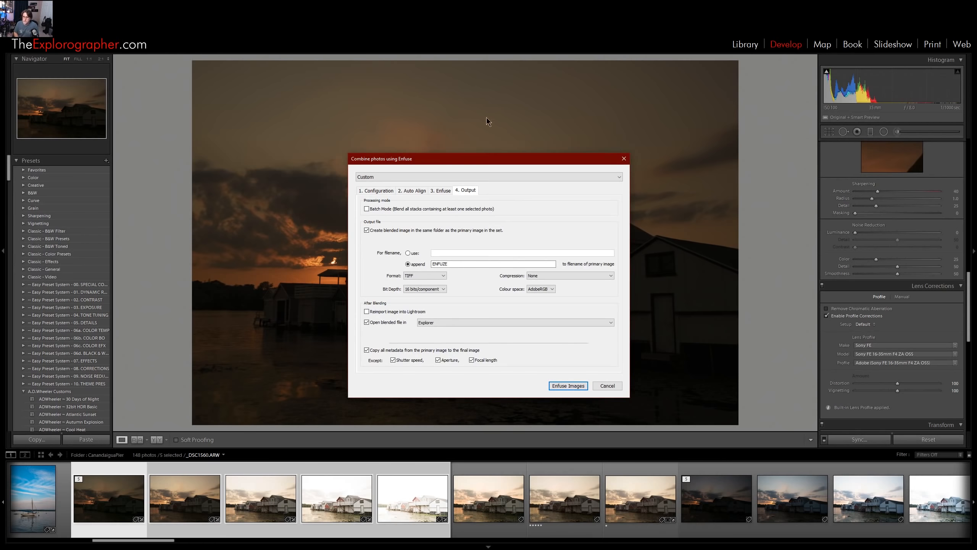
Review the Enfuse configuration, auto-align options and fusion weights for the exposure blend
{"action": "left_click_drag", "start_coordinate": [399, 160], "coordinate": [392, 147]}
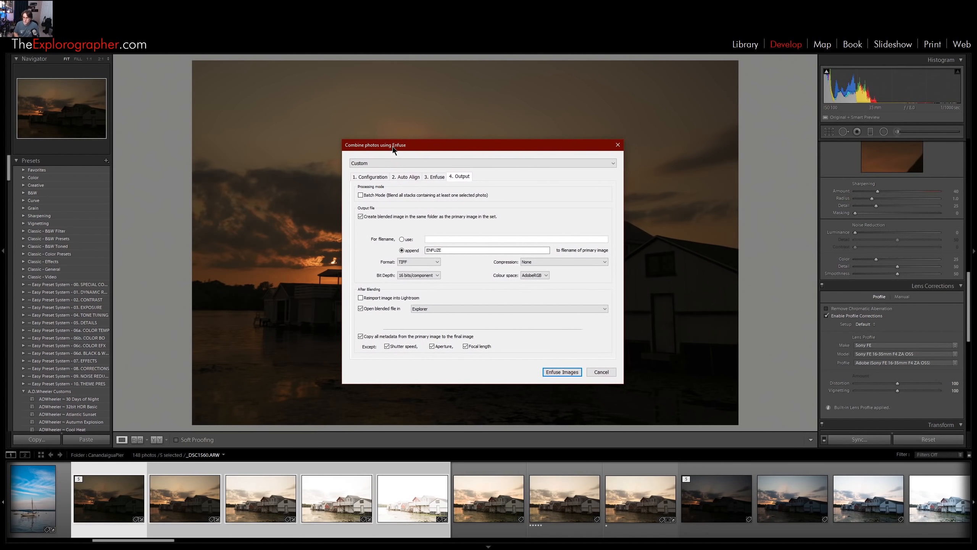
{"action": "left_click", "coordinate": [370, 177]}
{"action": "left_click", "coordinate": [403, 177]}
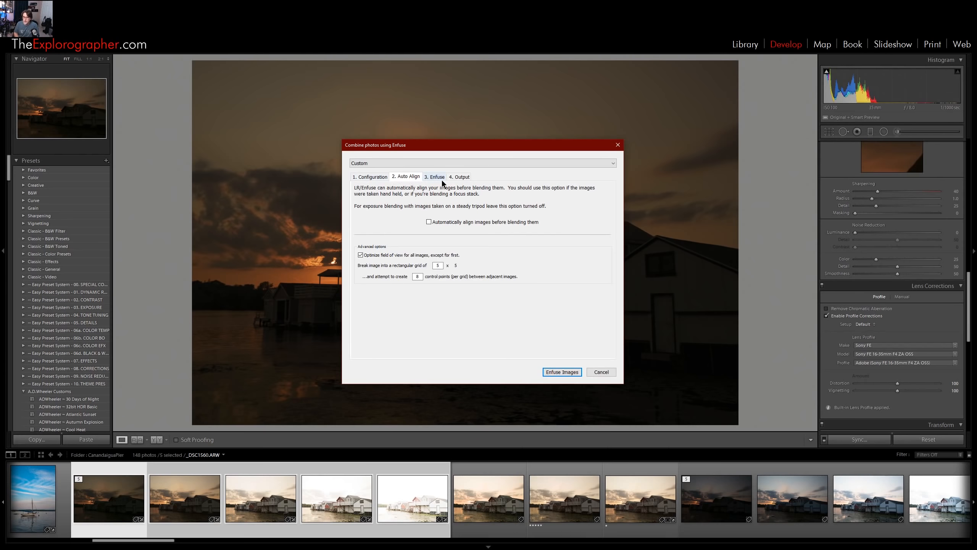
{"action": "left_click", "coordinate": [428, 177]}
{"action": "left_click", "coordinate": [404, 177]}
{"action": "left_click", "coordinate": [428, 177]}
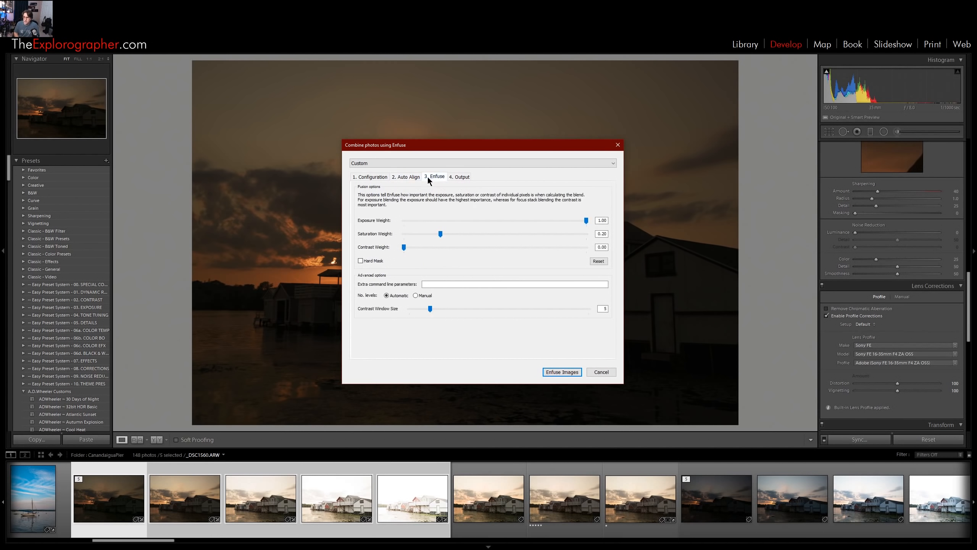
{"action": "left_click", "coordinate": [409, 178]}
{"action": "left_click", "coordinate": [431, 178]}
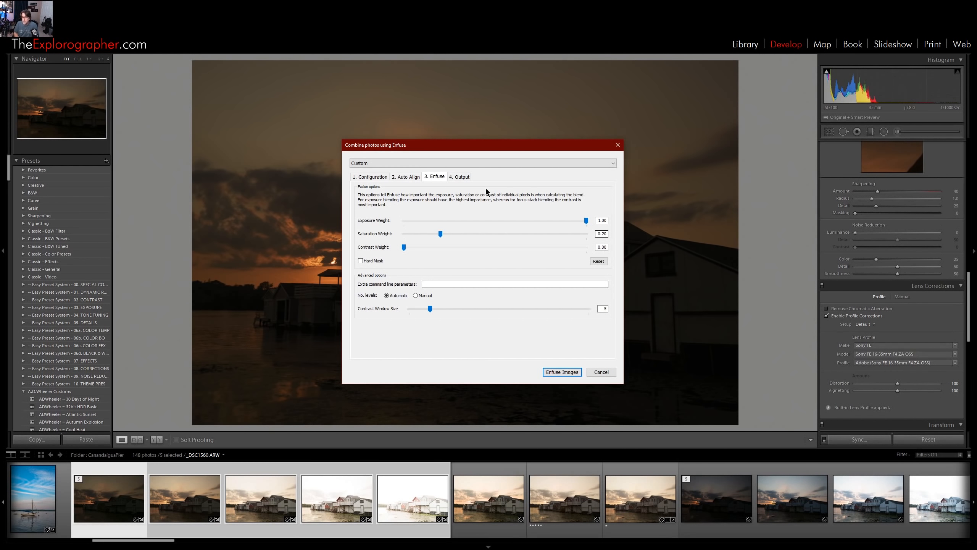
Set the blended TIFF's colour space to ProPhoto, keep 16 bits/component, and start enfusing the images
{"action": "left_click", "coordinate": [454, 177]}
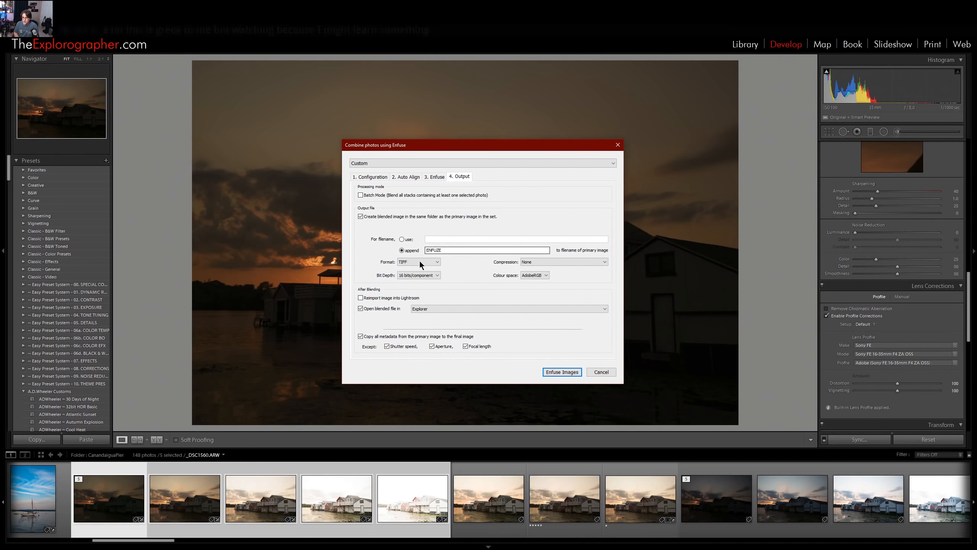
{"action": "left_click", "coordinate": [423, 275]}
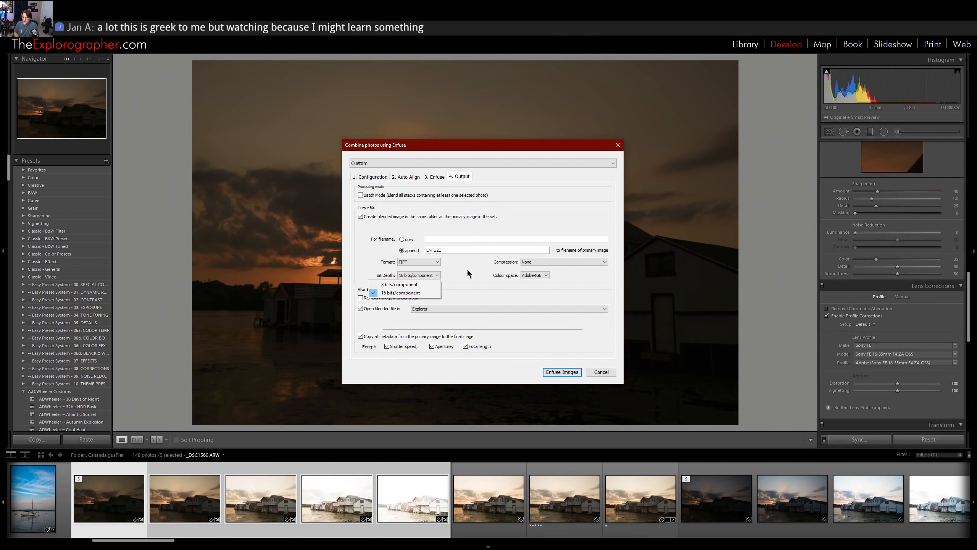
{"action": "left_click", "coordinate": [539, 275]}
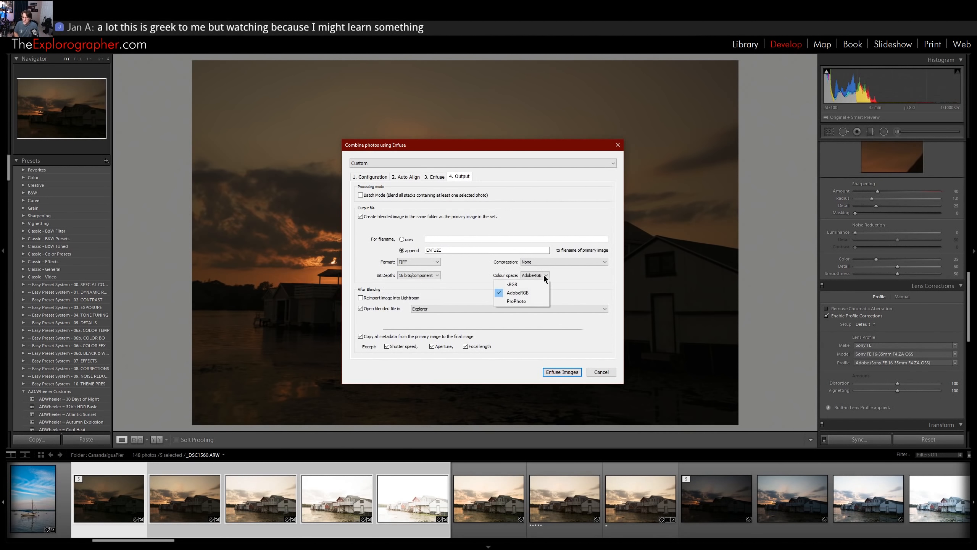
{"action": "left_click", "coordinate": [528, 302]}
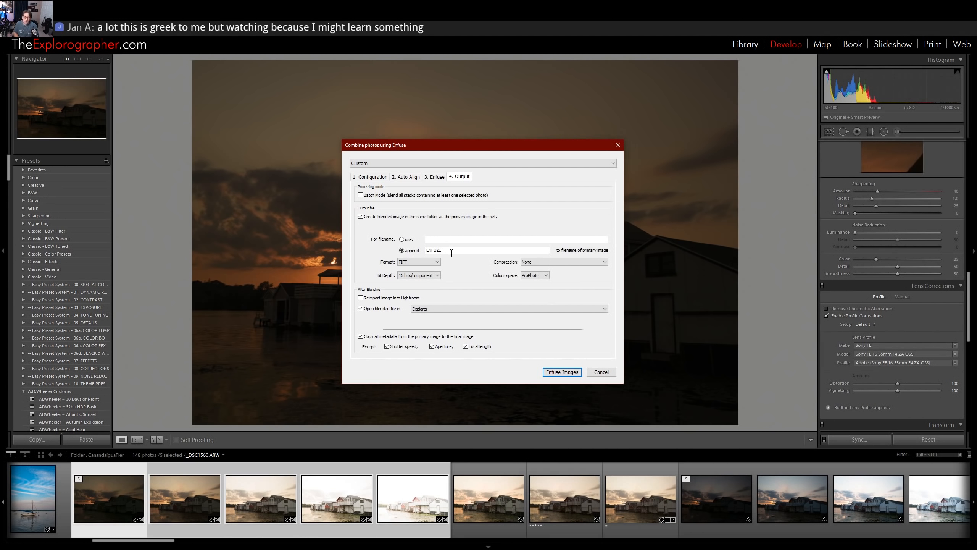
{"action": "left_click", "coordinate": [564, 371]}
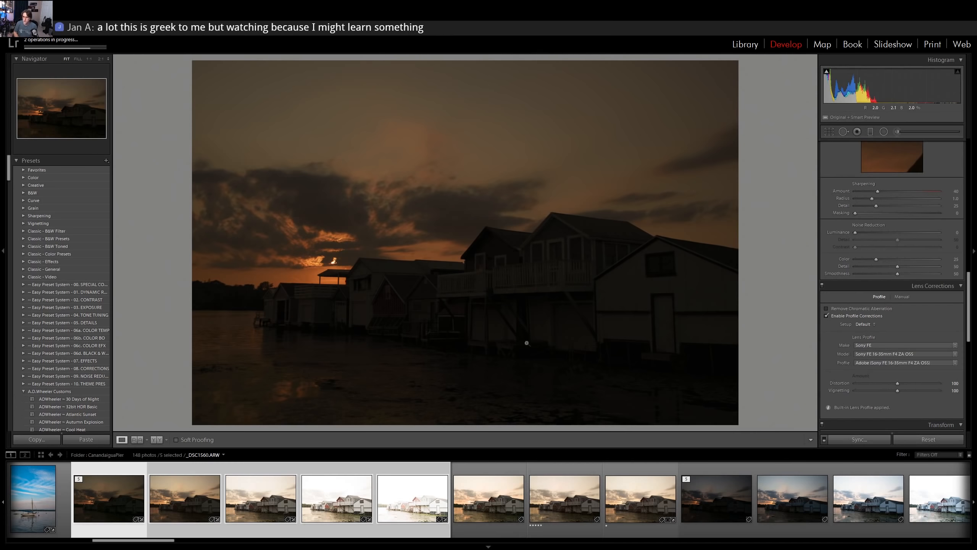
Rate _DSC1560_1_2_3_4.tif five stars and return to the Library thumbnail grid
{"action": "left_click", "coordinate": [502, 509]}
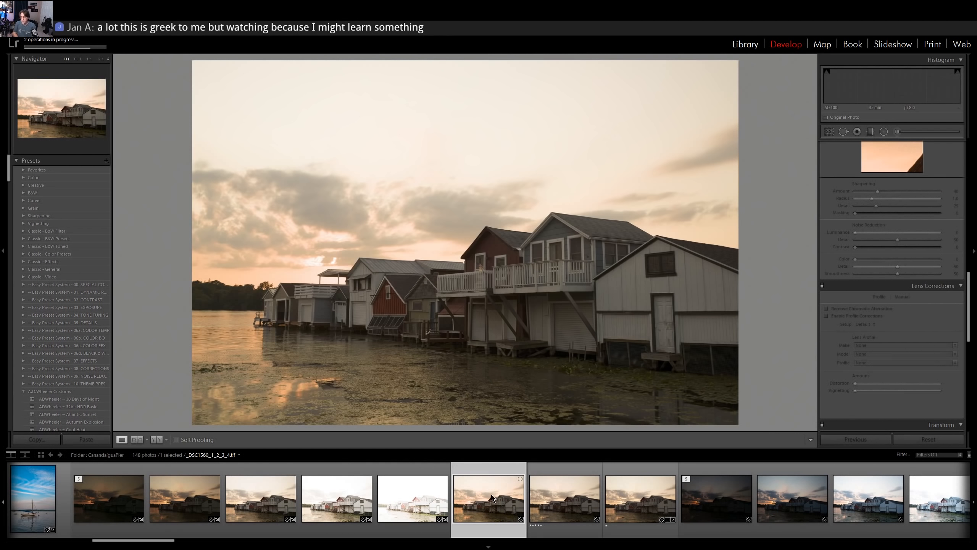
{"action": "key", "text": "5"}
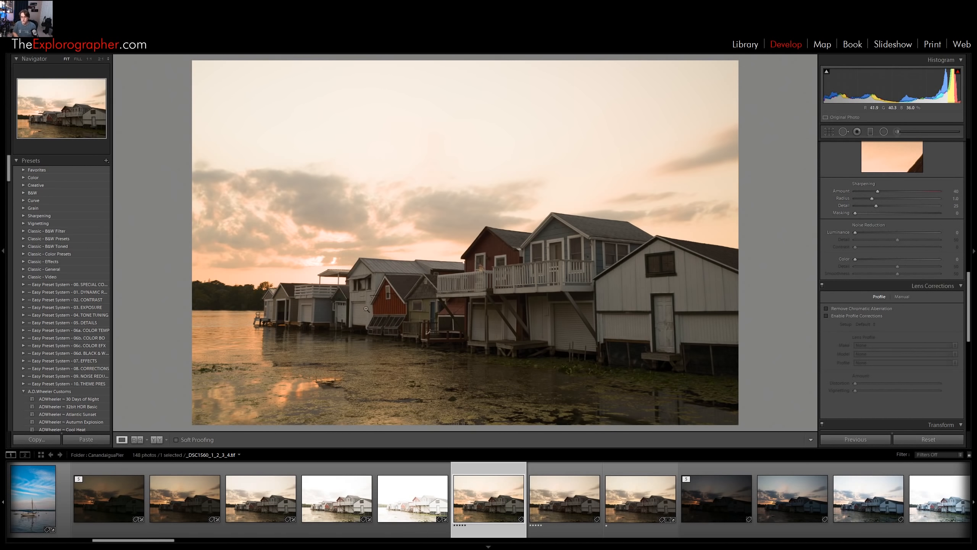
{"action": "left_click", "coordinate": [746, 44]}
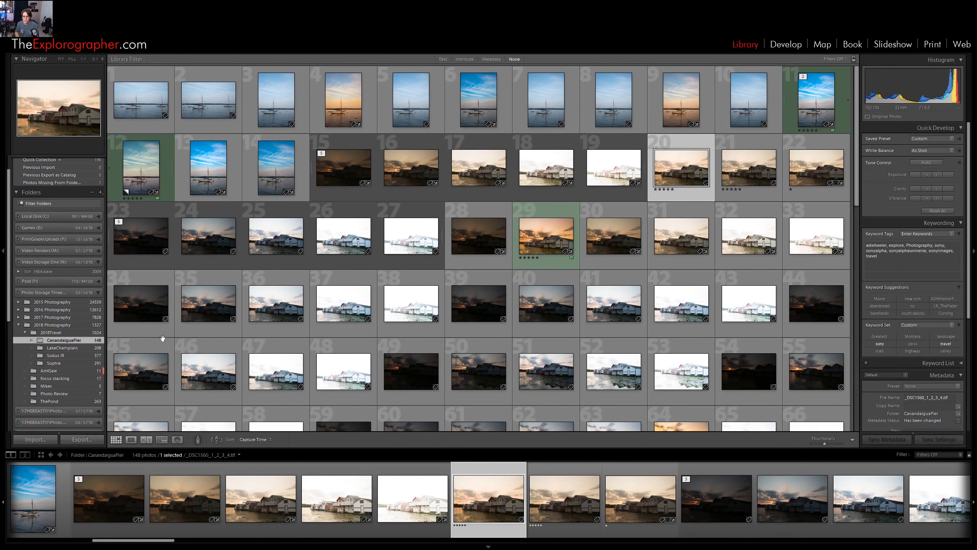
Synchronize the CanandaiguaPier folder, import the new _DSC1560ENFUZE.tif in place, and show the folder's photos again
{"action": "right_click", "coordinate": [77, 341]}
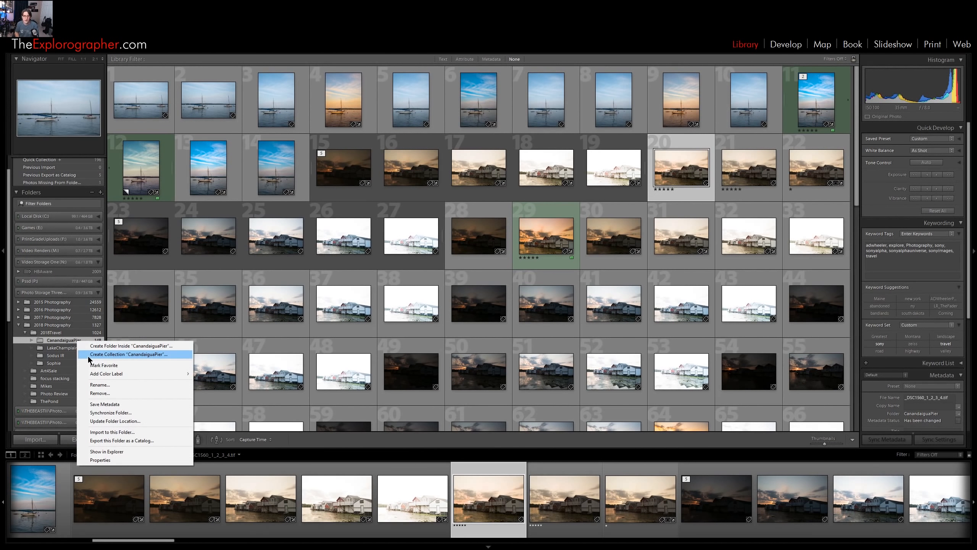
{"action": "left_click", "coordinate": [127, 412]}
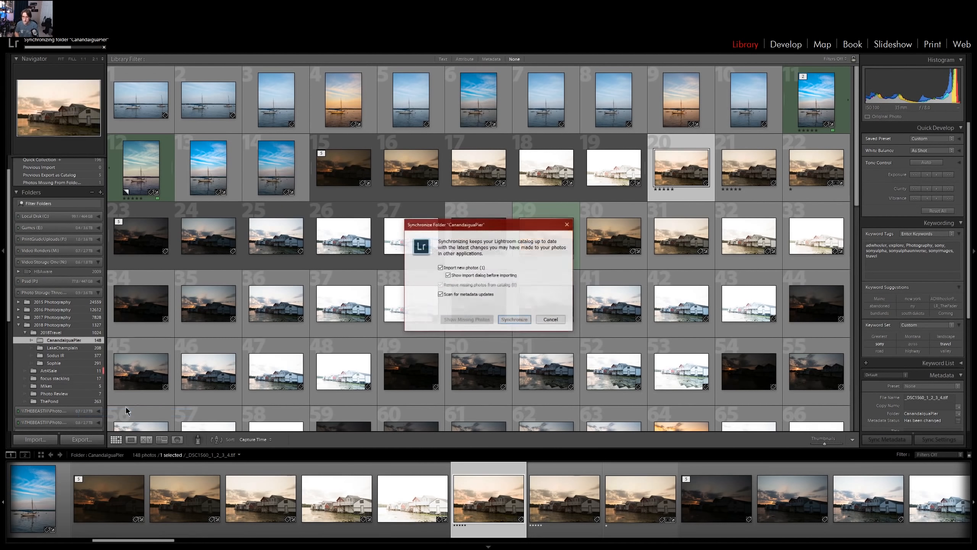
{"action": "left_click", "coordinate": [509, 320]}
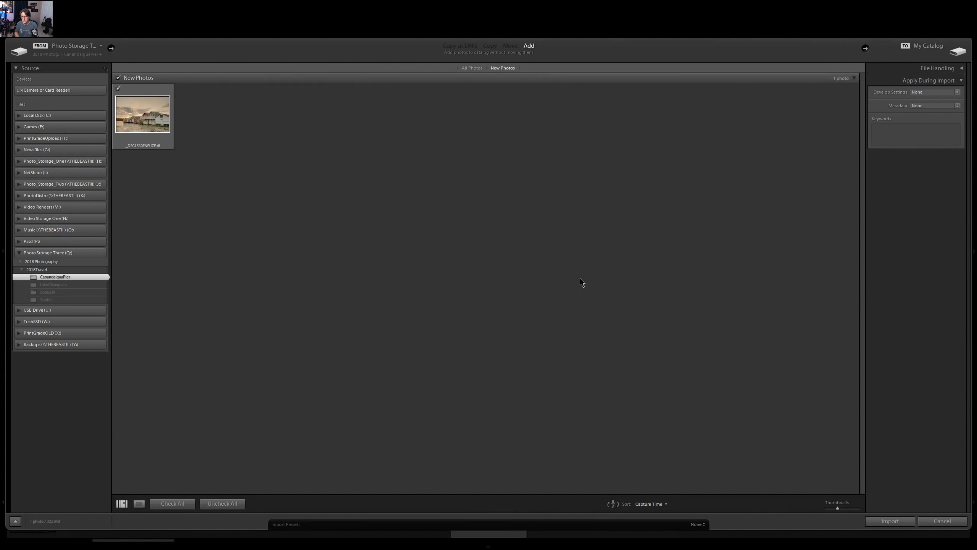
{"action": "left_click", "coordinate": [890, 519]}
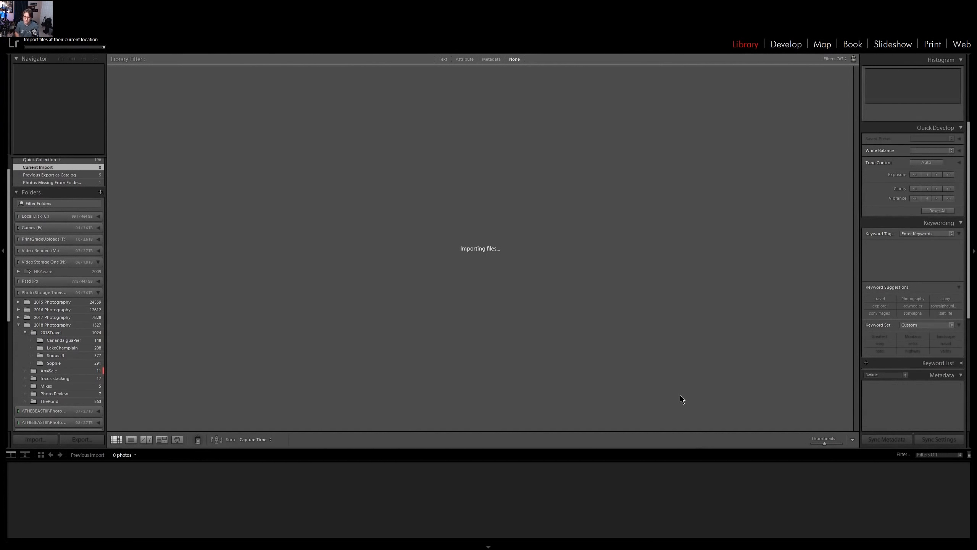
{"action": "left_click", "coordinate": [66, 341]}
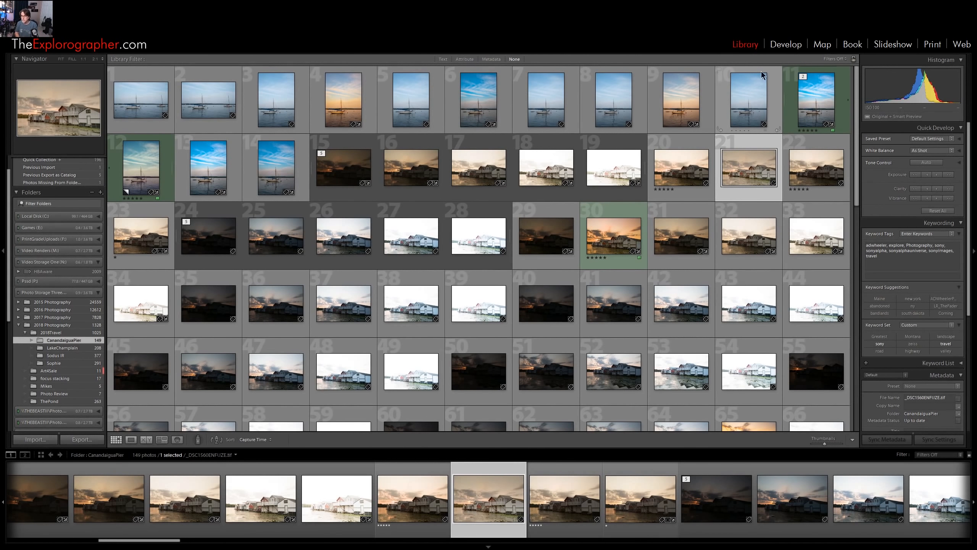
Compare _DSC1560ENFUZE.tif with _DSC1560_1_2_3_4.tif in Develop, finishing on the Enfuse blend
{"action": "left_click", "coordinate": [781, 45]}
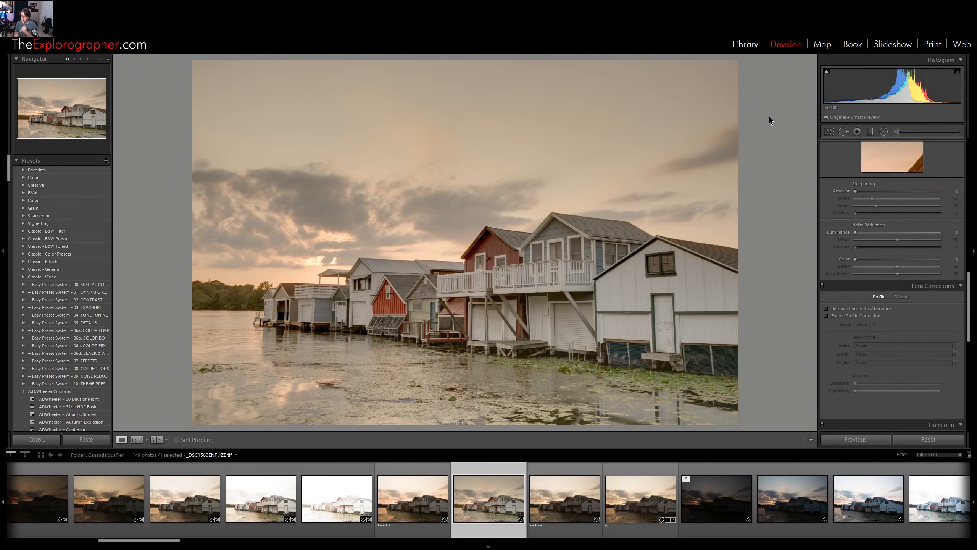
{"action": "left_click", "coordinate": [417, 505]}
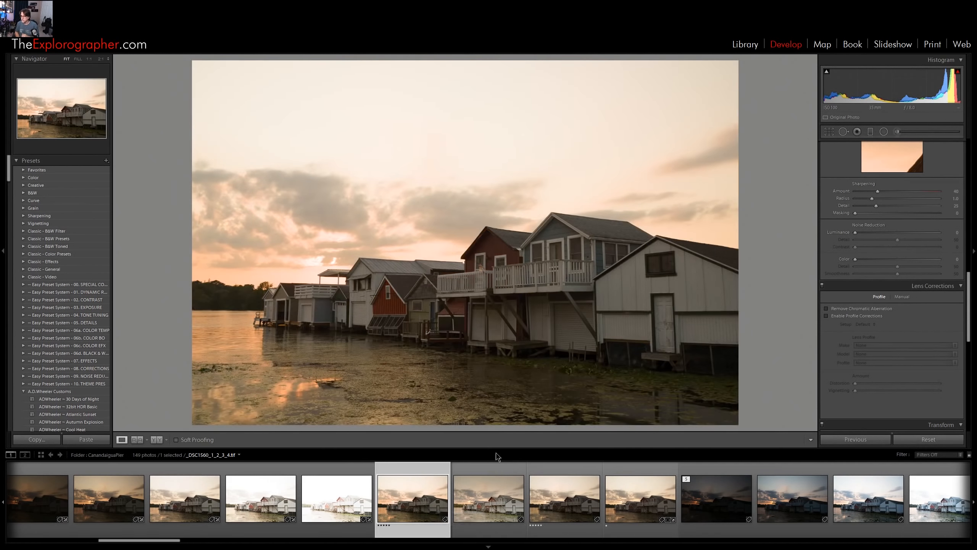
{"action": "left_click", "coordinate": [502, 507]}
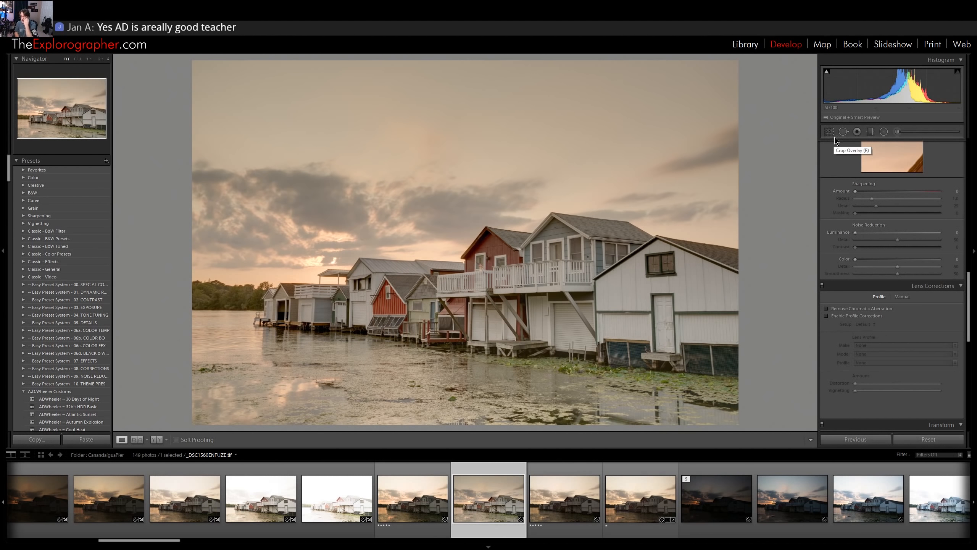
Locate _DSC1560ENFUZE.tif in Explorer and check its file size in the file properties
{"action": "right_click", "coordinate": [487, 509]}
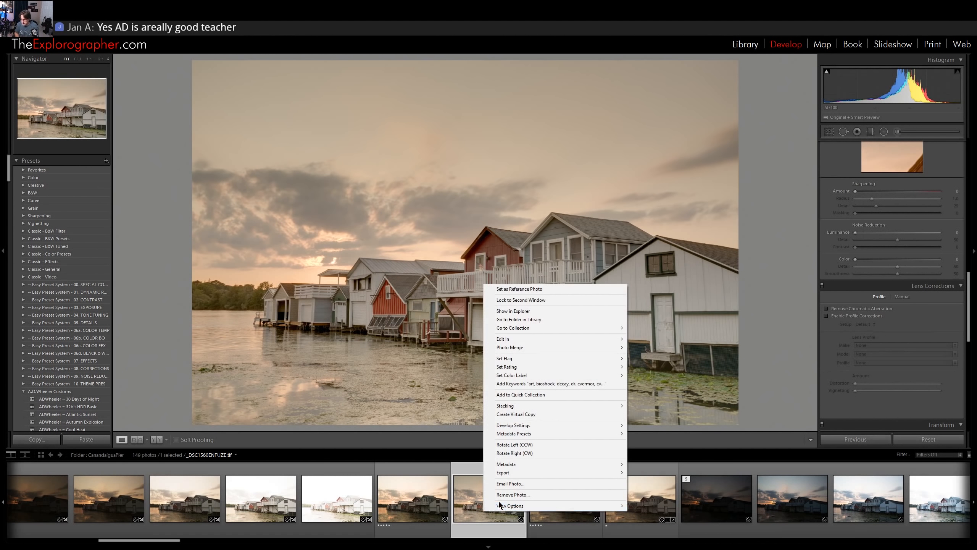
{"action": "left_click", "coordinate": [548, 315]}
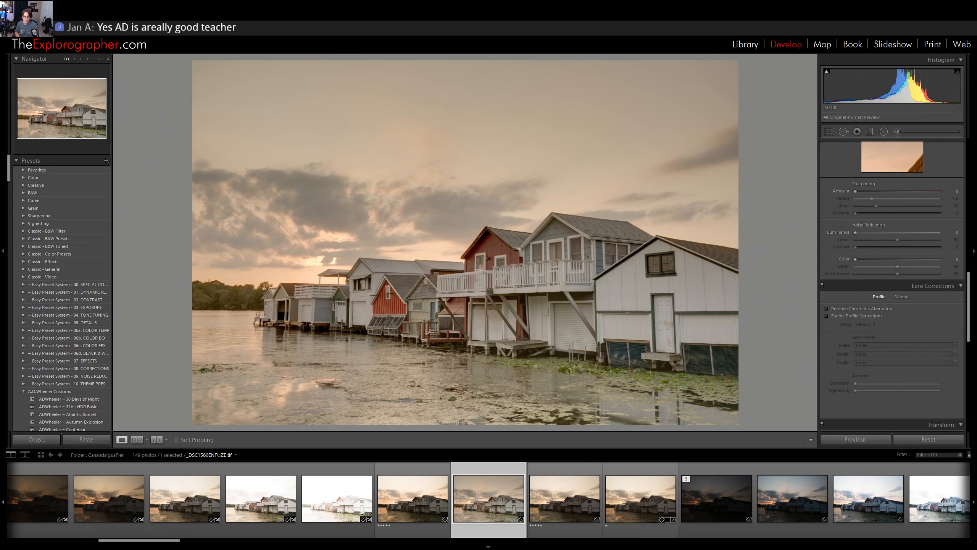
{"action": "left_click_drag", "start_coordinate": [425, 179], "coordinate": [583, 111]}
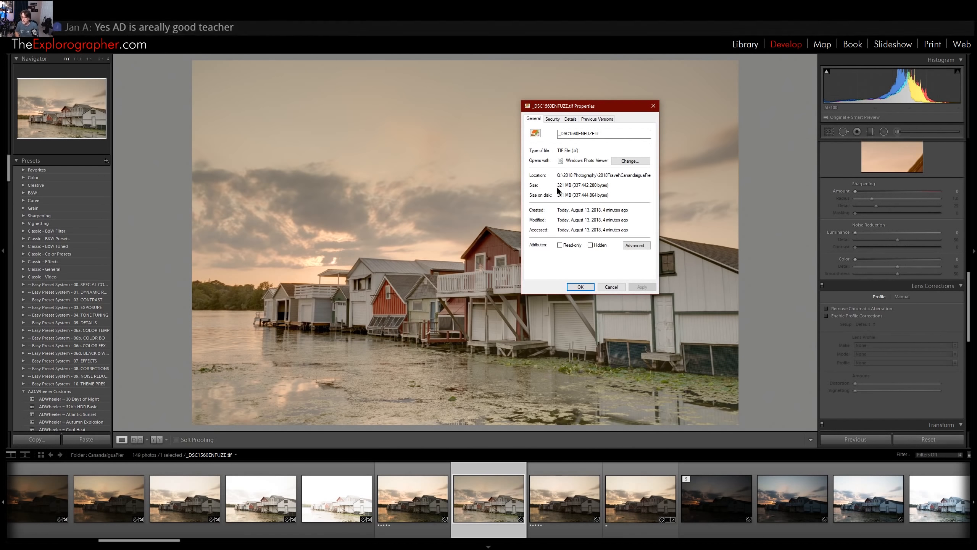
{"action": "left_click_drag", "start_coordinate": [557, 185], "coordinate": [574, 185]}
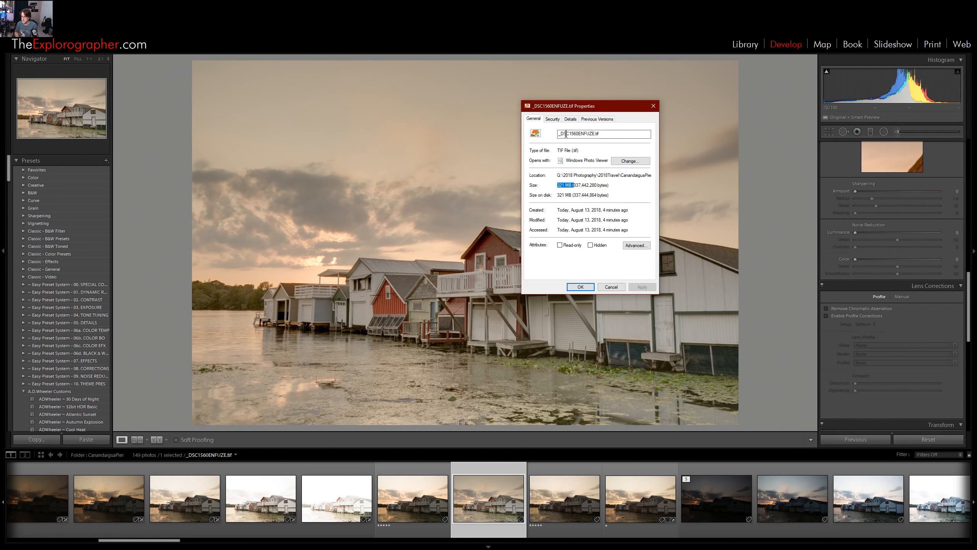
Examine the bit depth and resolution details of _DSC1560ENFUZE.tif, and close its file properties
{"action": "left_click", "coordinate": [569, 119]}
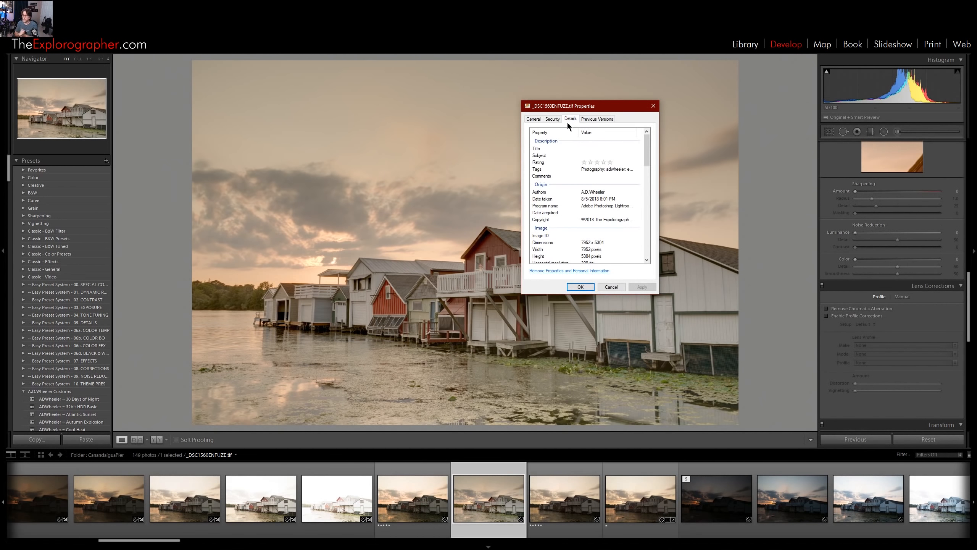
{"action": "scroll", "coordinate": [602, 216], "scroll_direction": "down", "scroll_amount": 2}
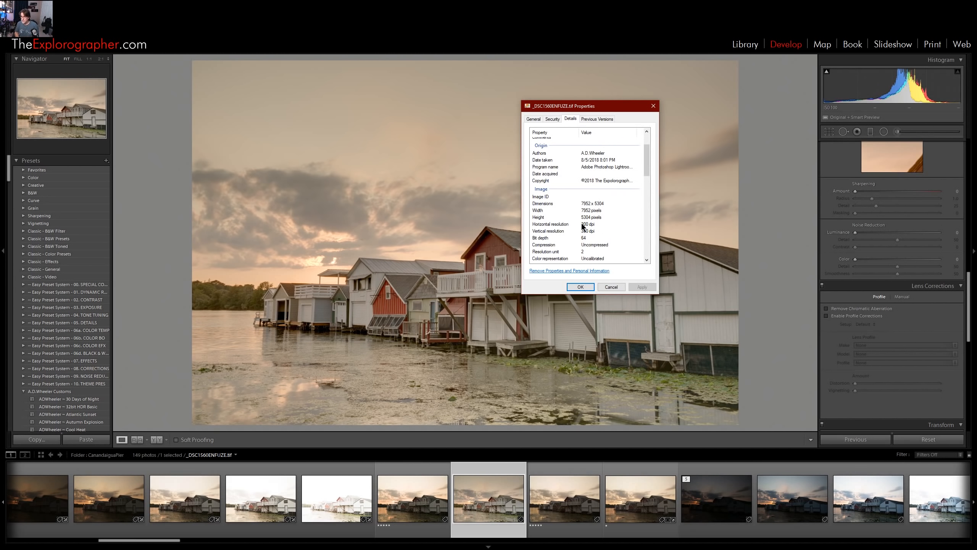
{"action": "left_click", "coordinate": [581, 239]}
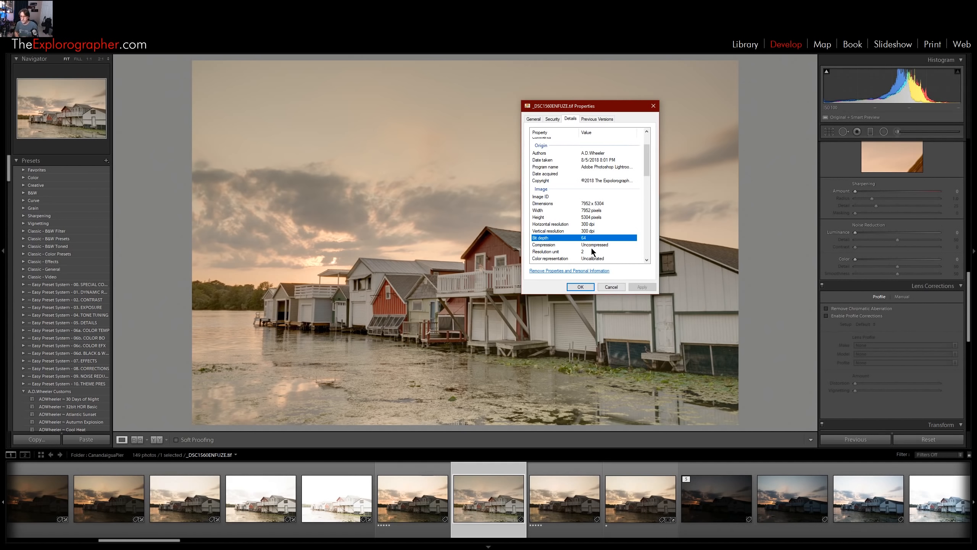
{"action": "left_click", "coordinate": [586, 251]}
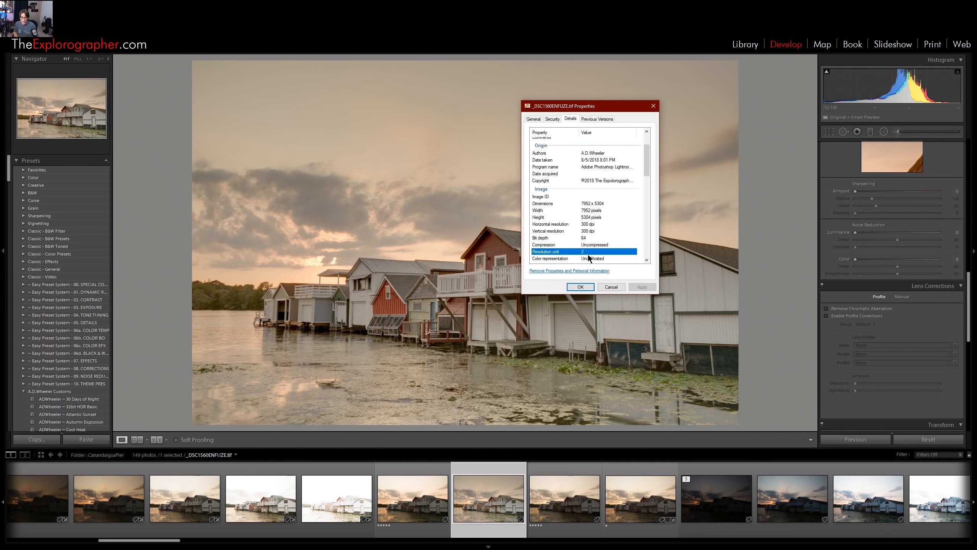
{"action": "left_click", "coordinate": [585, 286]}
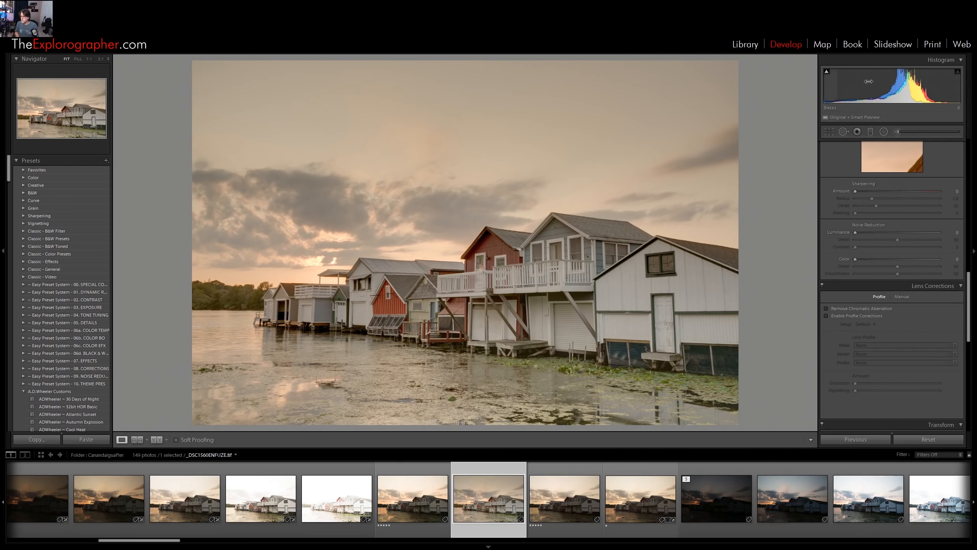
Lower the tone curve's Shadows to -33 and apply the Medium Contrast point curve to _DSC1560ENFUZE.tif
{"action": "scroll", "coordinate": [891, 220], "scroll_direction": "up", "scroll_amount": 4}
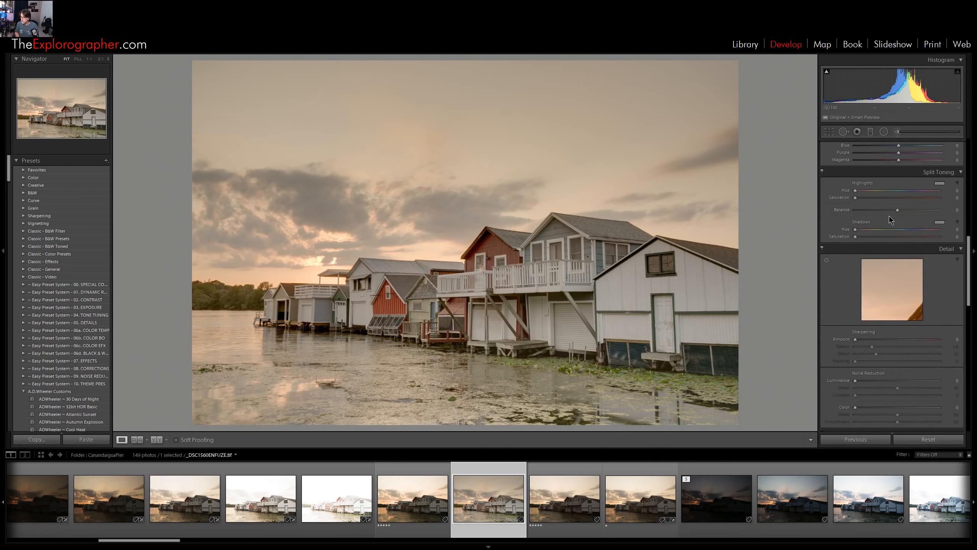
{"action": "scroll", "coordinate": [892, 221], "scroll_direction": "up", "scroll_amount": 10}
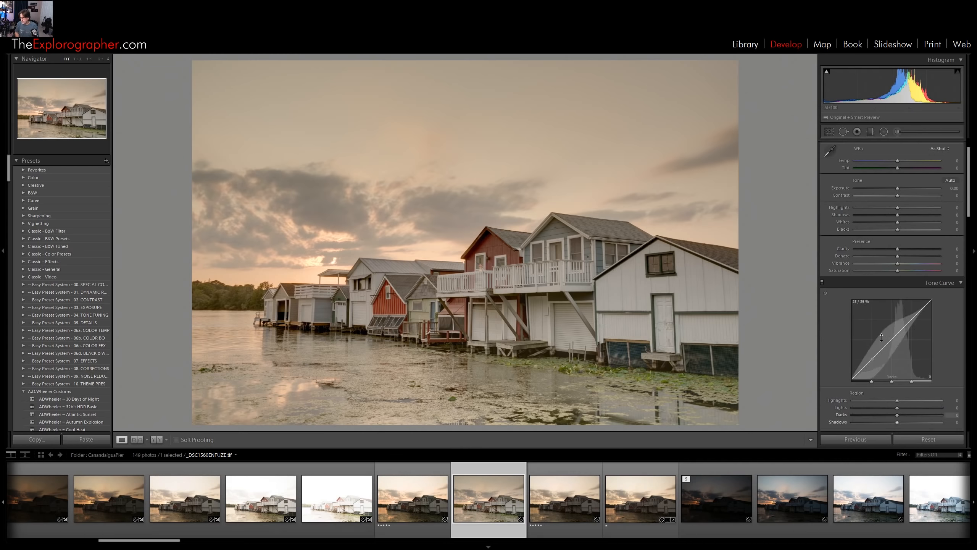
{"action": "scroll", "coordinate": [882, 338], "scroll_direction": "down", "scroll_amount": 2}
{"action": "left_click_drag", "start_coordinate": [869, 290], "coordinate": [869, 291]}
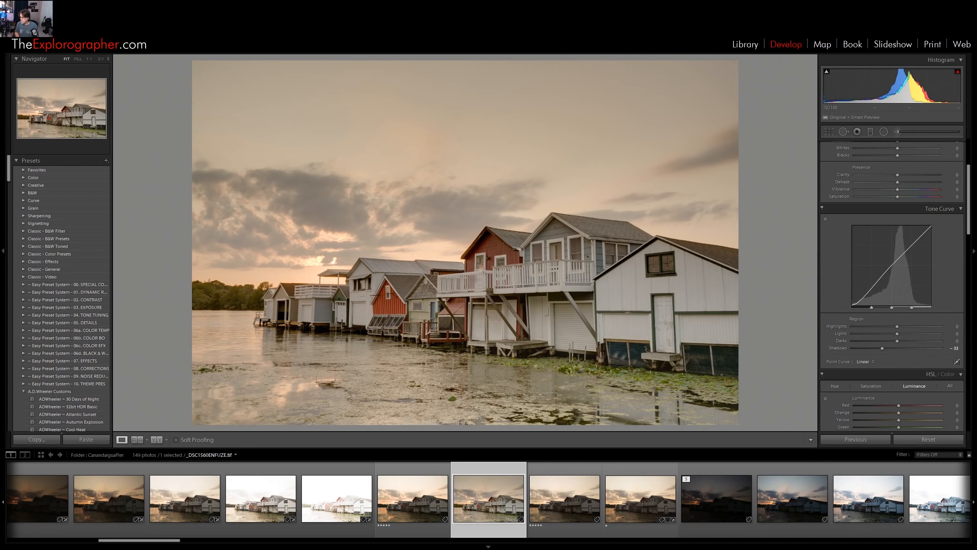
{"action": "left_click", "coordinate": [958, 362]}
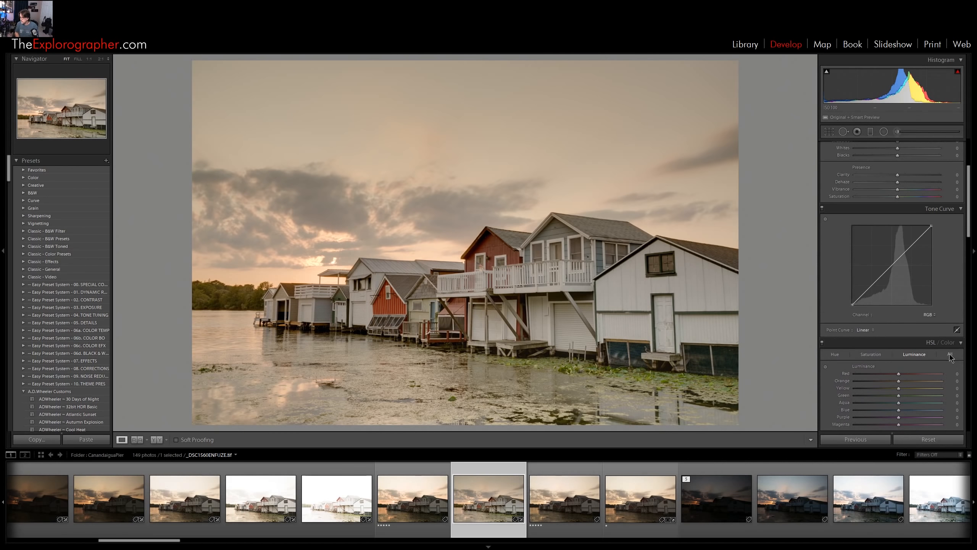
{"action": "left_click", "coordinate": [957, 330]}
{"action": "left_click", "coordinate": [874, 361]}
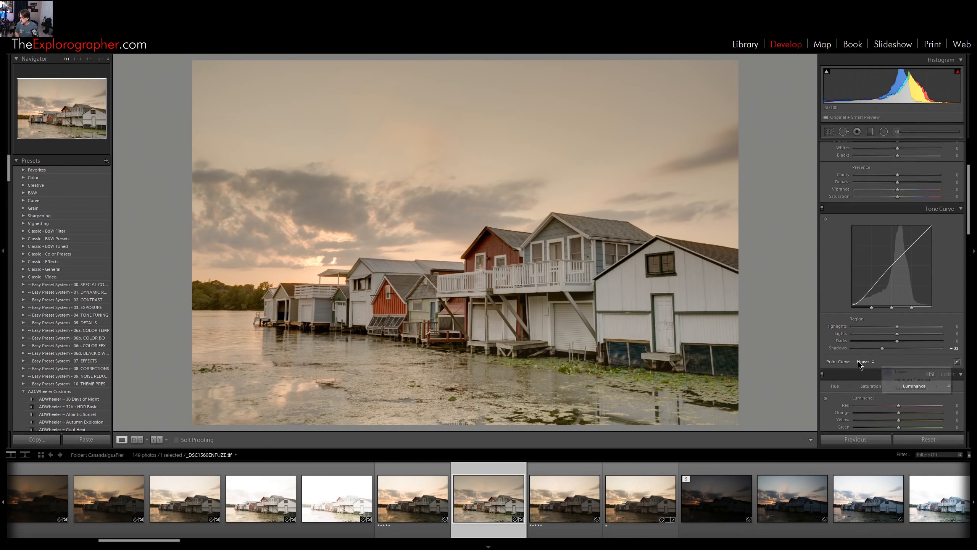
{"action": "left_click", "coordinate": [922, 382]}
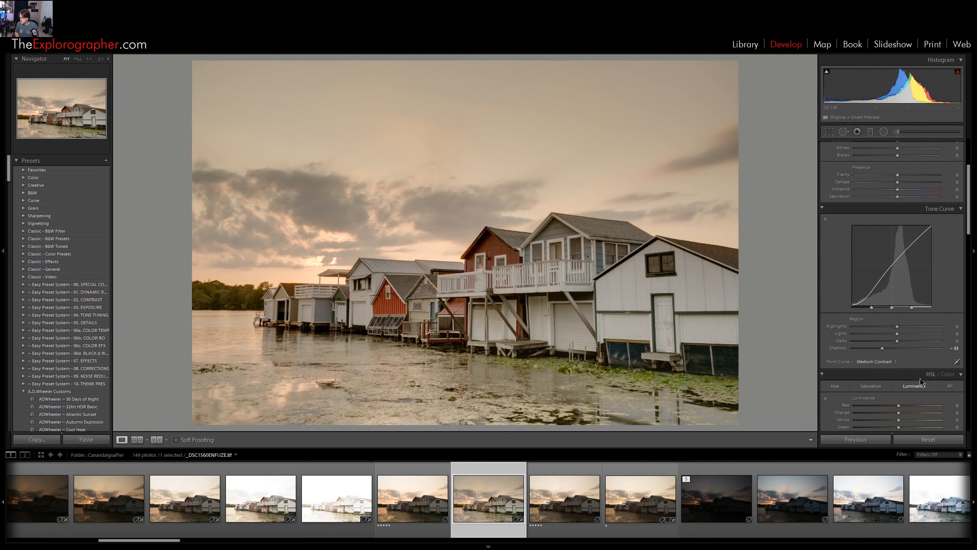
Set the tone curve's Lights to +27 and Shadows to -9, and reduce the overall exposure of the Enfuse blend
{"action": "left_click_drag", "start_coordinate": [905, 260], "coordinate": [906, 244]}
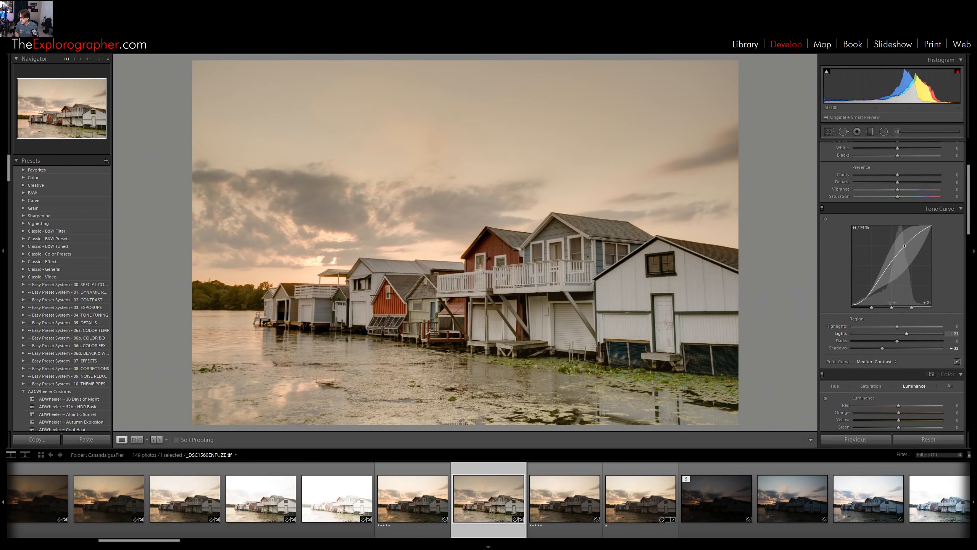
{"action": "left_click_drag", "start_coordinate": [867, 303], "coordinate": [867, 293]}
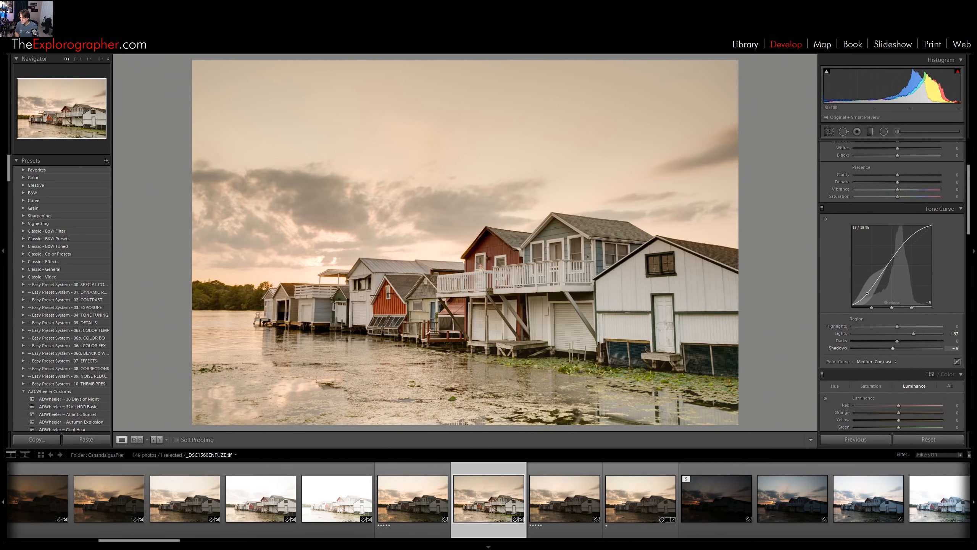
{"action": "left_click_drag", "start_coordinate": [910, 235], "coordinate": [910, 239]}
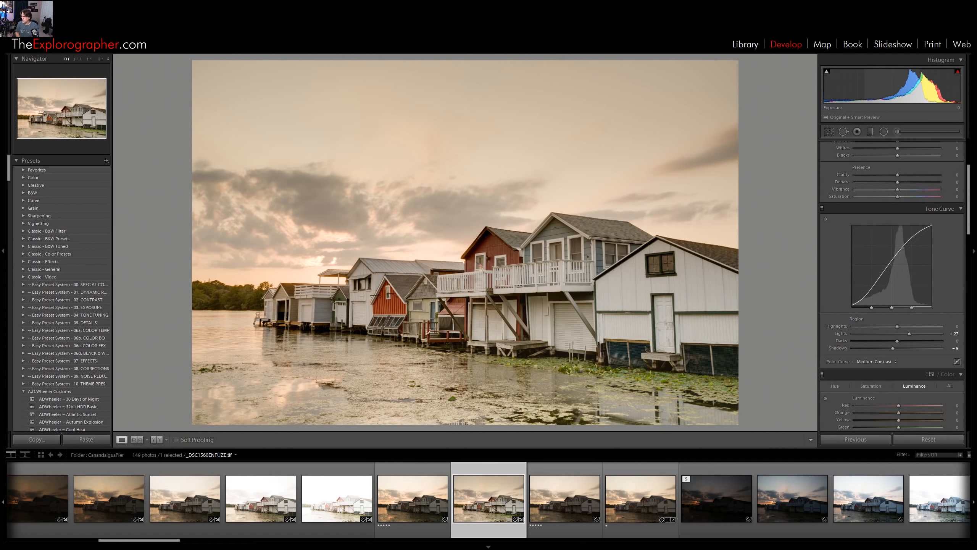
{"action": "left_click_drag", "start_coordinate": [892, 86], "coordinate": [875, 87]}
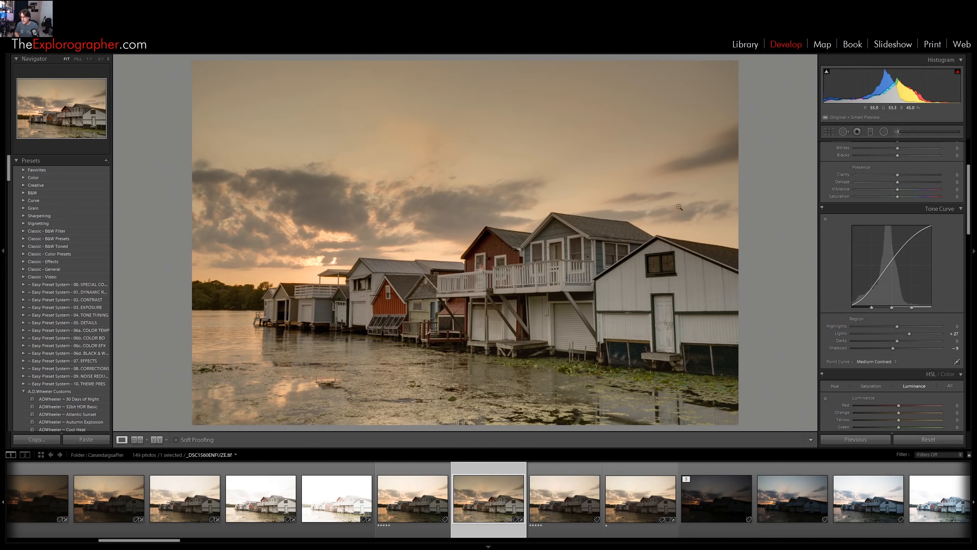
Raise the Enfuse blend's sharpening Amount to about 39, judging the far boathouses at 1:1
{"action": "left_click", "coordinate": [383, 334]}
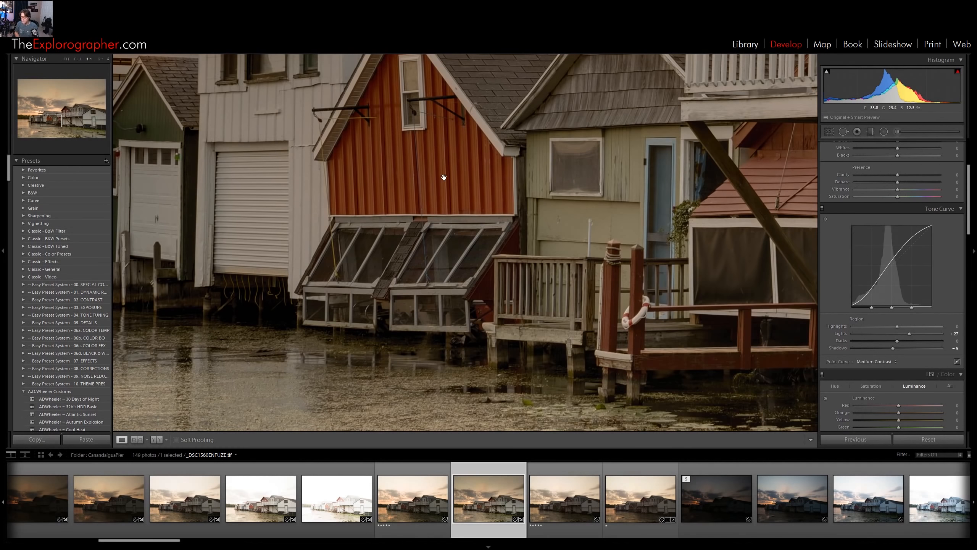
{"action": "left_click_drag", "start_coordinate": [444, 177], "coordinate": [596, 223]}
{"action": "left_click_drag", "start_coordinate": [442, 223], "coordinate": [596, 235]}
{"action": "left_click_drag", "start_coordinate": [462, 239], "coordinate": [623, 247]}
{"action": "left_click_drag", "start_coordinate": [416, 243], "coordinate": [557, 244]}
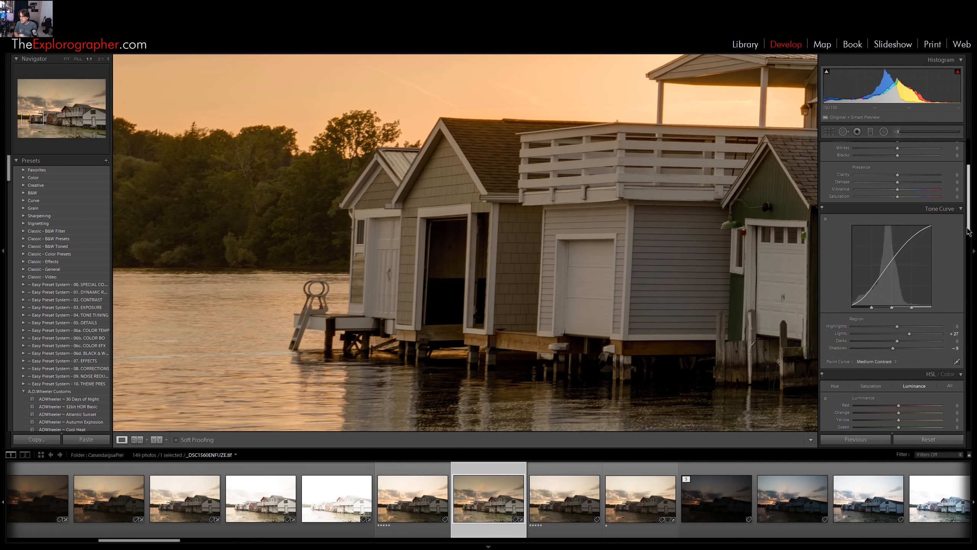
{"action": "left_click_drag", "start_coordinate": [969, 231], "coordinate": [972, 299]}
{"action": "left_click", "coordinate": [874, 343]}
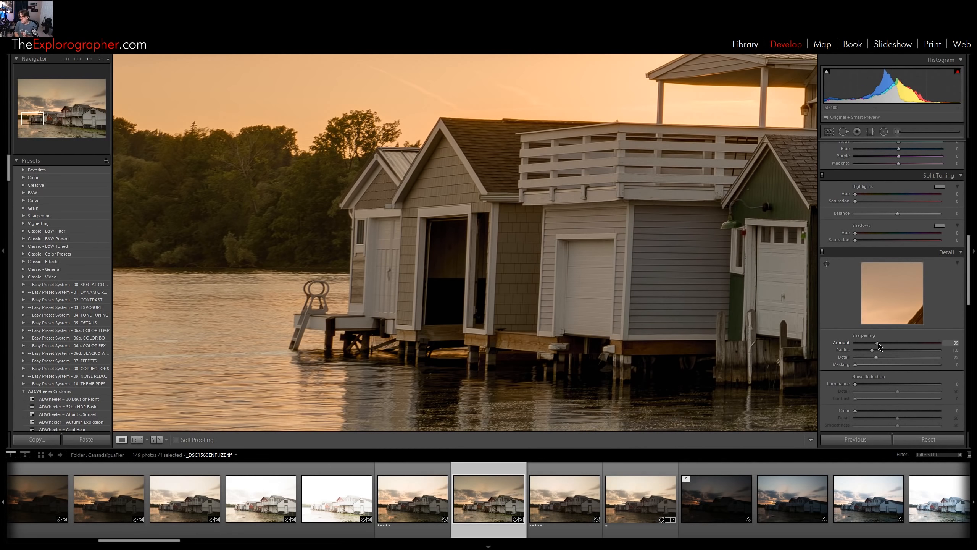
{"action": "left_click_drag", "start_coordinate": [879, 346], "coordinate": [879, 346]}
Inspect the far boathouses and trees in _DSC1560_1_2_3_4.tif at 1:1 and 2:1 for comparison
{"action": "left_click", "coordinate": [415, 500]}
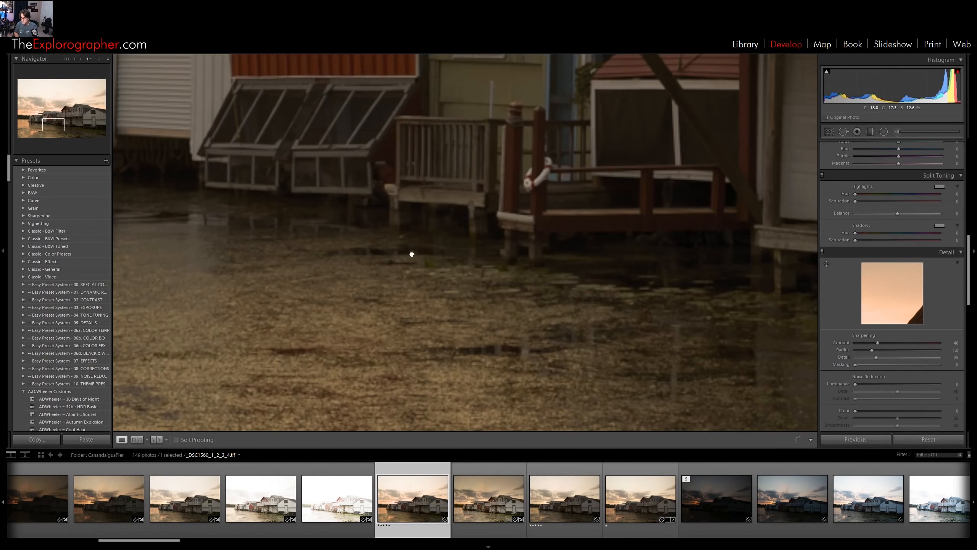
{"action": "left_click_drag", "start_coordinate": [410, 253], "coordinate": [651, 266]}
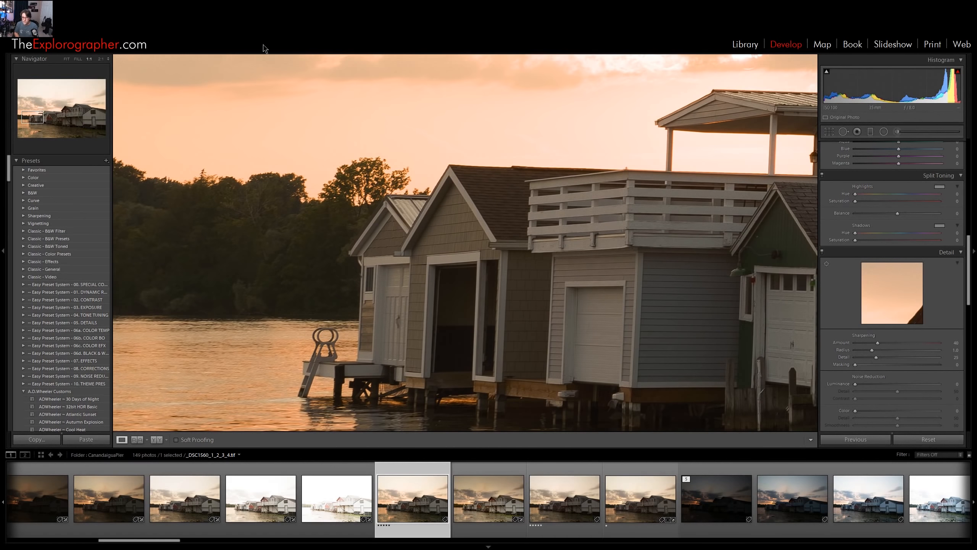
{"action": "left_click", "coordinate": [101, 60]}
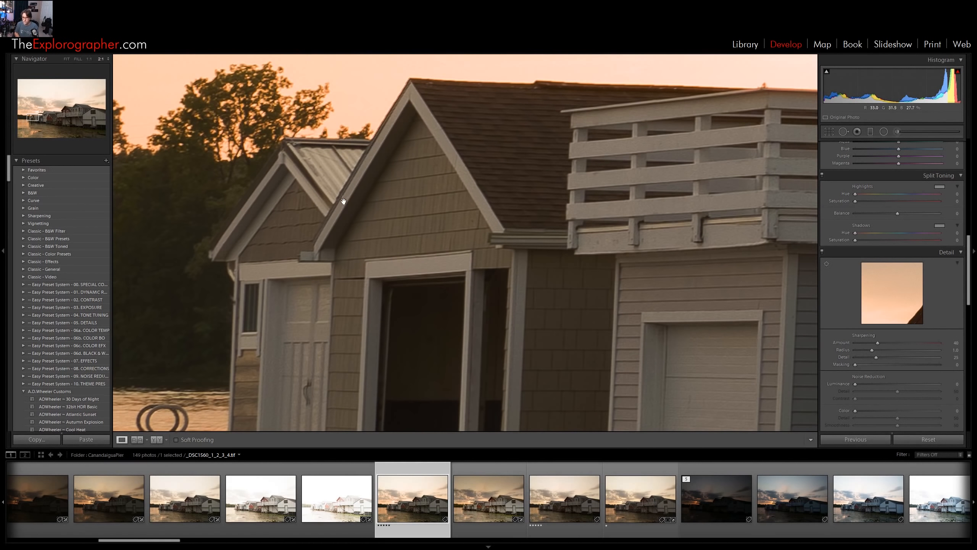
{"action": "left_click_drag", "start_coordinate": [417, 218], "coordinate": [471, 241]}
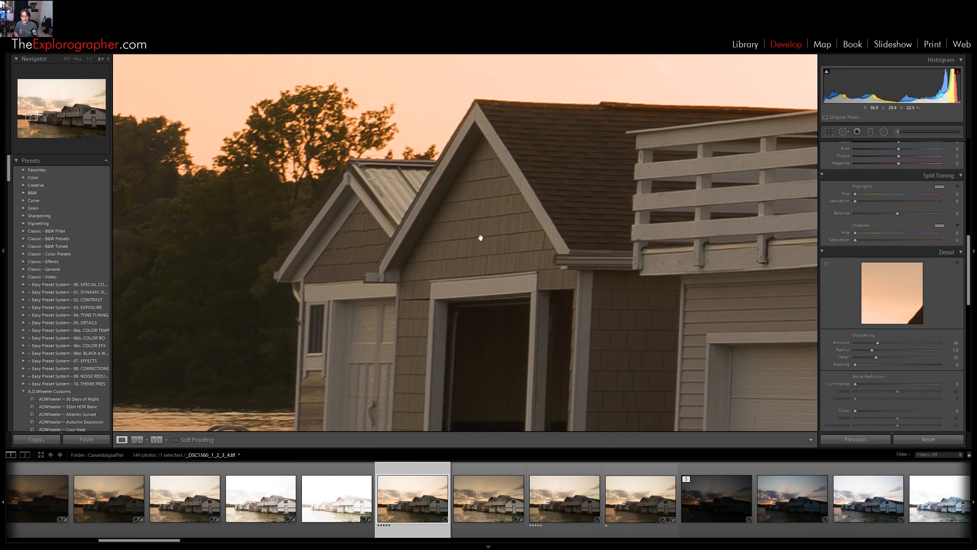
{"action": "left_click_drag", "start_coordinate": [411, 188], "coordinate": [607, 273]}
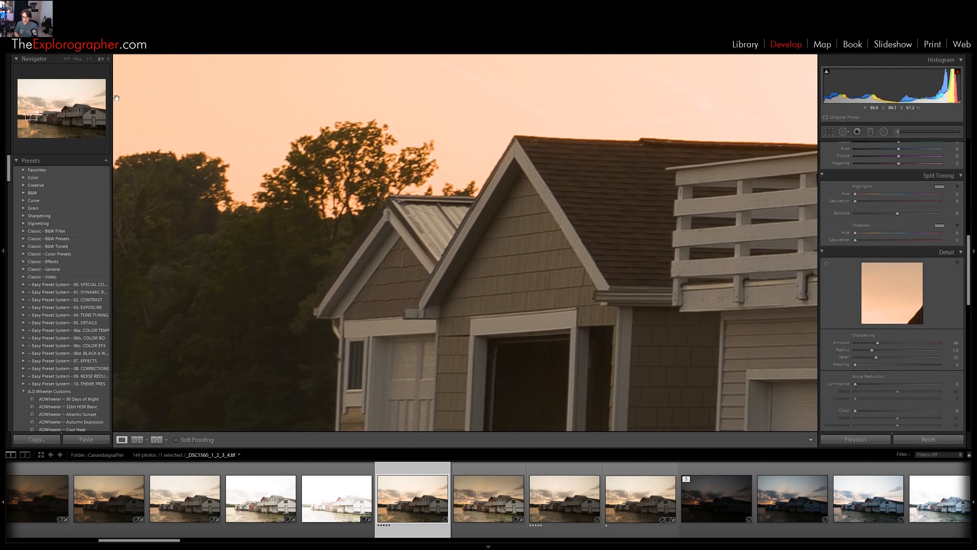
Compare the far boathouses and trees in _DSC1560_1_2_3_4.tif and the Enfuse blend at 1:1
{"action": "left_click", "coordinate": [89, 58]}
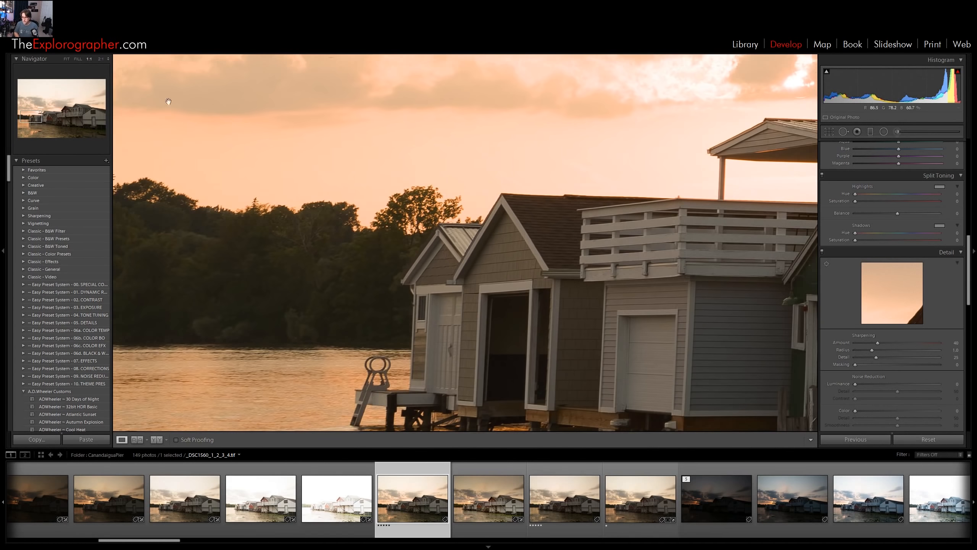
{"action": "left_click_drag", "start_coordinate": [546, 233], "coordinate": [508, 197]}
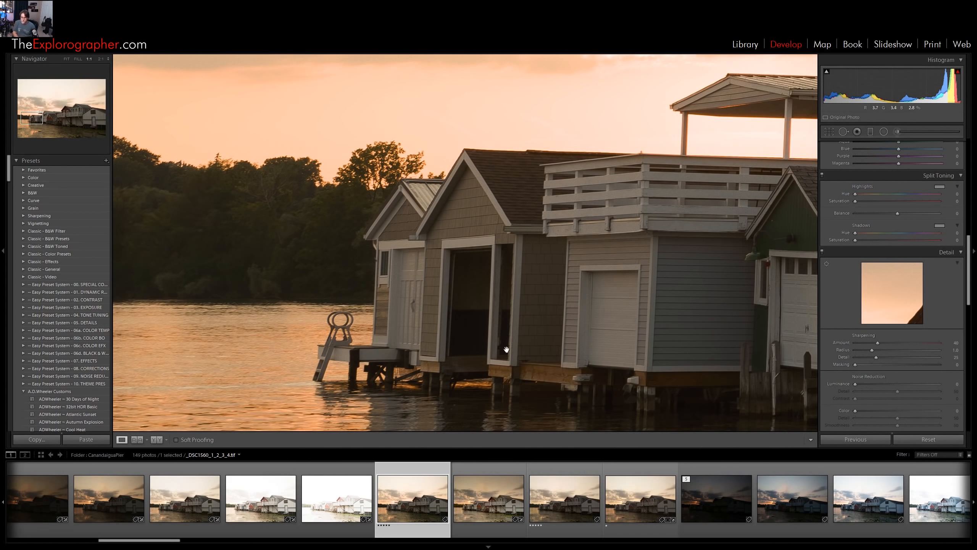
{"action": "left_click", "coordinate": [481, 499]}
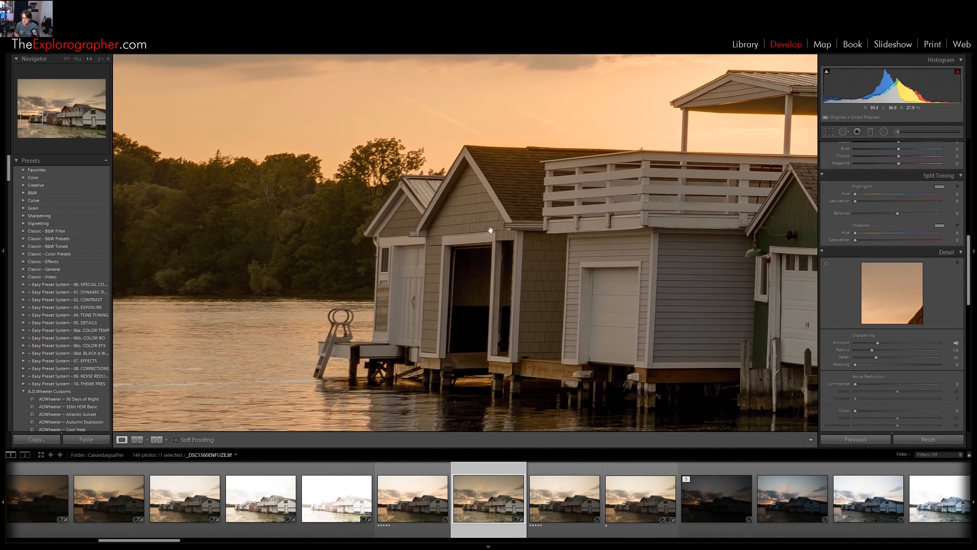
{"action": "left_click", "coordinate": [422, 502]}
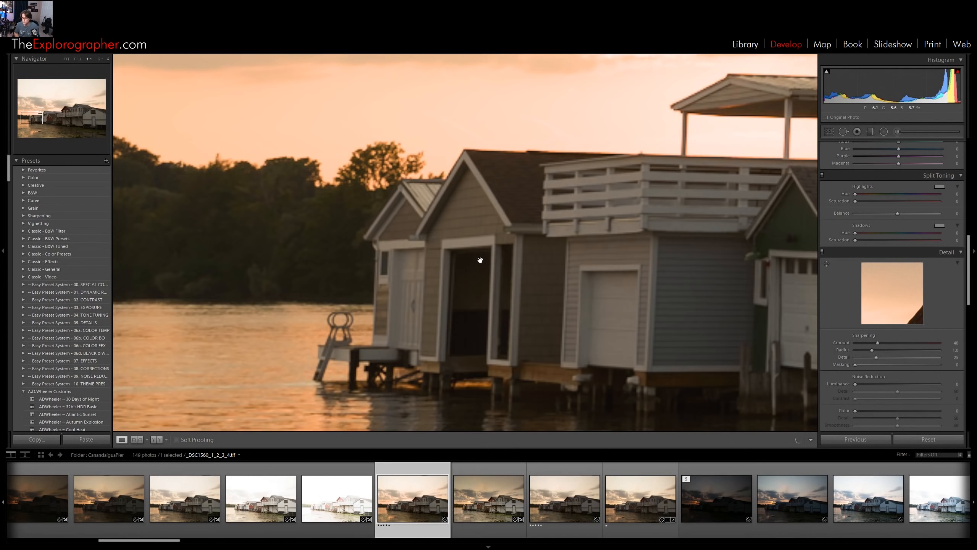
{"action": "left_click", "coordinate": [482, 261]}
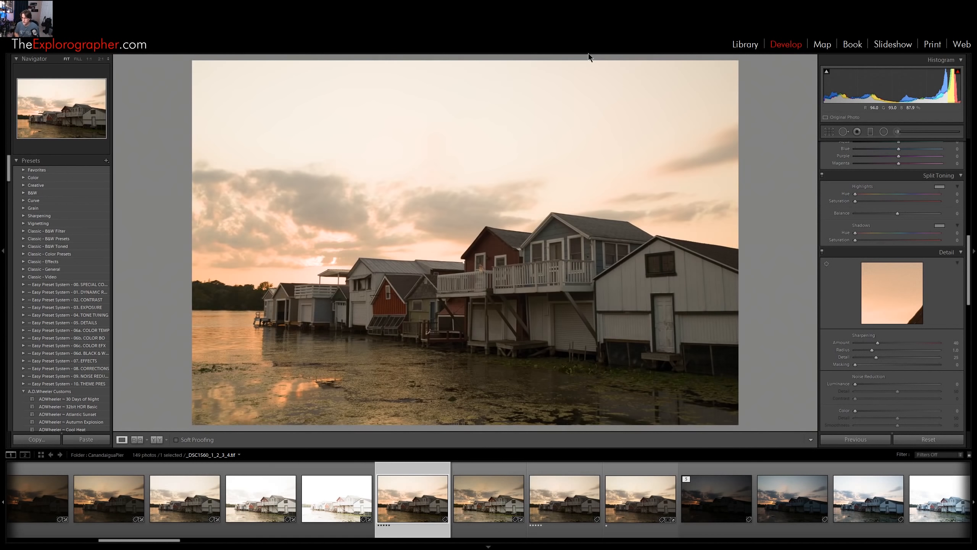
Lower Highlights to -100 and lift the Shadows of _DSC1560_1_2_3_4.tif, comparing the whole image with the Enfuse blend
{"action": "left_click_drag", "start_coordinate": [933, 81], "coordinate": [893, 81]}
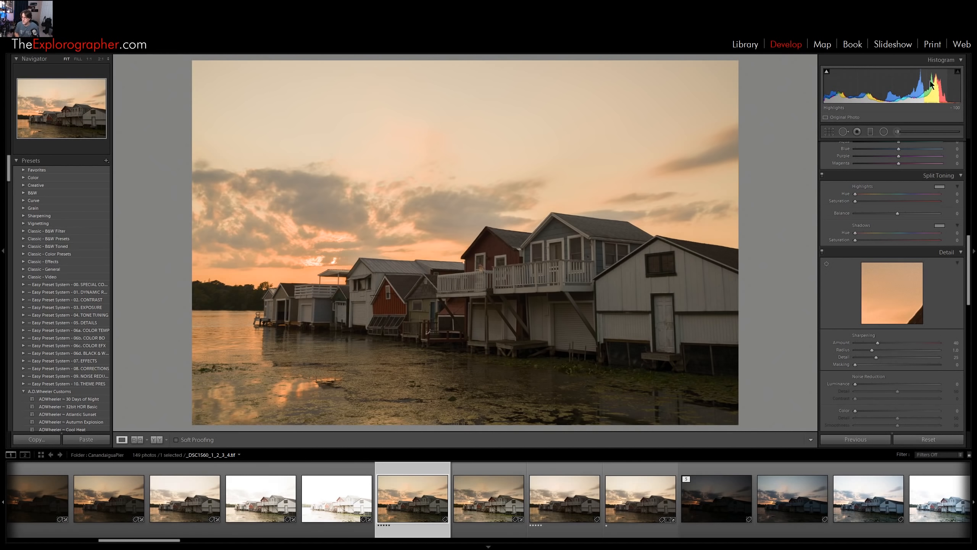
{"action": "mouse_move", "coordinate": [871, 84]}
{"action": "left_mouse_down"}
{"action": "mouse_move", "coordinate": [900, 85]}
{"action": "mouse_move", "coordinate": [886, 85]}
{"action": "left_mouse_up"}
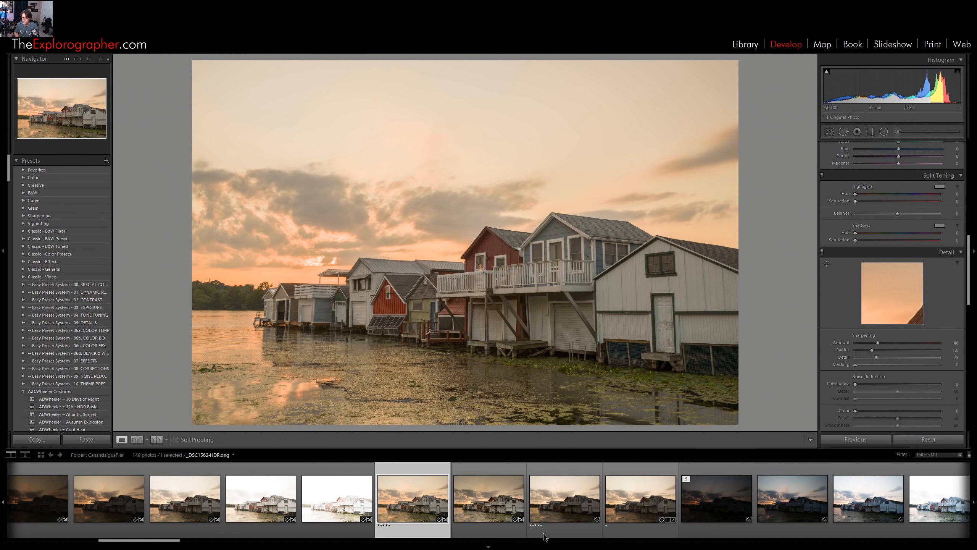
{"action": "left_click", "coordinate": [498, 501]}
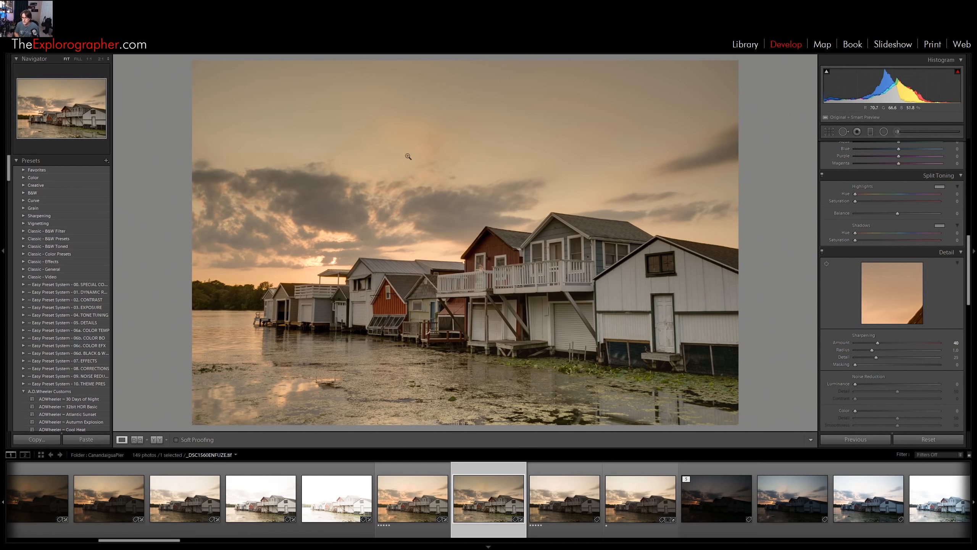
{"action": "left_click", "coordinate": [420, 506]}
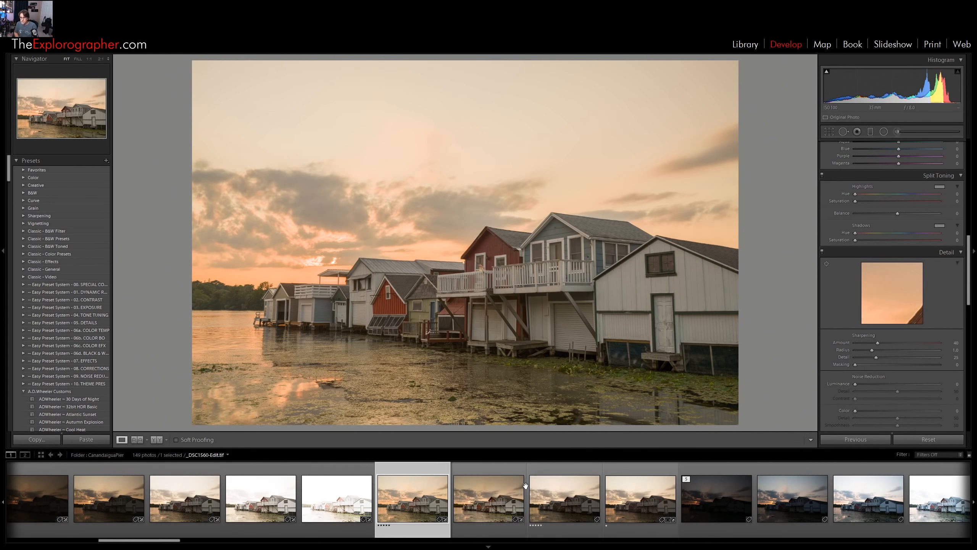
Select the five bracketed boathouse raw exposures and transfer them to Aurora HDR 2018
{"action": "left_click", "coordinate": [344, 503]}
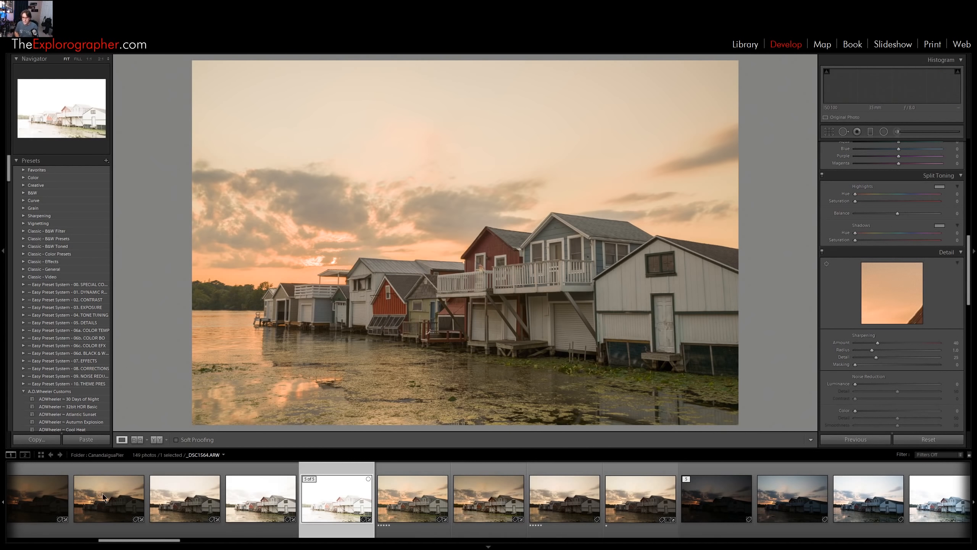
{"action": "left_click", "coordinate": [37, 499], "text": "shift"}
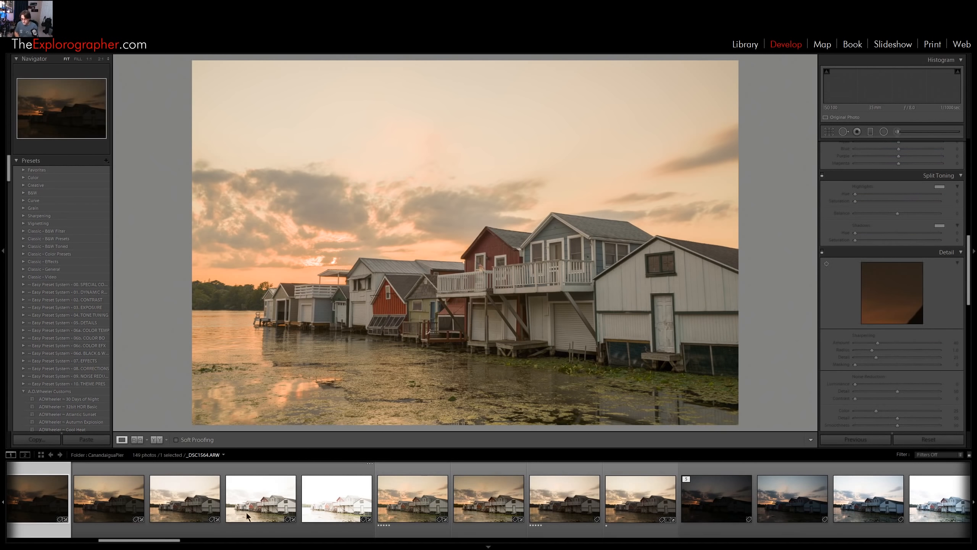
{"action": "scroll", "coordinate": [330, 503], "scroll_direction": "up", "scroll_amount": 3}
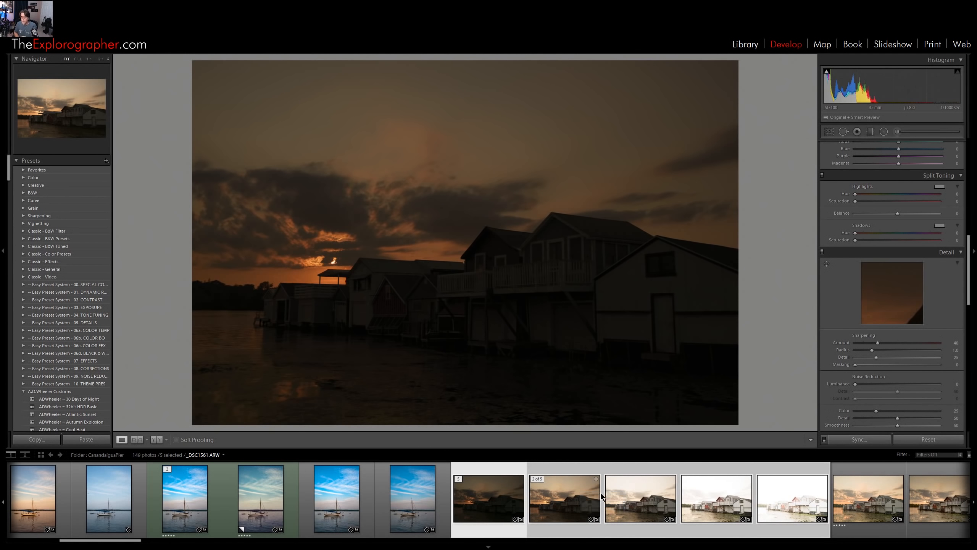
{"action": "right_click", "coordinate": [582, 500]}
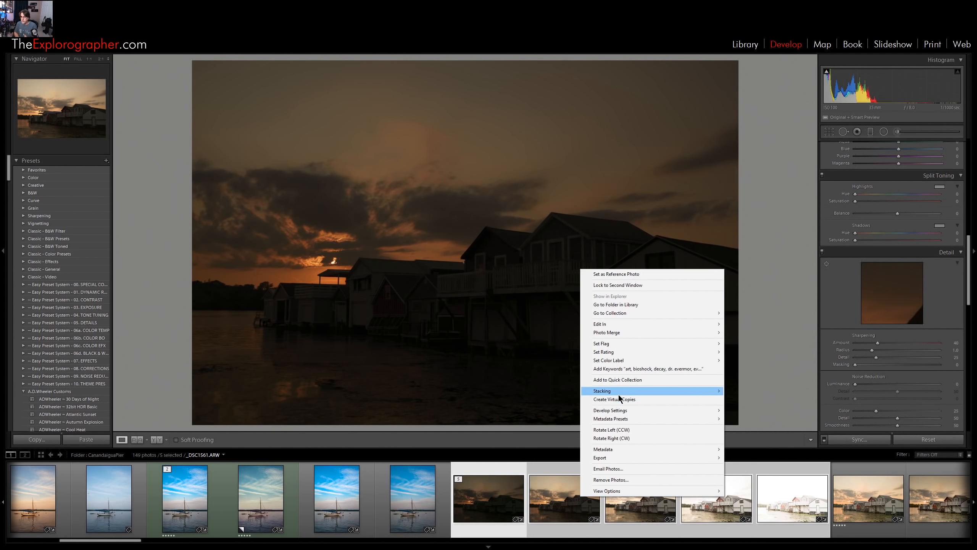
{"action": "mouse_move", "coordinate": [611, 459]}
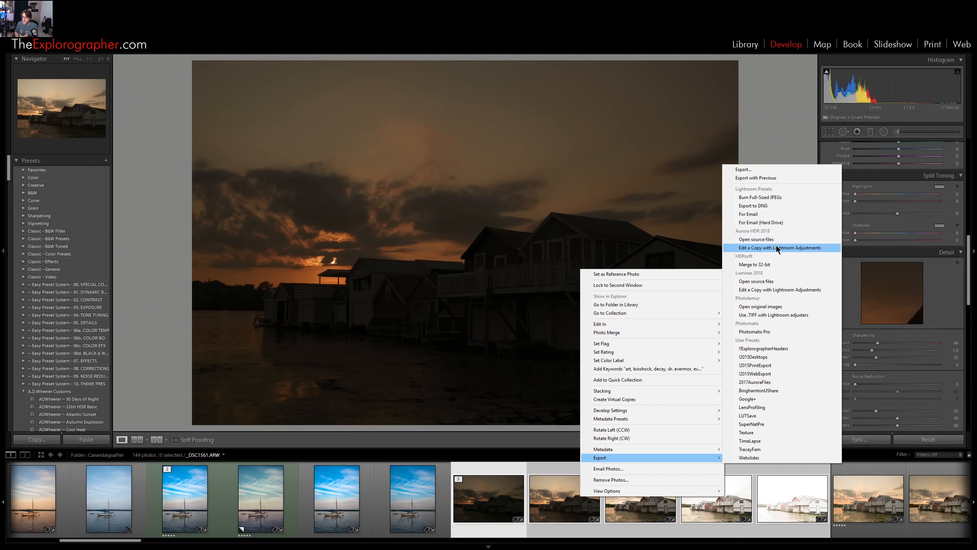
{"action": "key", "text": "alt+f"}
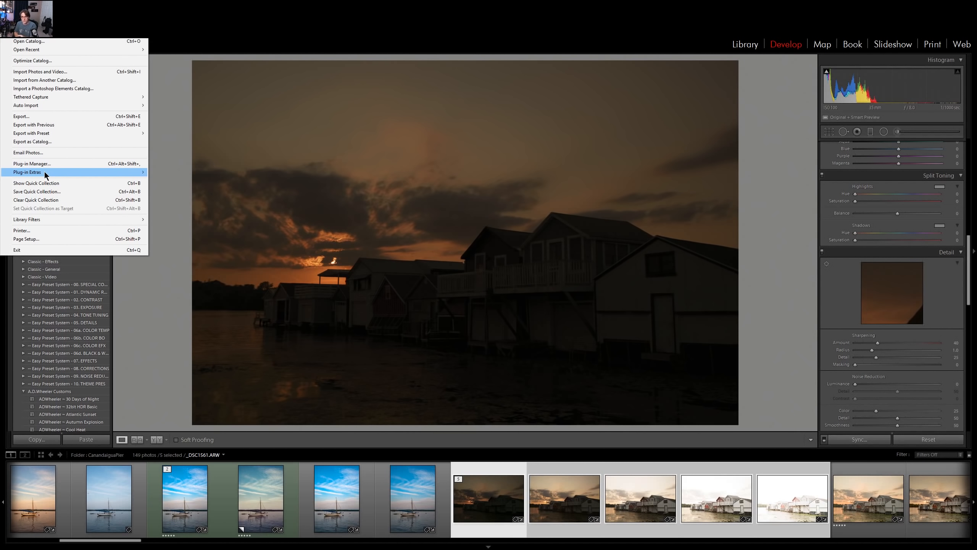
{"action": "mouse_move", "coordinate": [44, 172]}
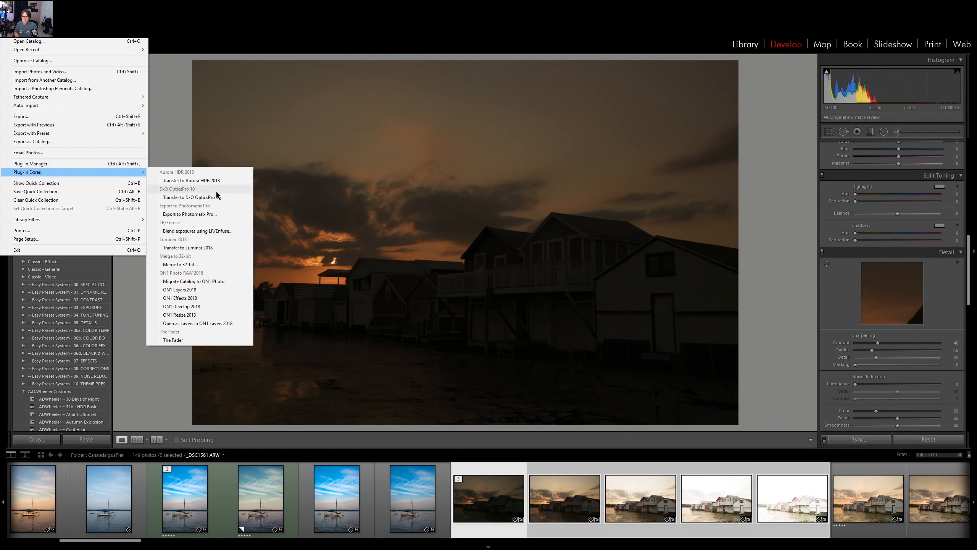
{"action": "left_click", "coordinate": [194, 180]}
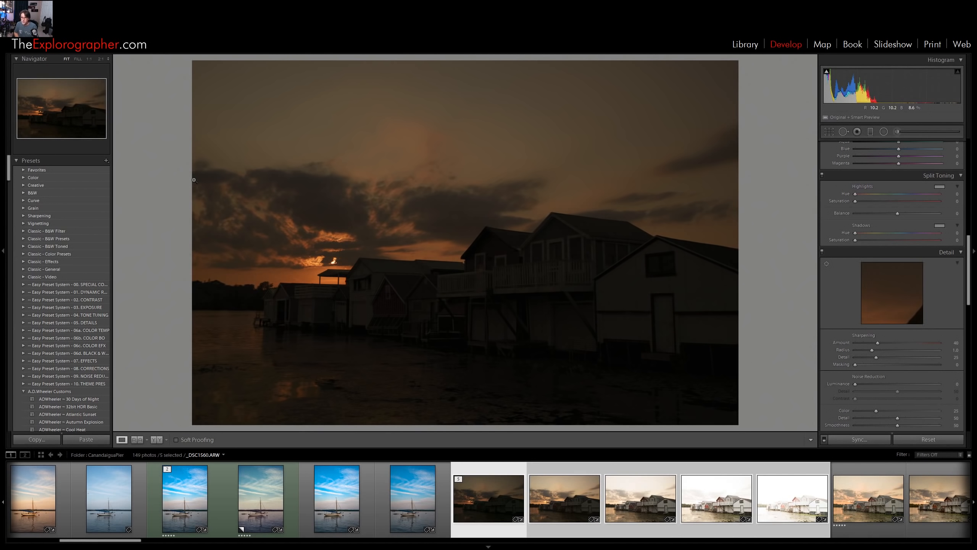
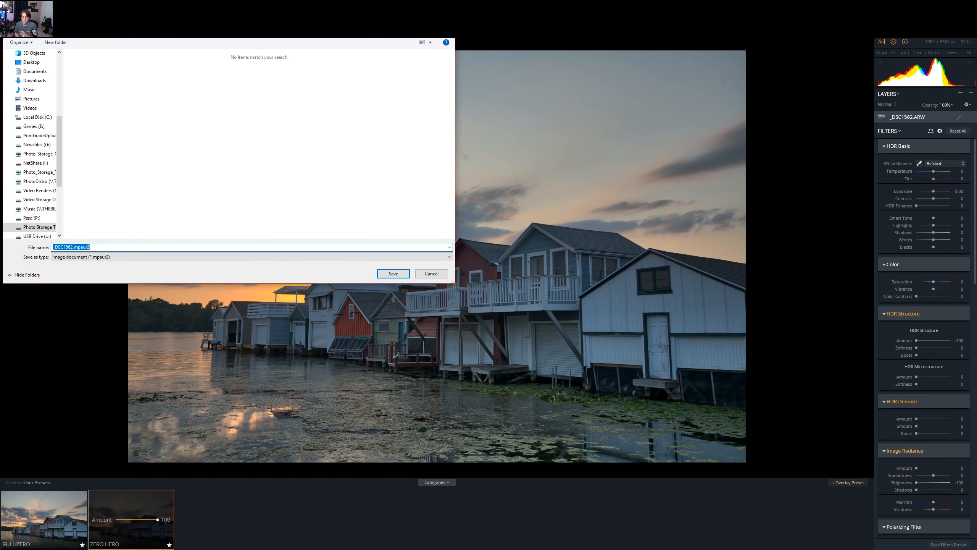
Save the Aurora HDR merge as the image document _DSC1562.mpaur2 in the CanandaiguaPier folder
{"action": "left_click_drag", "start_coordinate": [190, 19], "coordinate": [311, 71]}
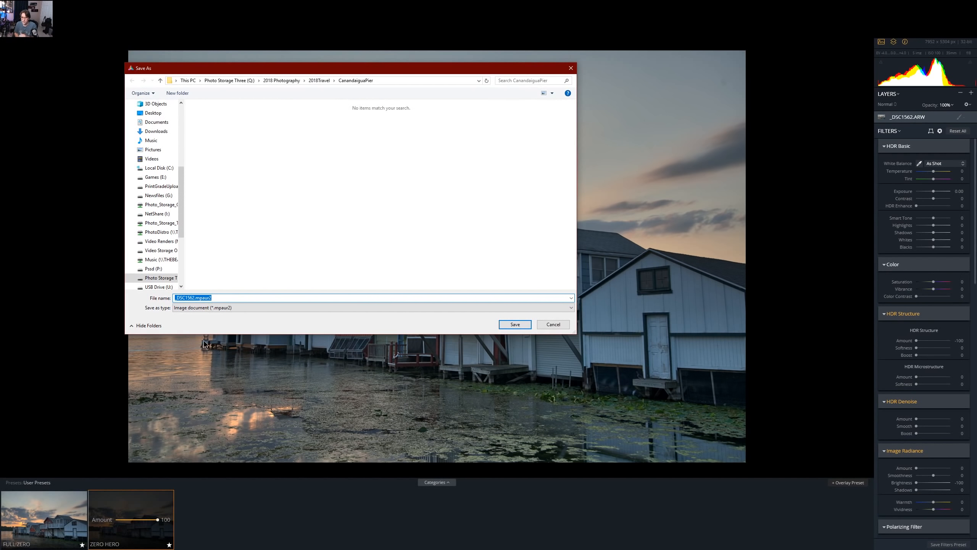
{"action": "left_click", "coordinate": [203, 298]}
{"action": "left_click", "coordinate": [223, 307]}
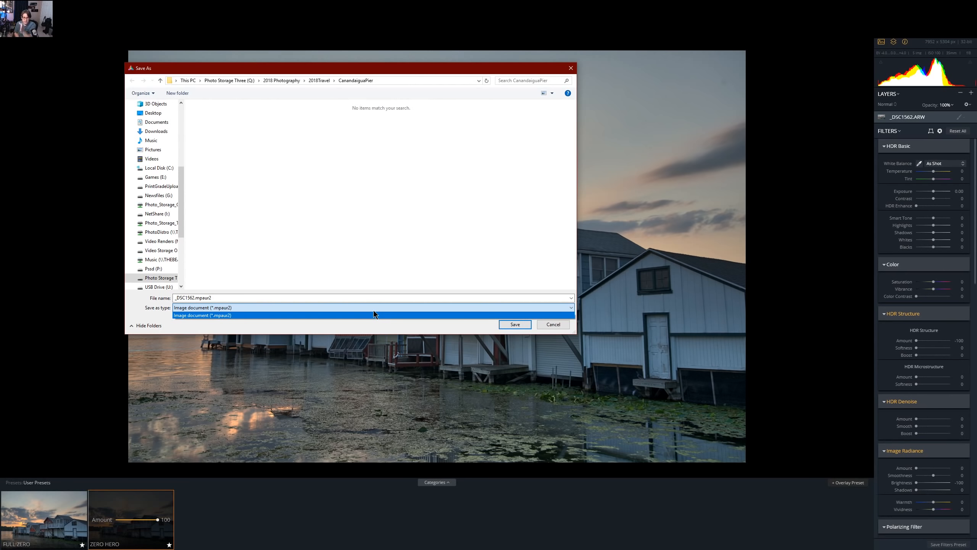
{"action": "left_click", "coordinate": [510, 325]}
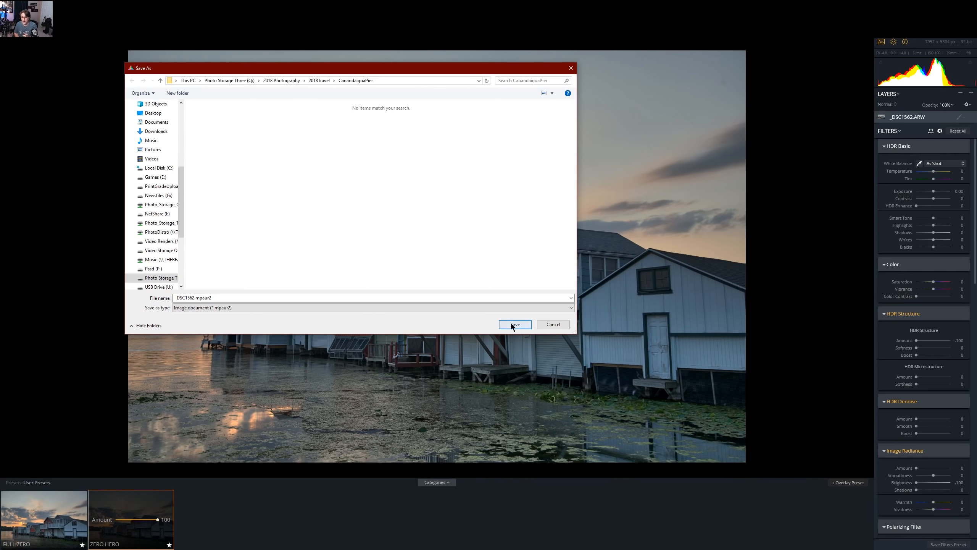
{"action": "left_click", "coordinate": [519, 324]}
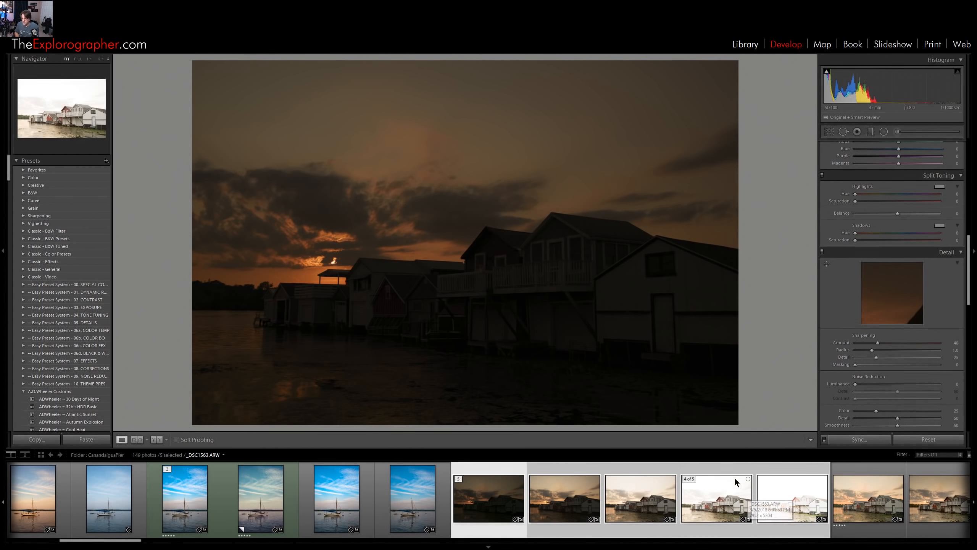
Synchronize the CanandaiguaPier folder in the Lightroom Library, importing the new Aurora TIFF, and show the folder's photos
{"action": "left_click", "coordinate": [744, 45]}
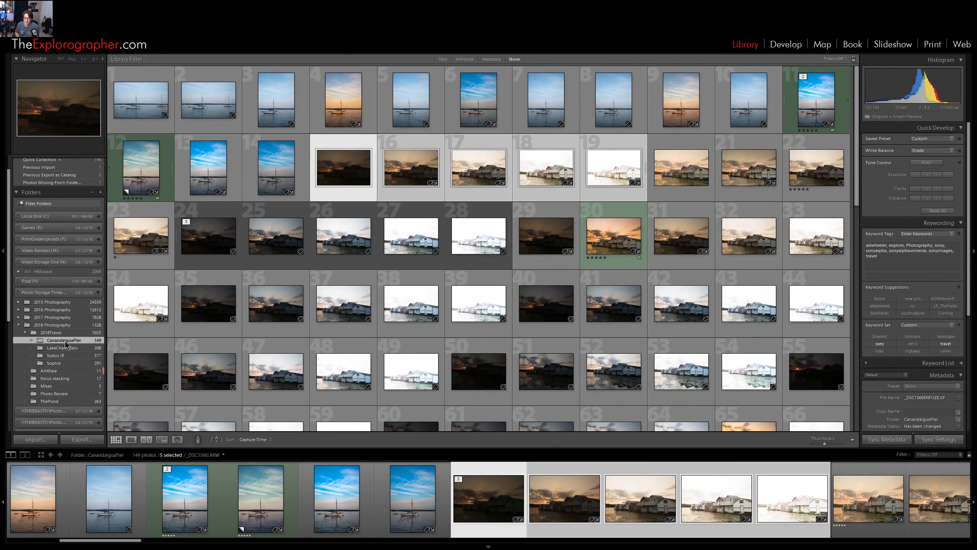
{"action": "right_click", "coordinate": [70, 342]}
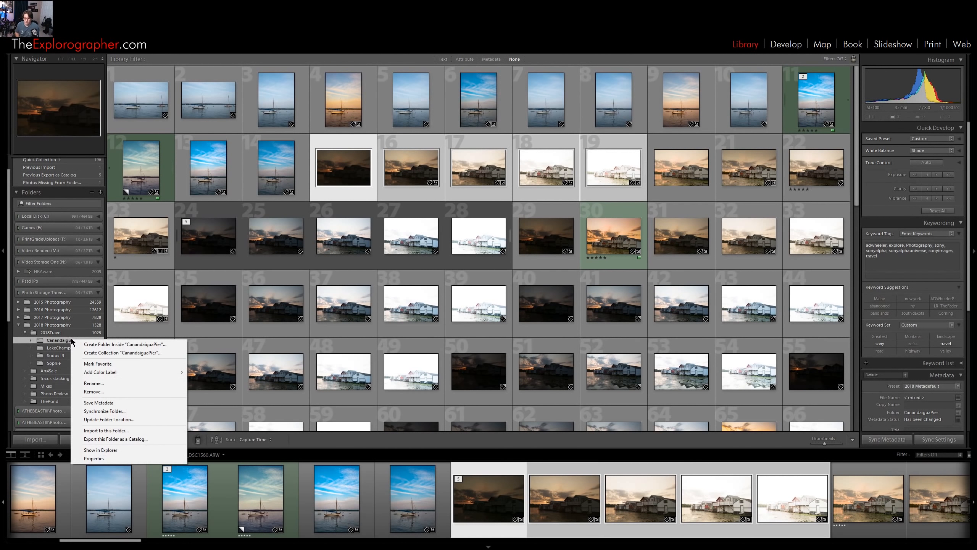
{"action": "left_click", "coordinate": [108, 411]}
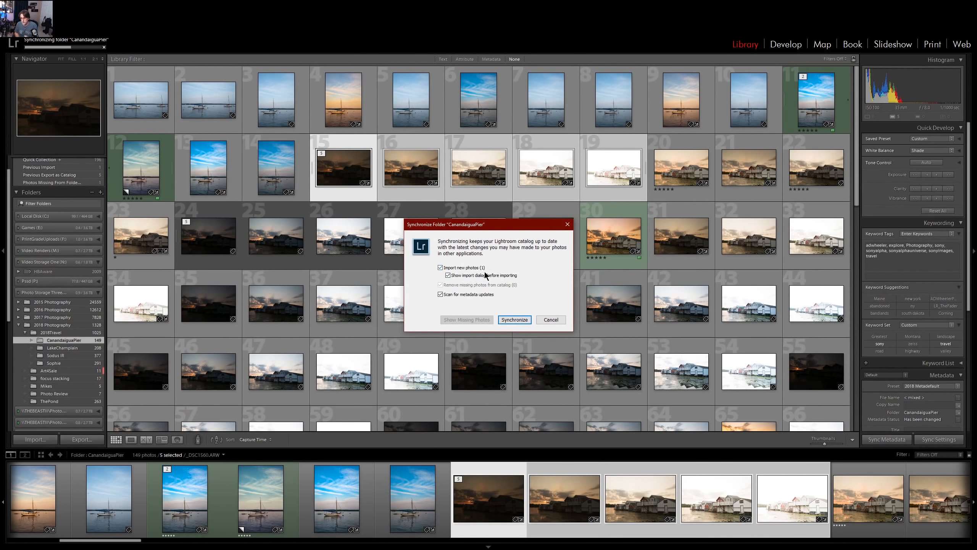
{"action": "left_click", "coordinate": [510, 319]}
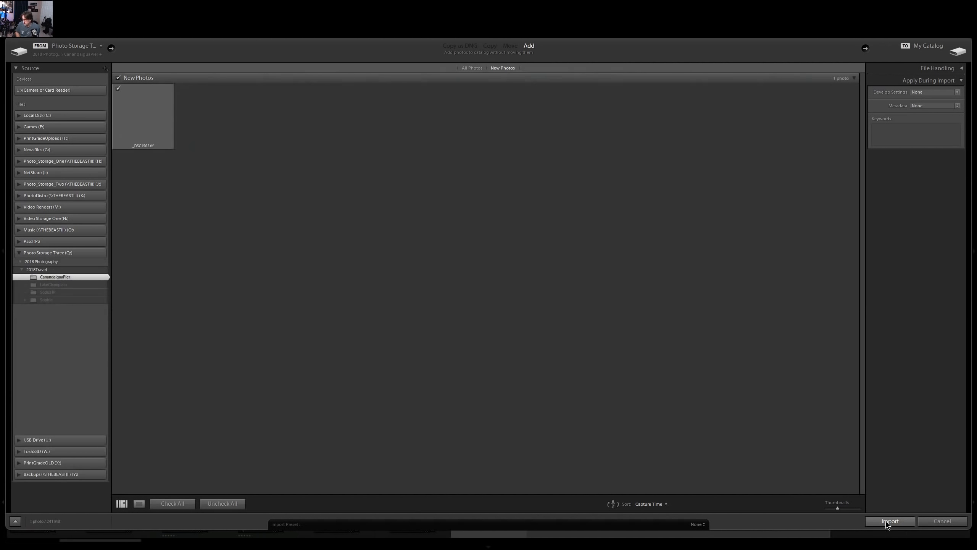
{"action": "left_click", "coordinate": [889, 521]}
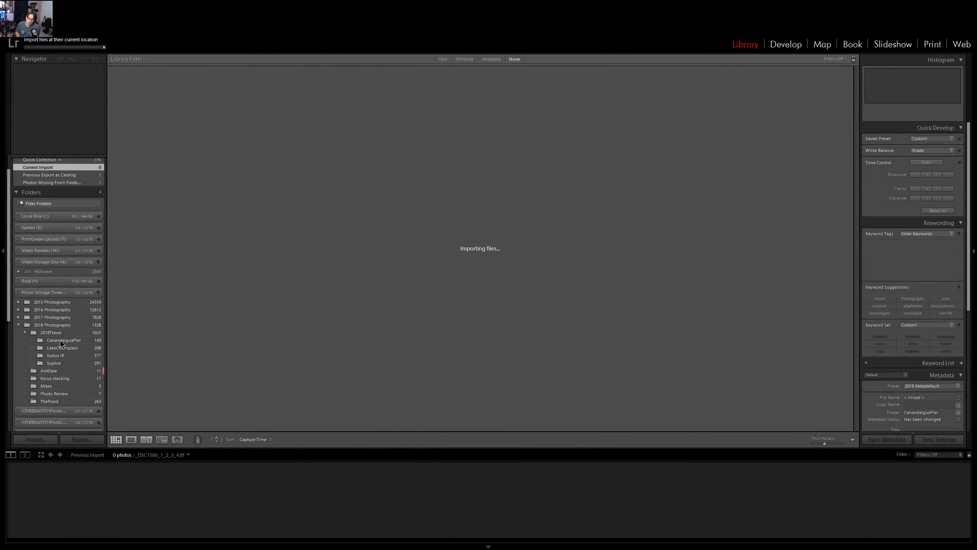
{"action": "left_click", "coordinate": [60, 340]}
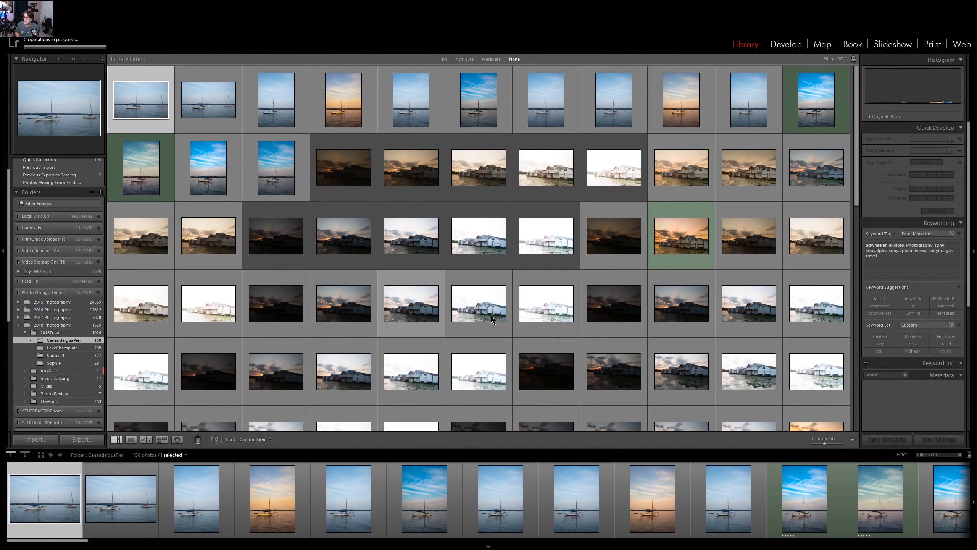
Open _DSC1562.tif for developing and set its white balance Temp to +23, comparing its color with the Enfuse blend
{"action": "left_click", "coordinate": [819, 177]}
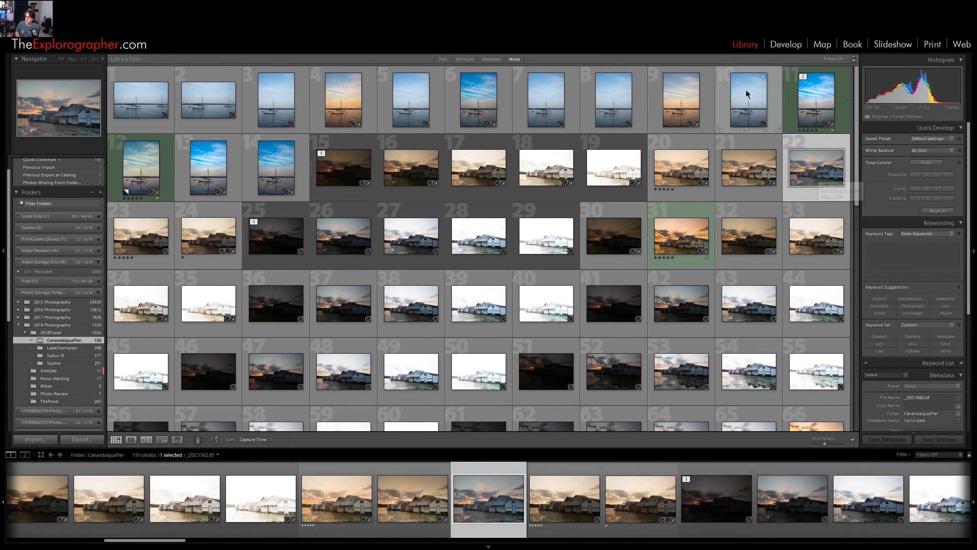
{"action": "key", "text": "d"}
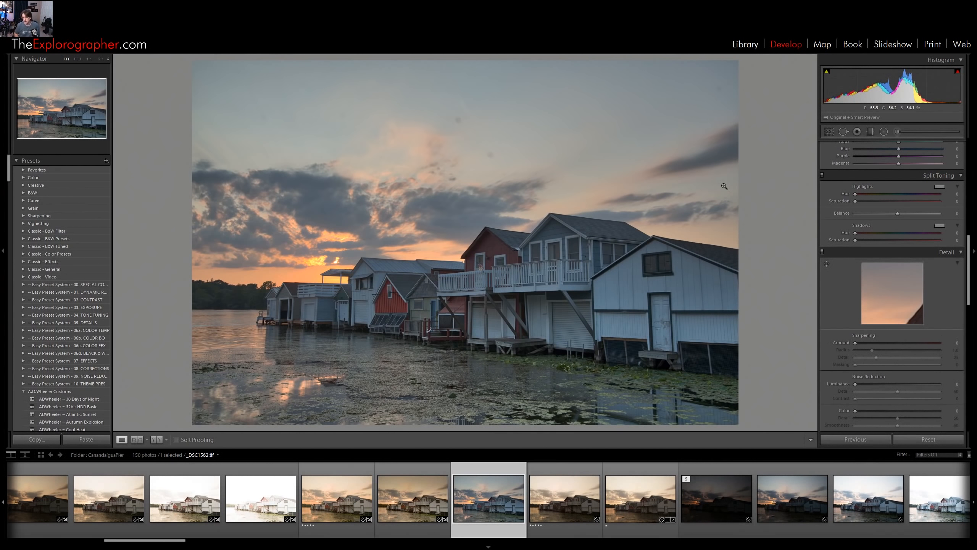
{"action": "scroll", "coordinate": [880, 229], "scroll_direction": "up", "scroll_amount": 3}
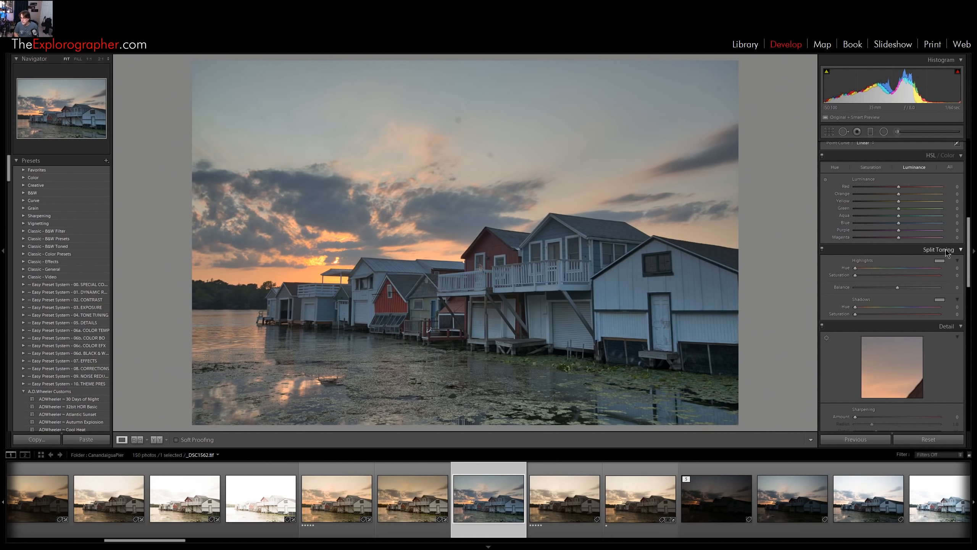
{"action": "left_click_drag", "start_coordinate": [969, 247], "coordinate": [957, 153]}
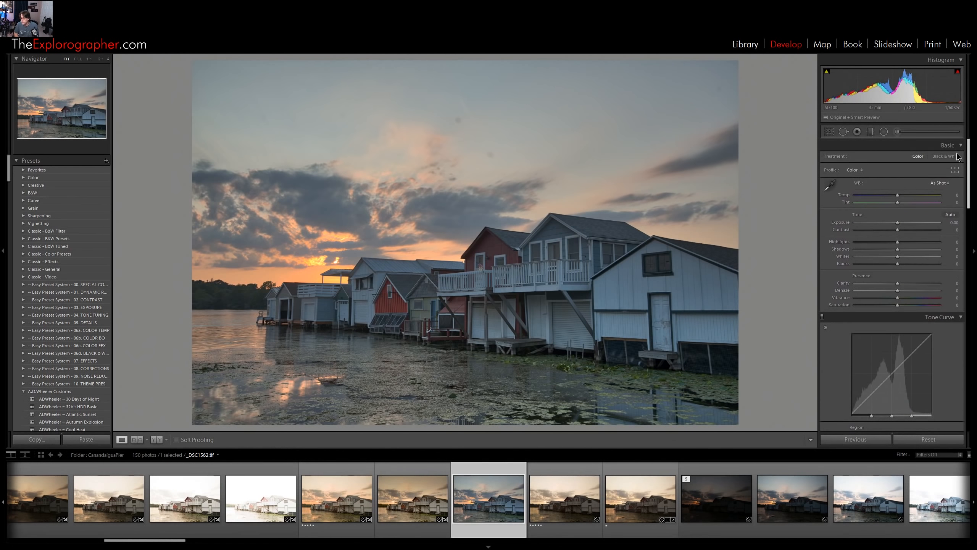
{"action": "left_click", "coordinate": [939, 183]}
{"action": "left_click", "coordinate": [892, 190]}
{"action": "left_click_drag", "start_coordinate": [898, 197], "coordinate": [907, 198]}
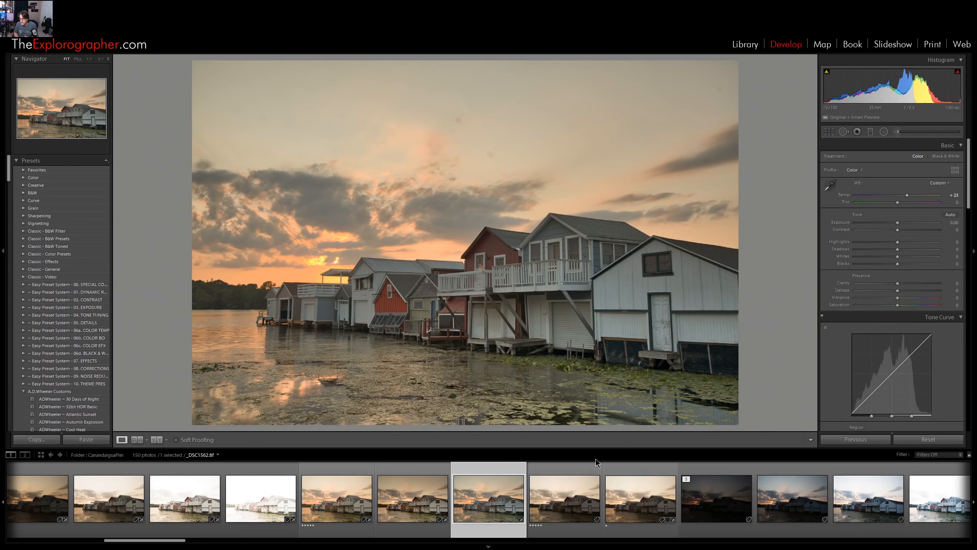
{"action": "left_click", "coordinate": [446, 504]}
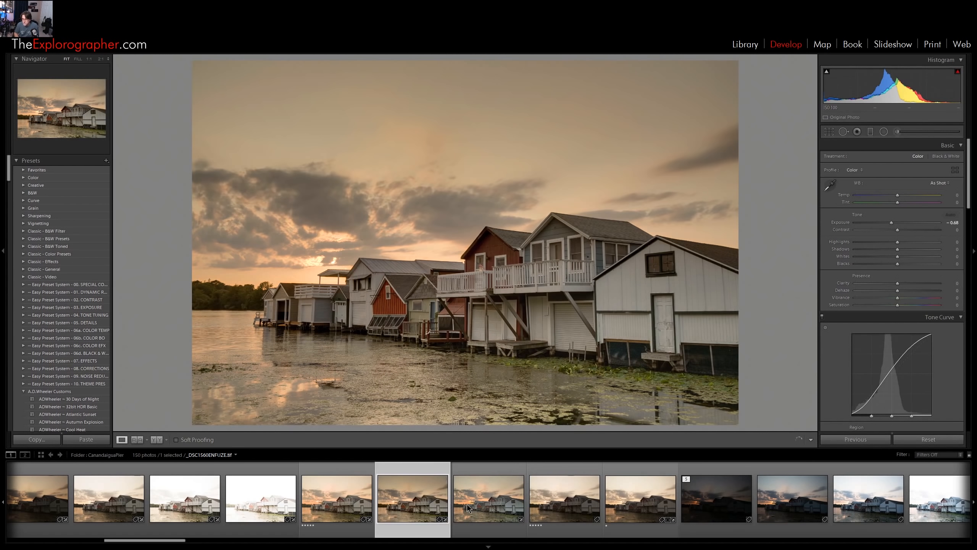
{"action": "left_click", "coordinate": [484, 509]}
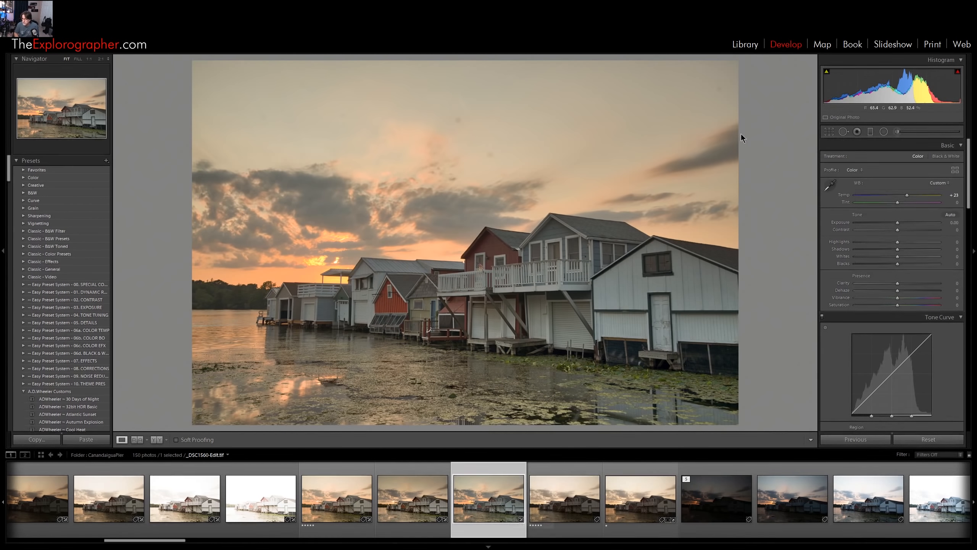
Set the contrast of _DSC1562.tif to +32 and compare its distant boathouses at full size with _DSC1562-HDR.dng
{"action": "left_click_drag", "start_coordinate": [898, 230], "coordinate": [912, 230]}
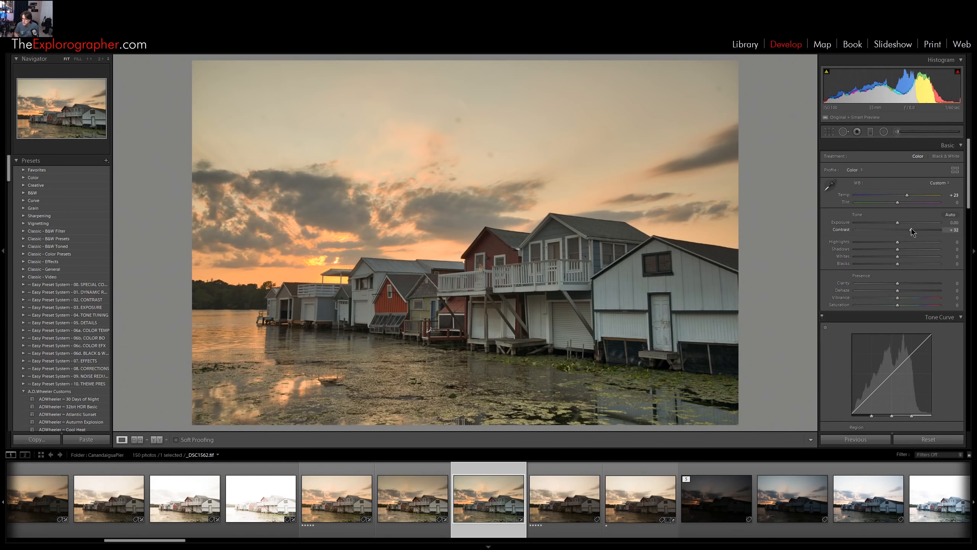
{"action": "left_click", "coordinate": [307, 288]}
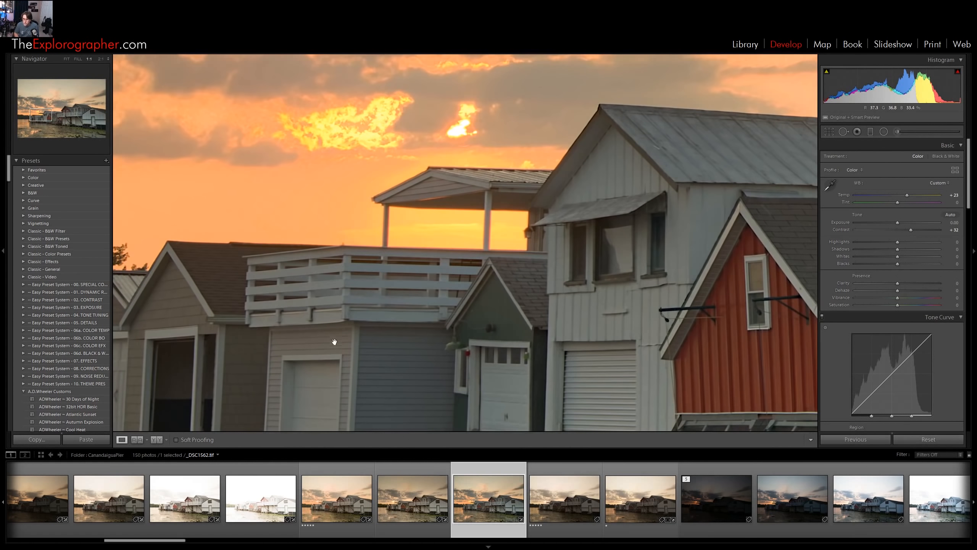
{"action": "left_click_drag", "start_coordinate": [334, 342], "coordinate": [644, 307]}
{"action": "left_click_drag", "start_coordinate": [532, 310], "coordinate": [533, 259]}
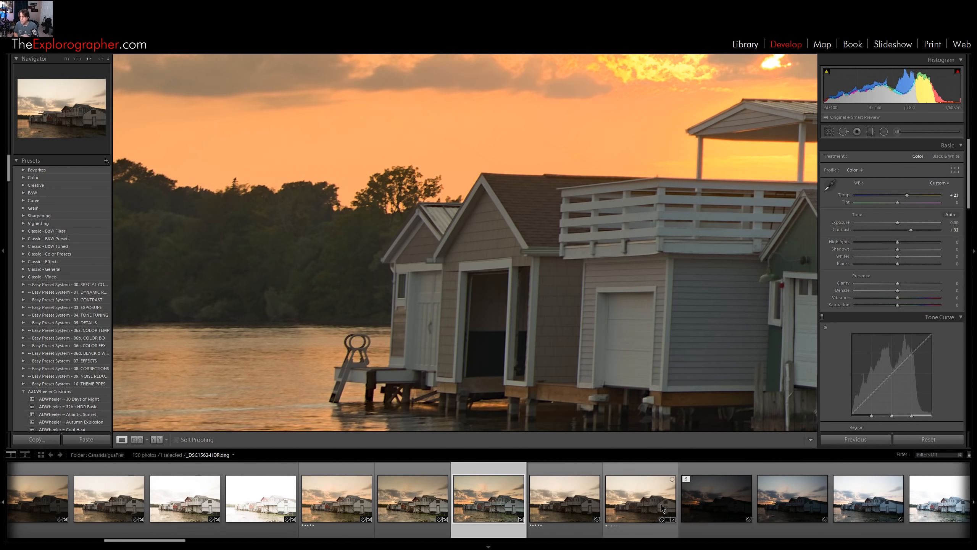
{"action": "left_click", "coordinate": [641, 504]}
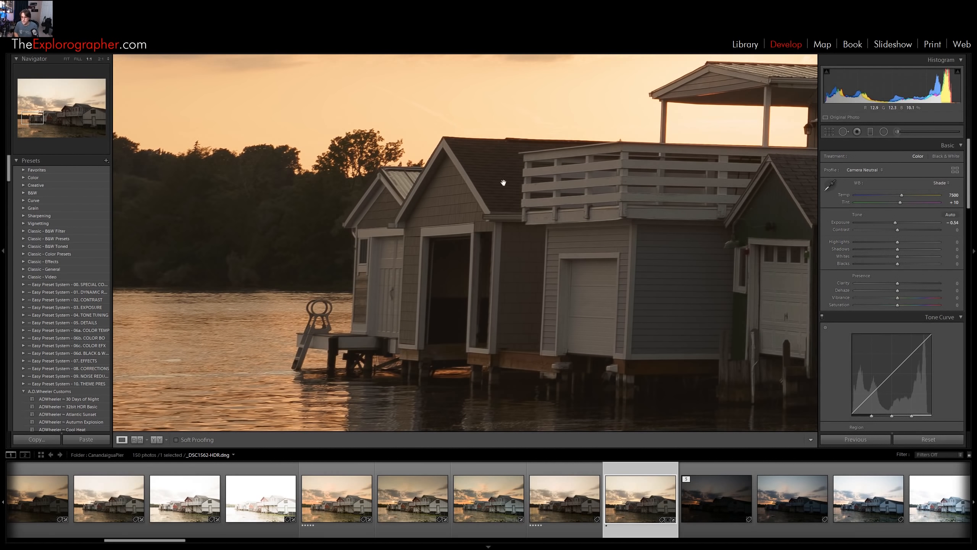
{"action": "left_click", "coordinate": [480, 500]}
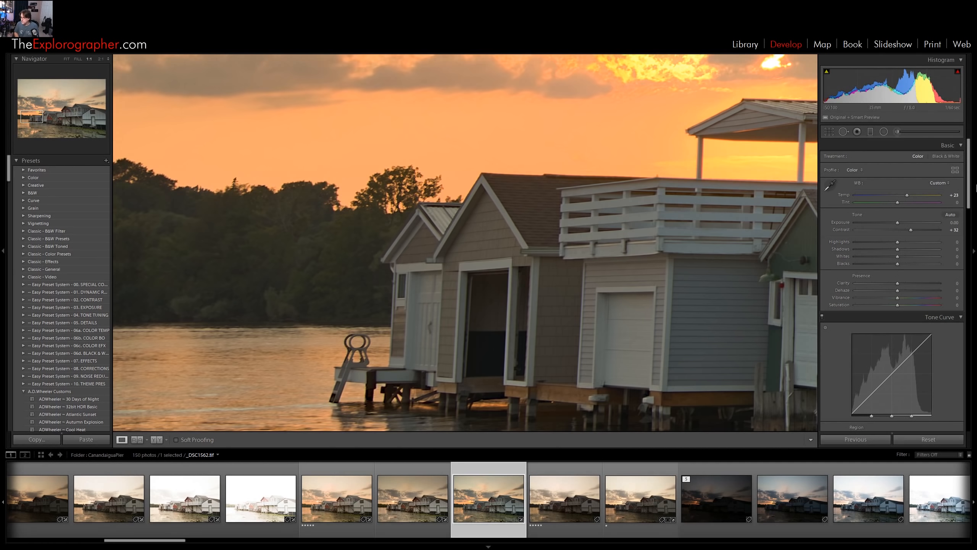
Set the sharpening Amount of _DSC1562.tif to 40 and compare its detail with _DSC1560_1_2_3_4.tif
{"action": "left_click_drag", "start_coordinate": [974, 185], "coordinate": [975, 273]}
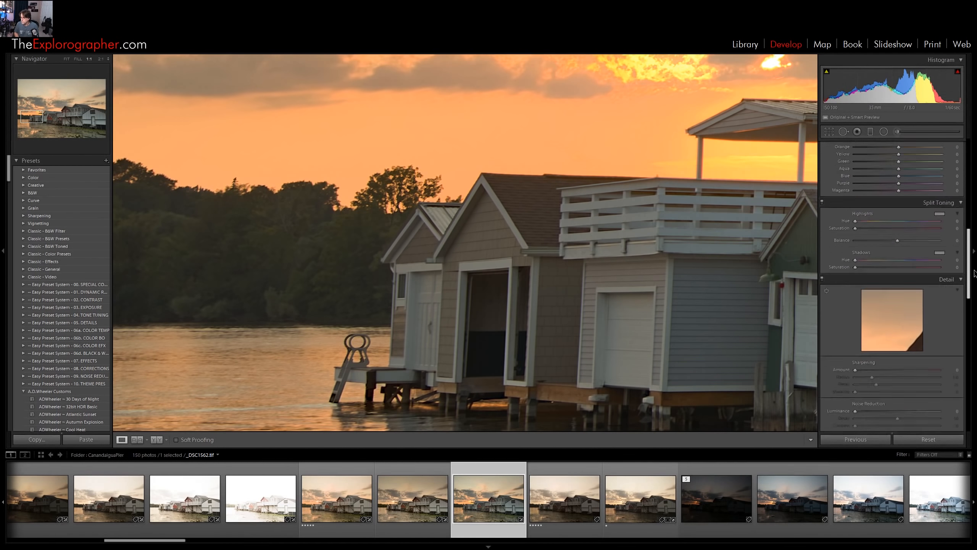
{"action": "scroll", "coordinate": [880, 275], "scroll_direction": "down", "scroll_amount": 5}
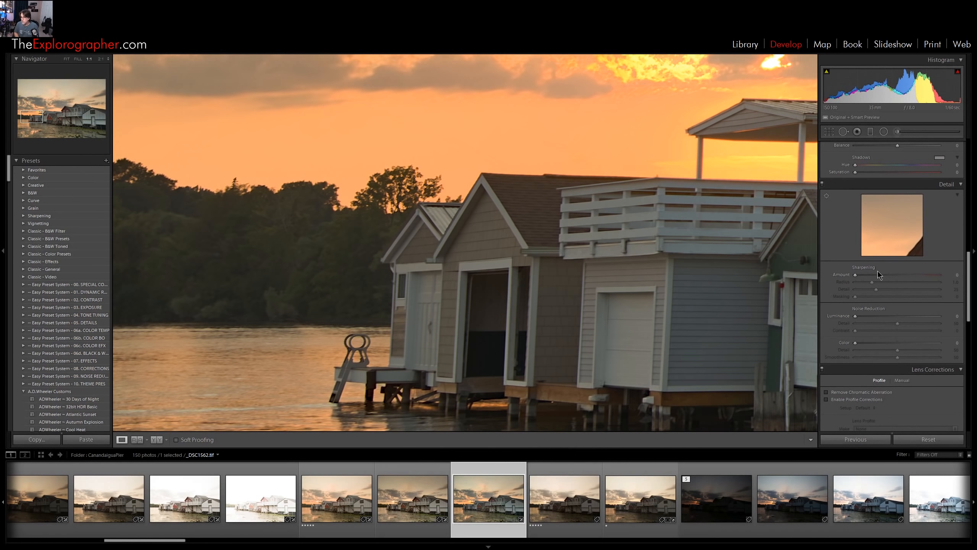
{"action": "left_click_drag", "start_coordinate": [880, 274], "coordinate": [876, 276]}
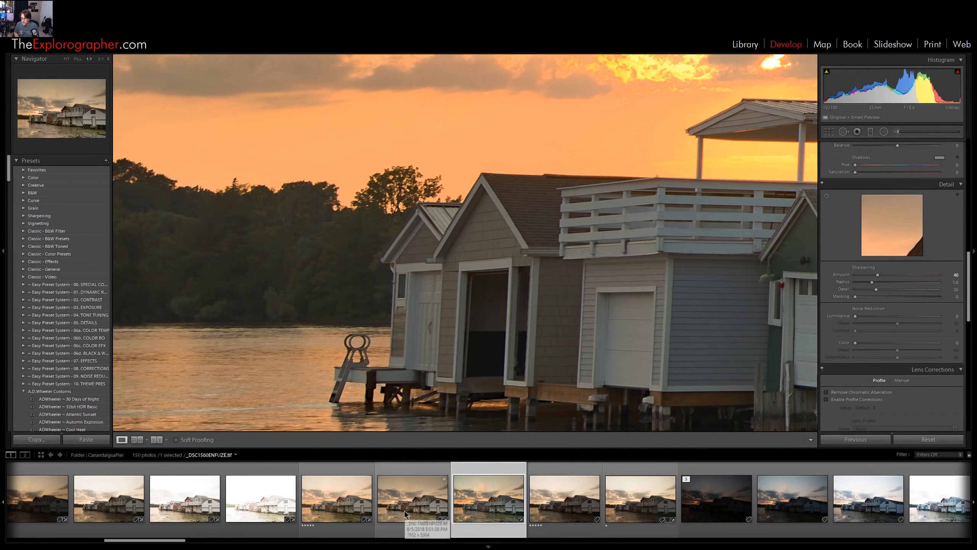
{"action": "left_click", "coordinate": [334, 508]}
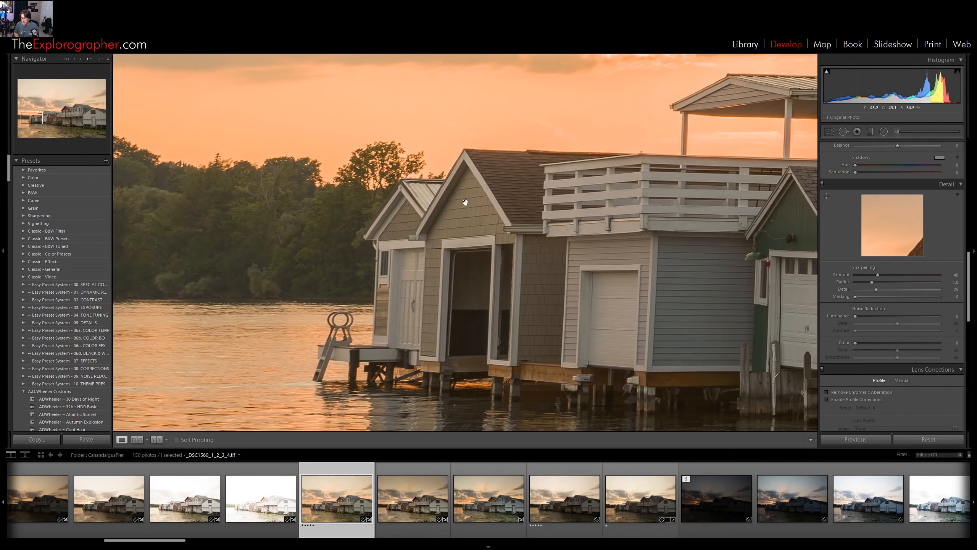
{"action": "left_click", "coordinate": [491, 512]}
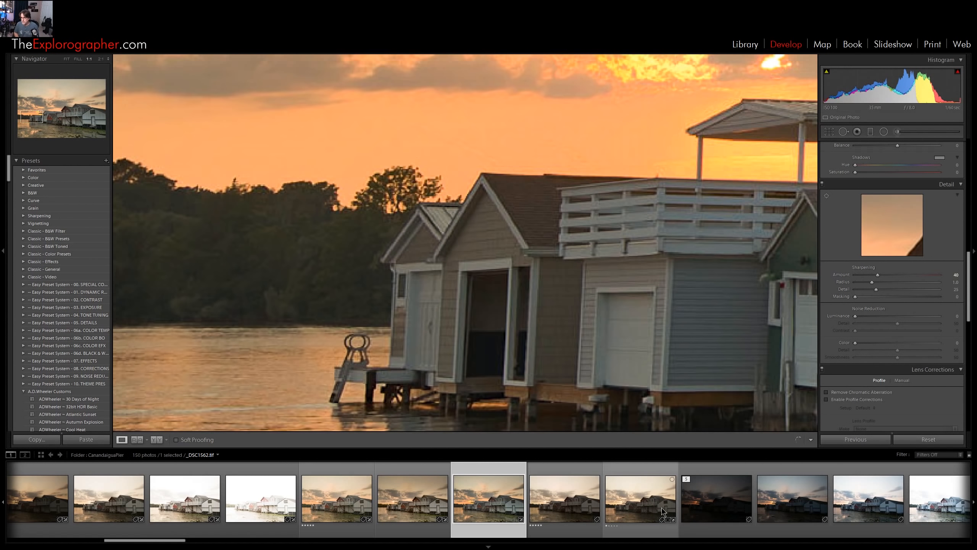
Check the detail and sharpening of _DSC1562-HDR.dng, and set the sharpening Amount of _DSC1562.tif to 80 to match
{"action": "left_click", "coordinate": [638, 508]}
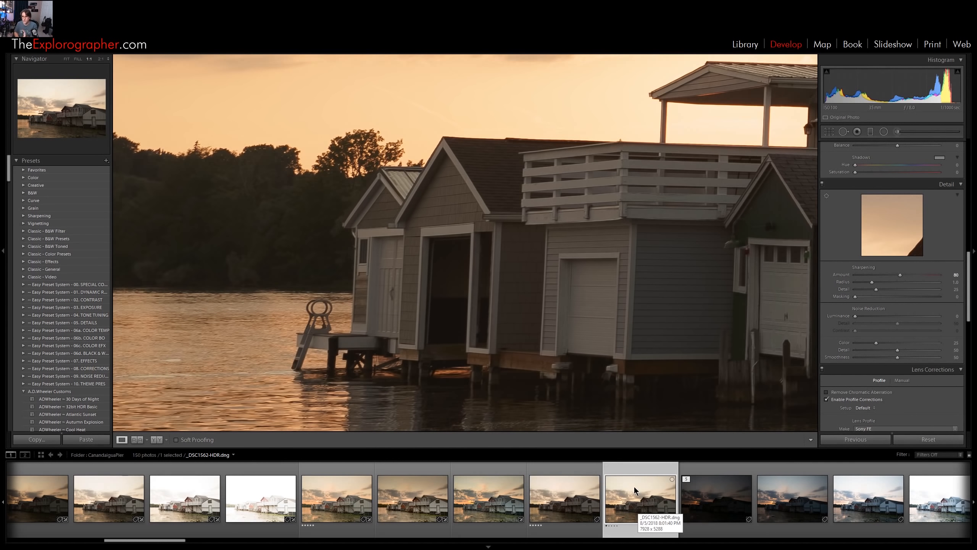
{"action": "left_click_drag", "start_coordinate": [507, 300], "coordinate": [539, 278]}
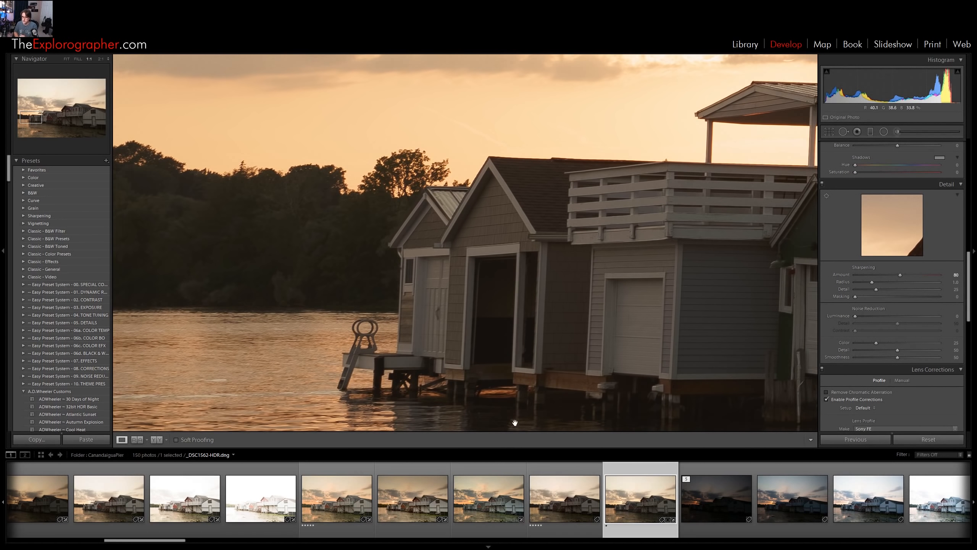
{"action": "left_click", "coordinate": [482, 501]}
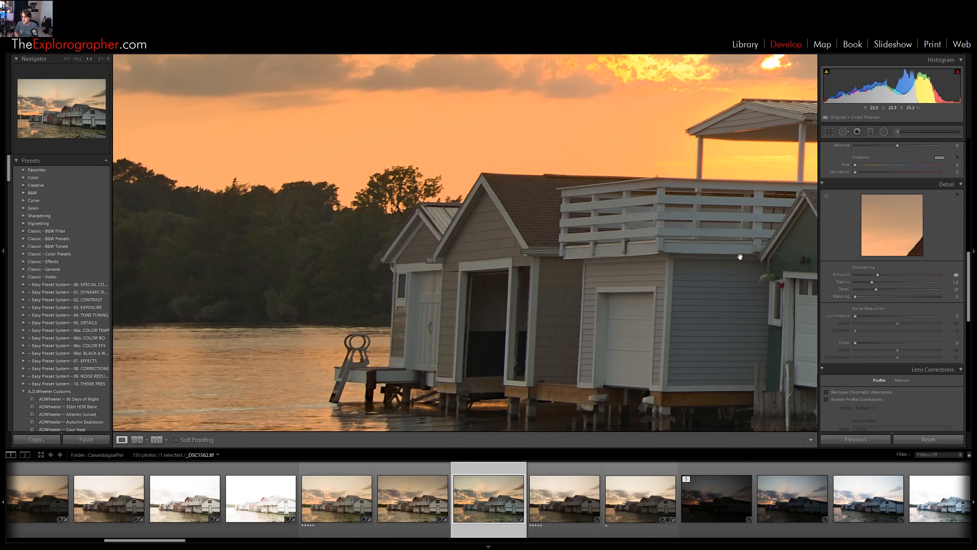
{"action": "left_click_drag", "start_coordinate": [878, 275], "coordinate": [903, 275]}
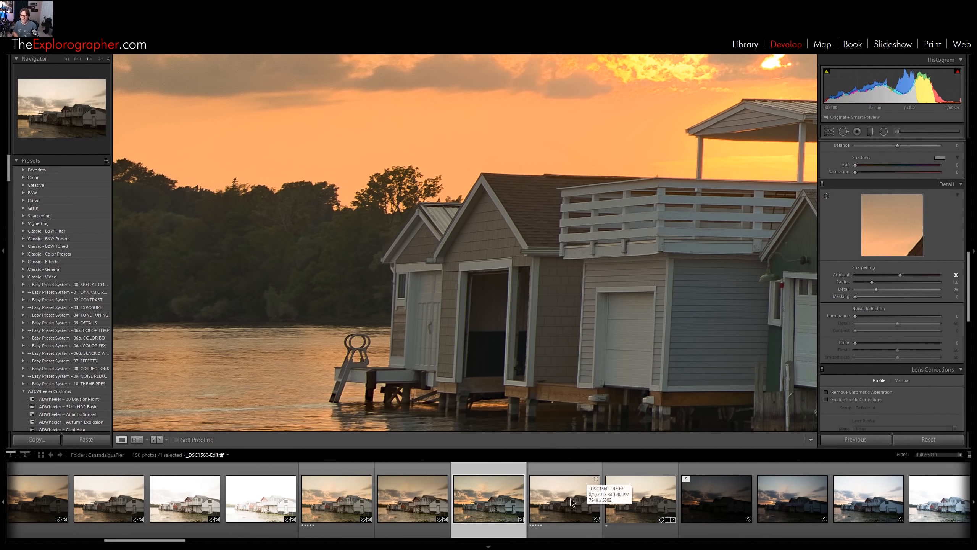
Open _DSC1560_1_2_3_4.tif, test its range with an extreme exposure boost, and reduce Exposure to about +3.80 over the docks
{"action": "left_click", "coordinate": [355, 497]}
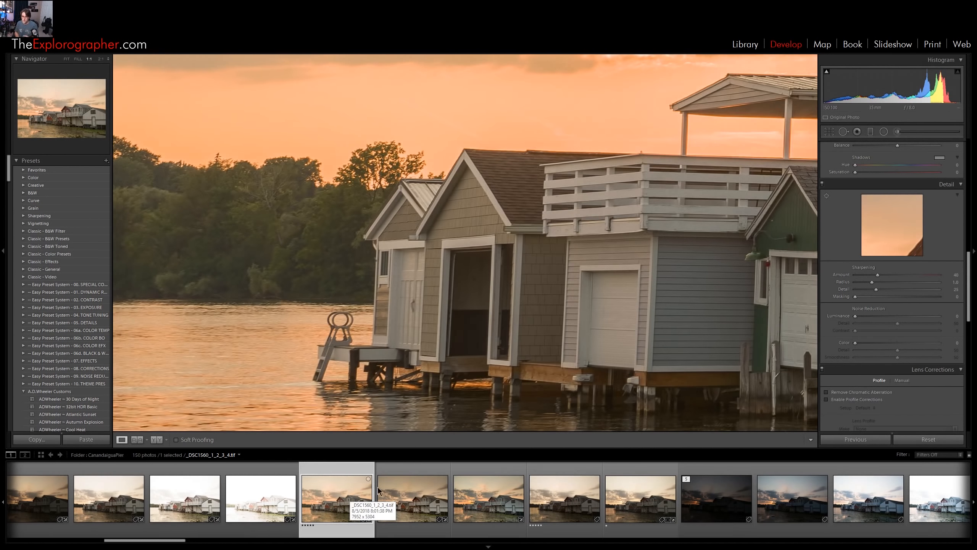
{"action": "left_click", "coordinate": [515, 339]}
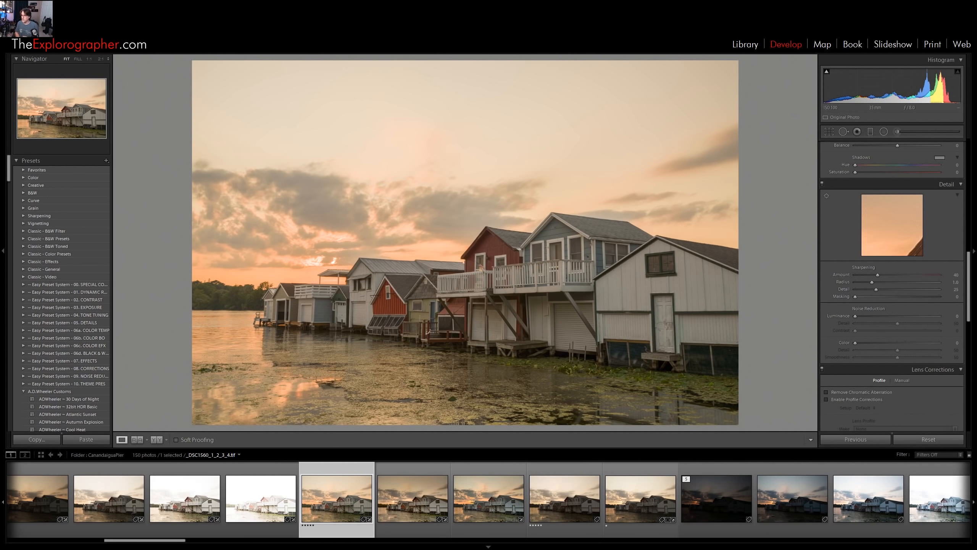
{"action": "left_click_drag", "start_coordinate": [887, 82], "coordinate": [939, 81]}
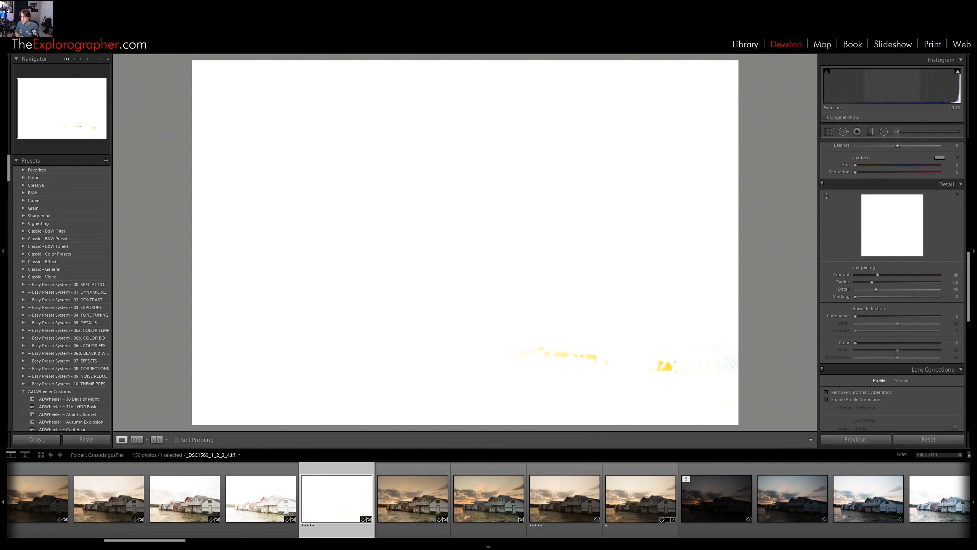
{"action": "left_click_drag", "start_coordinate": [935, 85], "coordinate": [917, 85]}
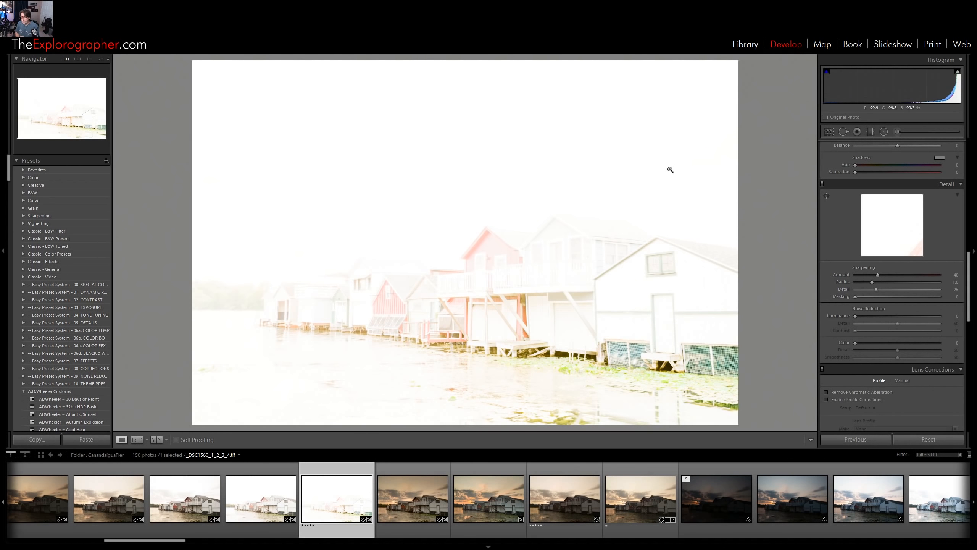
{"action": "left_click", "coordinate": [503, 354]}
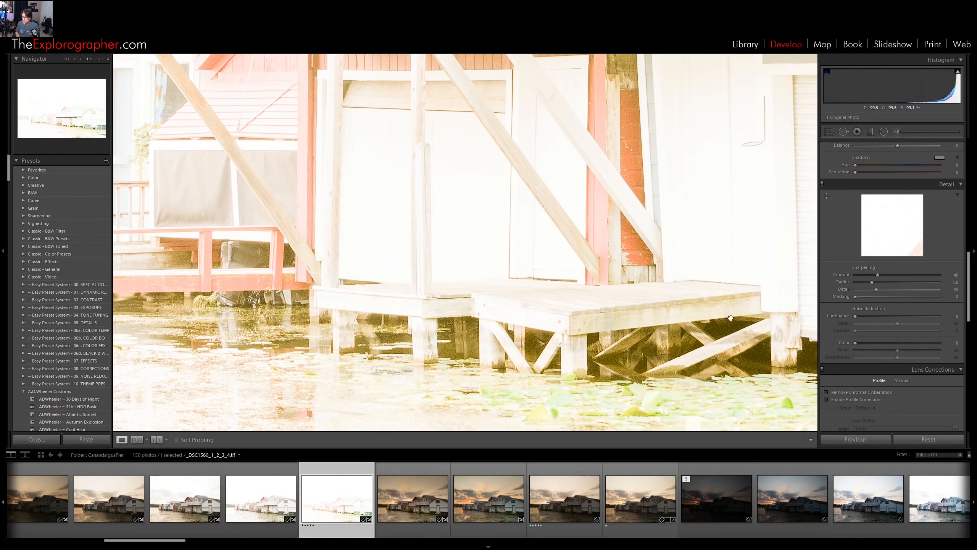
{"action": "left_click_drag", "start_coordinate": [896, 82], "coordinate": [874, 82]}
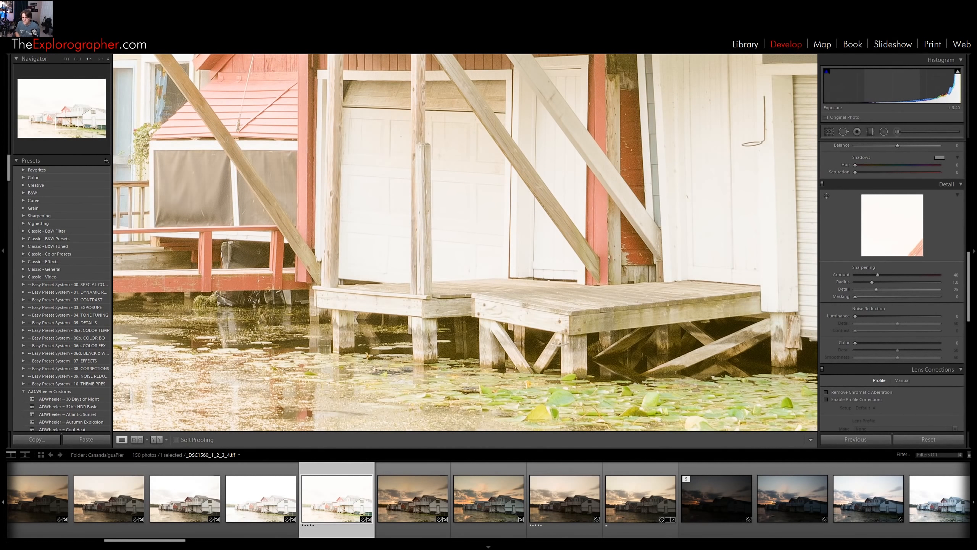
Examine the docks, water reflections and boathouse fronts of the overexposed 32-bit image at full size for detail and noise
{"action": "left_click_drag", "start_coordinate": [484, 320], "coordinate": [753, 284]}
{"action": "left_click_drag", "start_coordinate": [477, 268], "coordinate": [631, 270]}
{"action": "left_click_drag", "start_coordinate": [385, 238], "coordinate": [554, 223]}
{"action": "left_click_drag", "start_coordinate": [457, 204], "coordinate": [542, 203]}
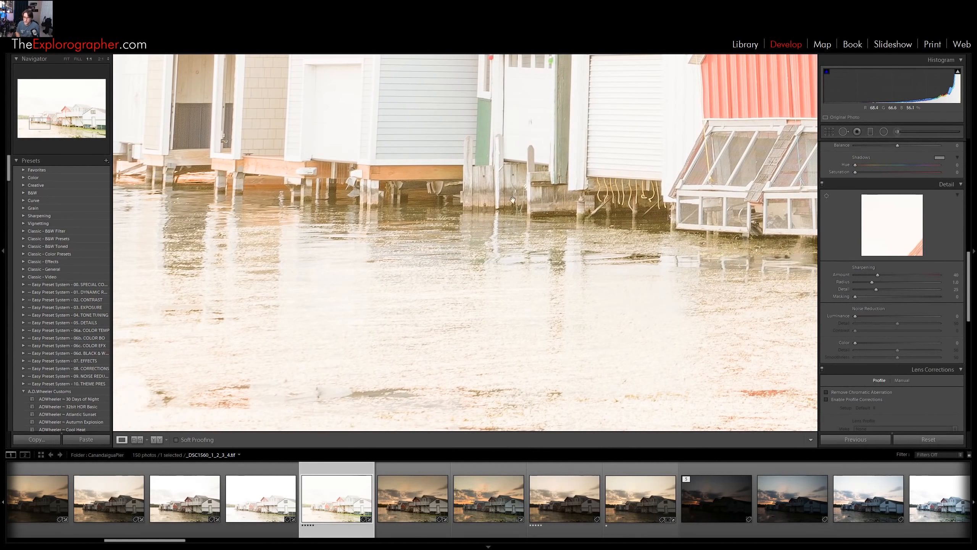
{"action": "left_click_drag", "start_coordinate": [407, 197], "coordinate": [547, 202]}
{"action": "left_click_drag", "start_coordinate": [413, 205], "coordinate": [268, 176]}
{"action": "left_click_drag", "start_coordinate": [554, 206], "coordinate": [494, 211]}
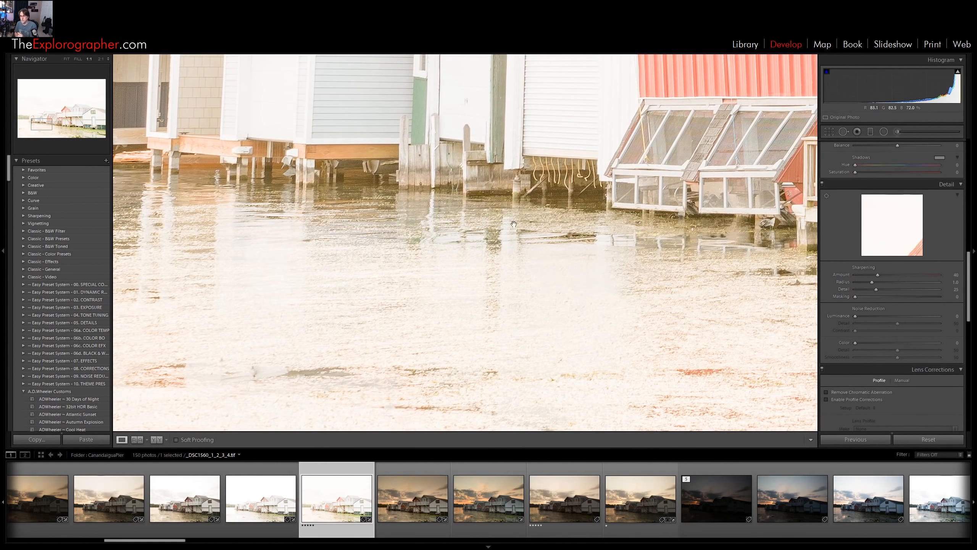
{"action": "left_click_drag", "start_coordinate": [602, 224], "coordinate": [387, 236]}
{"action": "left_click_drag", "start_coordinate": [370, 201], "coordinate": [445, 192]}
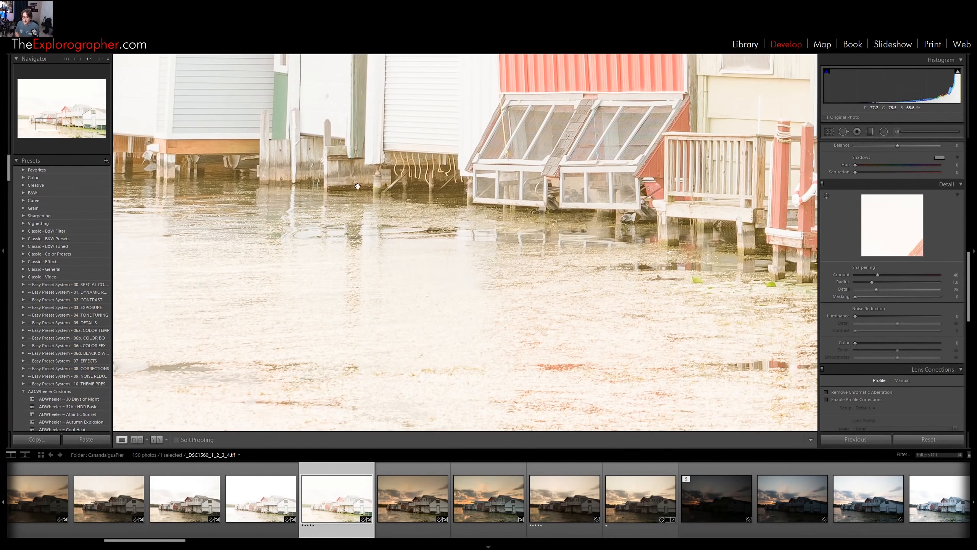
{"action": "left_click_drag", "start_coordinate": [580, 213], "coordinate": [431, 372]}
{"action": "left_click_drag", "start_coordinate": [473, 269], "coordinate": [399, 303]}
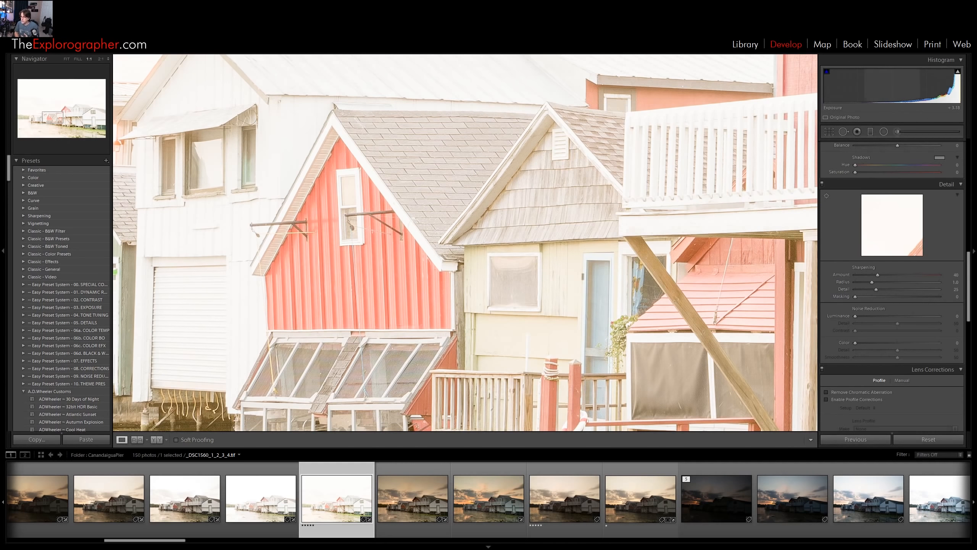
Lower the Exposure of _DSC1560_1_2_3_4.tif to -0.15 and inspect the shadows beneath the wooden dock at full size
{"action": "left_click_drag", "start_coordinate": [909, 95], "coordinate": [888, 94]}
{"action": "left_click", "coordinate": [582, 350]}
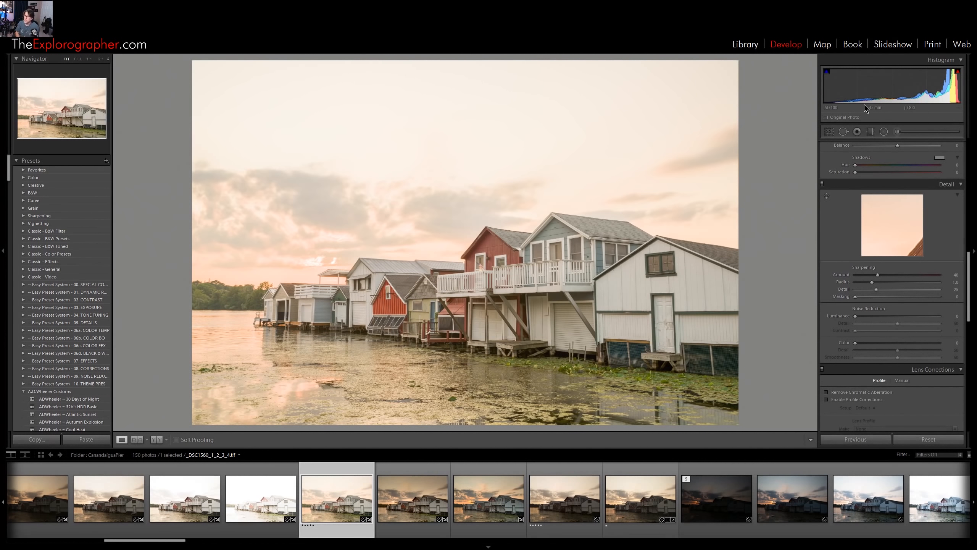
{"action": "left_click_drag", "start_coordinate": [896, 88], "coordinate": [874, 88]}
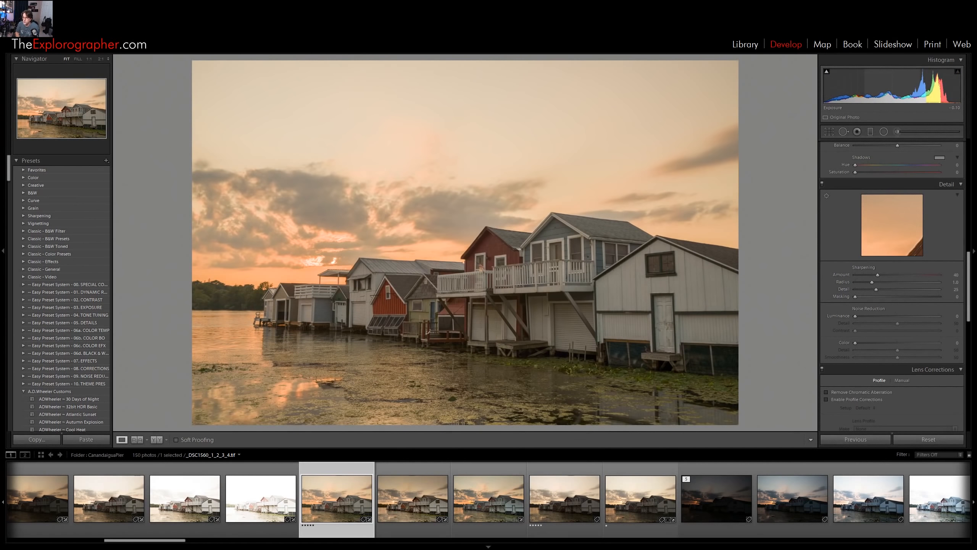
{"action": "left_click", "coordinate": [518, 347]}
{"action": "left_click_drag", "start_coordinate": [552, 388], "coordinate": [430, 204]}
{"action": "left_click_drag", "start_coordinate": [614, 237], "coordinate": [507, 230]}
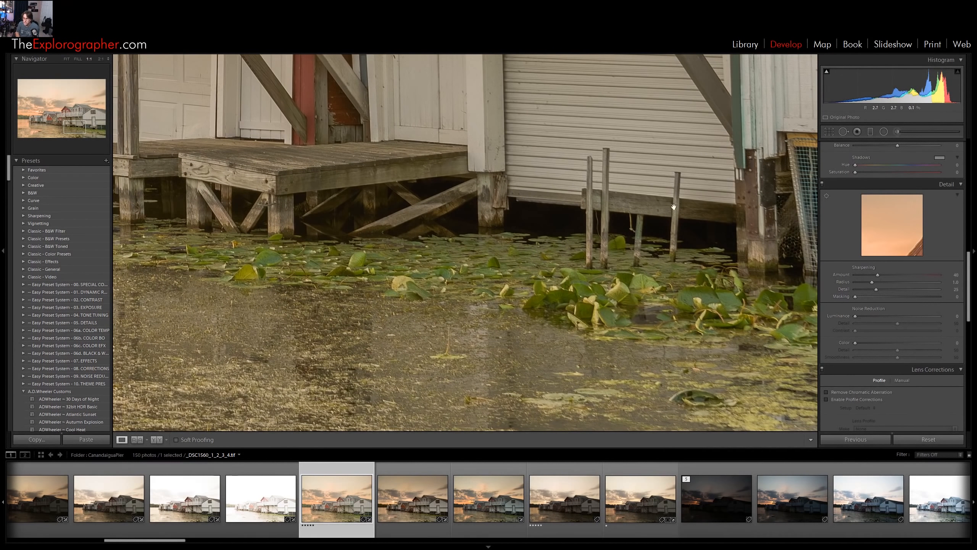
Test the dock shadows with a strong exposure boost, bring Exposure back to -0.20, and view the whole photo
{"action": "left_click_drag", "start_coordinate": [880, 86], "coordinate": [937, 86]}
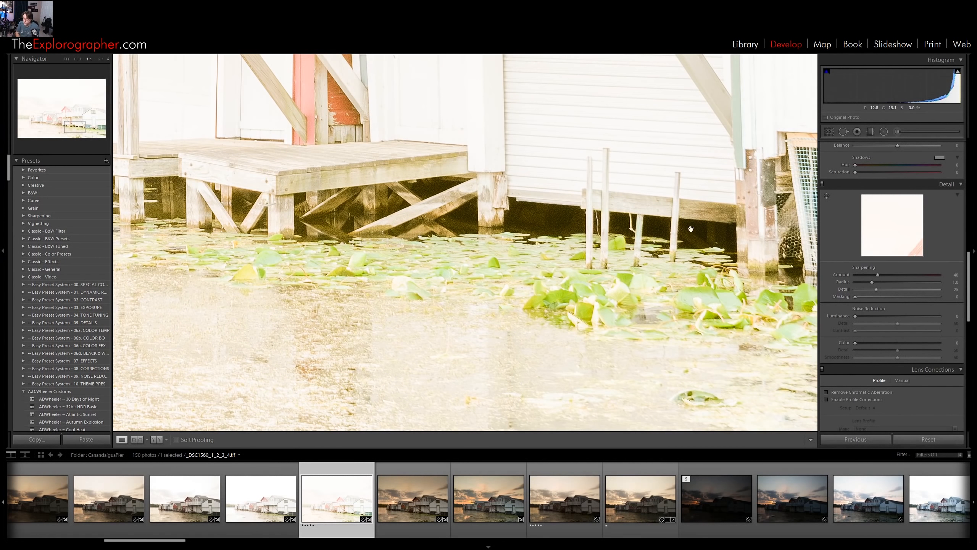
{"action": "left_click_drag", "start_coordinate": [899, 92], "coordinate": [847, 92]}
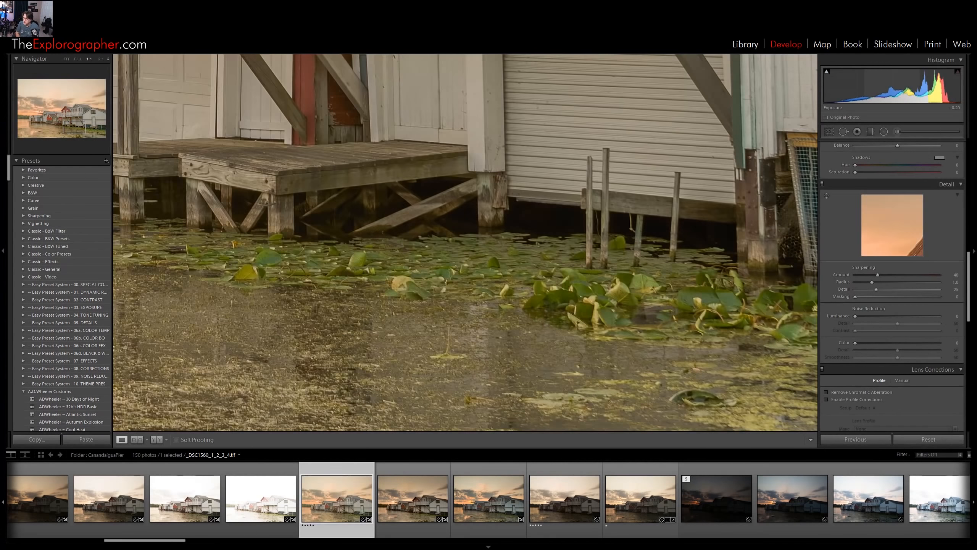
{"action": "left_click_drag", "start_coordinate": [574, 258], "coordinate": [847, 358]}
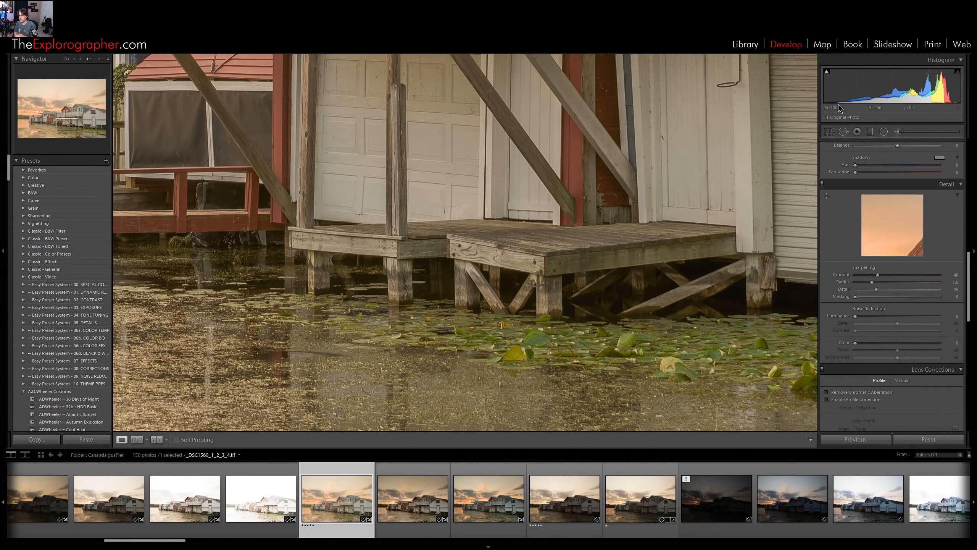
{"action": "left_click", "coordinate": [584, 216]}
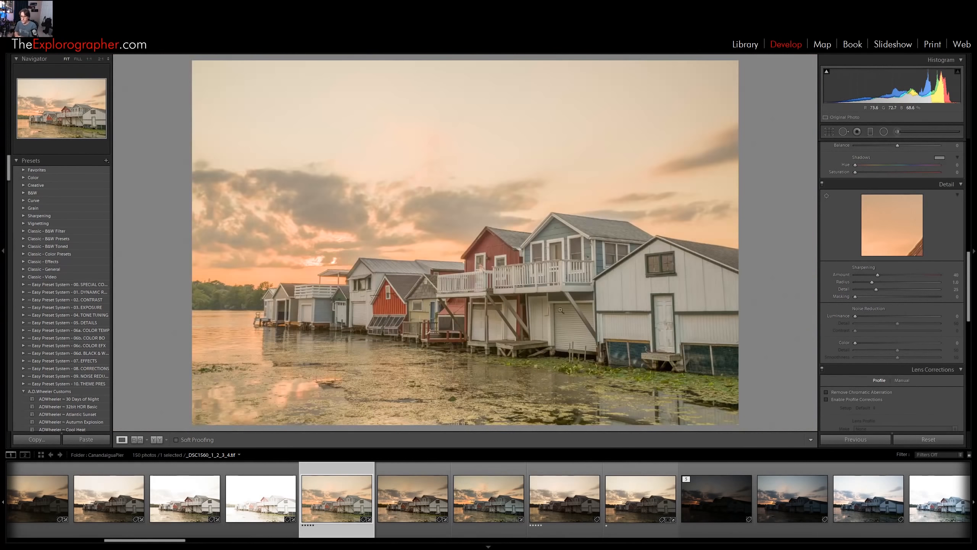
Paint an adjustment-brush mask over the dark gaps beneath the wooden dock and boathouse, using size 12 and density 77, and hide the mask overlay
{"action": "left_click", "coordinate": [559, 315]}
{"action": "left_click_drag", "start_coordinate": [559, 314], "coordinate": [495, 75]}
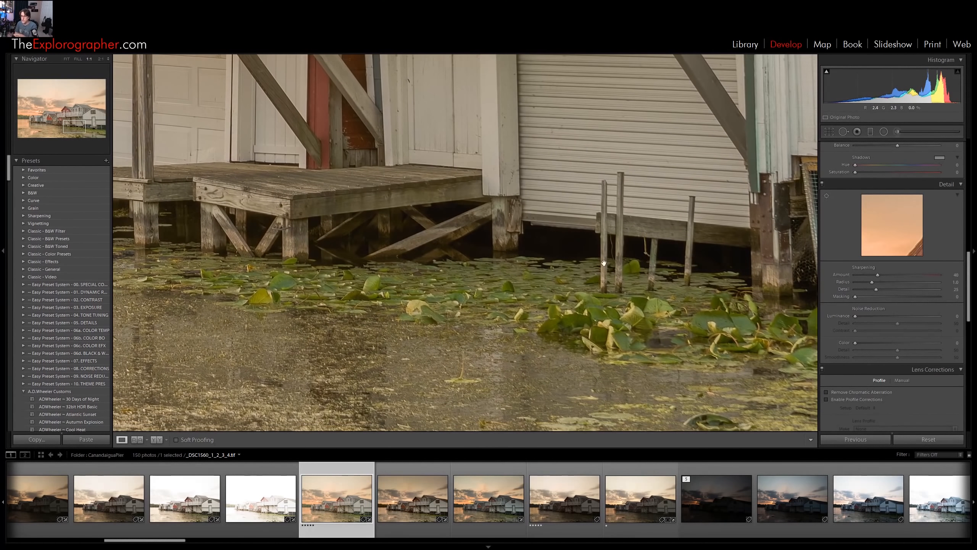
{"action": "left_click", "coordinate": [897, 131]}
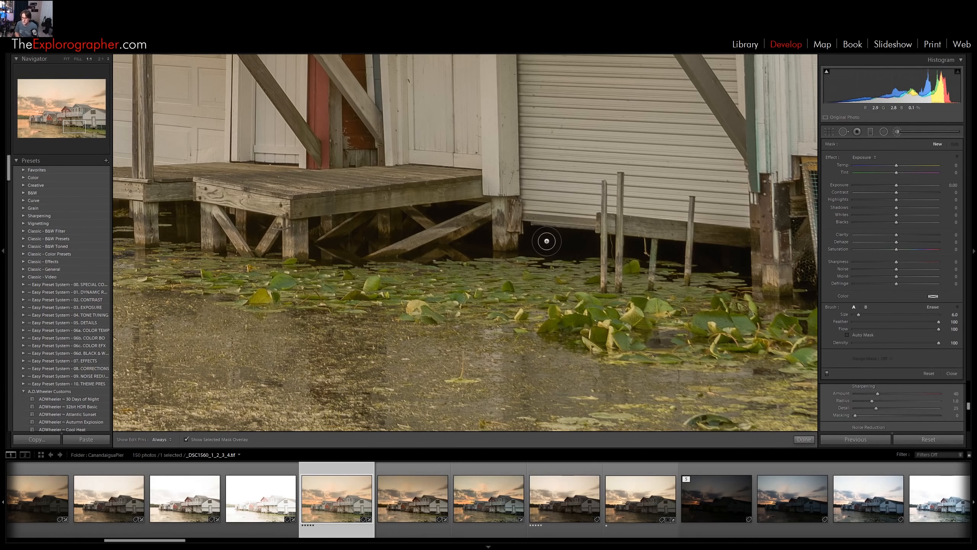
{"action": "scroll", "coordinate": [364, 233], "scroll_direction": "up", "scroll_amount": 6}
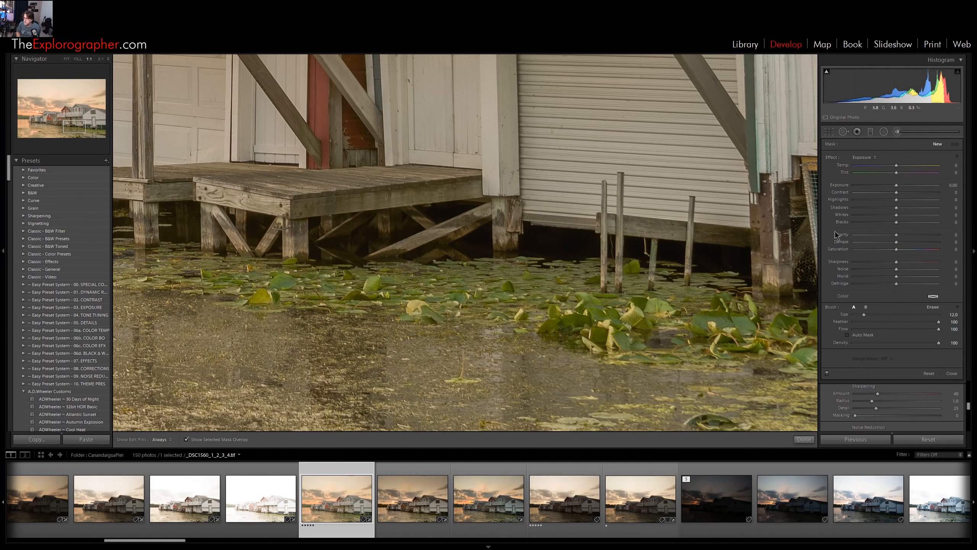
{"action": "left_click", "coordinate": [919, 342]}
{"action": "key", "text": "h"}
{"action": "mouse_move", "coordinate": [371, 233]}
{"action": "left_mouse_down"}
{"action": "mouse_move", "coordinate": [425, 218]}
{"action": "mouse_move", "coordinate": [330, 241]}
{"action": "mouse_move", "coordinate": [375, 227]}
{"action": "left_mouse_up"}
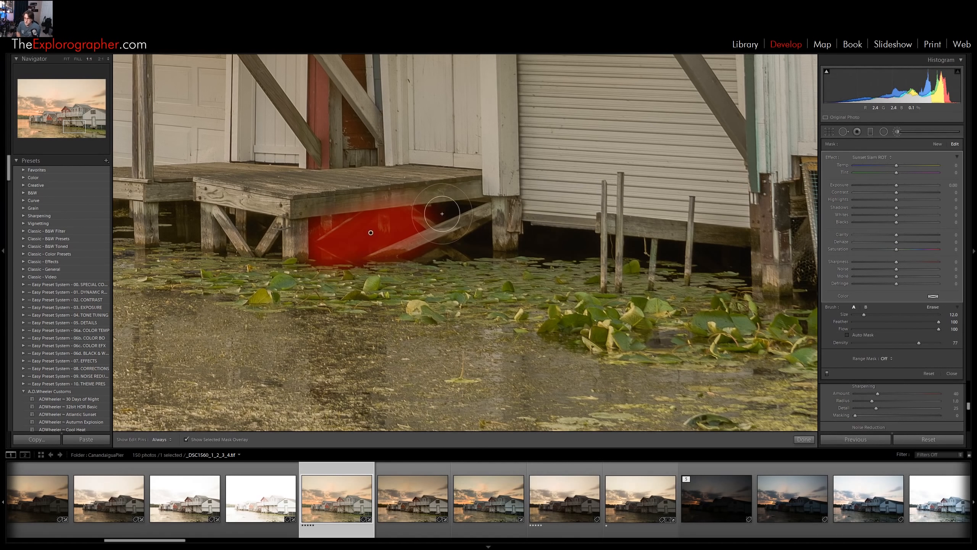
{"action": "mouse_move", "coordinate": [442, 214]}
{"action": "left_mouse_down"}
{"action": "mouse_move", "coordinate": [475, 213]}
{"action": "mouse_move", "coordinate": [433, 217]}
{"action": "mouse_move", "coordinate": [466, 238]}
{"action": "mouse_move", "coordinate": [454, 249]}
{"action": "mouse_move", "coordinate": [567, 245]}
{"action": "mouse_move", "coordinate": [740, 271]}
{"action": "left_mouse_up"}
{"action": "key", "text": "h"}
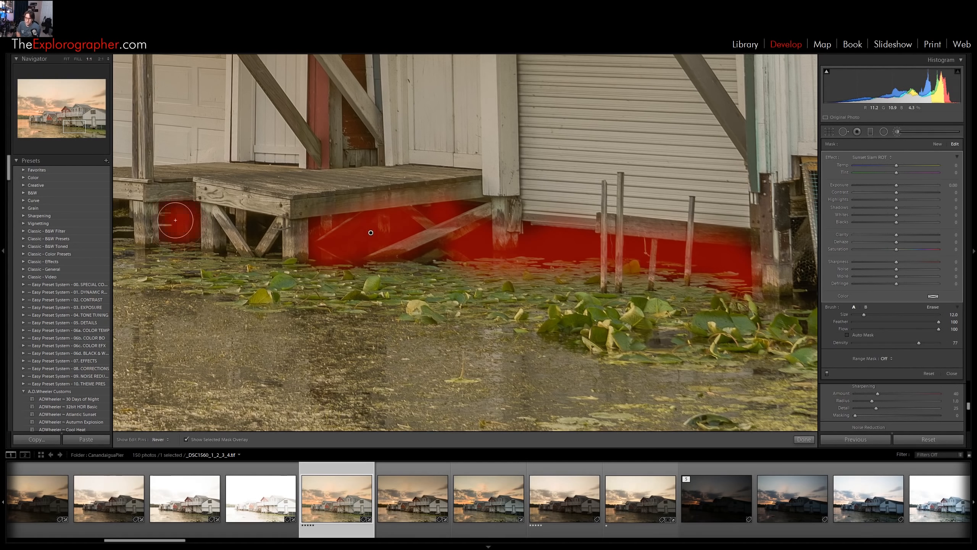
{"action": "left_click_drag", "start_coordinate": [244, 244], "coordinate": [258, 230]}
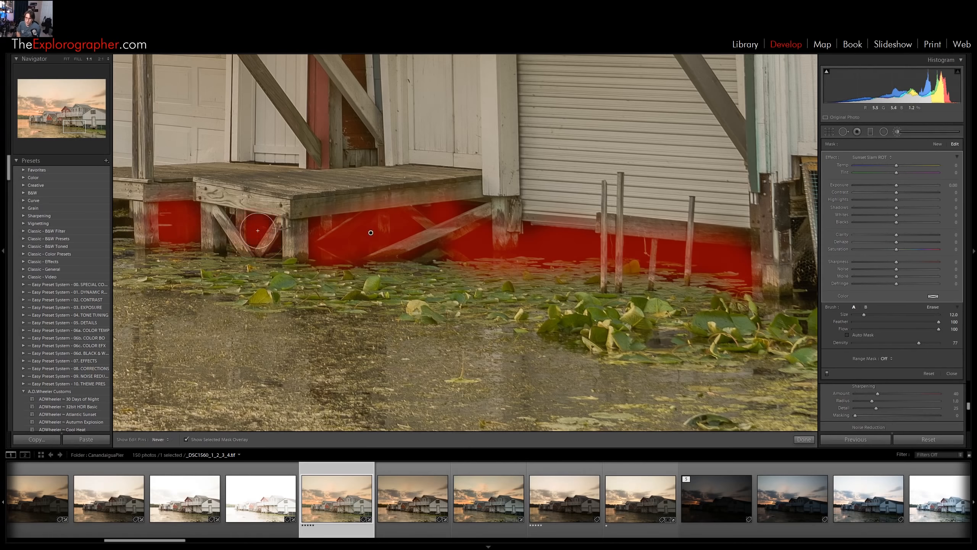
{"action": "key", "text": "h"}
{"action": "left_click", "coordinate": [187, 440]}
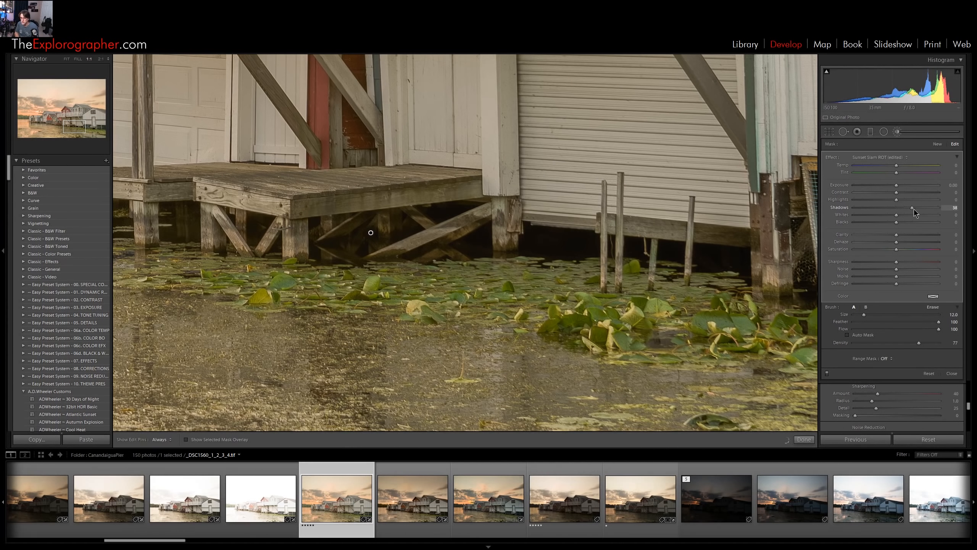
Brighten the brushed area beneath the dock with Shadows 100 and Exposure 0.60, and lower its Saturation to -10
{"action": "left_click_drag", "start_coordinate": [922, 212], "coordinate": [960, 214]}
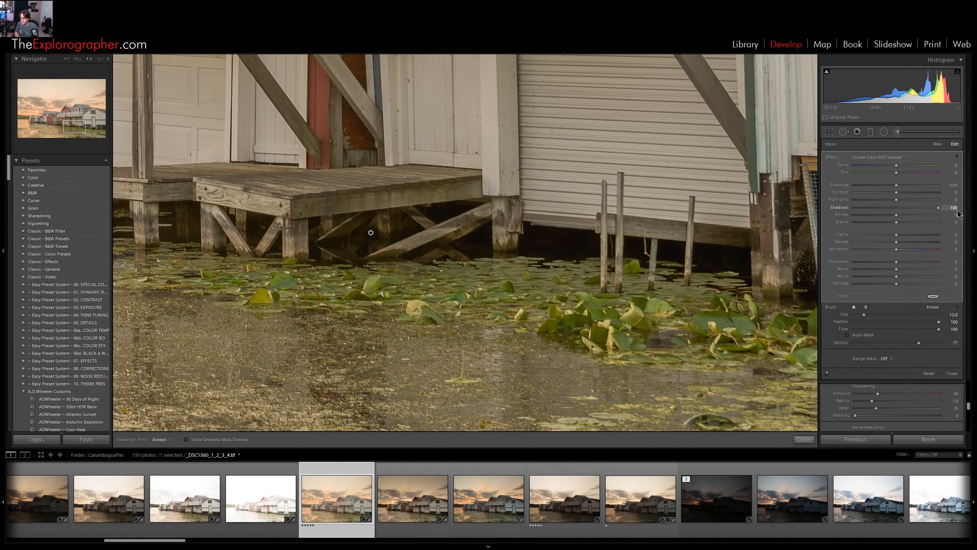
{"action": "left_click_drag", "start_coordinate": [897, 186], "coordinate": [912, 186]}
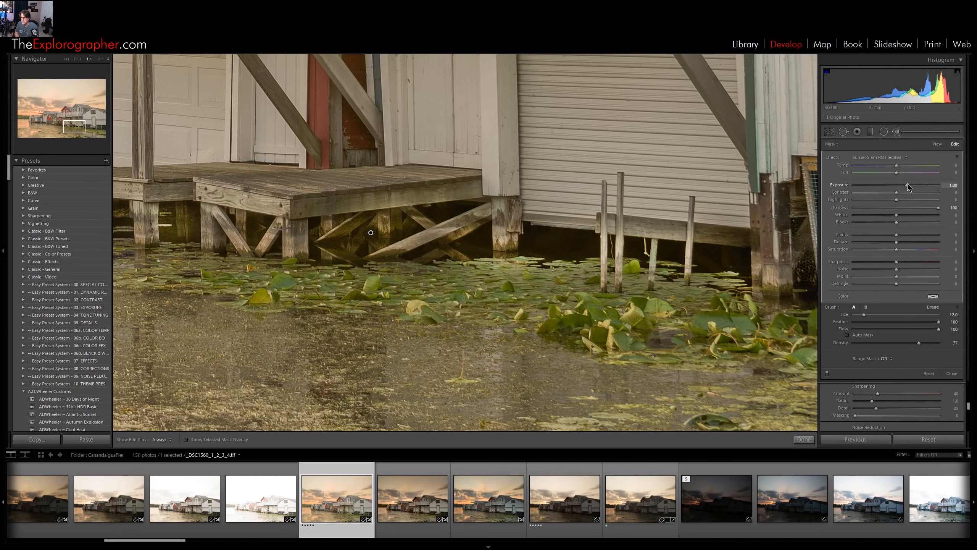
{"action": "left_click_drag", "start_coordinate": [908, 184], "coordinate": [902, 186]}
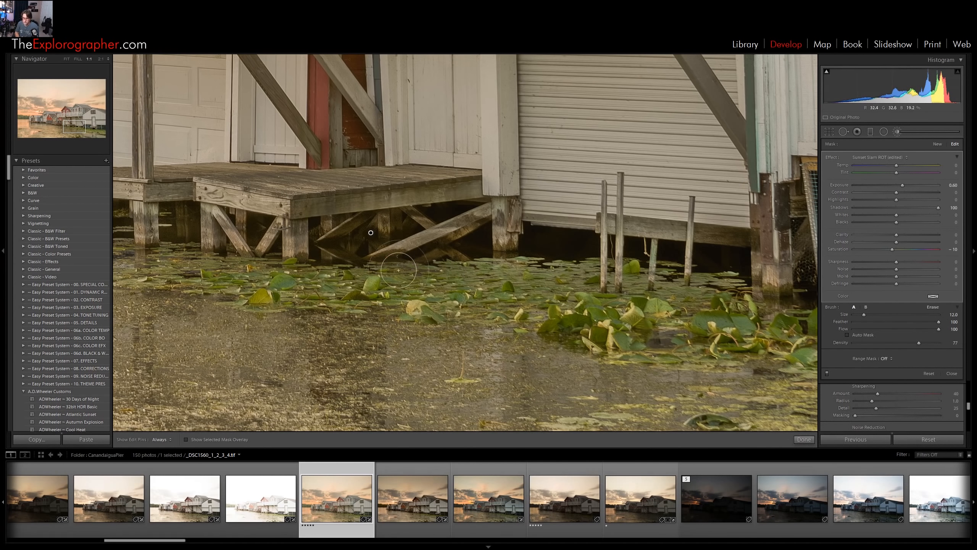
Compare the dock shadows before and after editing at full size, close the adjustment brush and view the whole photo
{"action": "key", "text": "backslash"}
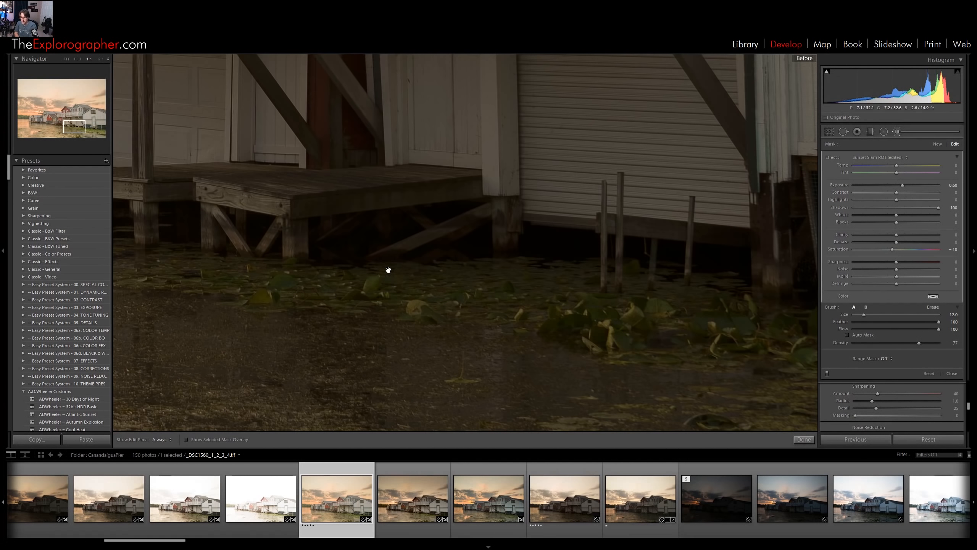
{"action": "key", "text": "backslash"}
{"action": "key", "text": "backslash"}
{"action": "key", "text": "backslash"}
{"action": "key", "text": "backslash"}
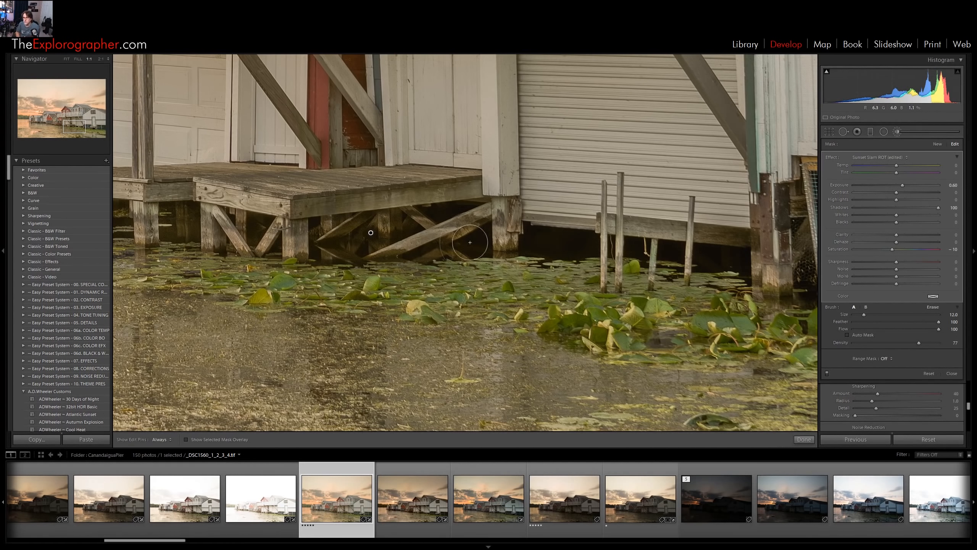
{"action": "key", "text": "k"}
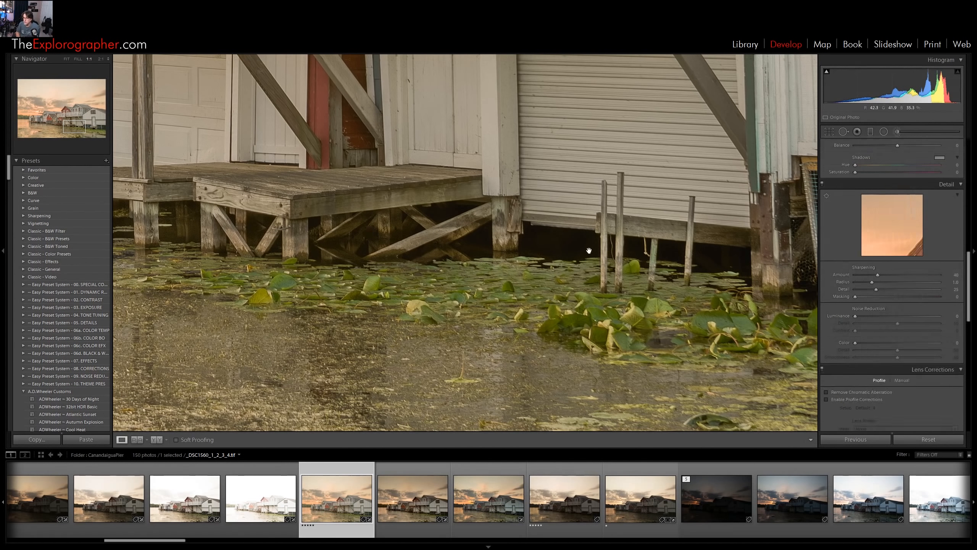
{"action": "left_click", "coordinate": [538, 247]}
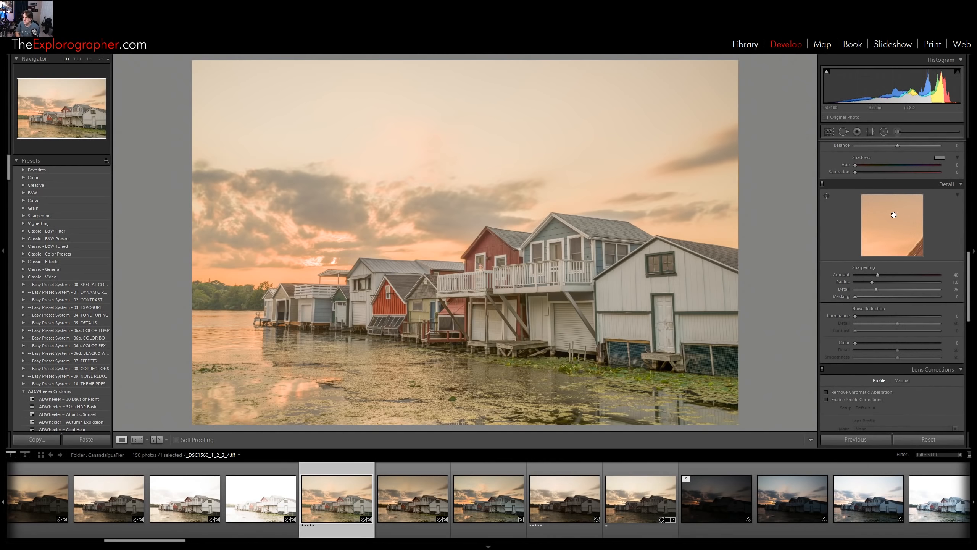
Set the photo's Exposure to -0.76, white balance Temp to 5394 and Contrast to +78
{"action": "left_click_drag", "start_coordinate": [901, 86], "coordinate": [882, 86]}
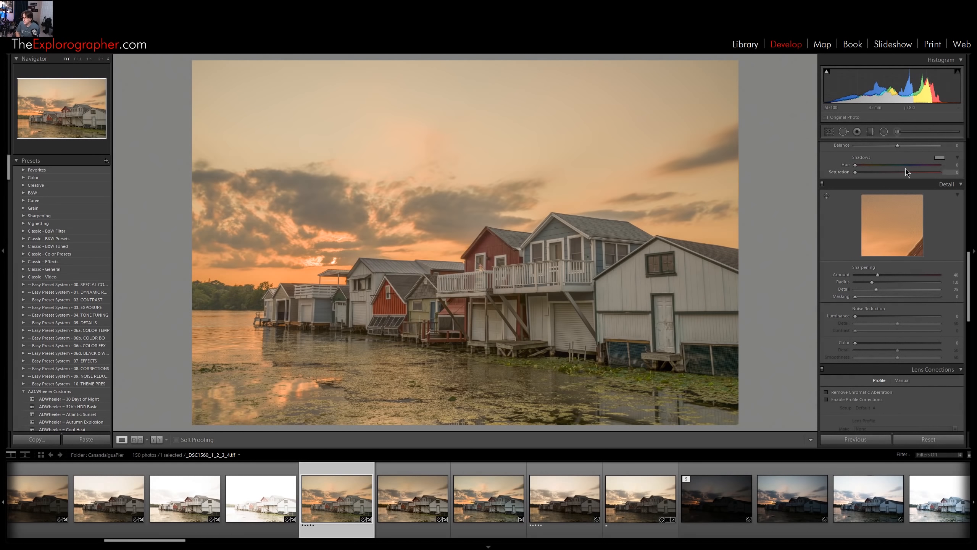
{"action": "scroll", "coordinate": [831, 171], "scroll_direction": "up", "scroll_amount": 8}
{"action": "scroll", "coordinate": [830, 171], "scroll_direction": "up", "scroll_amount": 3}
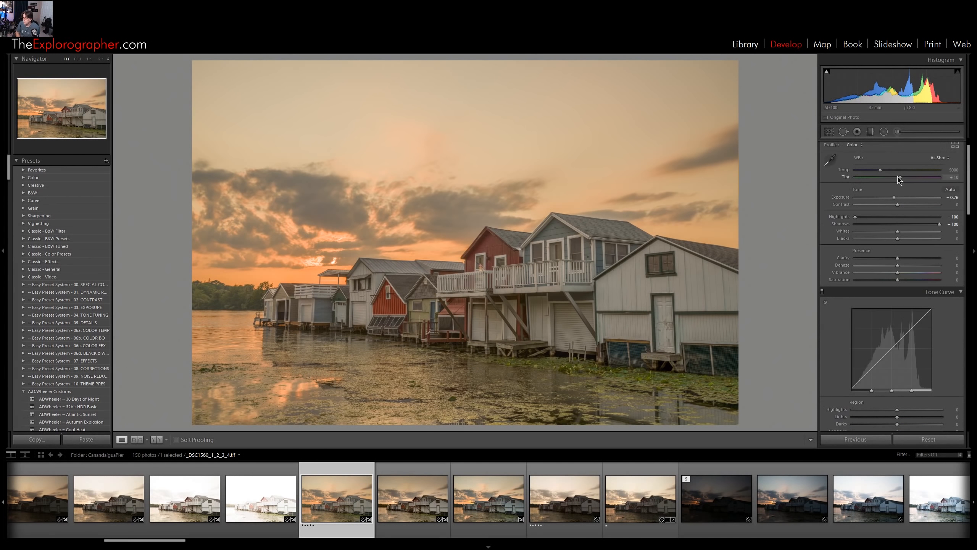
{"action": "left_click_drag", "start_coordinate": [889, 170], "coordinate": [886, 173]}
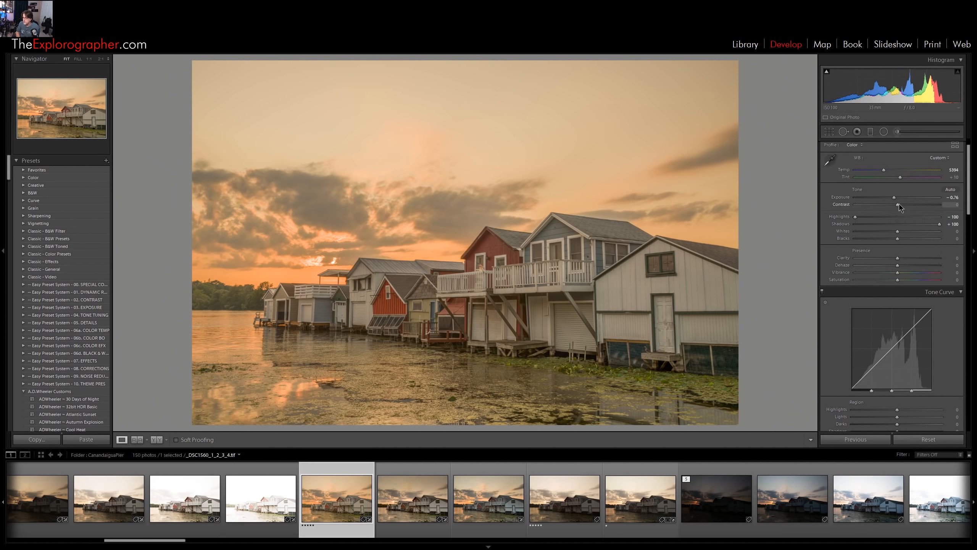
{"action": "left_click_drag", "start_coordinate": [899, 204], "coordinate": [932, 203]}
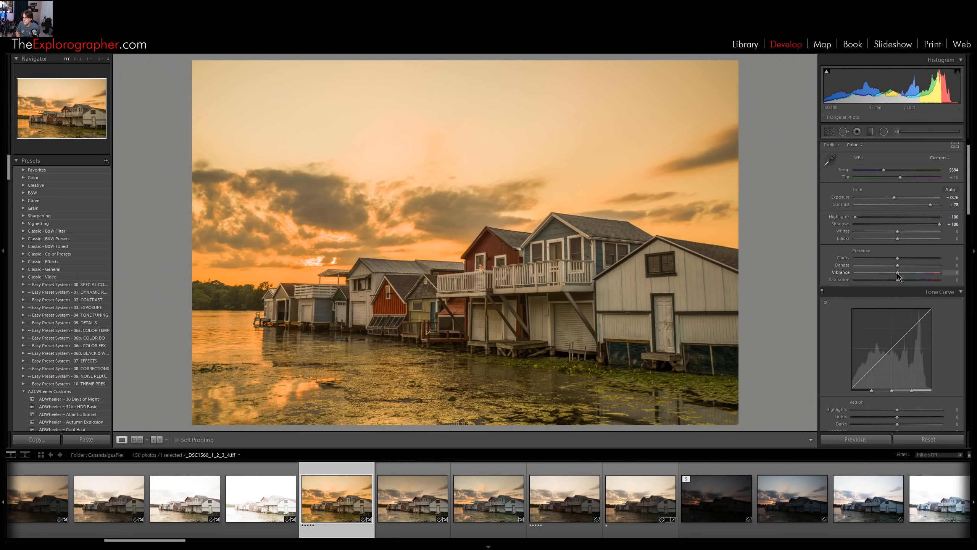
Test strong Saturation and Vibrance boosts on the sunset colours, return Saturation to 0 and set Vibrance to -9
{"action": "left_click_drag", "start_coordinate": [897, 273], "coordinate": [895, 273]}
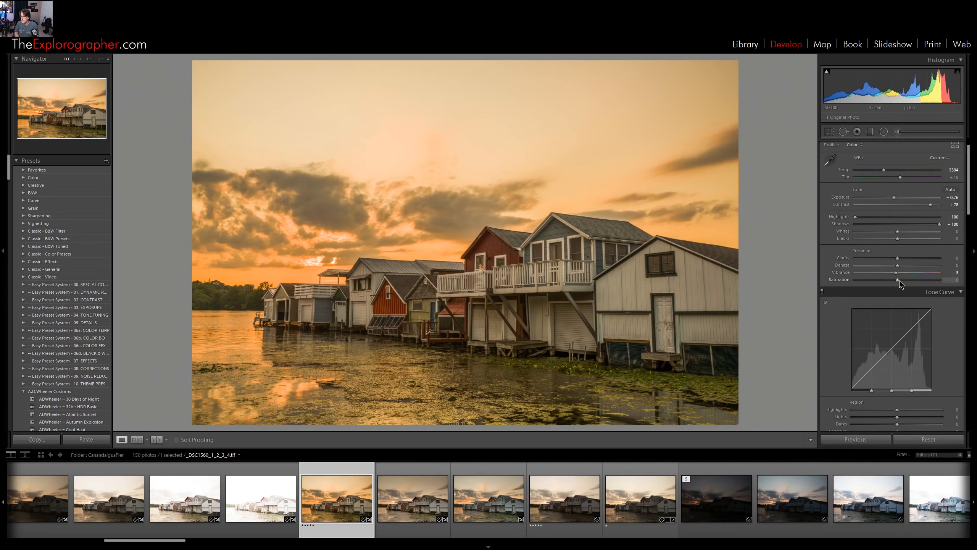
{"action": "left_click_drag", "start_coordinate": [898, 282], "coordinate": [911, 280]}
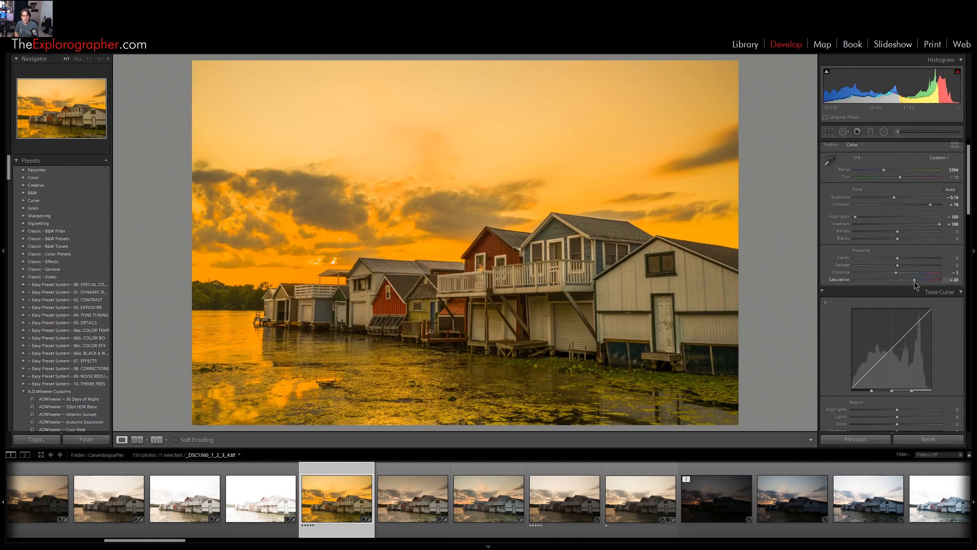
{"action": "left_click_drag", "start_coordinate": [911, 280], "coordinate": [944, 271]}
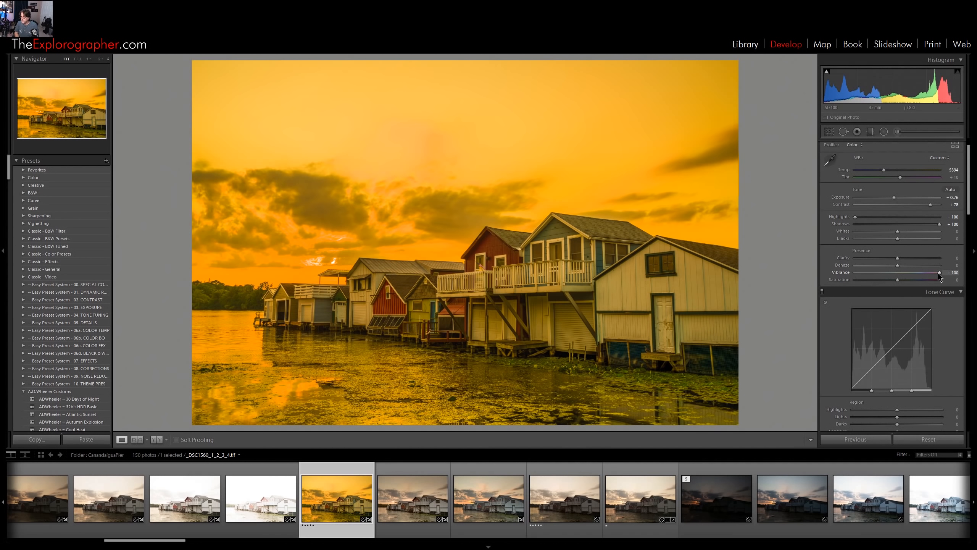
{"action": "left_click_drag", "start_coordinate": [939, 273], "coordinate": [900, 275]}
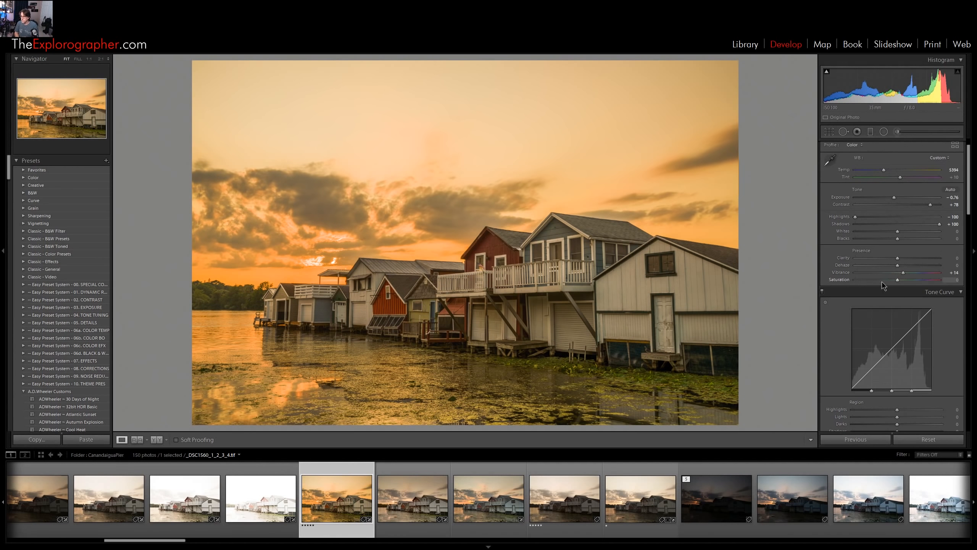
{"action": "left_click_drag", "start_coordinate": [903, 270], "coordinate": [892, 270]}
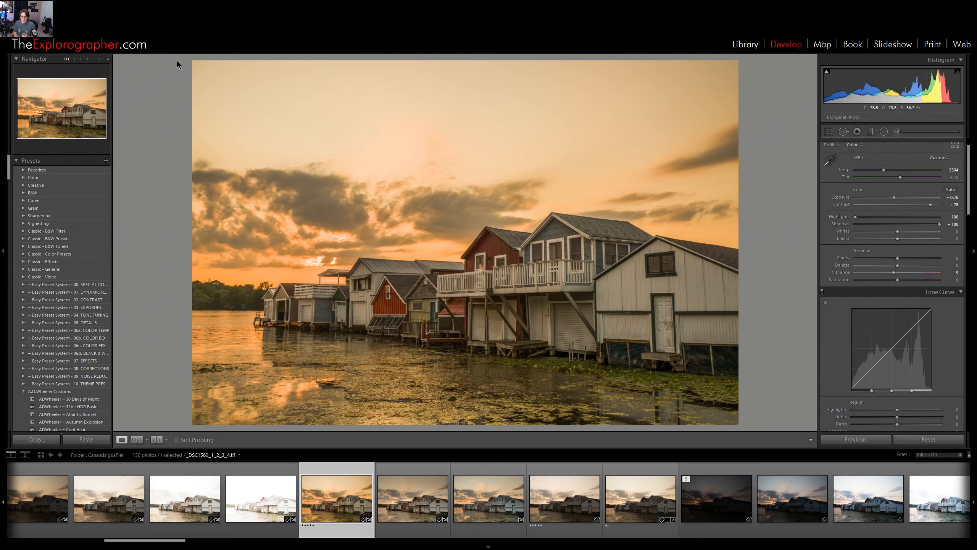
Open The Fader plug-in for the boathouse photo and move its dialog up over the sky, clear of the boathouses
{"action": "key", "text": "alt+f"}
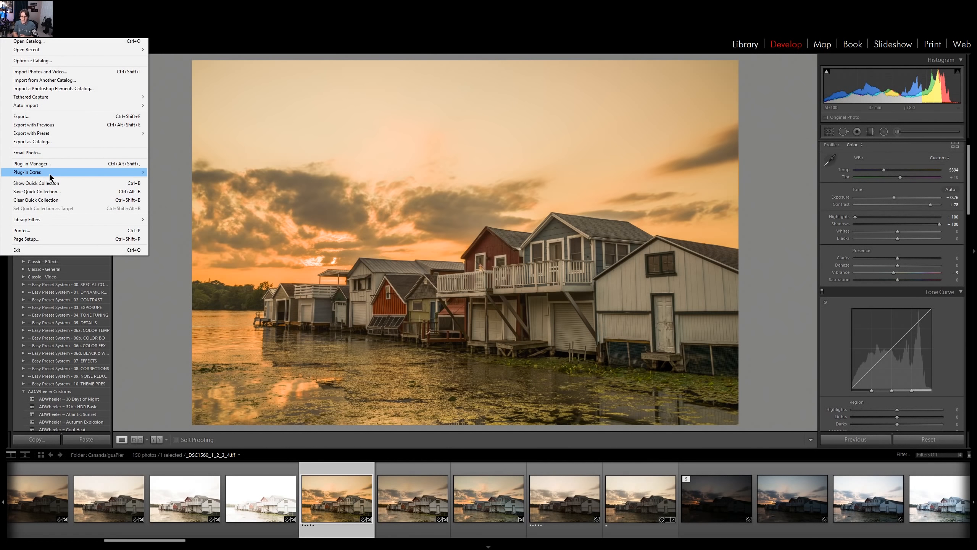
{"action": "mouse_move", "coordinate": [80, 174]}
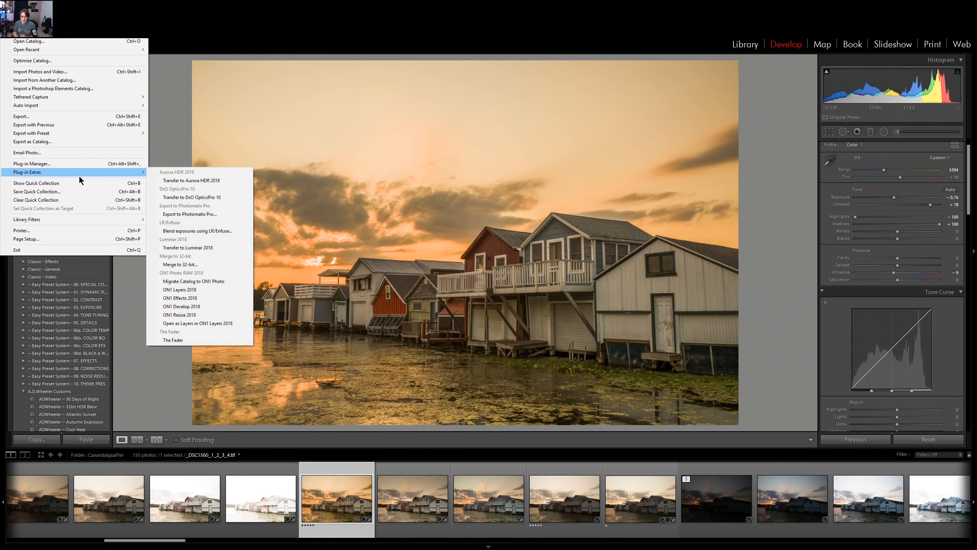
{"action": "left_click", "coordinate": [178, 339]}
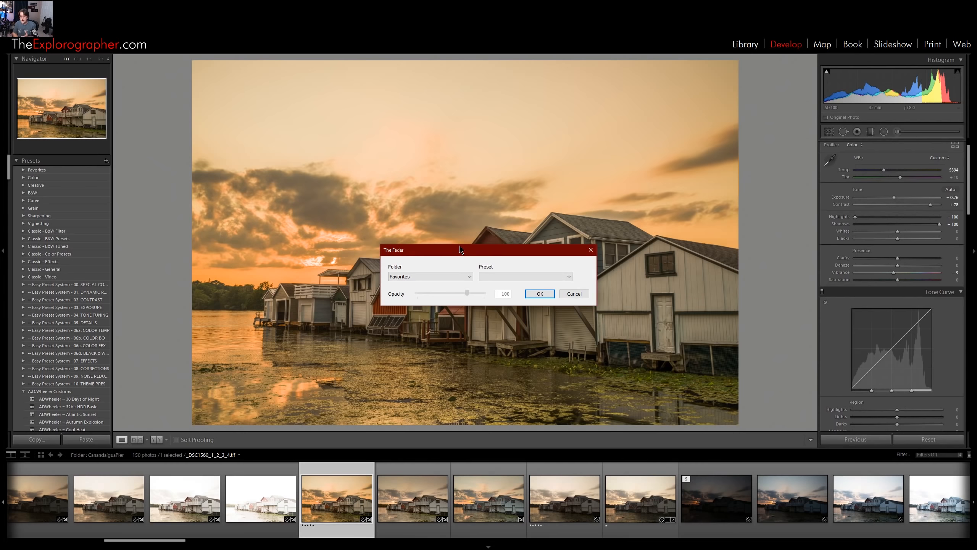
{"action": "left_click_drag", "start_coordinate": [462, 252], "coordinate": [468, 80]}
Preview the High Tension Fadeout preset from the Favorites folder on the photo and reduce its opacity to 20
{"action": "left_click", "coordinate": [500, 106]}
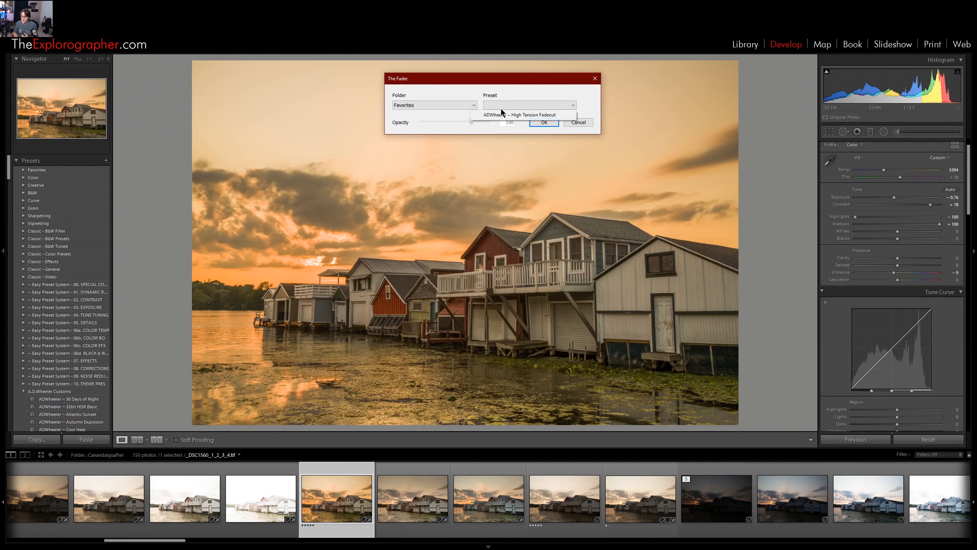
{"action": "left_click", "coordinate": [556, 115]}
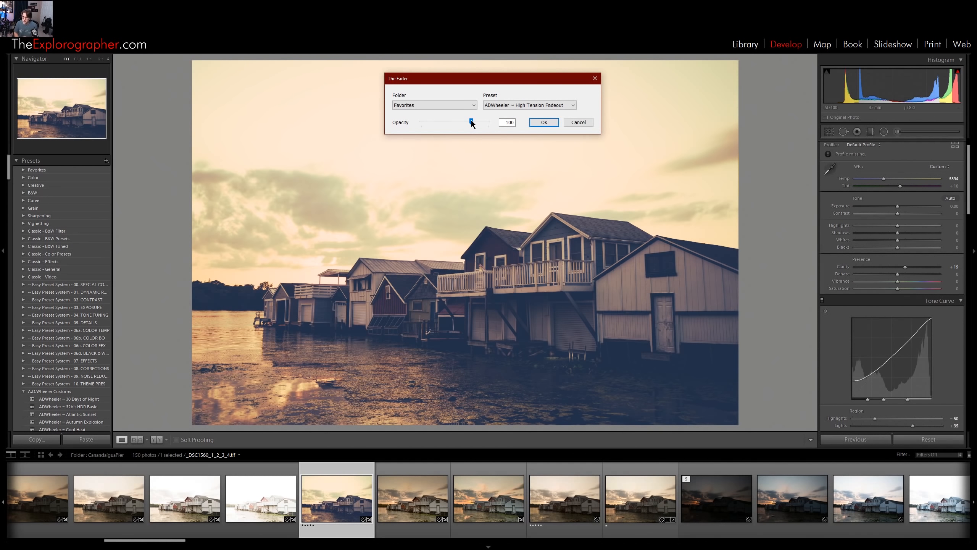
{"action": "left_click_drag", "start_coordinate": [469, 120], "coordinate": [445, 121]}
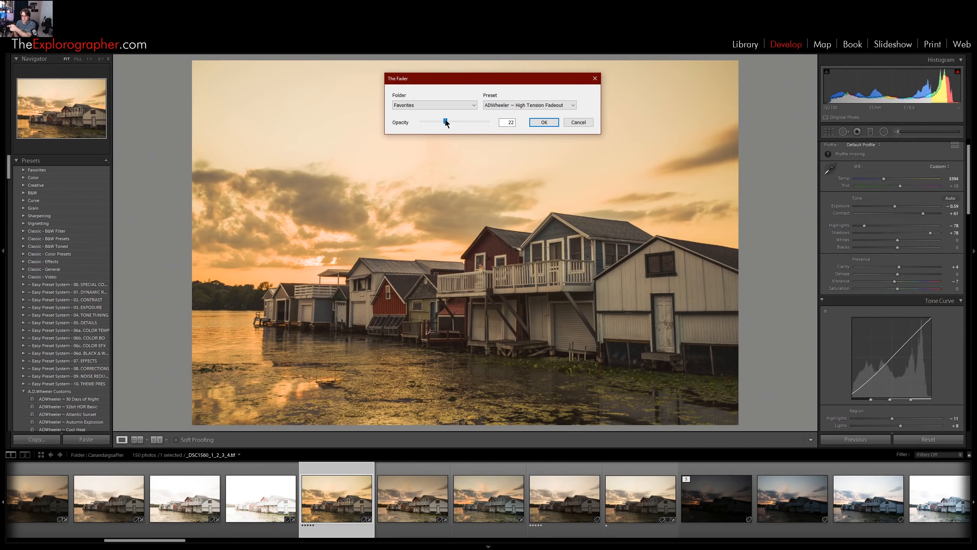
{"action": "mouse_move", "coordinate": [446, 120]}
{"action": "left_mouse_down"}
{"action": "mouse_move", "coordinate": [461, 123]}
{"action": "mouse_move", "coordinate": [445, 121]}
{"action": "left_mouse_up"}
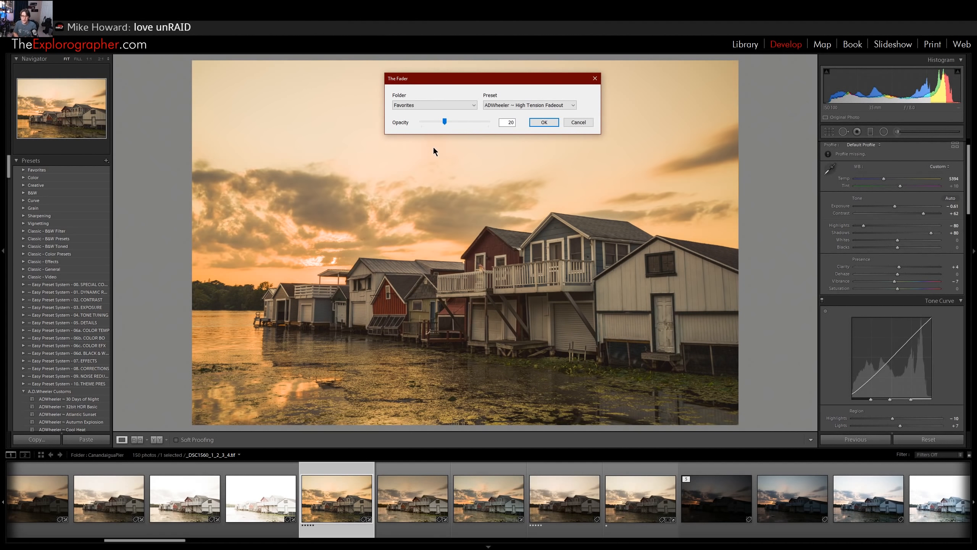
Switch The Fader to the Customs II preset folder, choose the Dreamscape preset and set its opacity to 9
{"action": "left_click", "coordinate": [474, 105]}
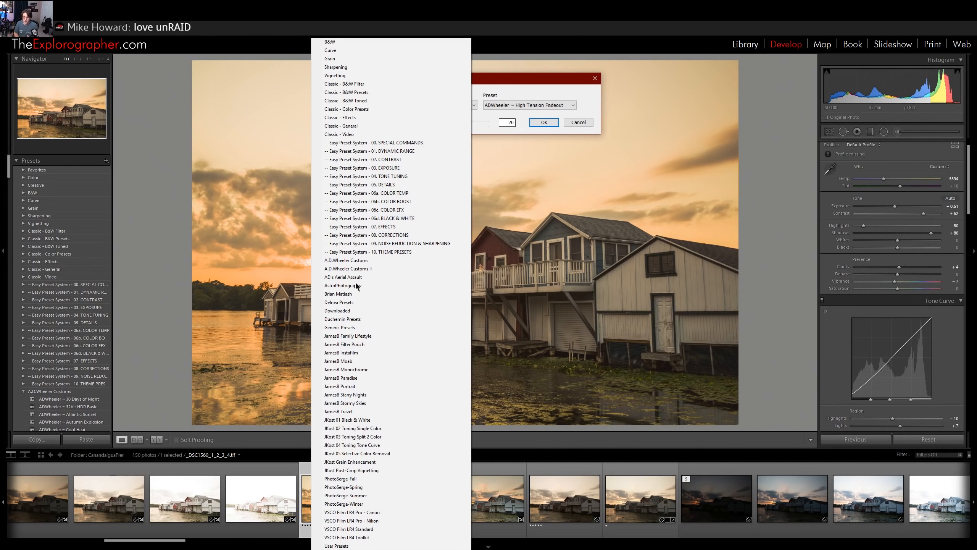
{"action": "left_click", "coordinate": [358, 269]}
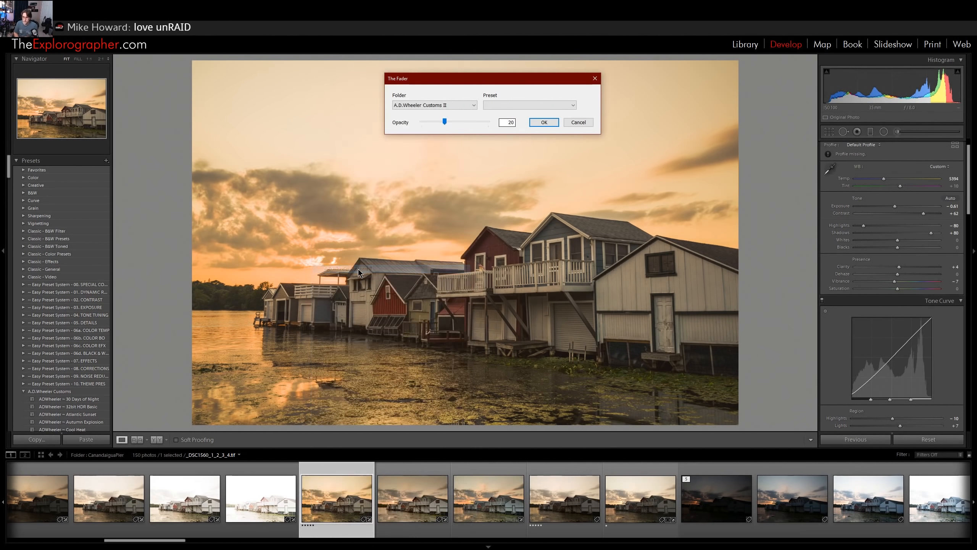
{"action": "left_click", "coordinate": [525, 104]}
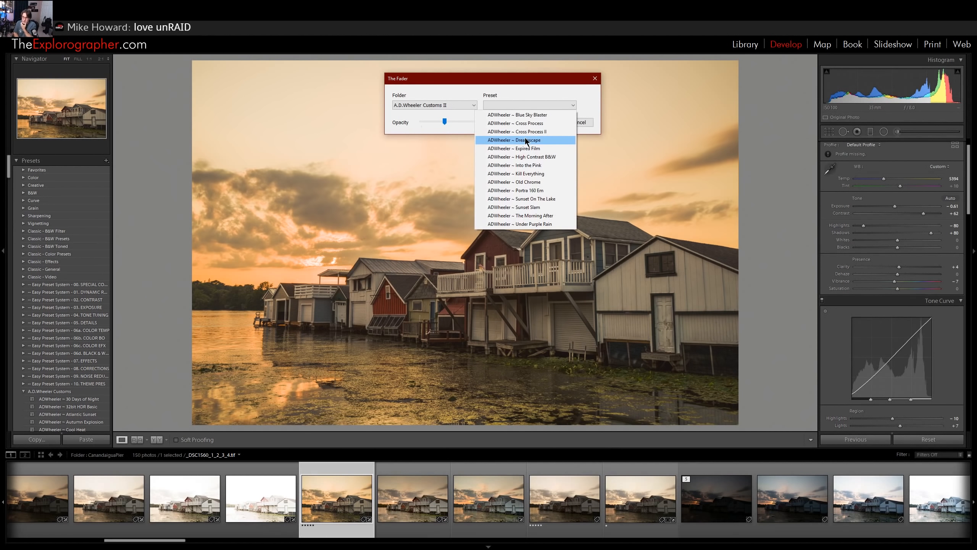
{"action": "left_click", "coordinate": [526, 139]}
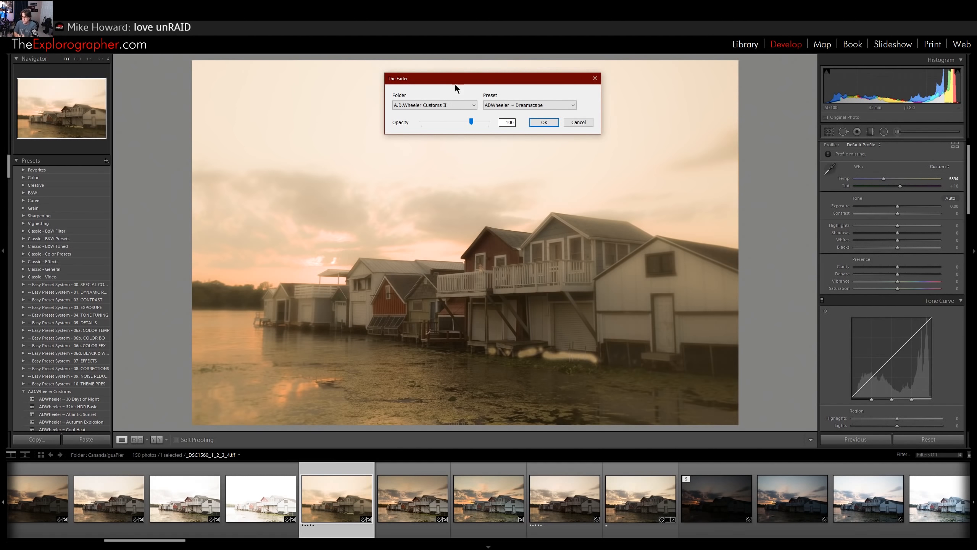
{"action": "left_click_drag", "start_coordinate": [472, 122], "coordinate": [440, 116]}
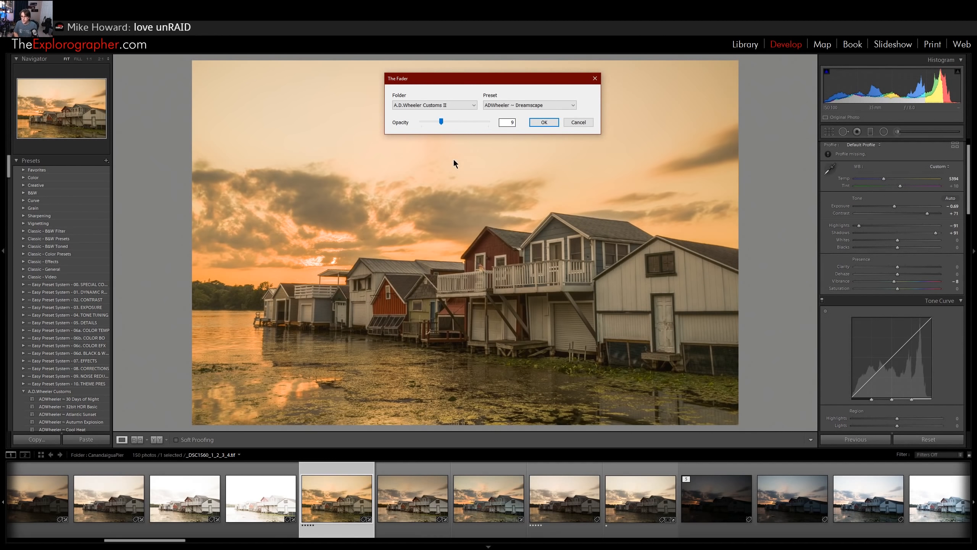
Choose the Into the Pink preset in The Fader, reduce its opacity to 44 and apply it to the boathouse photo
{"action": "left_click", "coordinate": [543, 105]}
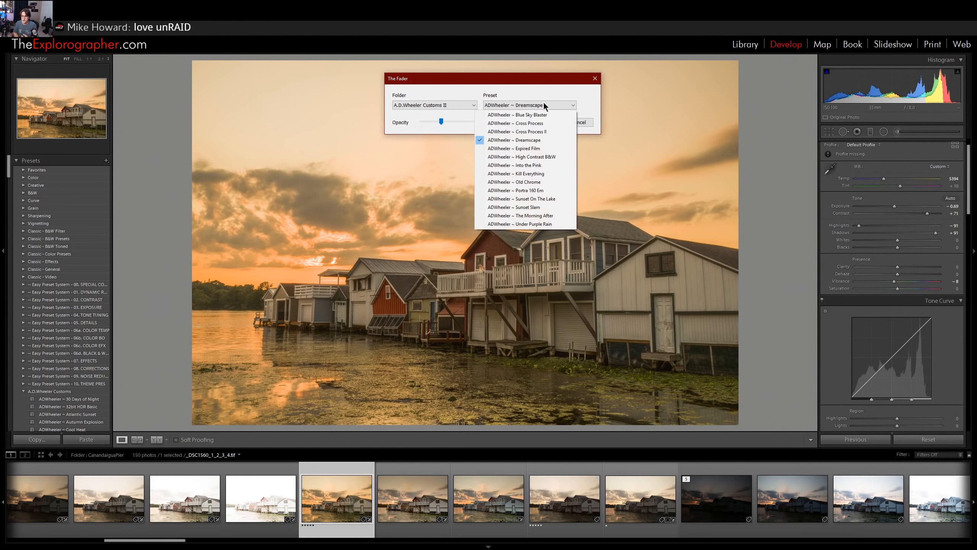
{"action": "left_click", "coordinate": [544, 167]}
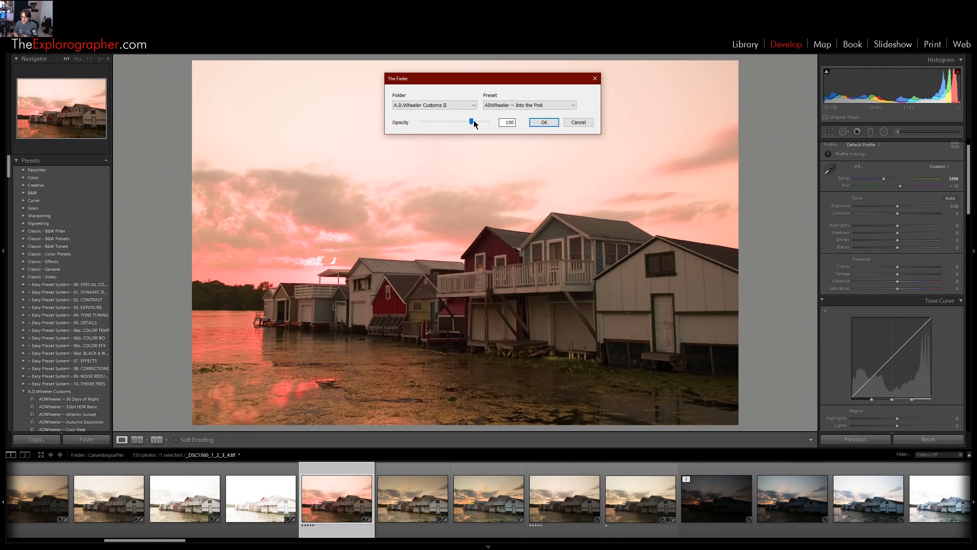
{"action": "left_click_drag", "start_coordinate": [469, 121], "coordinate": [454, 119]}
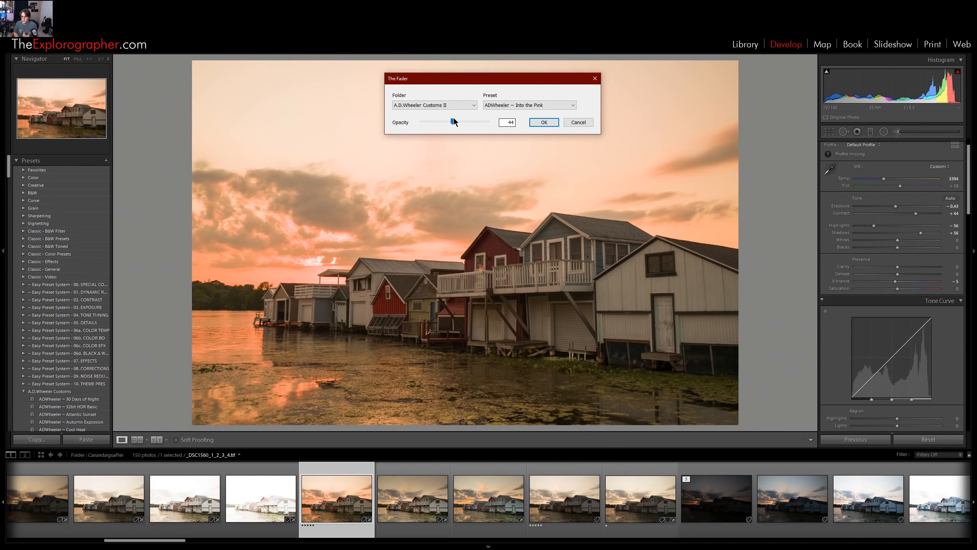
{"action": "left_click", "coordinate": [553, 121]}
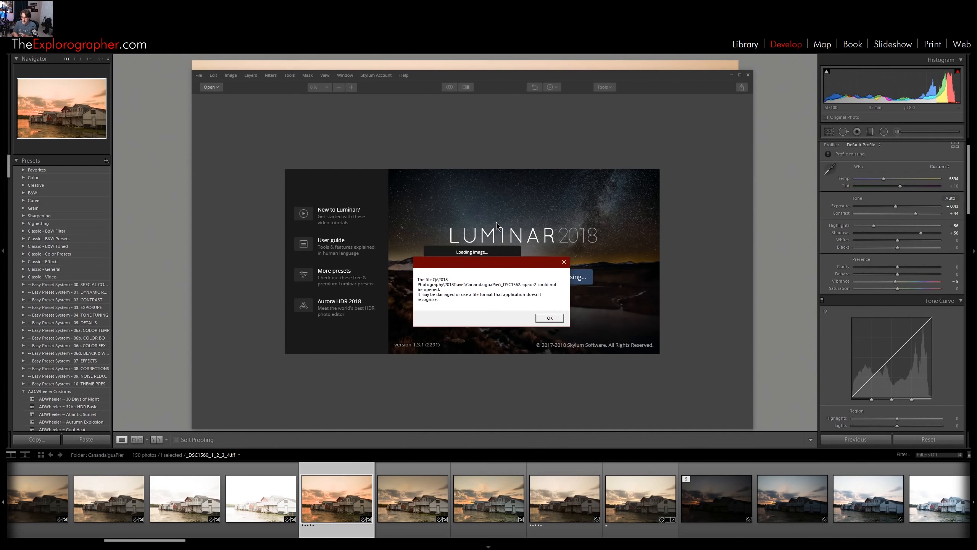
In Luminar 2018, dismiss the file error and browse for an image in Photo Storage Three (Q:), 2018 Photography, 2018Travel, CanandaiguaPier
{"action": "left_click", "coordinate": [549, 321]}
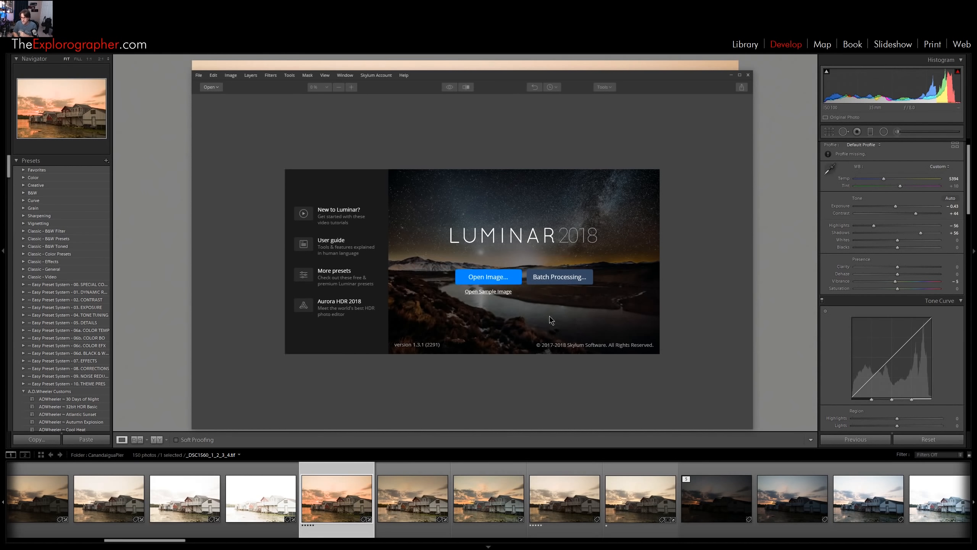
{"action": "left_click", "coordinate": [493, 277]}
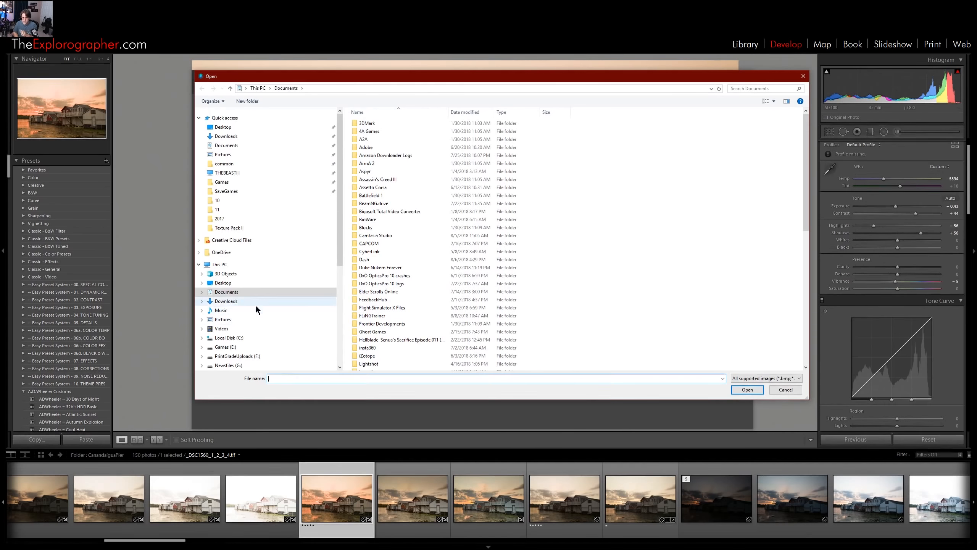
{"action": "scroll", "coordinate": [256, 307], "scroll_direction": "down", "scroll_amount": 5}
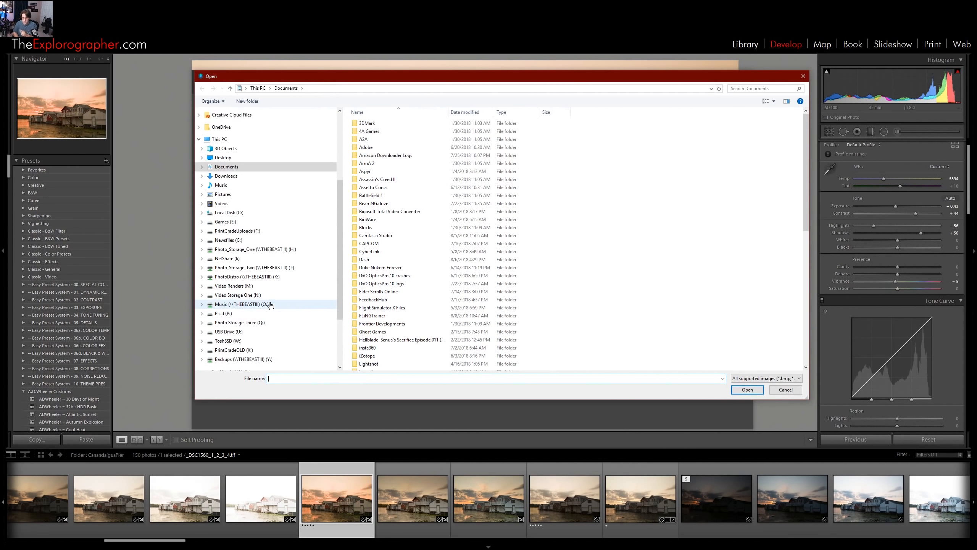
{"action": "scroll", "coordinate": [270, 305], "scroll_direction": "down", "scroll_amount": 2}
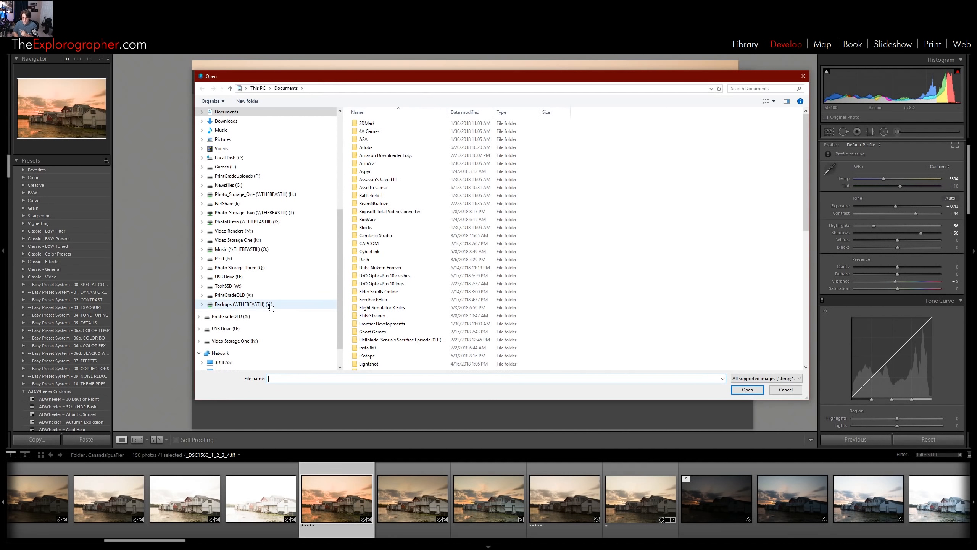
{"action": "left_click", "coordinate": [252, 268]}
{"action": "double_click", "coordinate": [394, 147]}
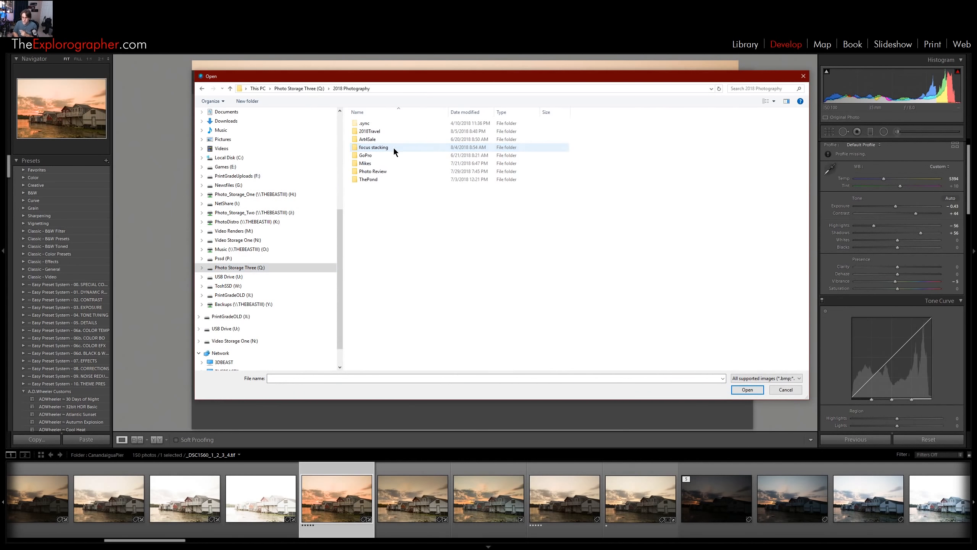
{"action": "double_click", "coordinate": [382, 131]}
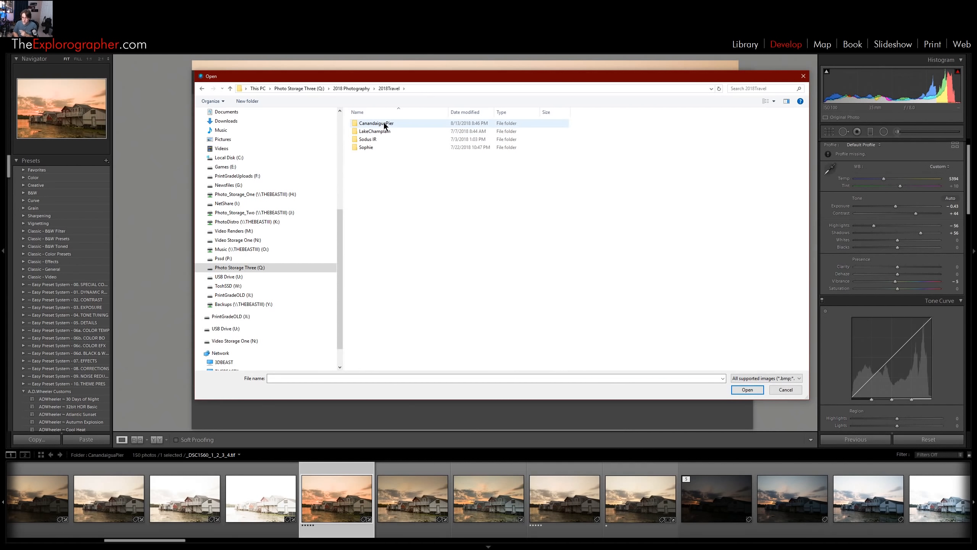
{"action": "double_click", "coordinate": [384, 125]}
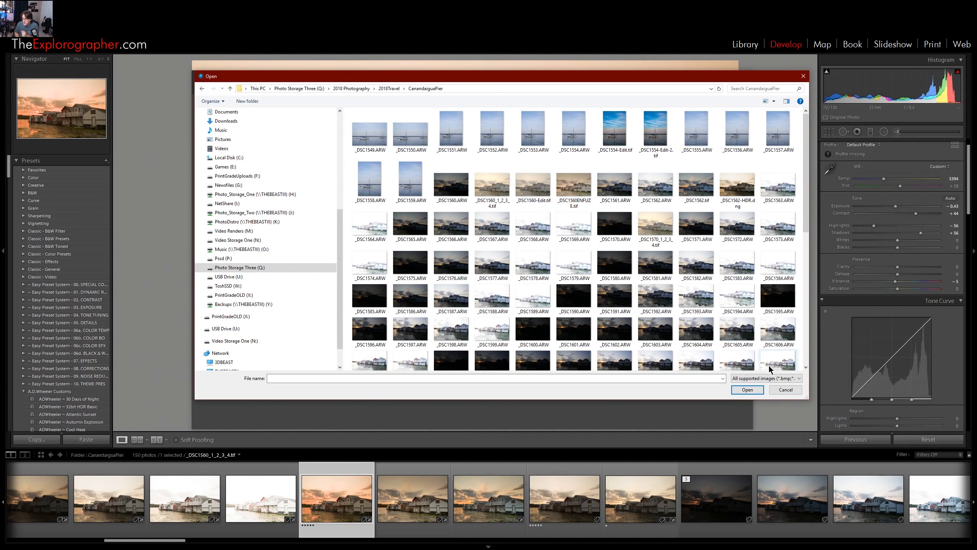
Check the supported file types, keep all supported images listed, and open _DSC1560-Edit.tif
{"action": "left_click", "coordinate": [766, 378]}
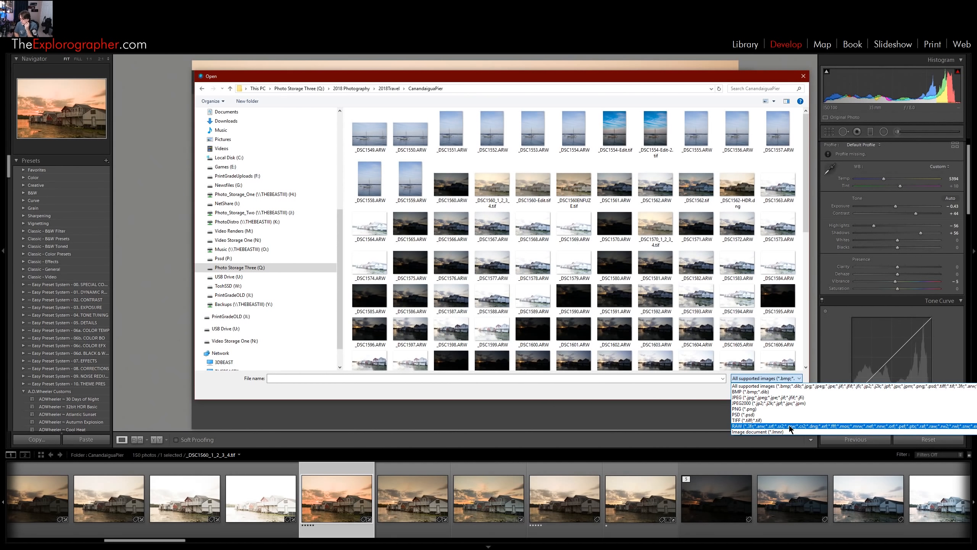
{"action": "left_click", "coordinate": [787, 386]}
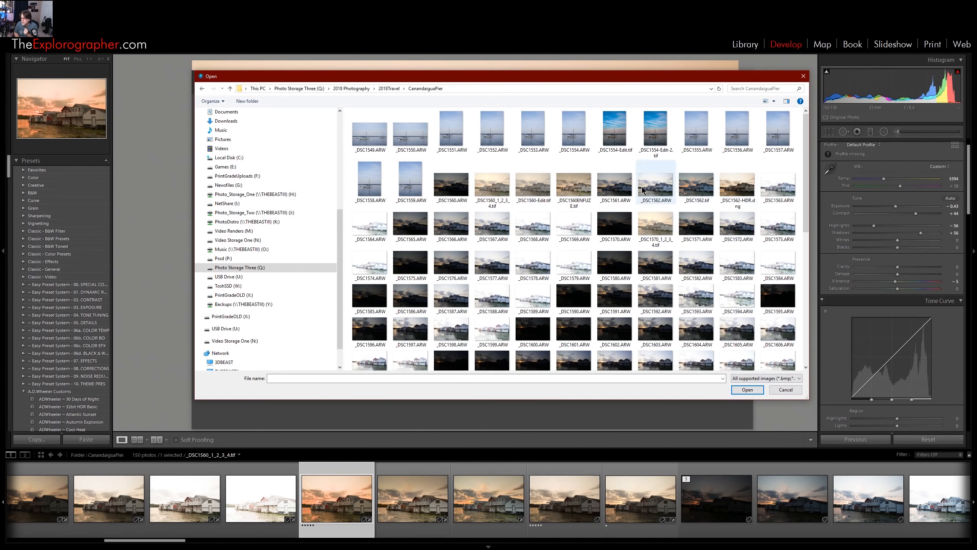
{"action": "left_click", "coordinate": [540, 190]}
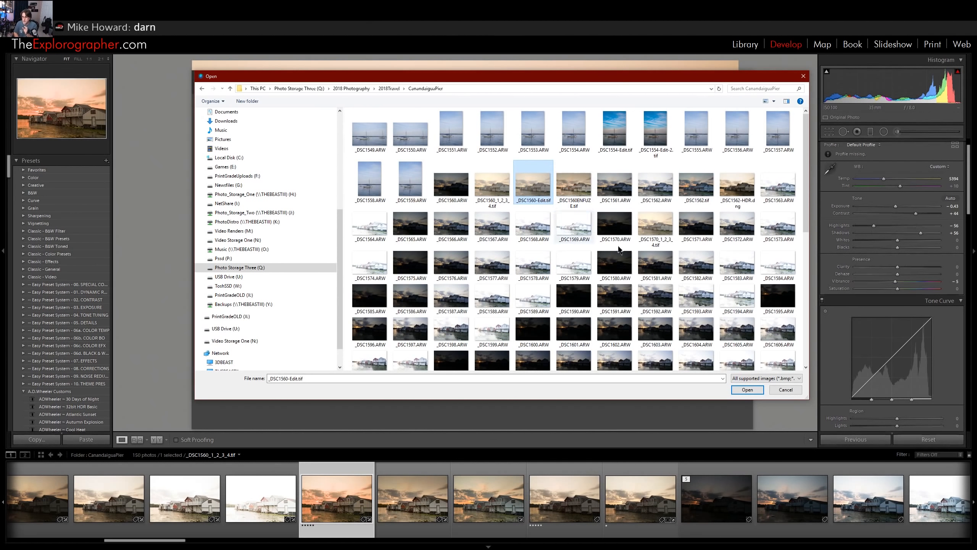
{"action": "left_click", "coordinate": [747, 390]}
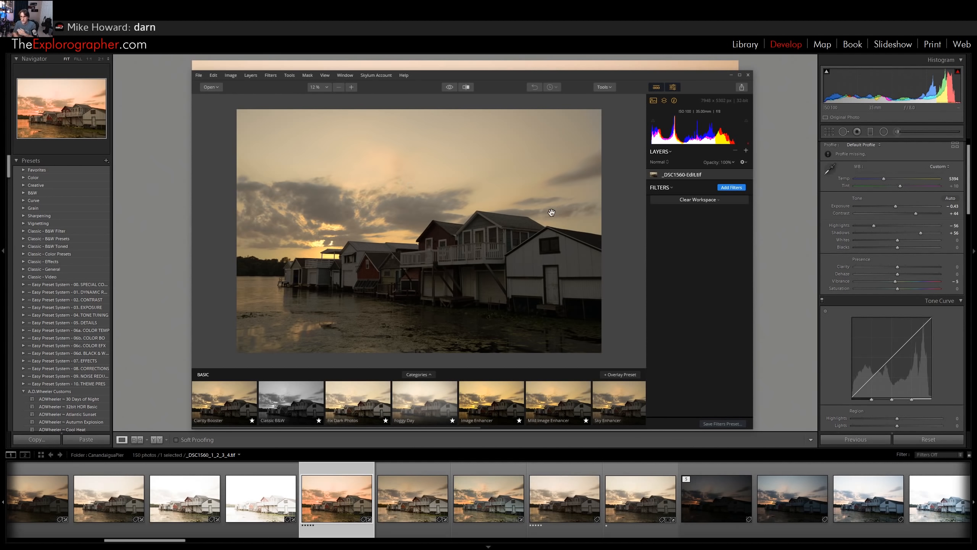
Load the Lightroom filter workspace and set Shadows to 100, Highlights to -89 and Exposure to 1.36
{"action": "left_click", "coordinate": [721, 202]}
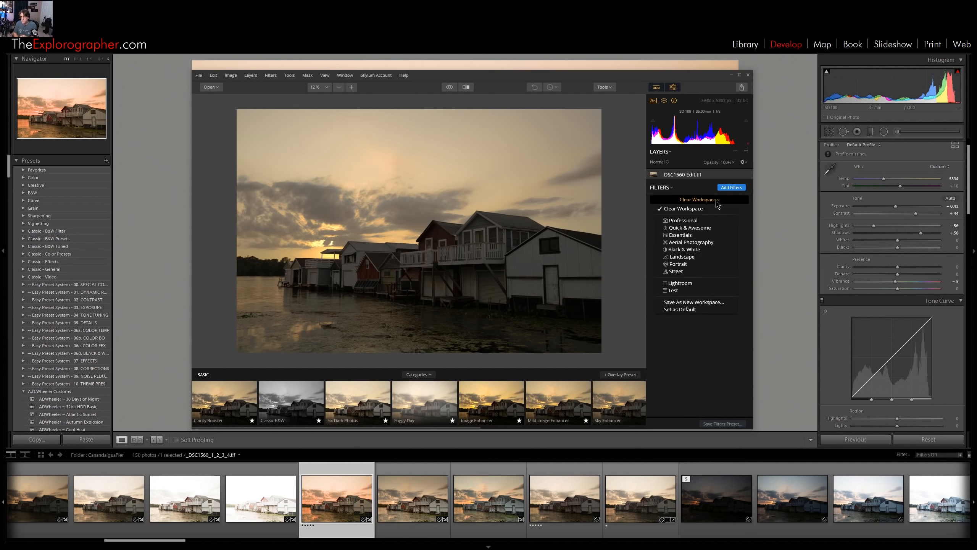
{"action": "left_click", "coordinate": [701, 222]}
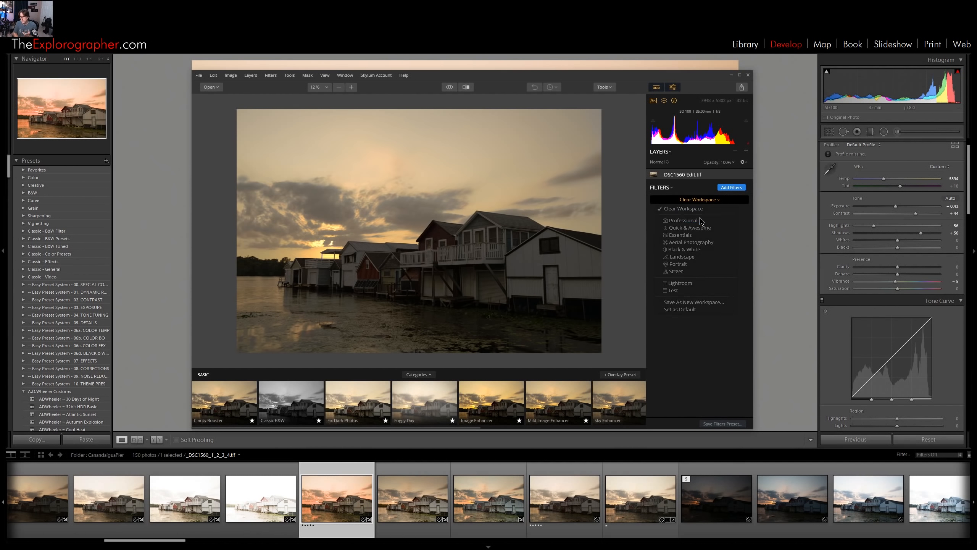
{"action": "left_click", "coordinate": [711, 200]}
{"action": "left_click", "coordinate": [693, 285]}
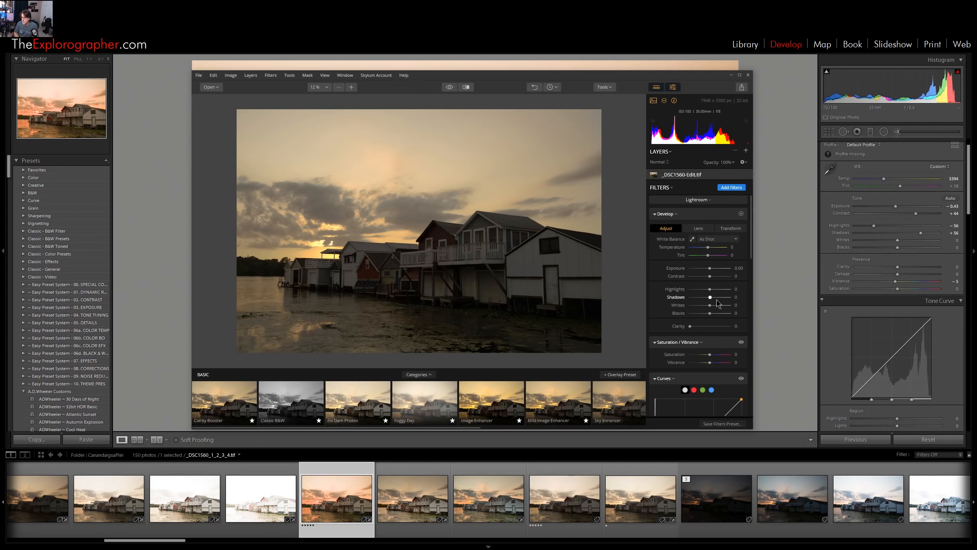
{"action": "left_click_drag", "start_coordinate": [711, 297], "coordinate": [718, 273]}
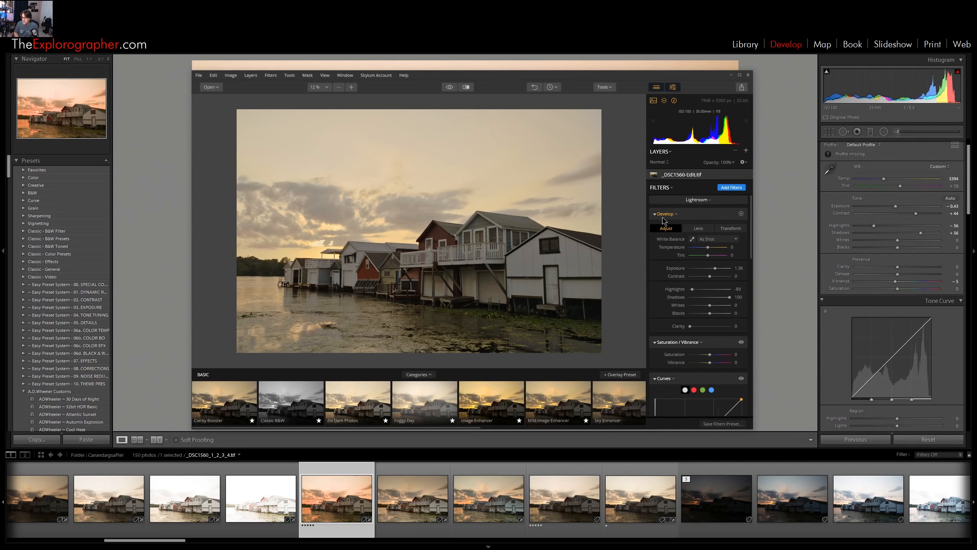
Add the Accent AI Filter to the boathouse image, set its Boost to 90 and close the filters catalog
{"action": "left_click", "coordinate": [744, 190]}
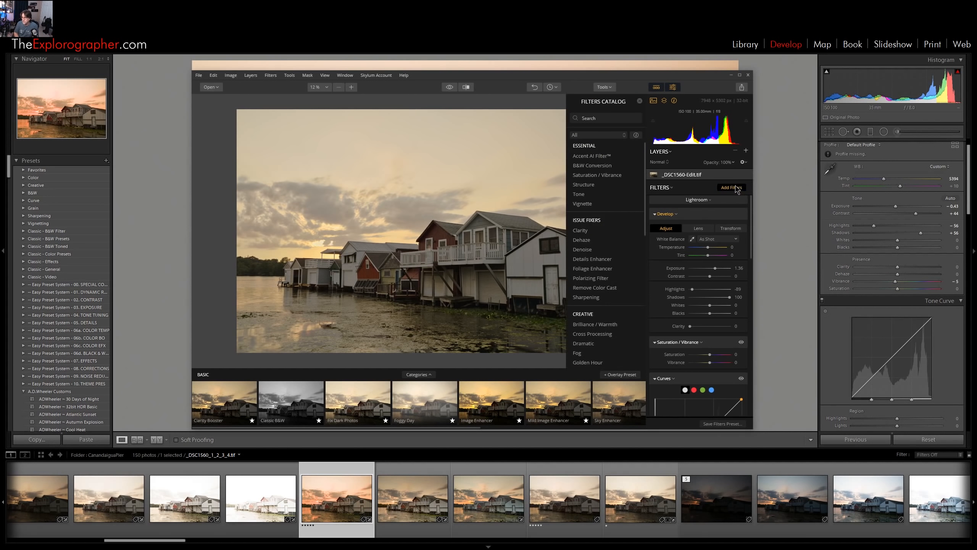
{"action": "left_click", "coordinate": [617, 160]}
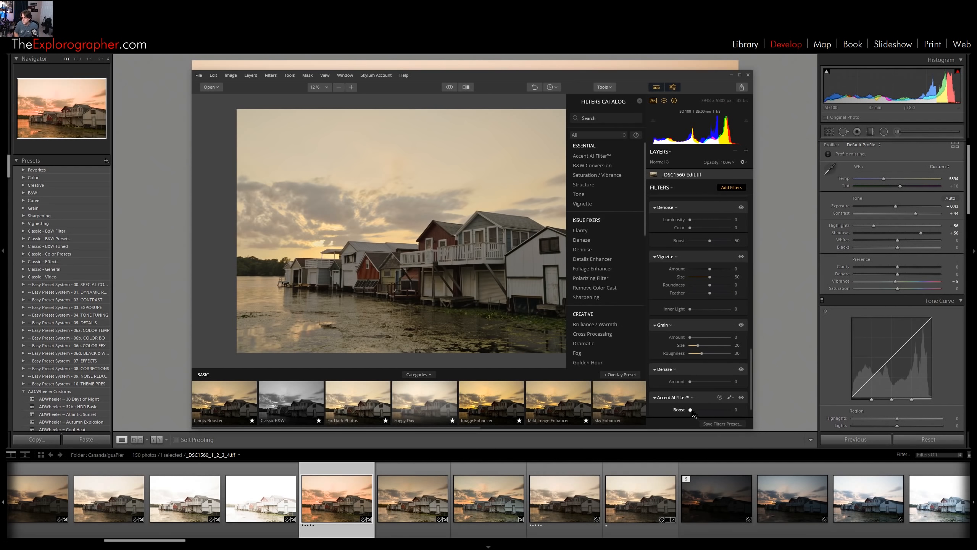
{"action": "left_click_drag", "start_coordinate": [692, 412], "coordinate": [729, 413]}
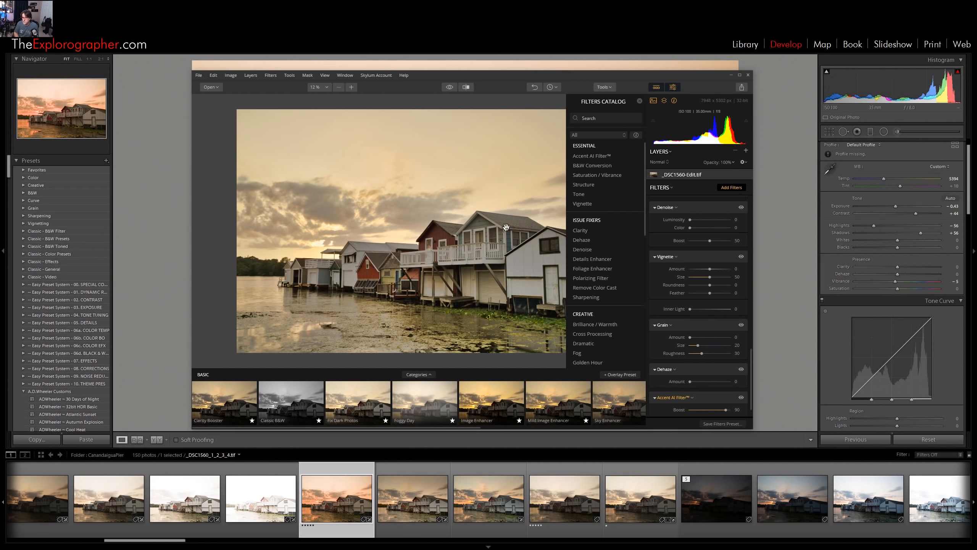
{"action": "left_click", "coordinate": [640, 101]}
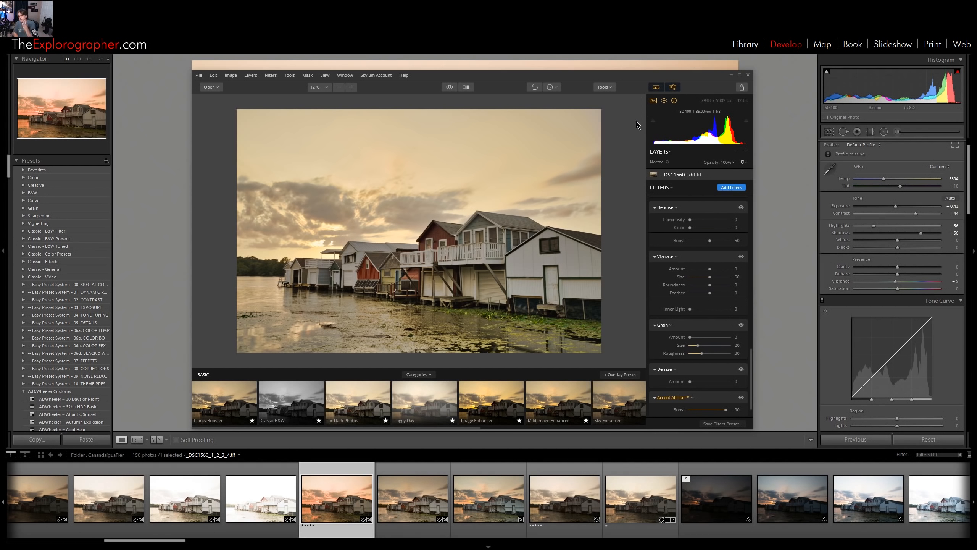